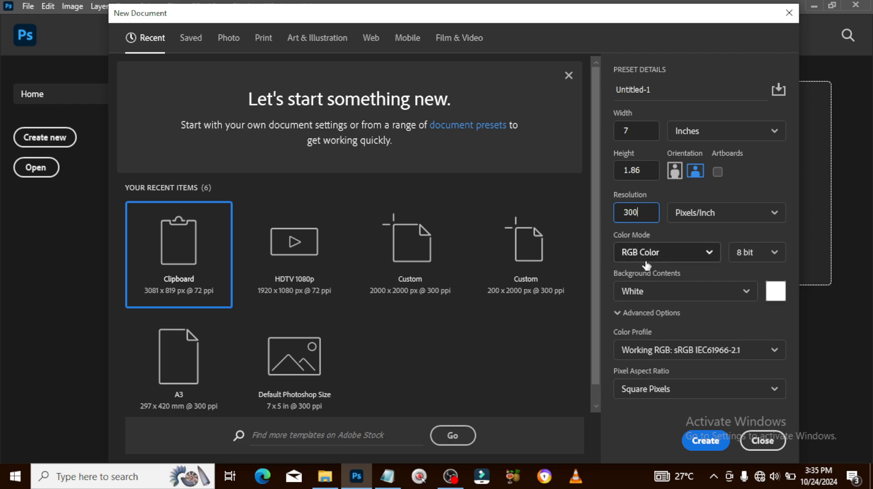
# Create the 7 × 1.86 inch RGB document at 300 pixels/inch and set up a guide layout with 8 columns and 4 rows
pyautogui.click(715, 447)
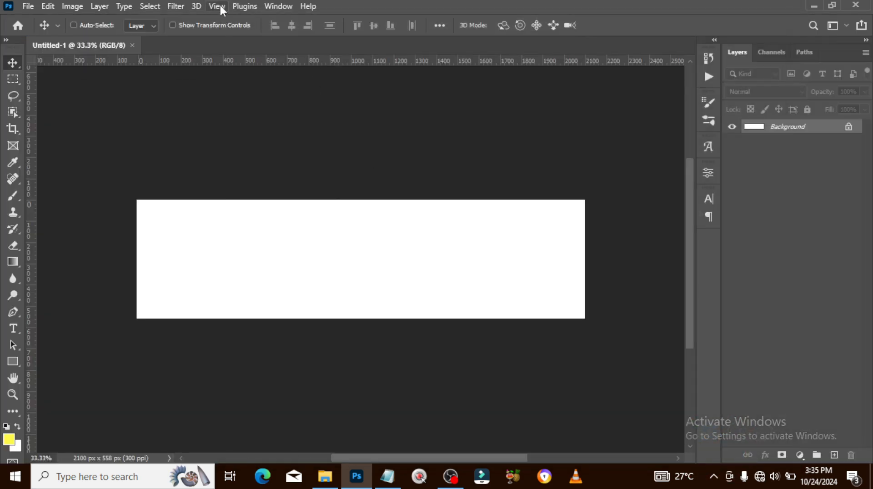
pyautogui.click(220, 6)
pyautogui.click(243, 399)
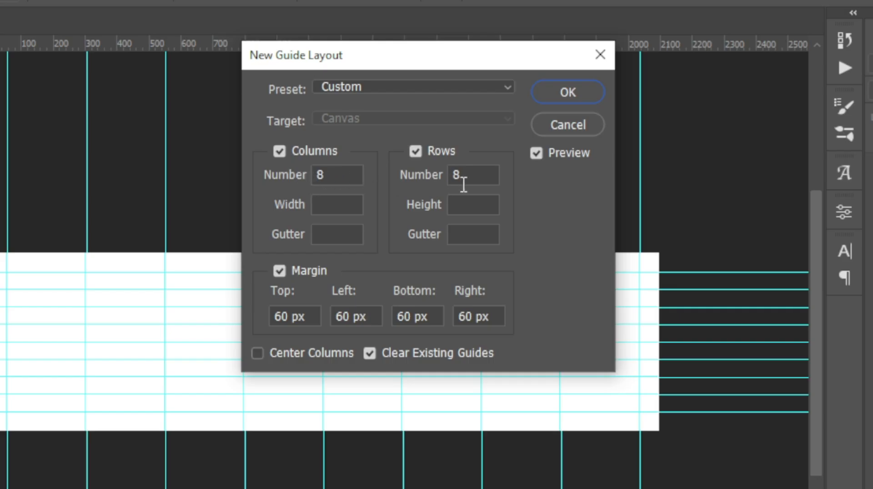
pyautogui.doubleClick(455, 148)
pyautogui.write('4')
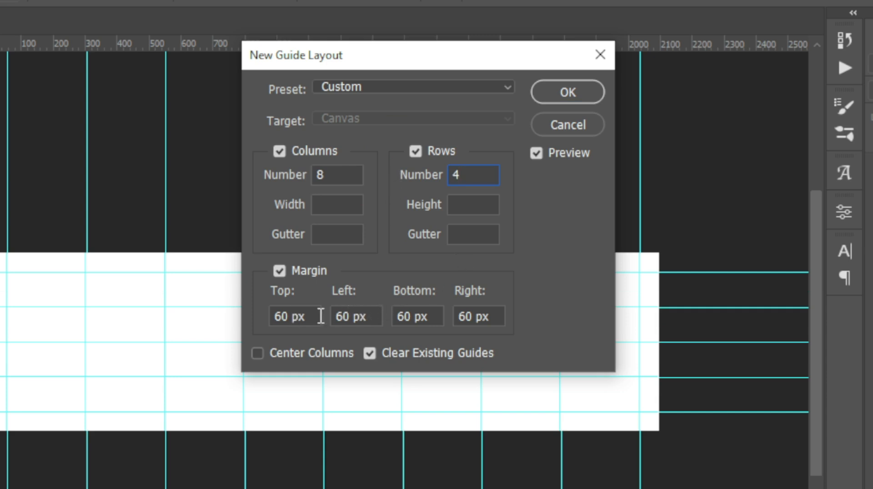
# Set all four guide layout margins to 30 px and apply the guides to the canvas
pyautogui.moveTo(321, 316); pyautogui.dragTo(252, 302)
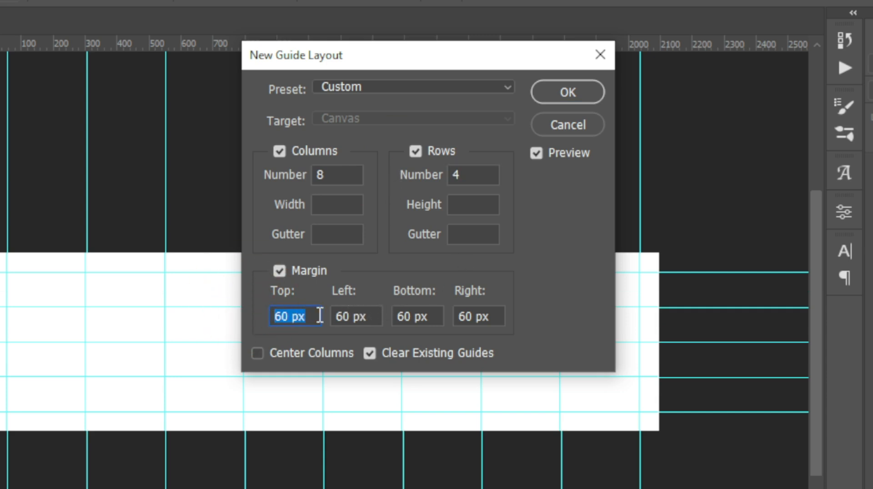
pyautogui.write('30')
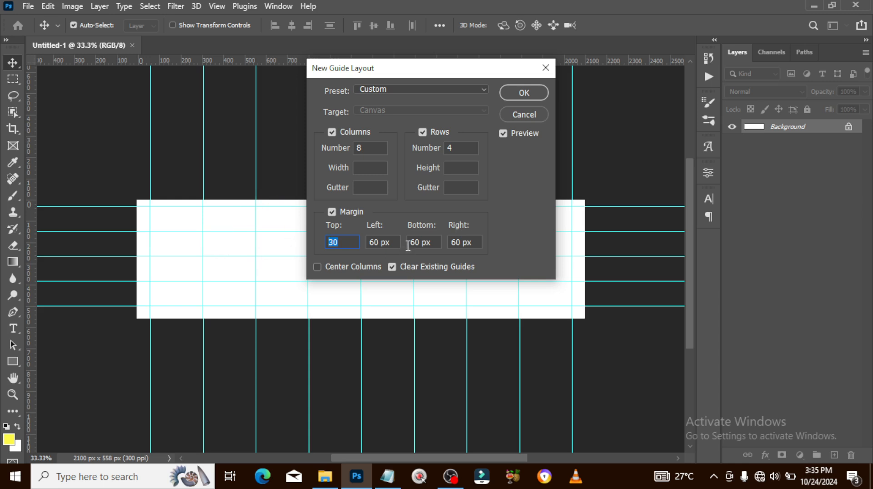
pyautogui.press('Tab')
pyautogui.write('30')
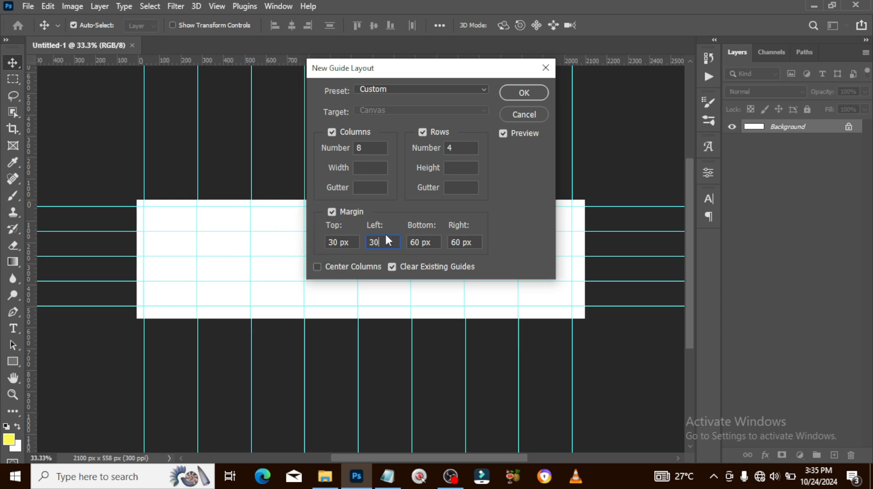
pyautogui.press('Tab')
pyautogui.write('30')
pyautogui.press('Tab')
pyautogui.write('30')
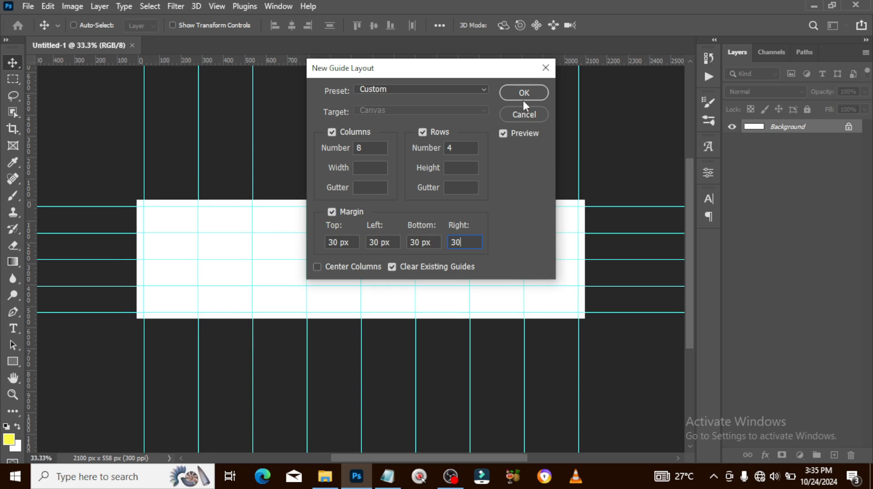
pyautogui.click(525, 92)
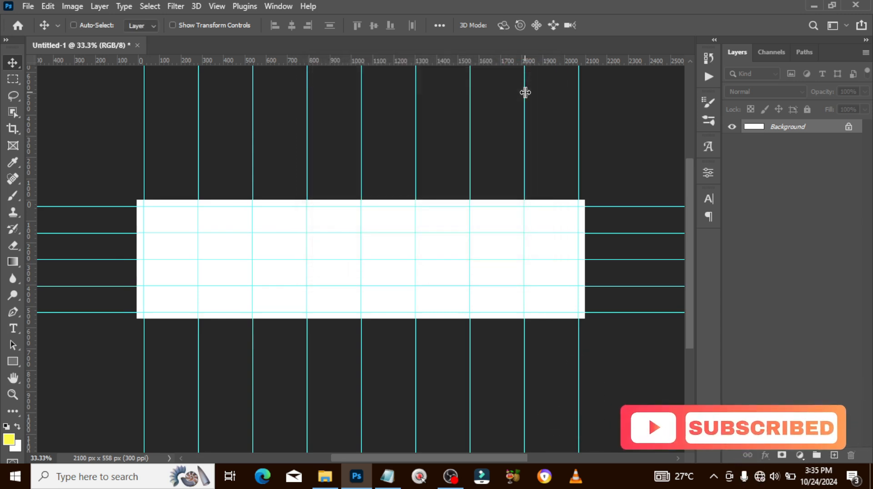
# Add a solid color fill layer in ffd200 over the background
pyautogui.hotkey('ctrl', '0')
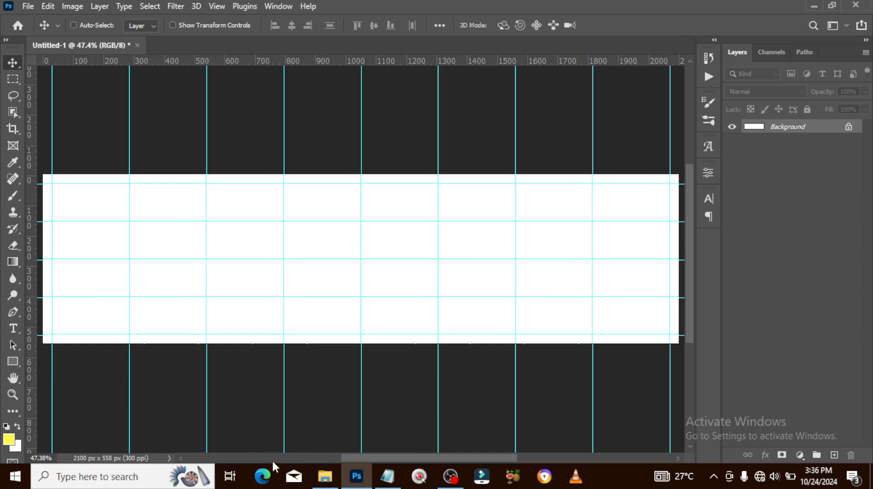
pyautogui.click(800, 456)
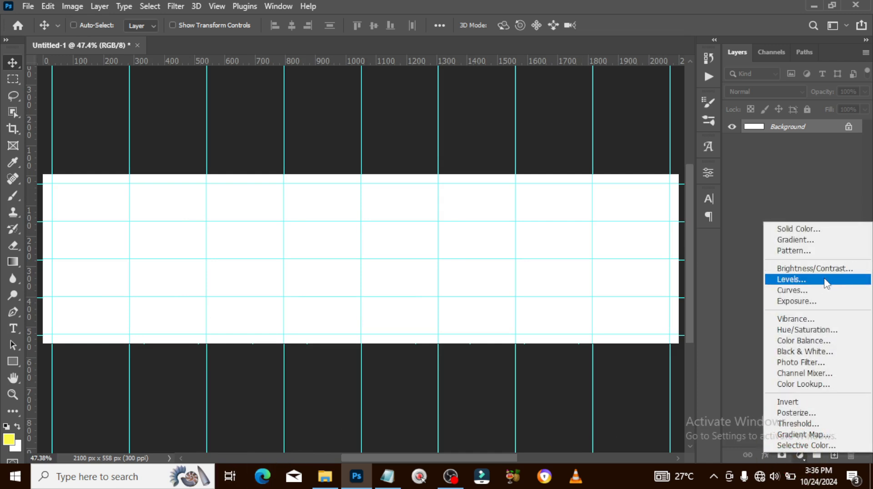
pyautogui.click(829, 230)
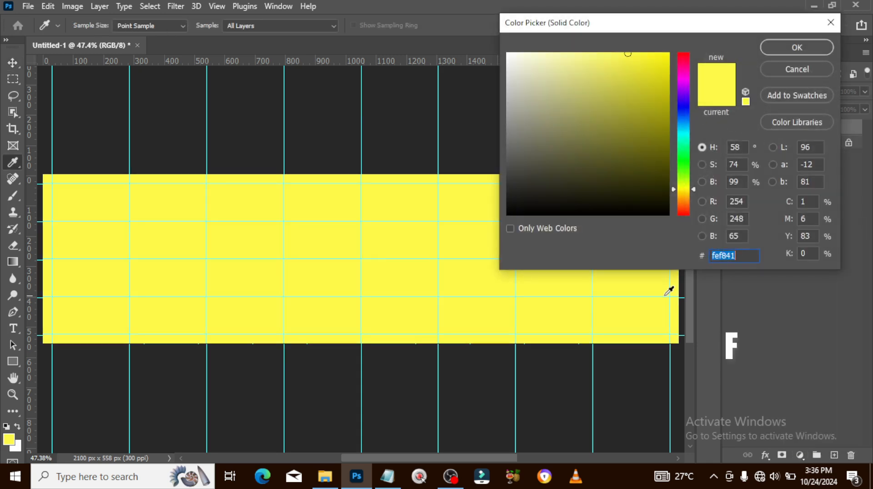
pyautogui.write('ffd200')
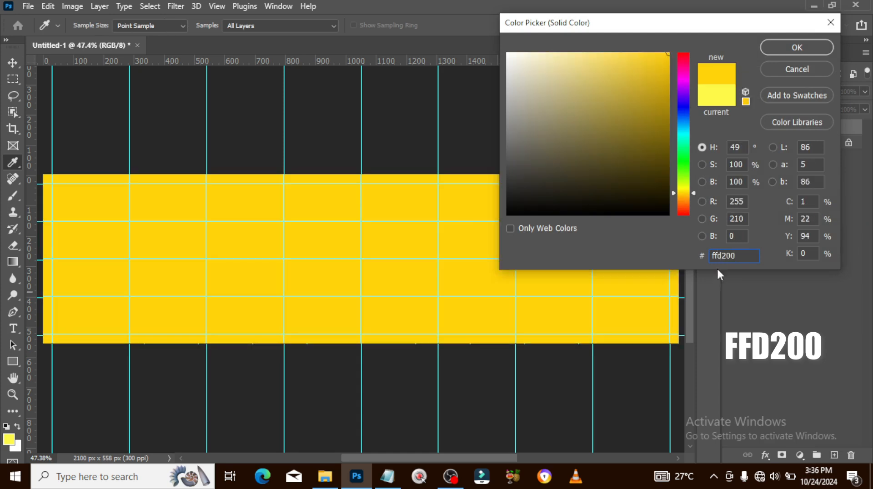
pyautogui.click(795, 47)
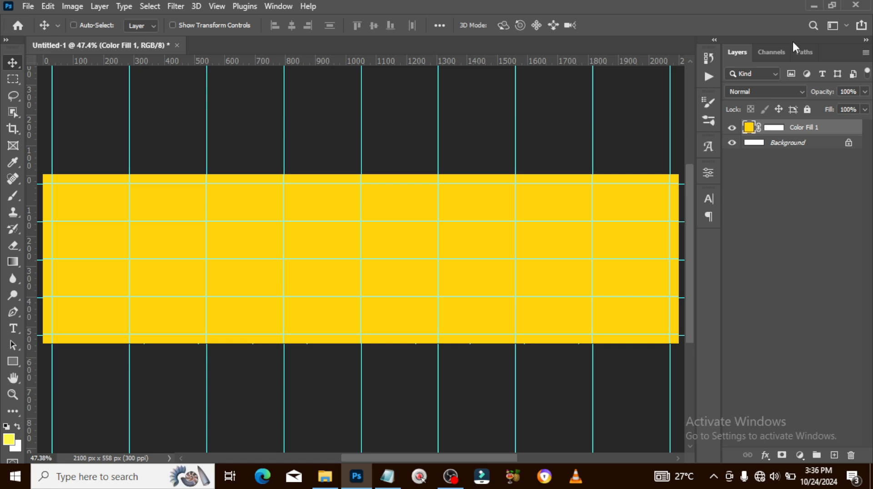
# On a new layer, paint one soft 500 px brush dab near the canvas centre in the yellow sampled from the fill
pyautogui.click(835, 455)
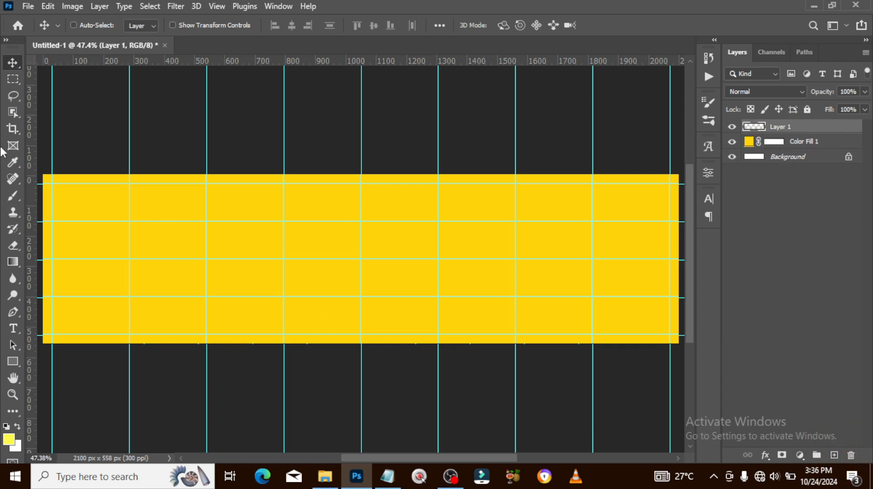
pyautogui.click(12, 196)
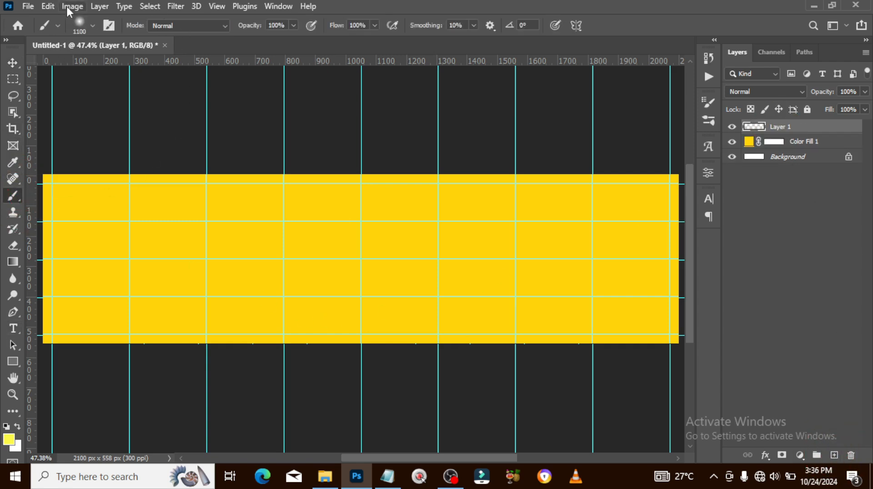
pyautogui.click(92, 26)
pyautogui.click(23, 143)
pyautogui.click(385, 16)
pyautogui.keyDown('alt'); pyautogui.click(258, 243); pyautogui.keyUp('alt')
pyautogui.press('[')
pyautogui.press('[')
pyautogui.press('[')
pyautogui.press('[')
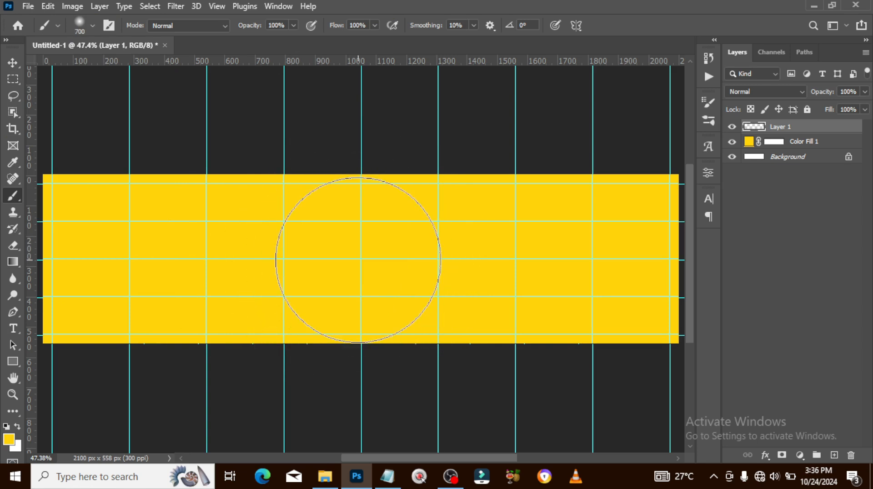
pyautogui.press('[')
pyautogui.press('[')
pyautogui.press('[')
pyautogui.click(350, 247)
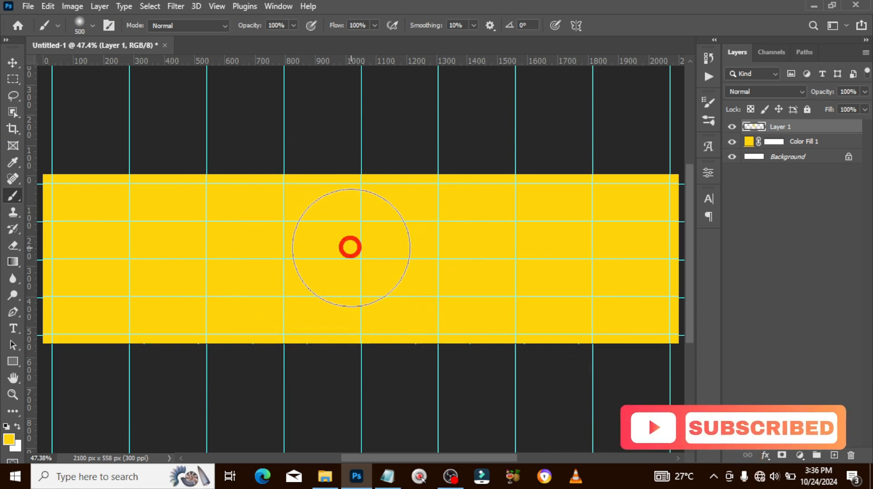
# Set the brush dab layer's blend mode to Linear Dodge (Add) and hide the guides
pyautogui.click(740, 91)
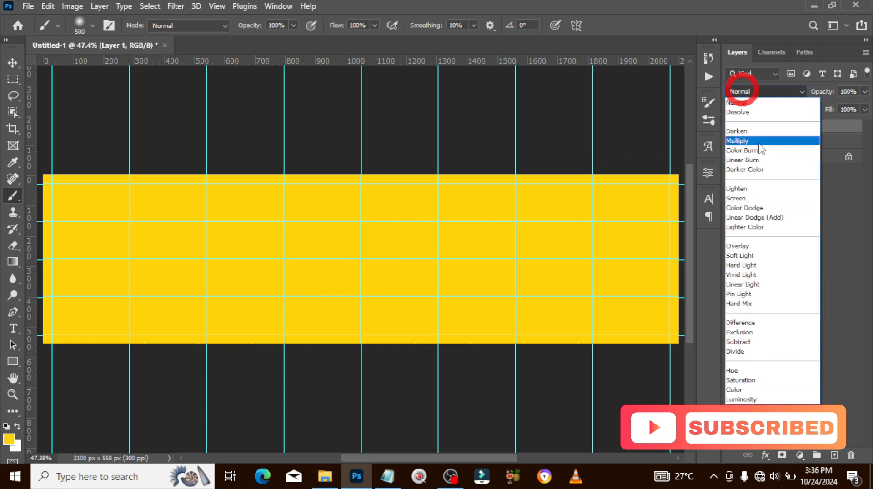
pyautogui.click(757, 220)
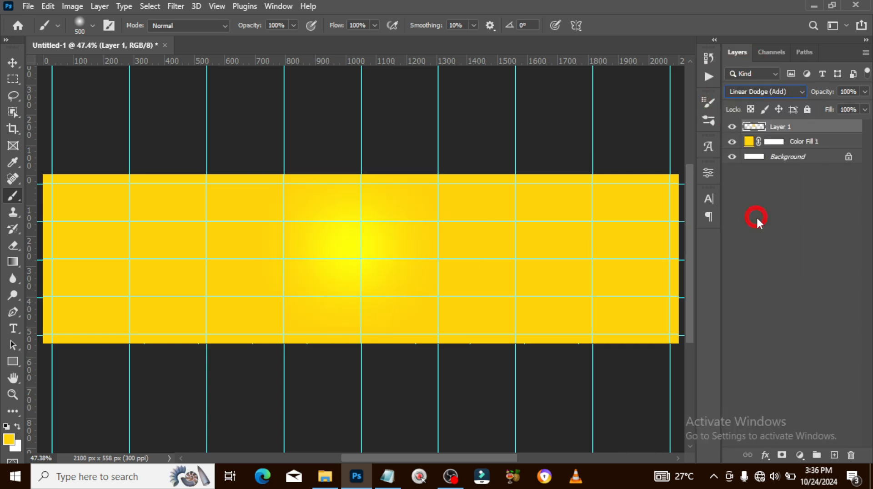
pyautogui.hotkey('ctrl', ';')
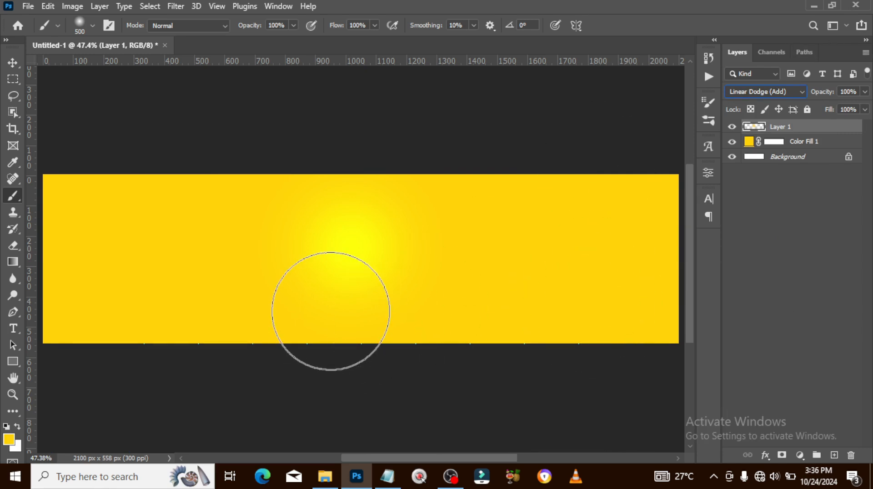
# Place the image pngwing.com (17) copy, enlarge it to 19.45%, and position the pineapple partly beyond the canvas's left edge
pyautogui.click(325, 475)
pyautogui.moveTo(766, 156); pyautogui.dragTo(217, 305)
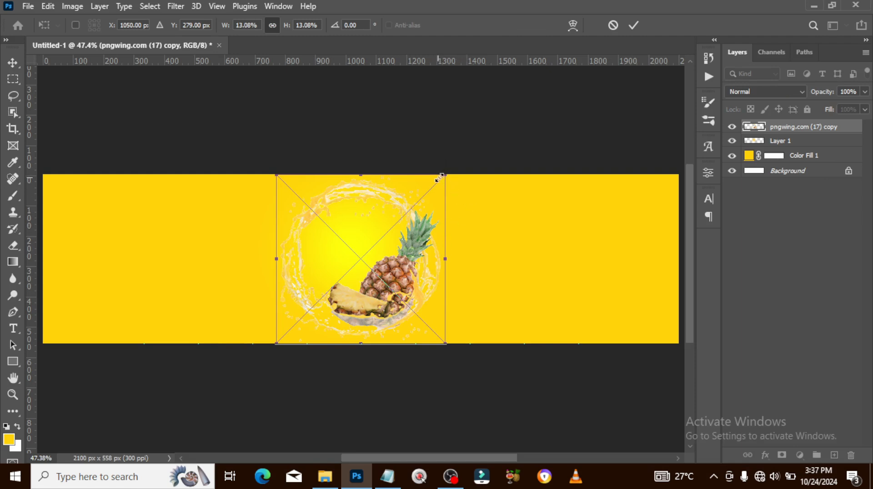
pyautogui.moveTo(445, 173); pyautogui.dragTo(473, 138)
pyautogui.moveTo(418, 285); pyautogui.dragTo(83, 252)
pyautogui.moveTo(136, 345); pyautogui.dragTo(149, 357)
pyautogui.moveTo(130, 297); pyautogui.dragTo(146, 294)
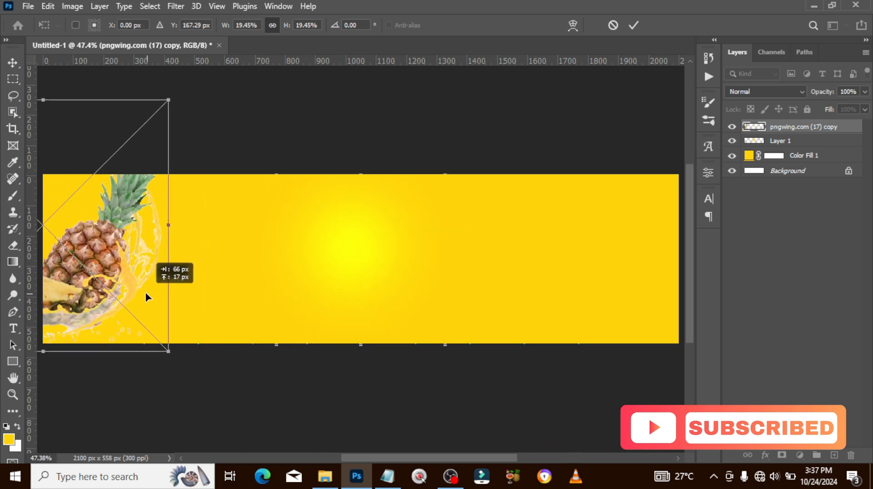
pyautogui.press('b')
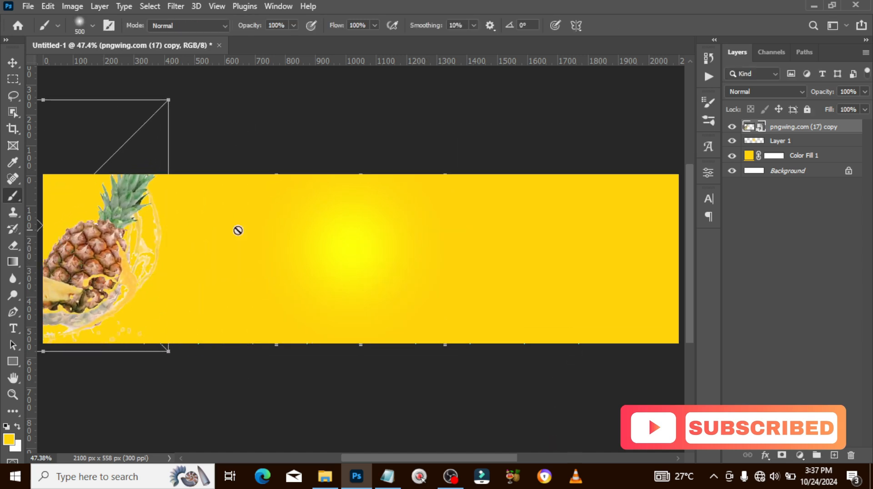
# Set the pineapple layer's blend mode to Hard Light and duplicate the layer
pyautogui.click(757, 94)
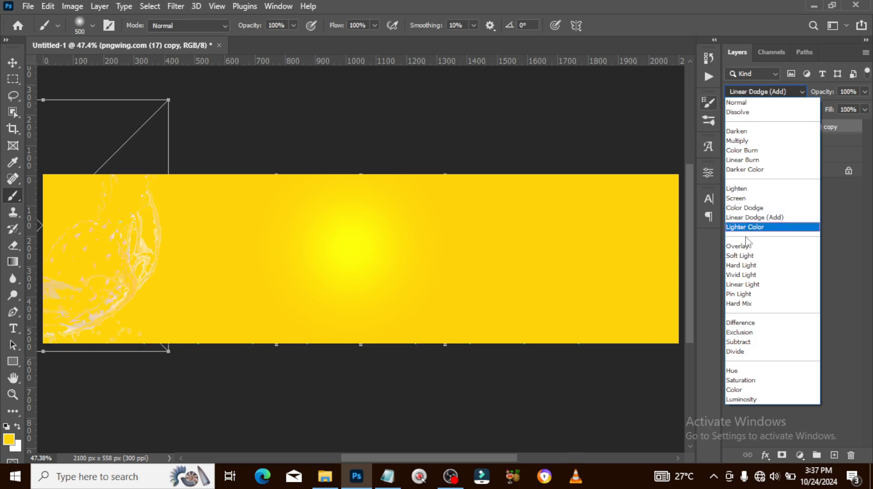
pyautogui.click(746, 266)
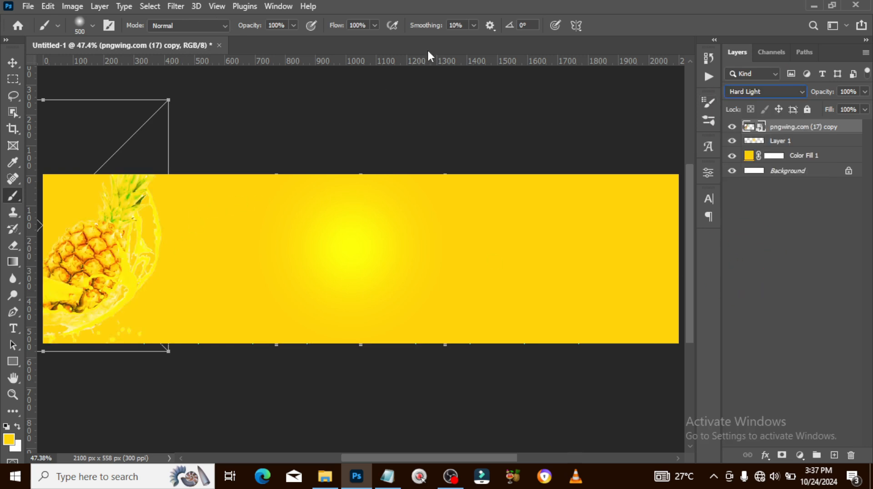
pyautogui.hotkey('ctrl', 'j')
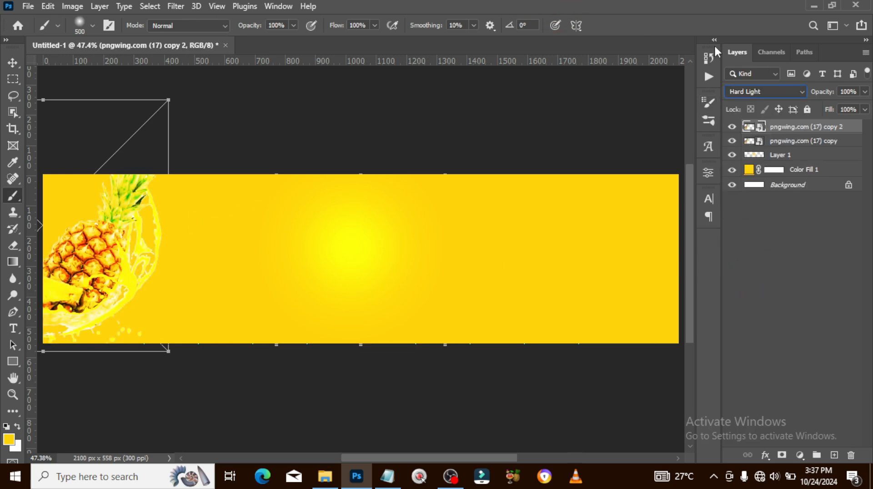
# Move the duplicated pineapple image to the canvas's right edge, shrink it and rotate it so only its splash ring overlaps the canvas
pyautogui.click(14, 67)
pyautogui.moveTo(67, 251); pyautogui.dragTo(575, 261)
pyautogui.hotkey('ctrl', 't')
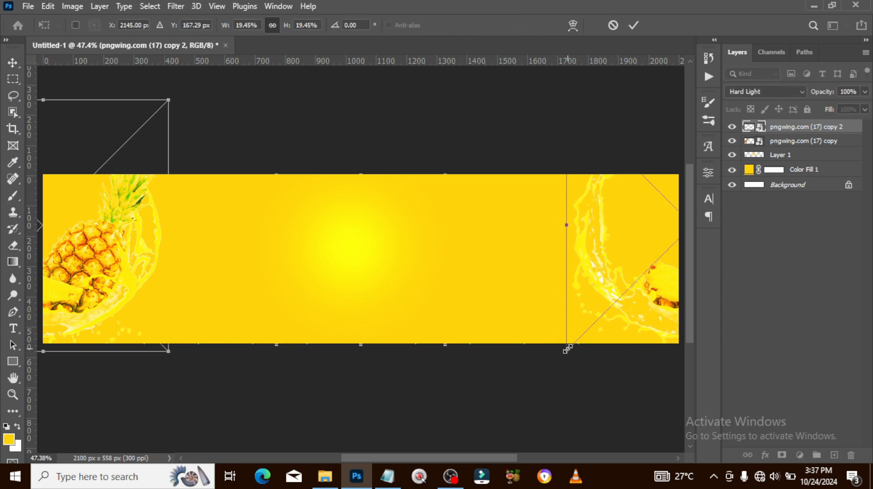
pyautogui.moveTo(568, 349); pyautogui.dragTo(599, 318)
pyautogui.moveTo(552, 255); pyautogui.dragTo(517, 139)
pyautogui.moveTo(491, 292); pyautogui.dragTo(519, 195)
pyautogui.moveTo(633, 234); pyautogui.dragTo(643, 281)
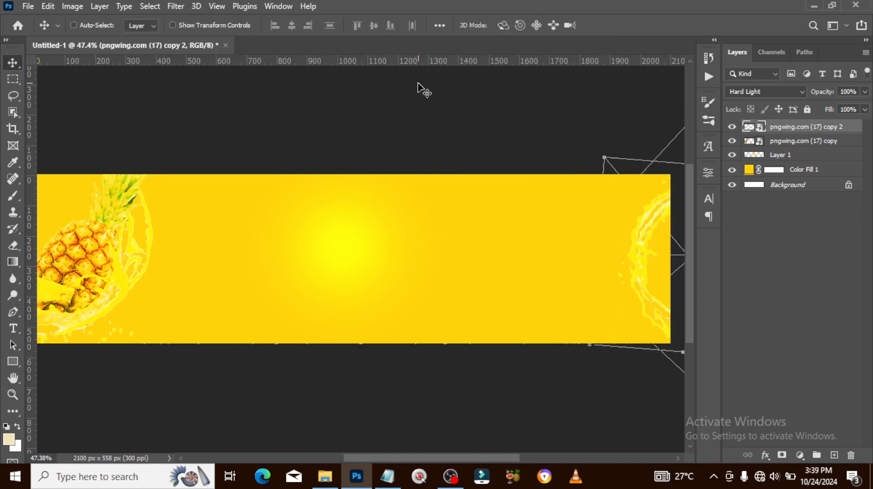
# Show the guides again and place the sunburst copy image at the centre of the canvas
pyautogui.hotkey('ctrl', ';')
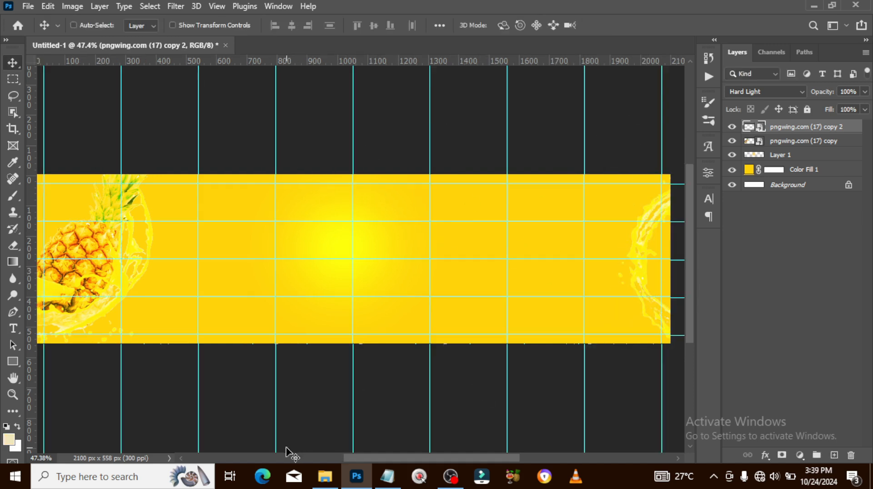
pyautogui.click(324, 476)
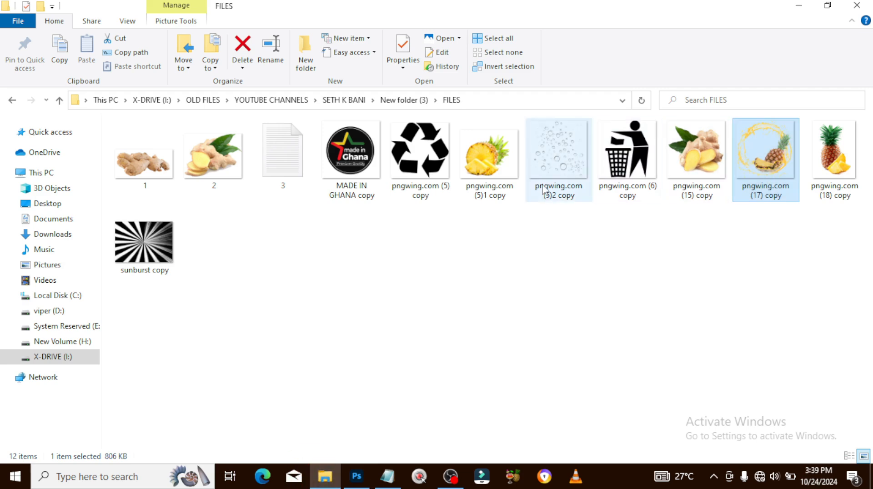
pyautogui.moveTo(168, 237); pyautogui.dragTo(381, 306)
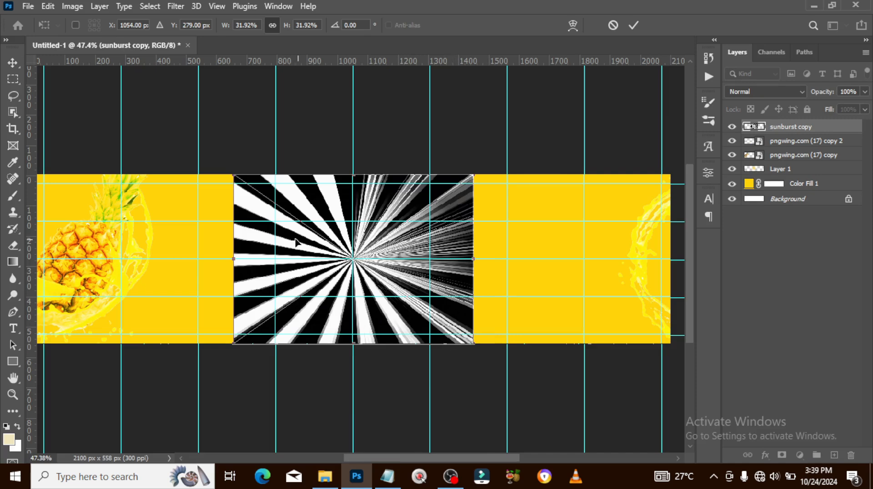
pyautogui.press('Return')
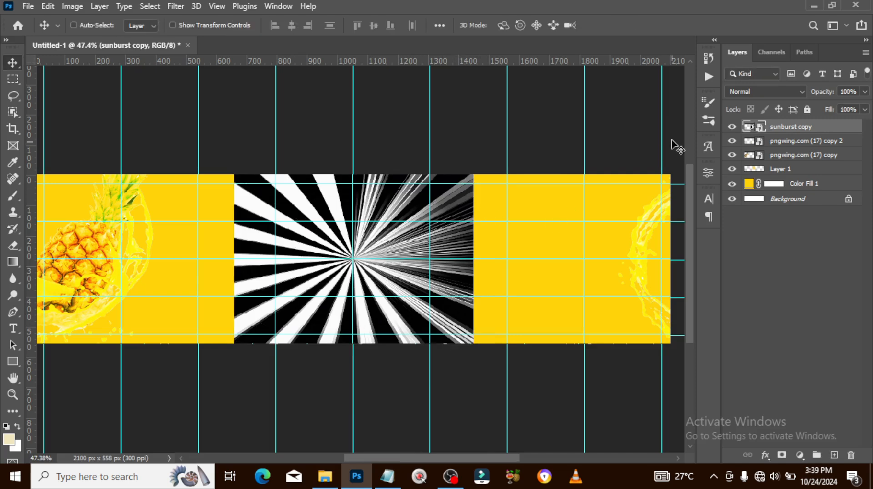
# Set the sunburst layer's blend mode to Overlay and add a layer mask to it
pyautogui.click(740, 92)
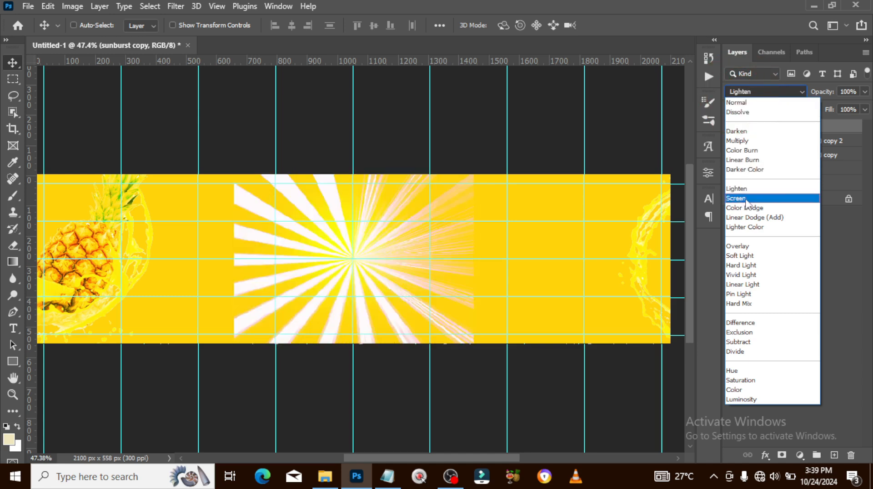
pyautogui.click(741, 247)
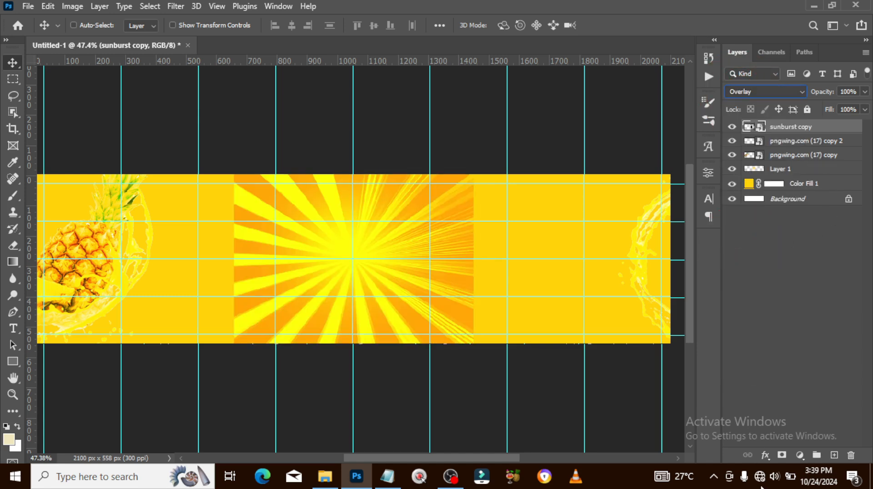
pyautogui.click(781, 456)
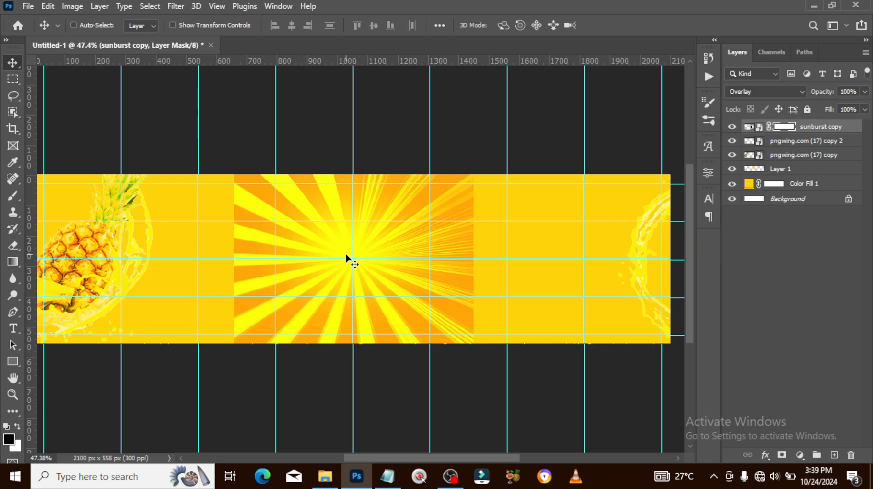
# Fade the sunburst's left and right edges by painting its layer mask black with a soft 250 px brush
pyautogui.press('b')
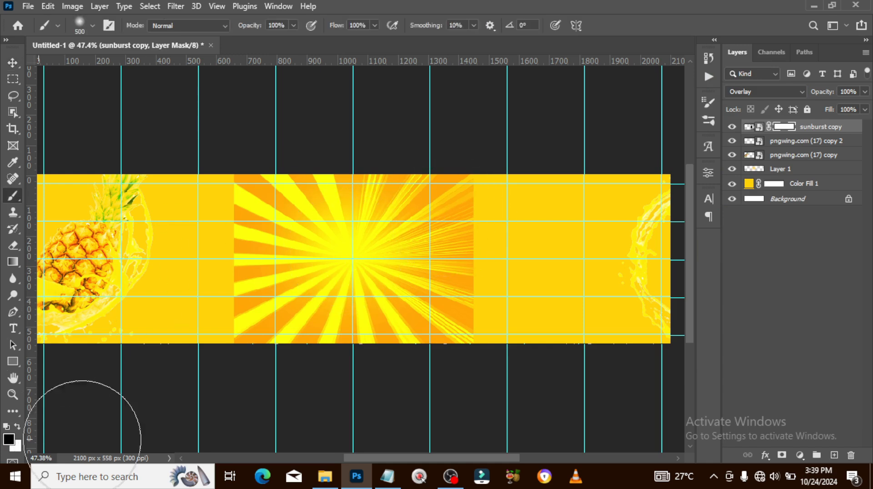
pyautogui.press('[')
pyautogui.press('[')
pyautogui.press('[')
pyautogui.press('[')
pyautogui.press('[')
pyautogui.press('[')
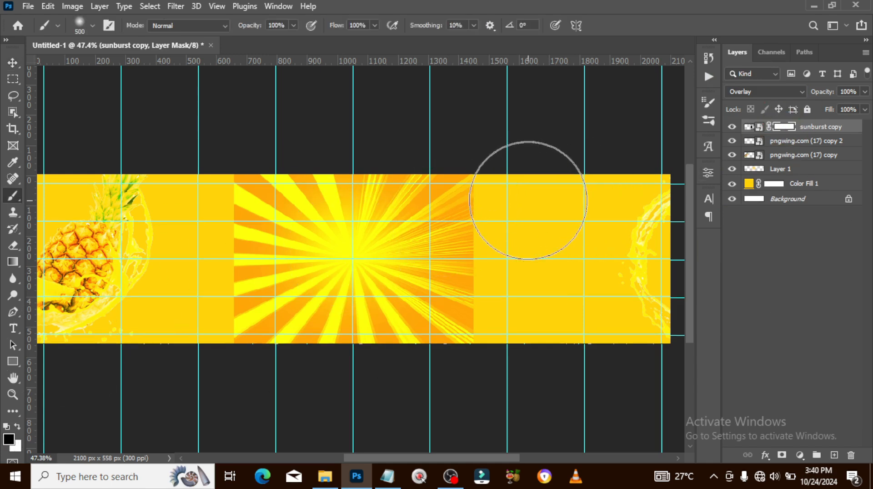
pyautogui.moveTo(482, 163)
pyautogui.mouseDown()
pyautogui.moveTo(481, 317)
pyautogui.moveTo(454, 390)
pyautogui.mouseUp()
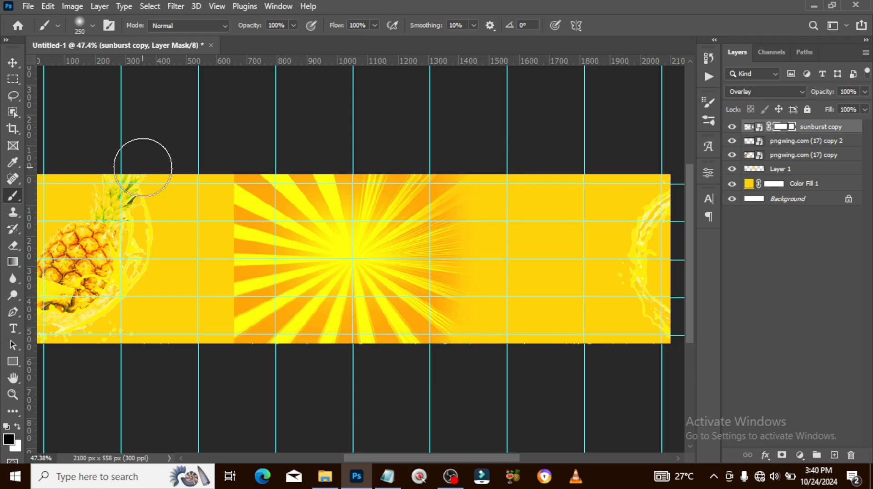
pyautogui.moveTo(234, 137)
pyautogui.mouseDown()
pyautogui.moveTo(261, 385)
pyautogui.moveTo(240, 347)
pyautogui.moveTo(221, 195)
pyautogui.moveTo(297, 120)
pyautogui.mouseUp()
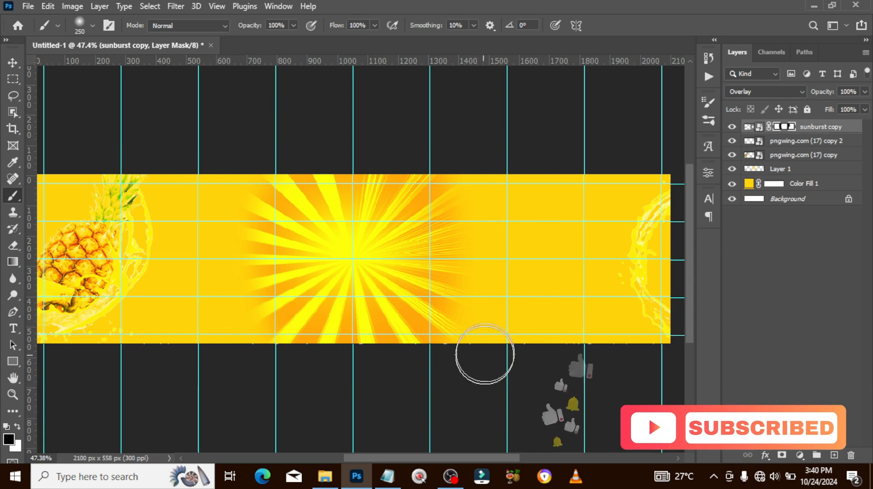
pyautogui.hotkey('ctrl', ';')
pyautogui.hotkey('ctrl', ';')
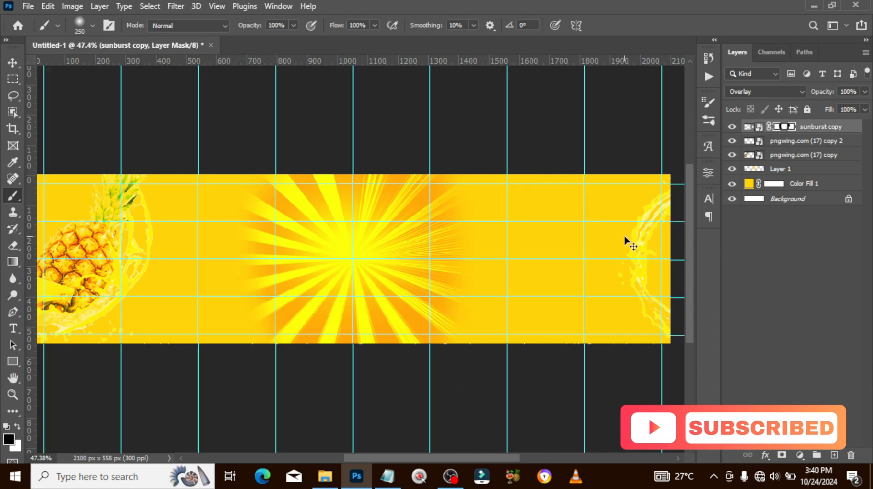
# Set the sunburst layer's opacity to 72% and target the layer image instead of its mask
pyautogui.click(866, 91)
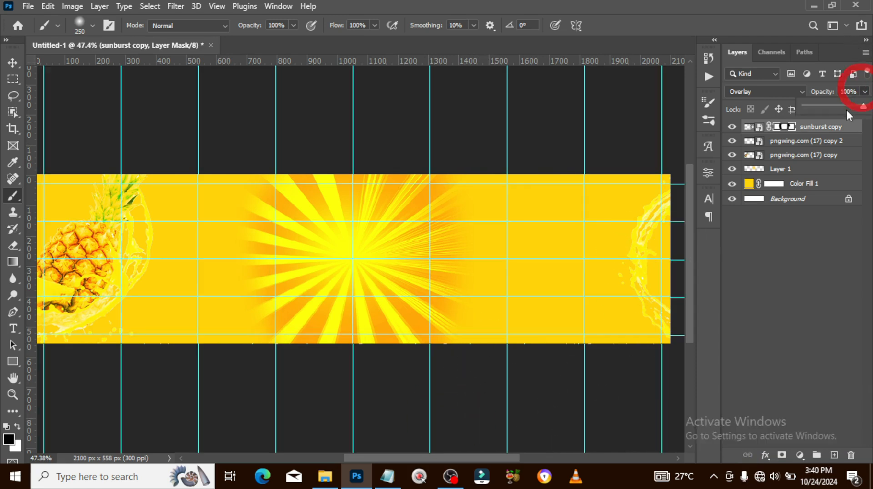
pyautogui.click(845, 105)
pyautogui.moveTo(847, 104); pyautogui.dragTo(851, 105)
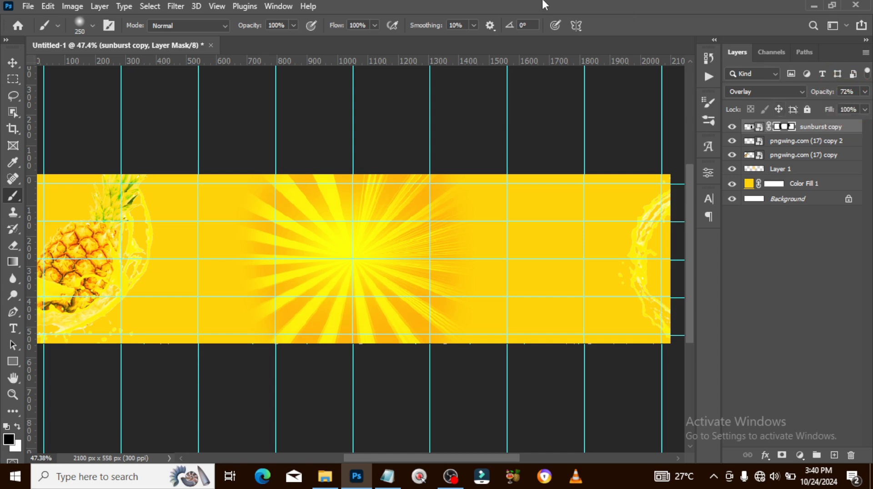
pyautogui.hotkey('ctrl', '2')
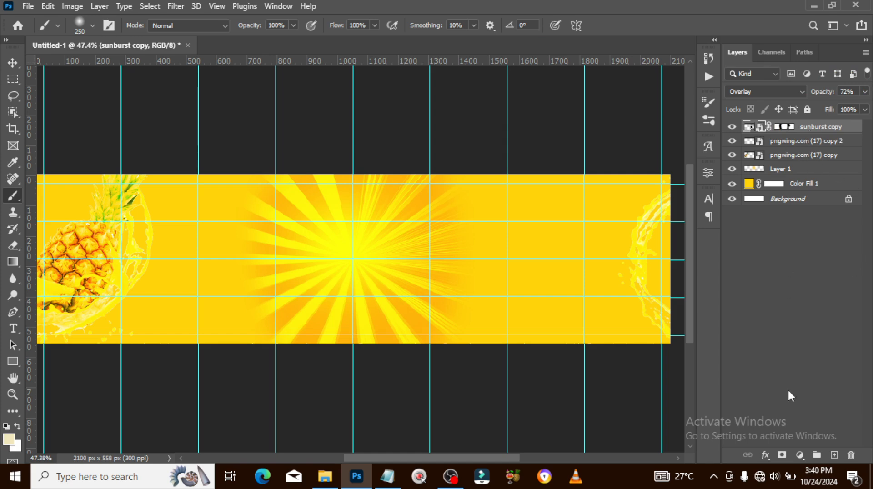
# Add a new layer above the sunburst and set the foreground color to light yellow fff850
pyautogui.click(834, 455)
pyautogui.click(782, 129)
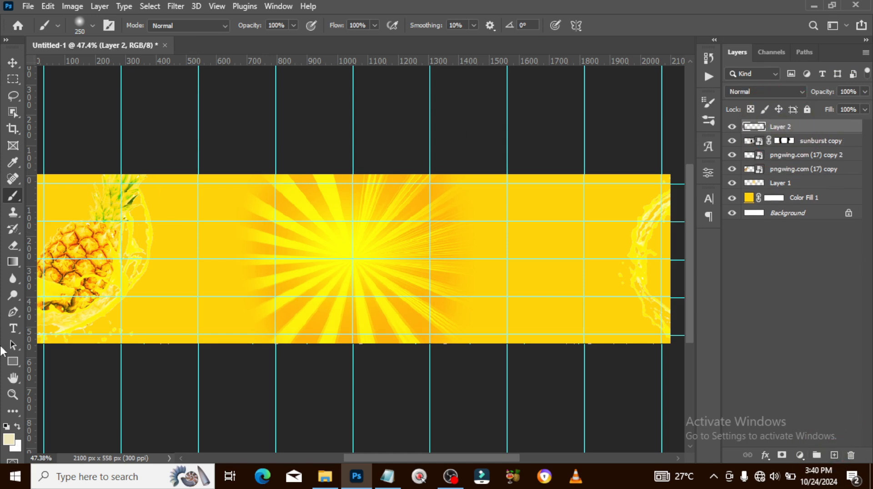
pyautogui.click(8, 441)
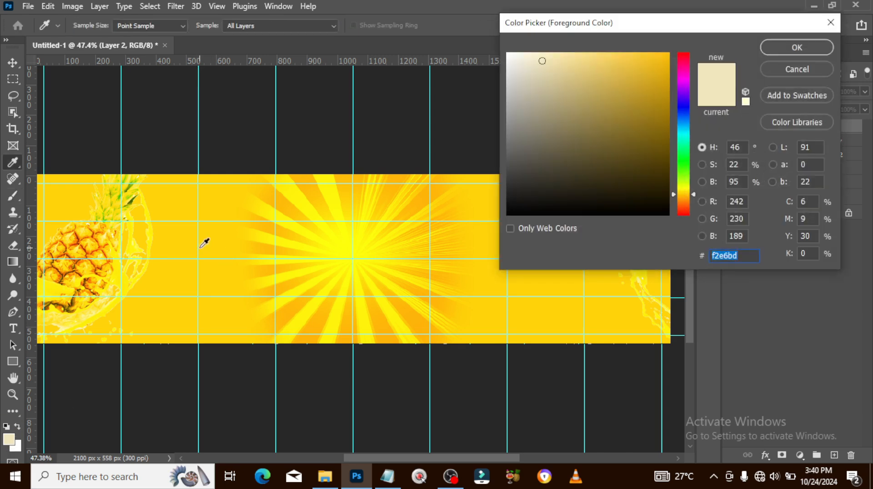
pyautogui.click(211, 200)
pyautogui.click(334, 189)
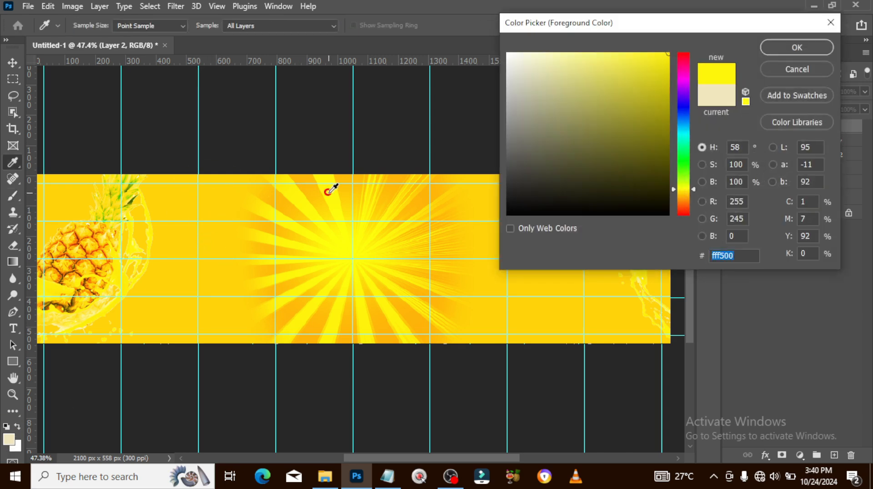
pyautogui.click(619, 53)
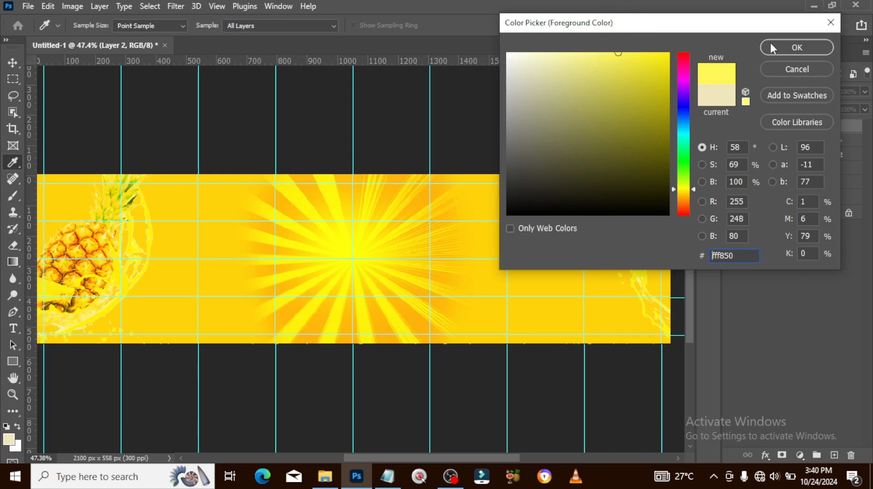
pyautogui.click(796, 47)
# Paint a soft 500 px glow dab over the sunburst's centre and set its layer's blend mode to Linear Dodge (Add)
pyautogui.press(']')
pyautogui.press(']')
pyautogui.press(']')
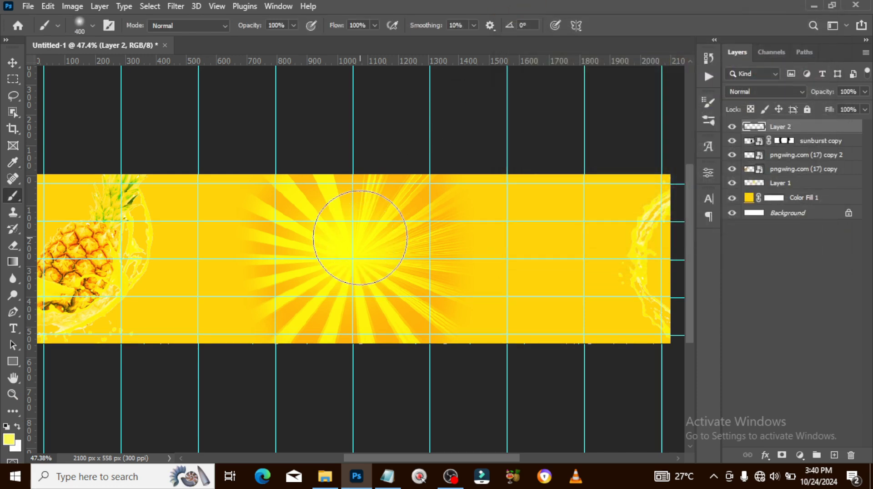
pyautogui.click(343, 232)
pyautogui.click(751, 91)
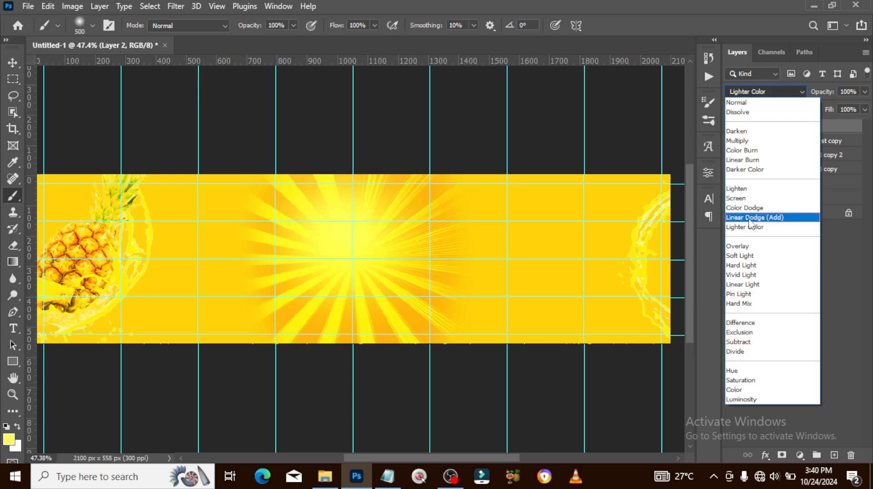
pyautogui.click(749, 217)
pyautogui.click(779, 125)
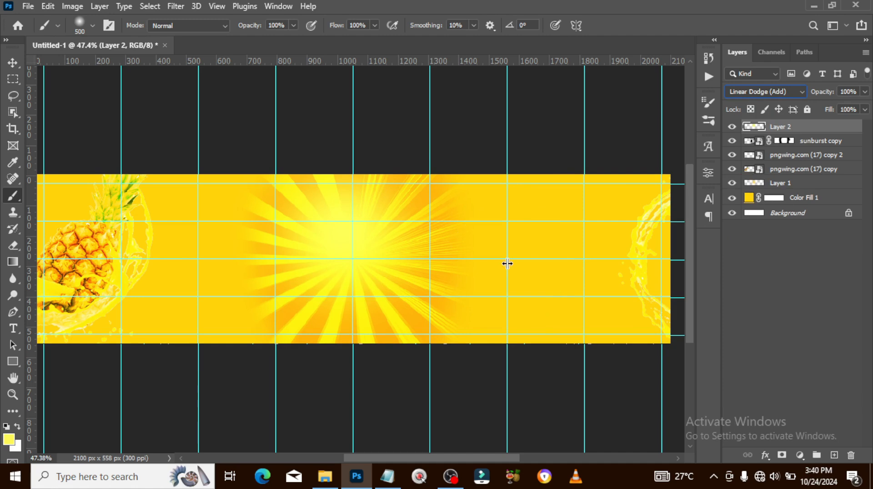
# Duplicate the glow layer and move the copy up and to the right of the sunburst's centre
pyautogui.hotkey('ctrl', 'j')
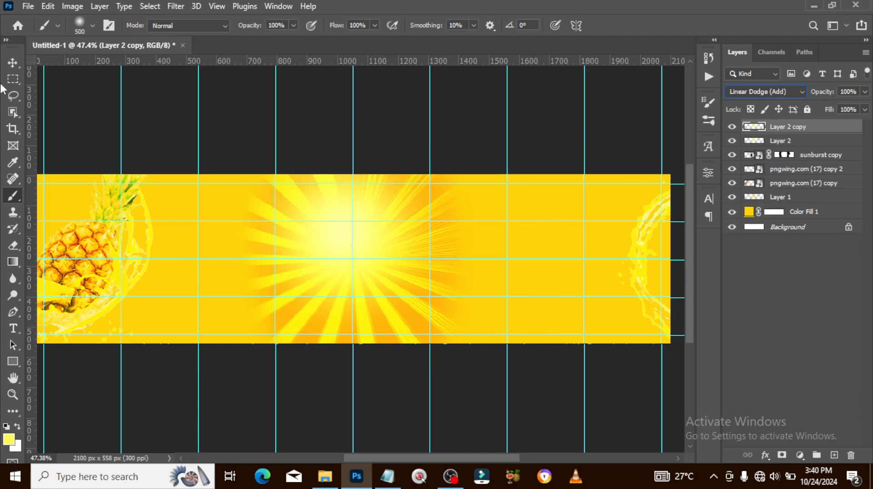
pyautogui.click(13, 62)
pyautogui.moveTo(349, 262)
pyautogui.mouseDown()
pyautogui.moveTo(378, 298)
pyautogui.moveTo(343, 308)
pyautogui.moveTo(346, 327)
pyautogui.moveTo(384, 216)
pyautogui.mouseUp()
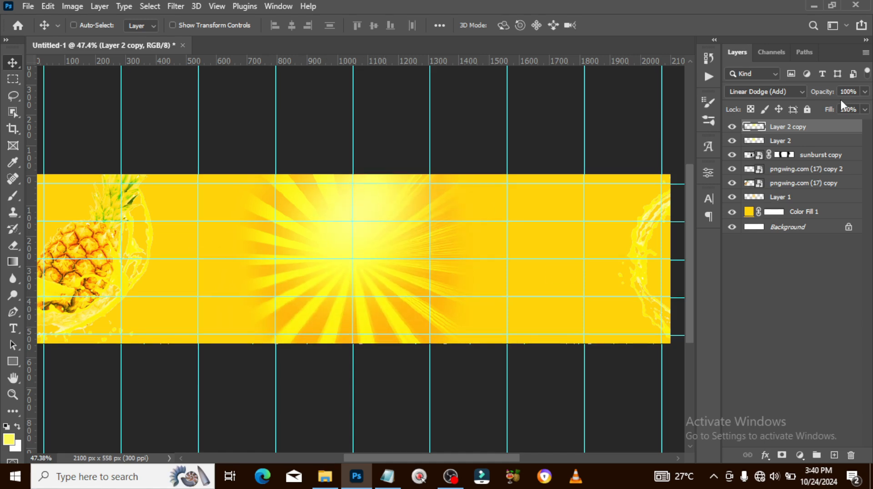
# Set the glow copy to Lighten at 75% opacity and lower the original glow layer's opacity to 68%
pyautogui.click(749, 91)
pyautogui.click(739, 187)
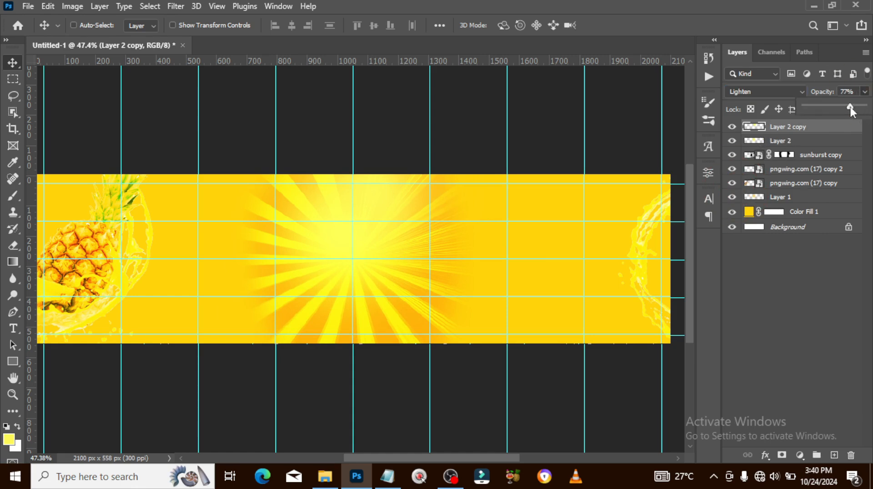
pyautogui.click(799, 141)
pyautogui.click(865, 91)
pyautogui.moveTo(867, 106); pyautogui.dragTo(845, 108)
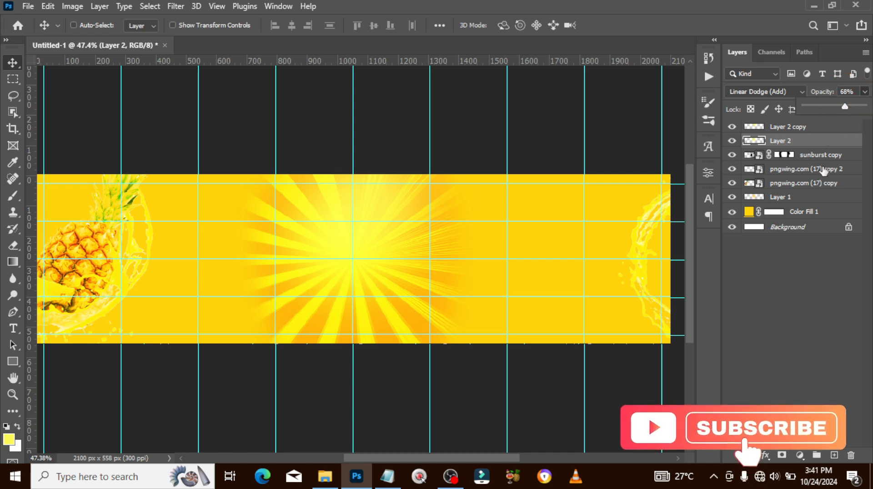
# Group all layers from Layer 2 copy down to Color Fill 1 and name the group BG
pyautogui.click(786, 128)
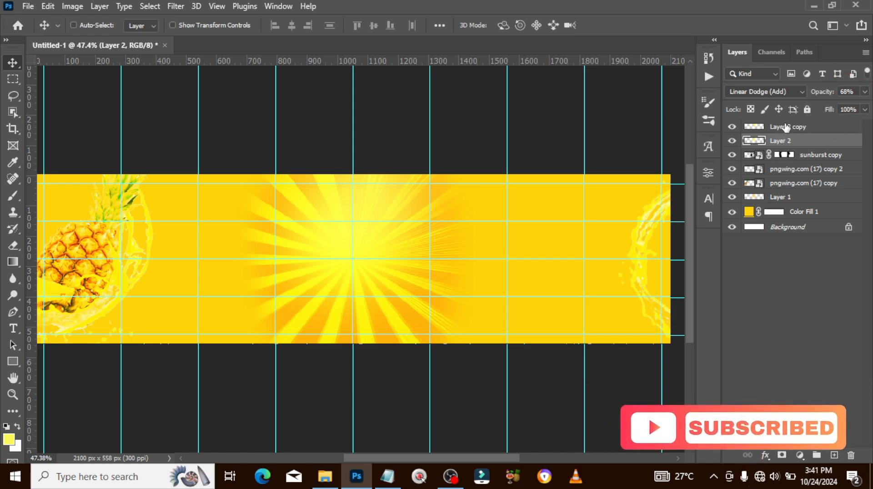
pyautogui.keyDown('shift'); pyautogui.click(784, 216); pyautogui.keyUp('shift')
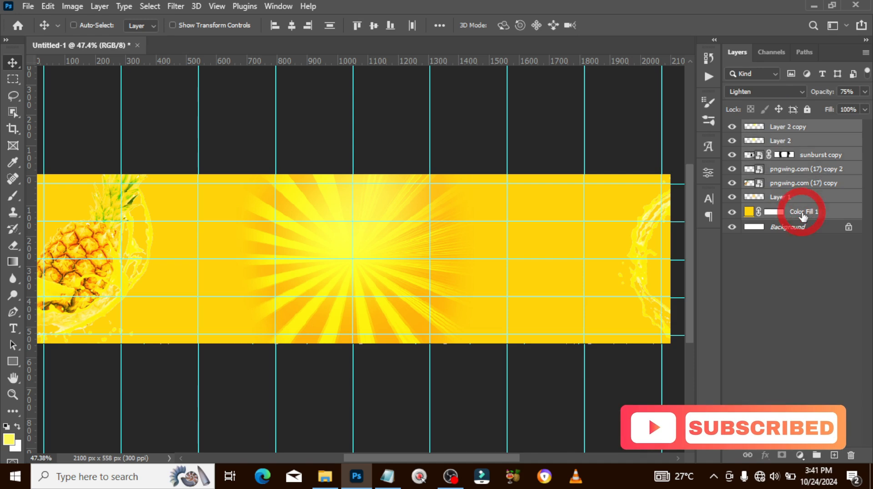
pyautogui.hotkey('ctrl', 'g')
pyautogui.doubleClick(778, 128)
pyautogui.write('BG')
pyautogui.press('Return')
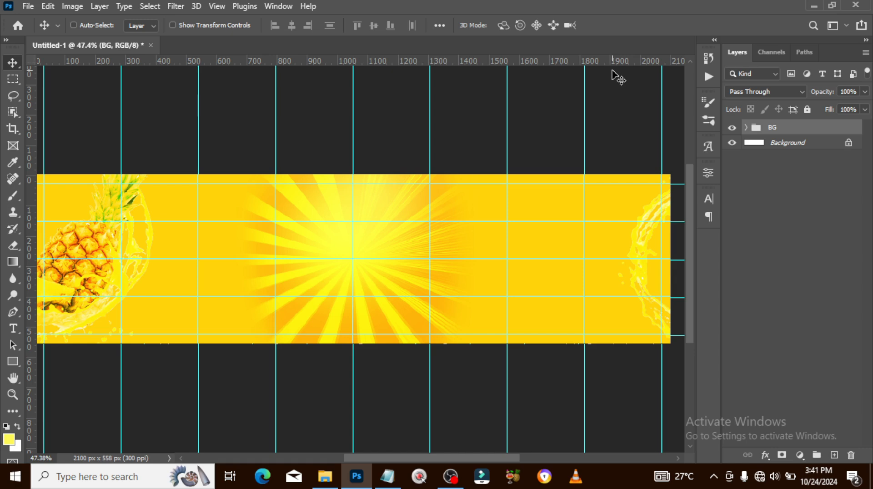
# Delete the layer mask from the sunburst copy layer inside the BG group
pyautogui.click(746, 128)
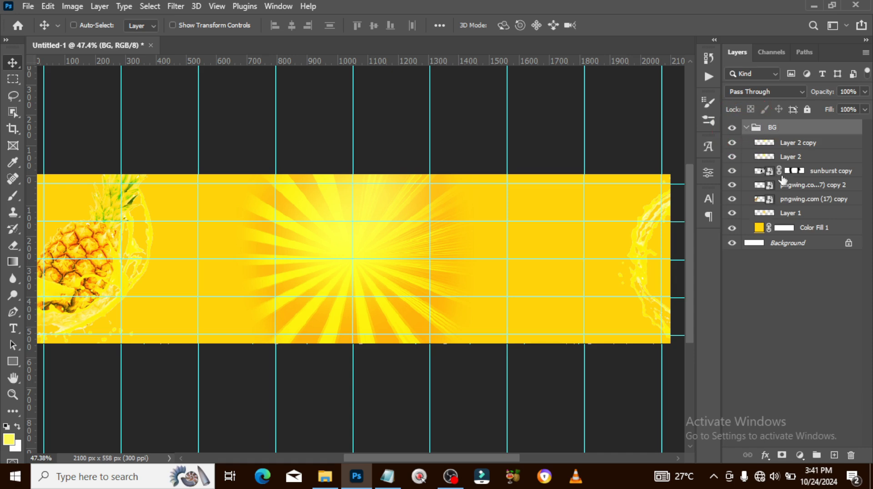
pyautogui.click(828, 172)
pyautogui.hotkey('ctrl', 't')
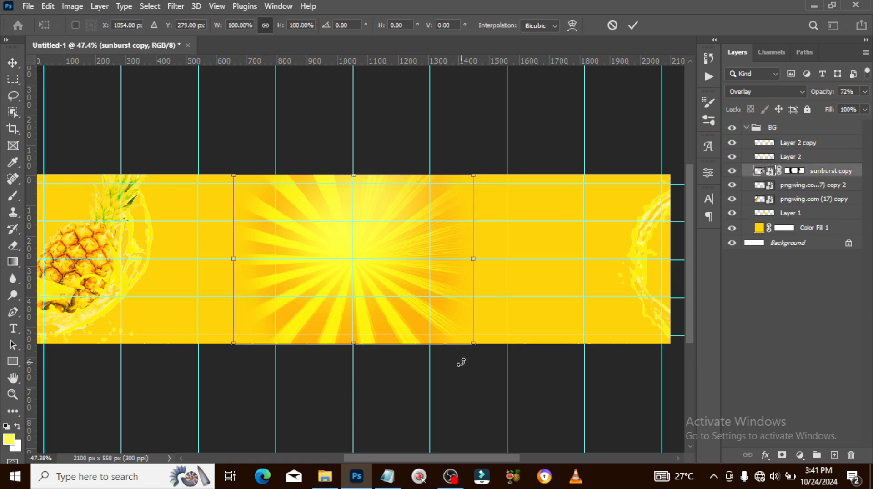
pyautogui.rightClick(794, 172)
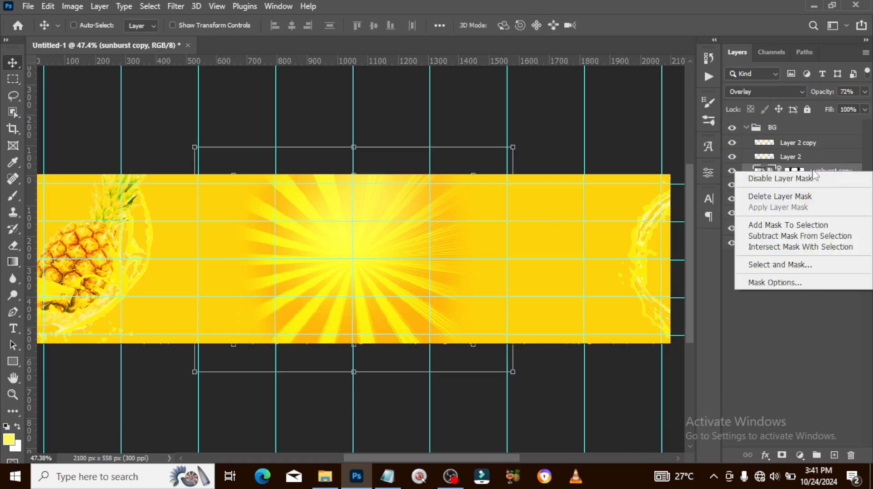
pyautogui.press('Escape')
pyautogui.rightClick(795, 173)
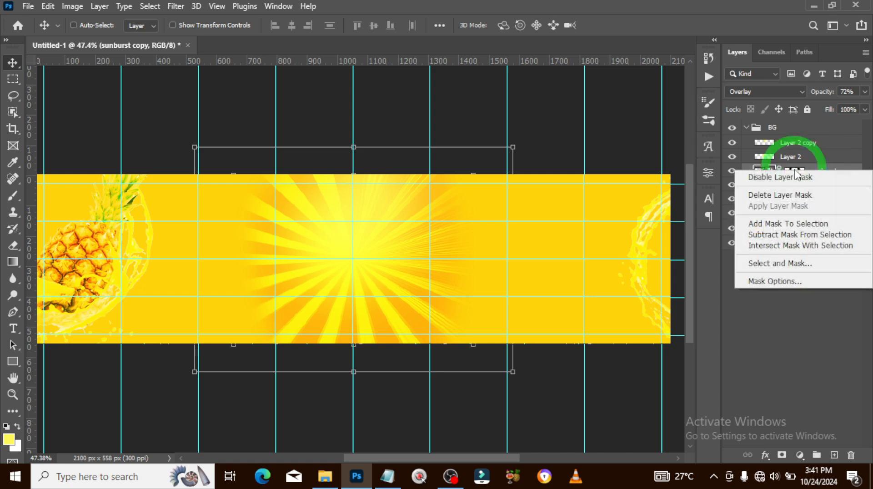
pyautogui.click(781, 192)
pyautogui.click(773, 171)
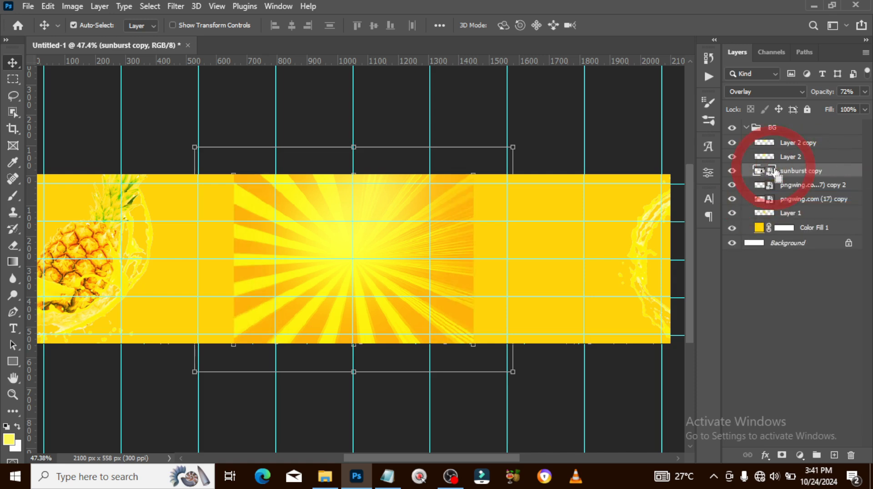
# Enlarge the sunburst proportionally about its centre to 42.13% scale and hide the guides
pyautogui.hotkey('ctrl', 't')
pyautogui.moveTo(475, 344); pyautogui.dragTo(512, 372)
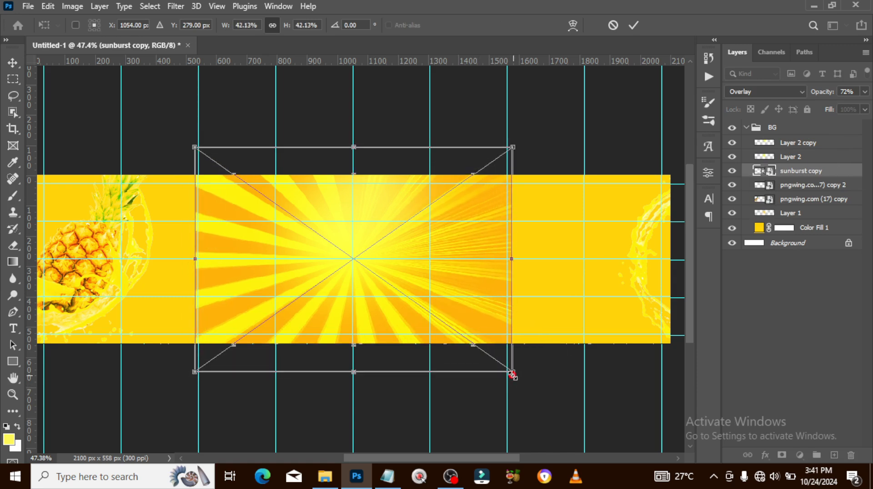
pyautogui.press('Return')
pyautogui.hotkey('ctrl', ';')
pyautogui.hotkey('ctrl', ';')
pyautogui.hotkey('ctrl', ';')
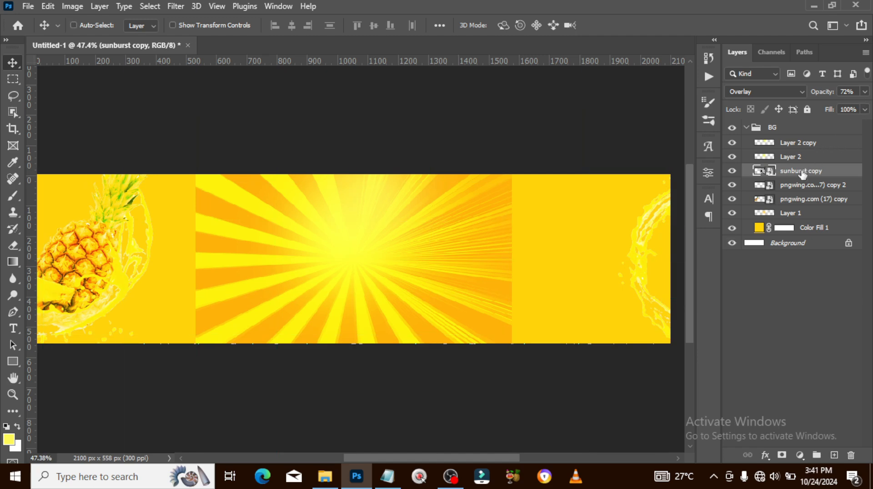
# Add a new mask to the enlarged sunburst and fade its left and right edges with a soft black 500 px brush
pyautogui.click(782, 455)
pyautogui.press('d')
pyautogui.press('b')
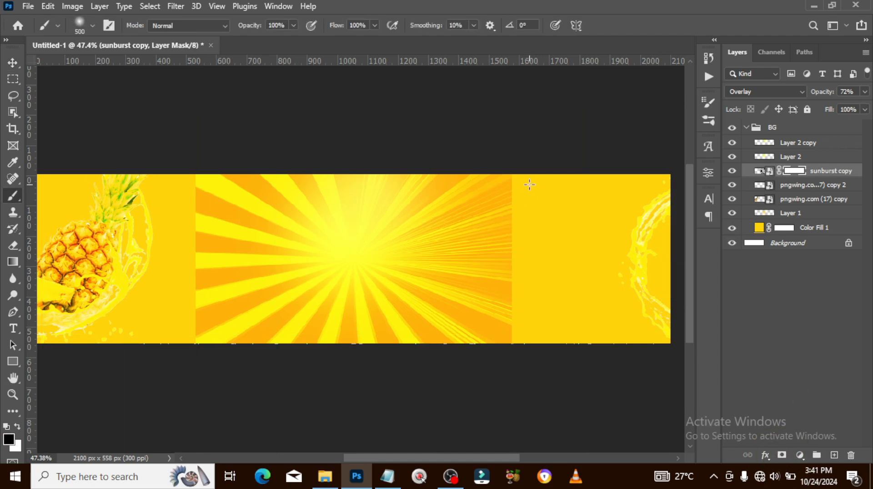
pyautogui.moveTo(531, 123); pyautogui.dragTo(553, 409)
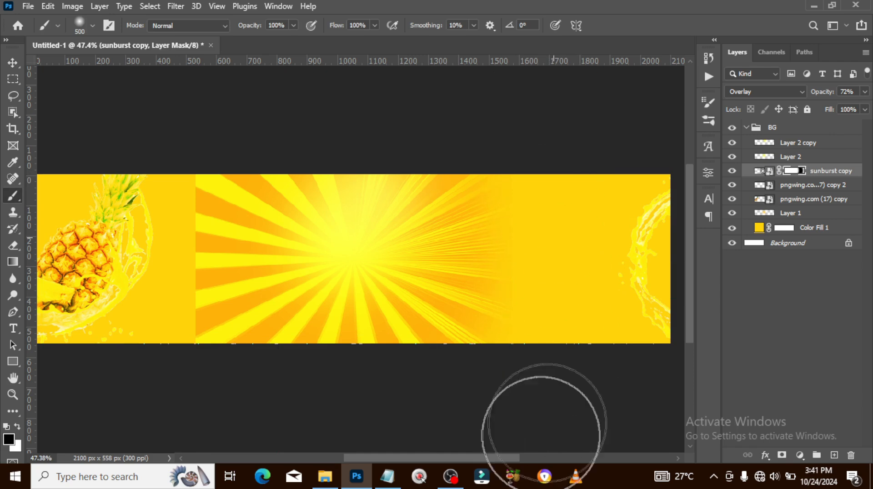
pyautogui.moveTo(121, 140)
pyautogui.mouseDown()
pyautogui.moveTo(190, 157)
pyautogui.moveTo(171, 289)
pyautogui.moveTo(195, 415)
pyautogui.mouseUp()
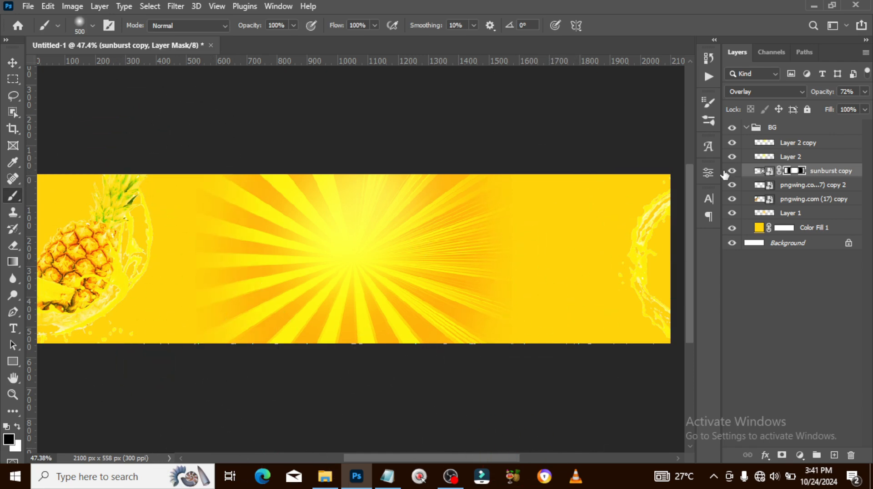
# Collapse the BG group and show the guides again
pyautogui.hotkey('ctrl', ';')
pyautogui.hotkey('ctrl', ';')
pyautogui.click(746, 129)
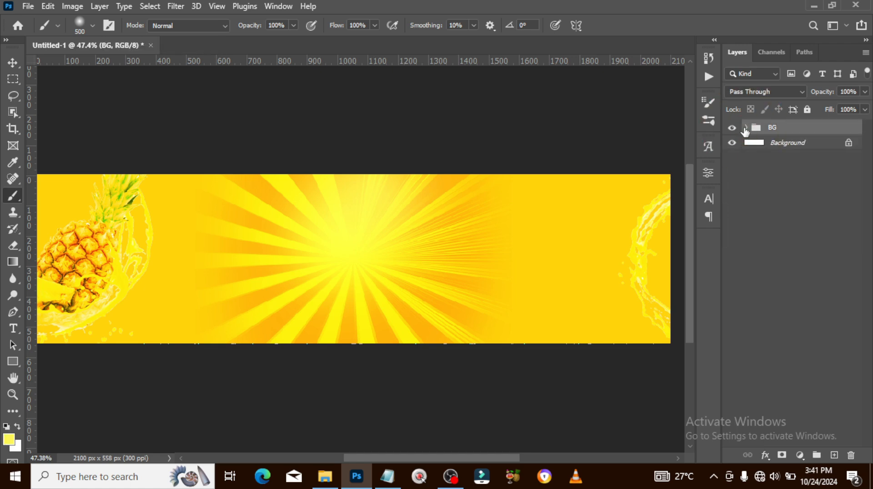
pyautogui.hotkey('ctrl', ';')
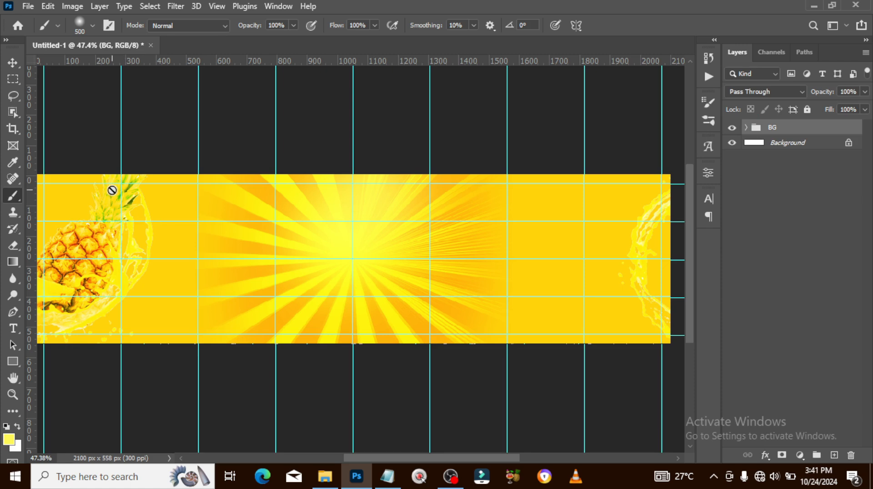
# Start a text layer over the pineapple and copy the two lines "NCHUMBA - P" and "ENTERPRISE" from the Notepad file
pyautogui.press('t')
pyautogui.click(108, 205)
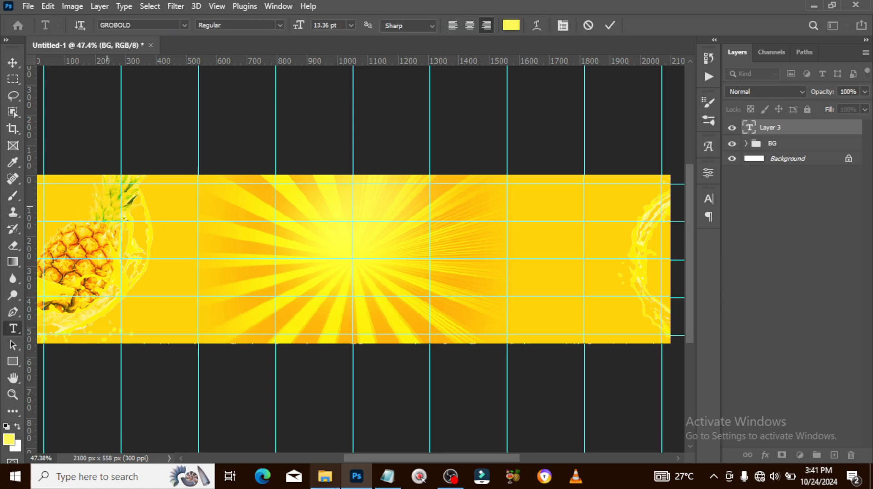
pyautogui.hotkey('alt', 'Tab')
pyautogui.scroll(3, 350, 274)
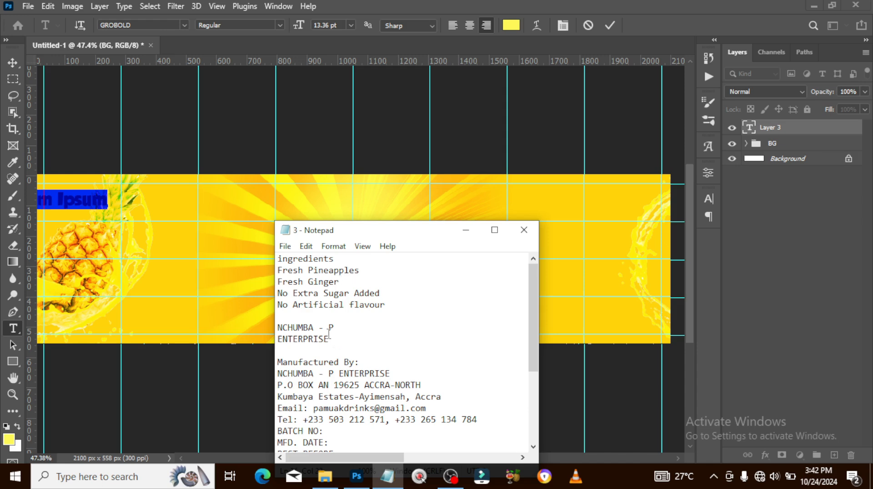
pyautogui.moveTo(331, 341); pyautogui.dragTo(275, 329)
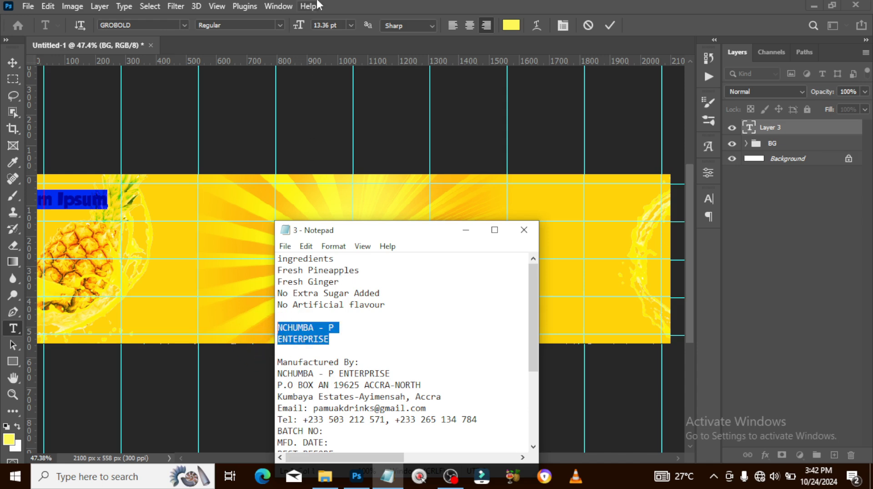
pyautogui.write('NCHUMBA - P ENTERPRISE')
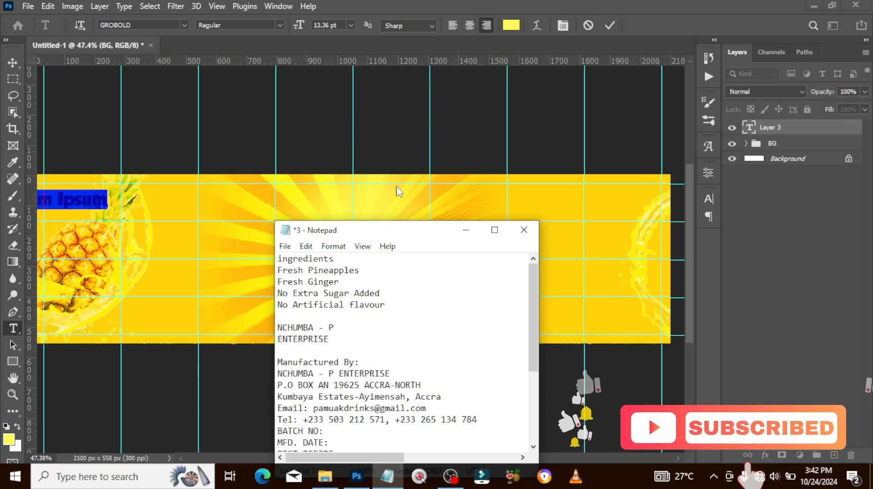
pyautogui.hotkey('ctrl', 'z')
pyautogui.hotkey('ctrl', 'c')
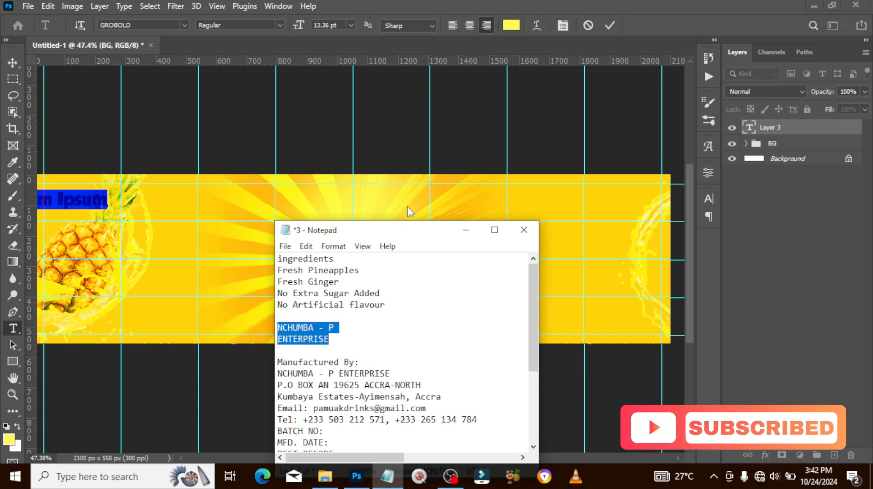
# Return to Photoshop, paste the company name into the new text layer and move it beside the pineapple's leaves
pyautogui.click(394, 5)
pyautogui.hotkey('ctrl', 'v')
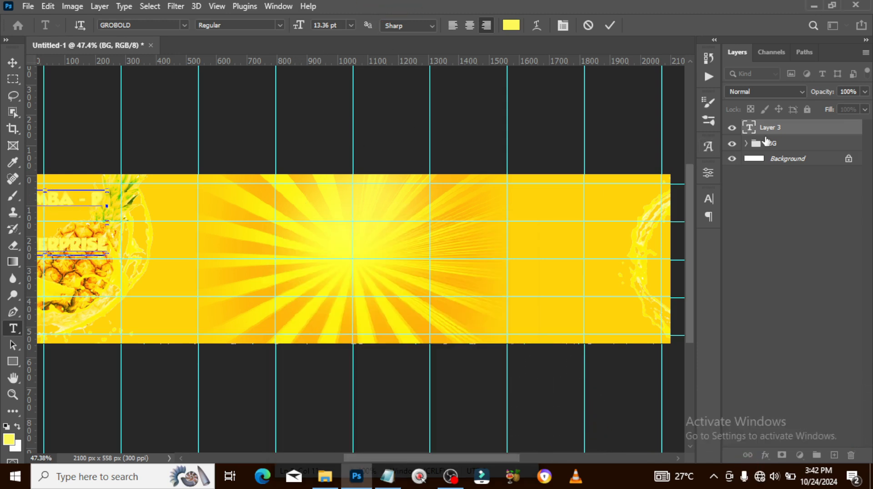
pyautogui.click(771, 135)
pyautogui.press('v')
pyautogui.moveTo(73, 206); pyautogui.dragTo(229, 205)
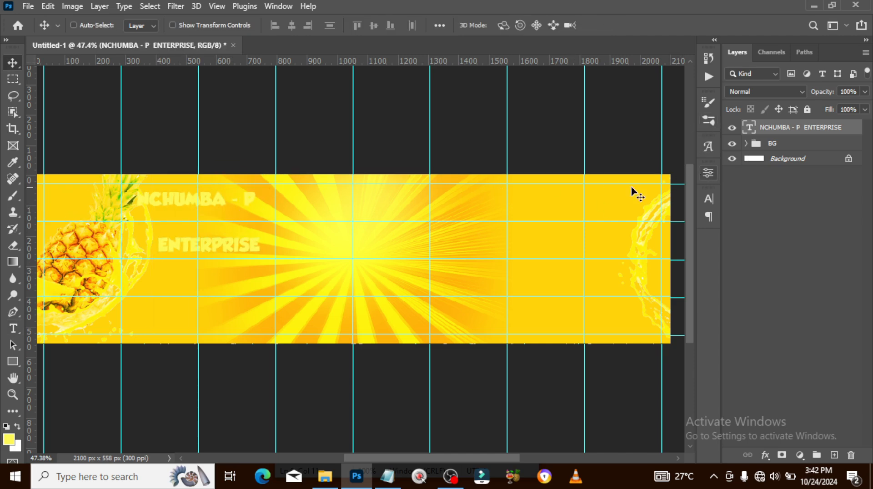
# Colour the company name text black and set its font to Montserrat
pyautogui.click(706, 199)
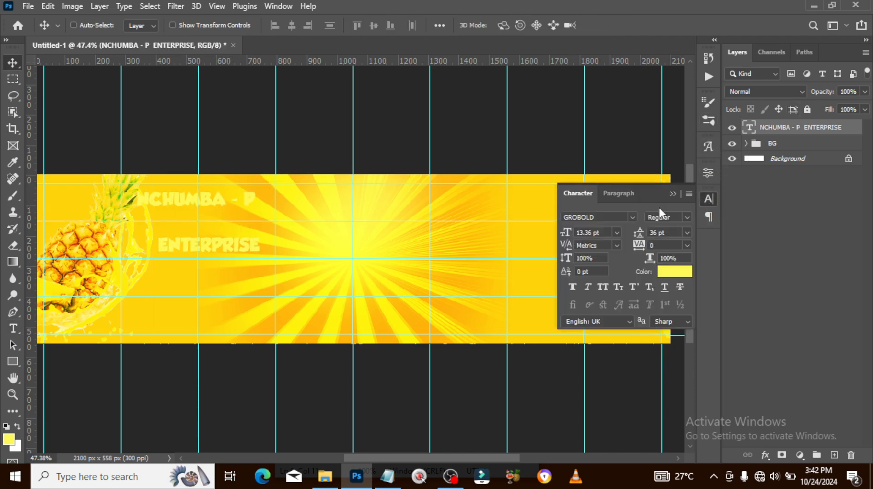
pyautogui.click(672, 272)
pyautogui.click(792, 47)
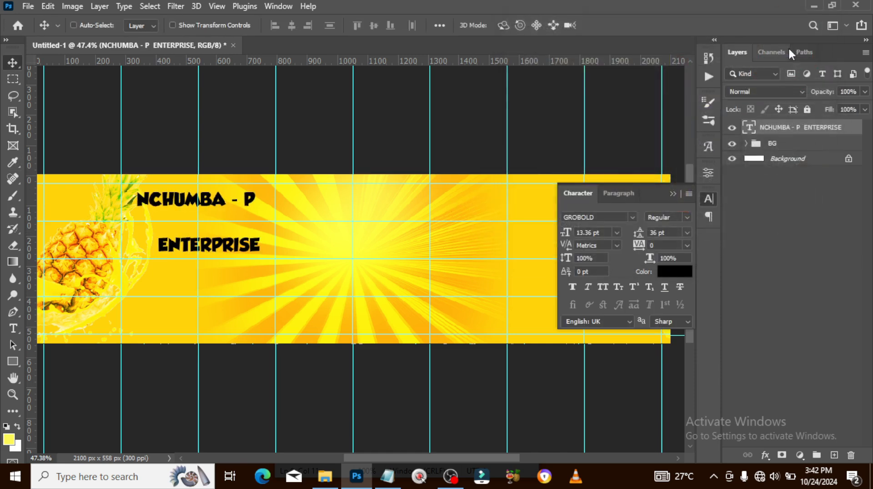
pyautogui.click(632, 218)
pyautogui.click(628, 256)
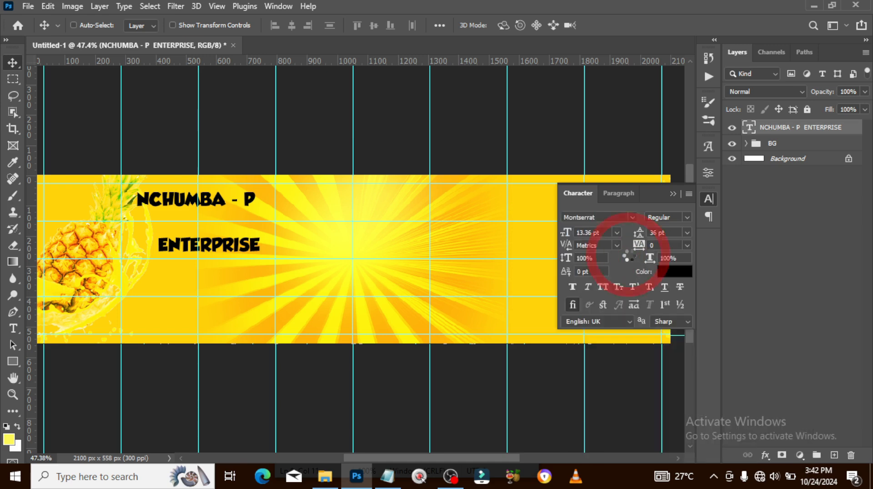
# Left-align the two lines of the company name
pyautogui.click(620, 193)
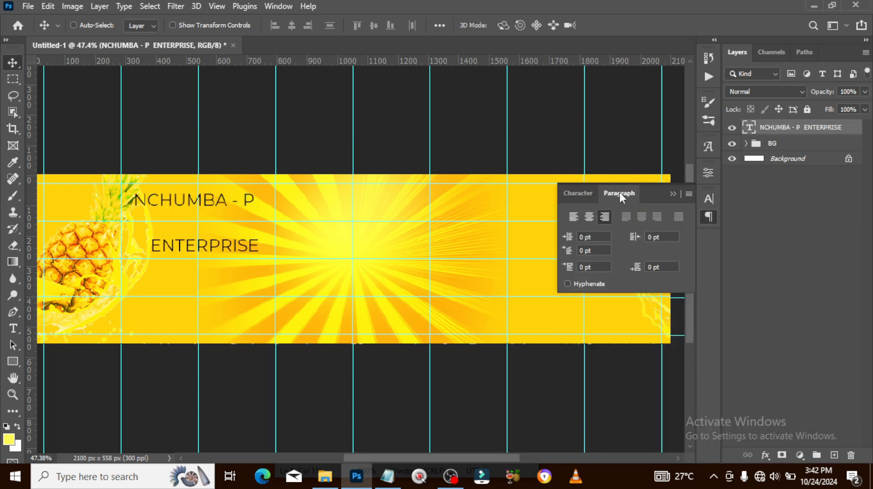
pyautogui.click(574, 217)
pyautogui.click(579, 193)
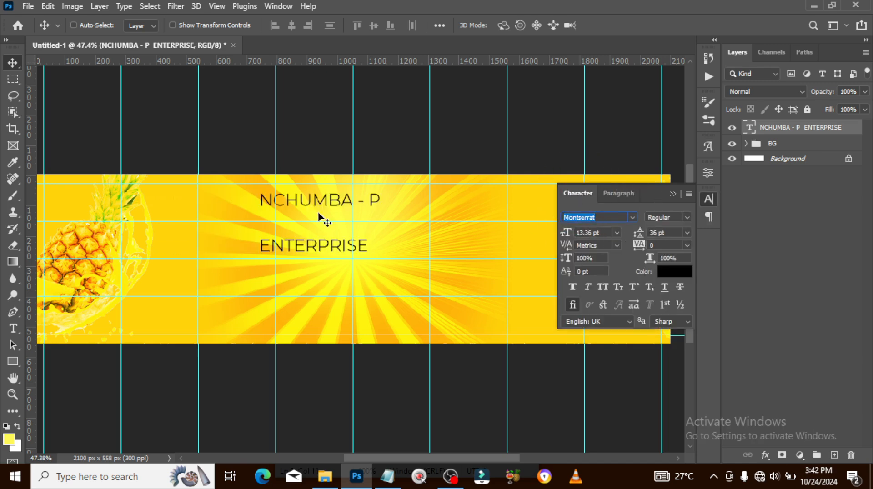
# Set the company name to 8 pt size with 8 pt leading and the Bold style
pyautogui.moveTo(565, 237); pyautogui.dragTo(563, 237)
pyautogui.click(672, 229)
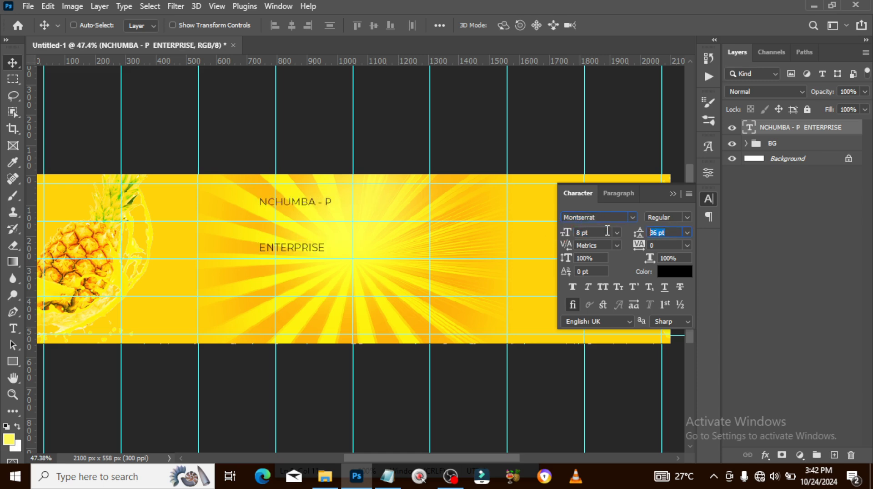
pyautogui.write('8')
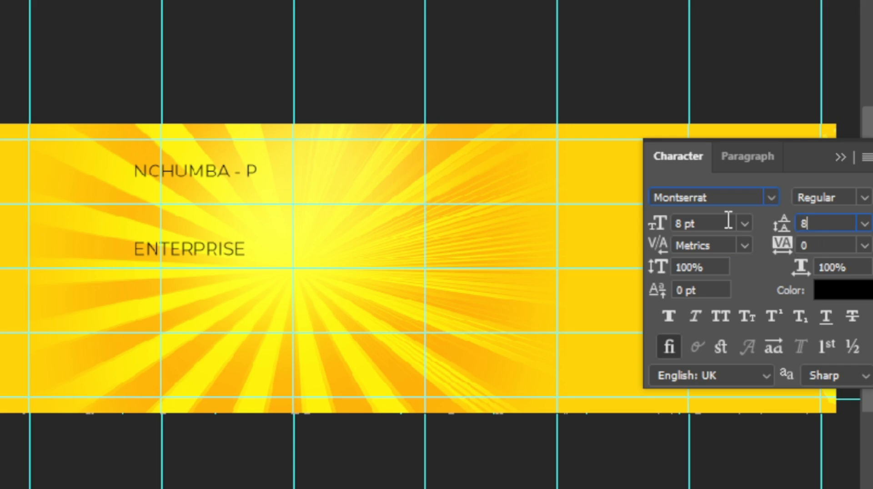
pyautogui.press('Return')
pyautogui.click(864, 199)
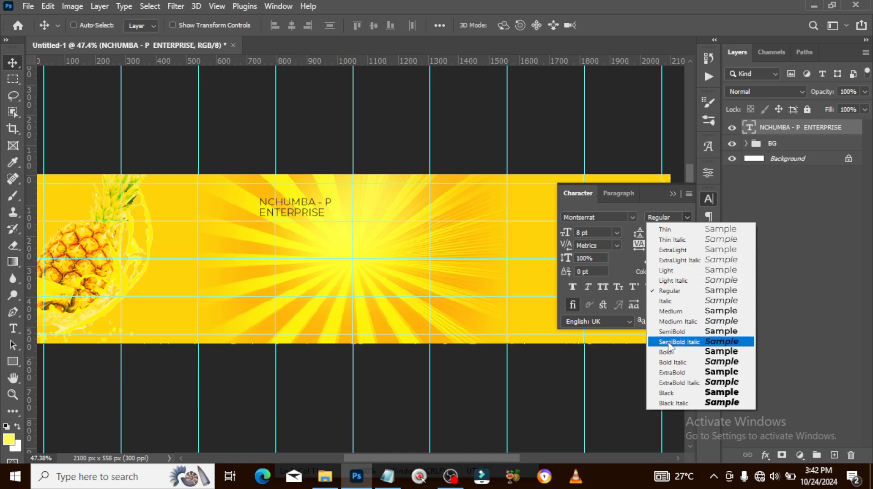
pyautogui.click(832, 428)
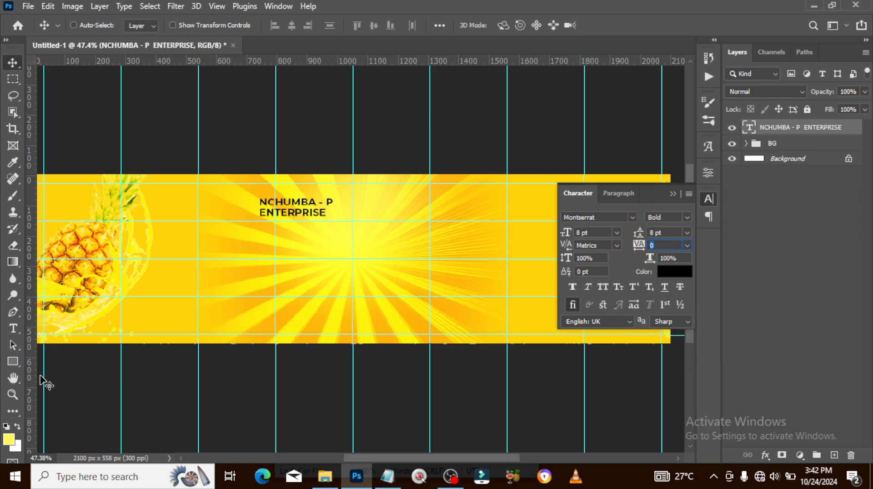
# Draw a rectangle about 349 × 91 px around the company name and fill it with black
pyautogui.click(13, 362)
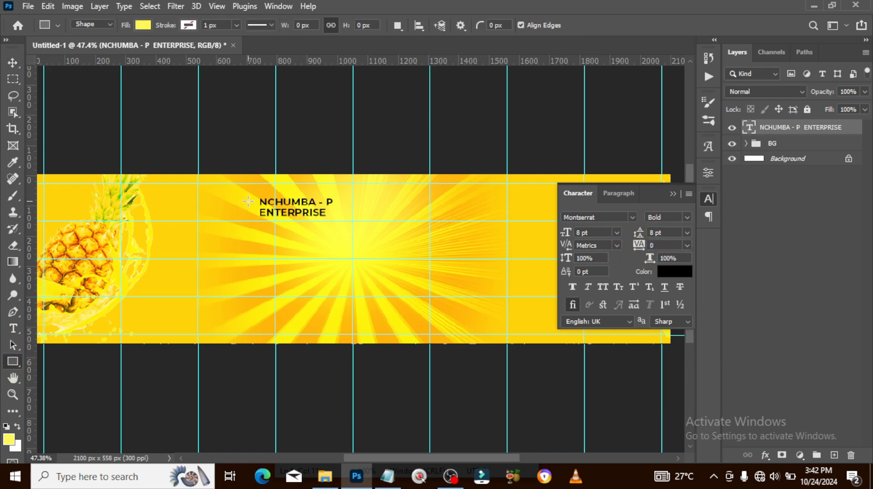
pyautogui.moveTo(240, 195); pyautogui.dragTo(346, 220)
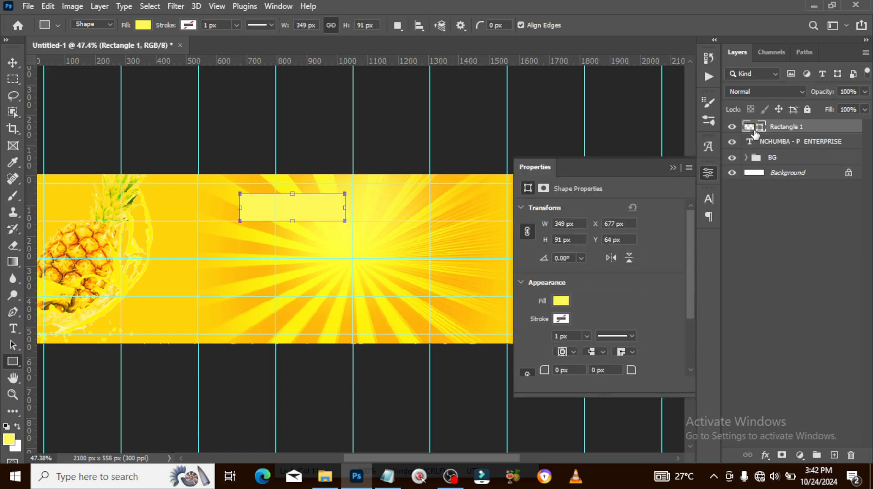
pyautogui.doubleClick(755, 133)
pyautogui.click(508, 214)
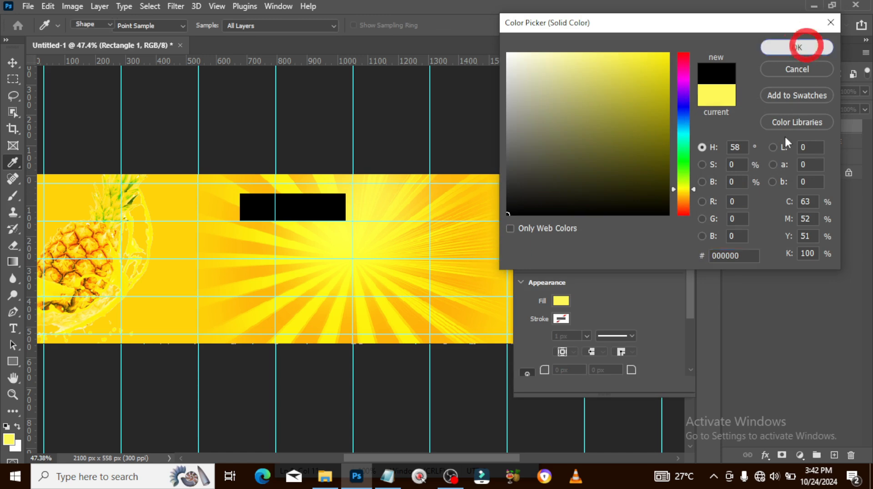
pyautogui.click(802, 46)
# Place the black rectangle's layer beneath the company name and change the text colour to ffec29
pyautogui.moveTo(775, 129); pyautogui.dragTo(776, 150)
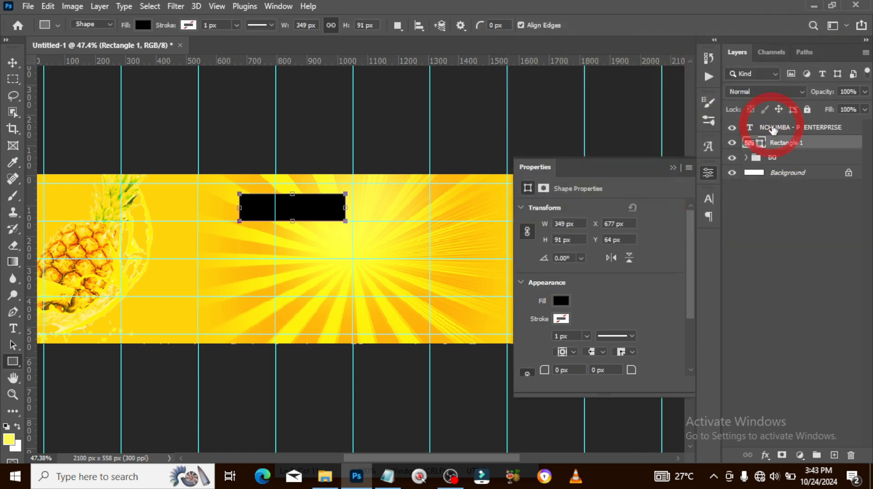
pyautogui.click(774, 129)
pyautogui.click(710, 199)
pyautogui.click(669, 271)
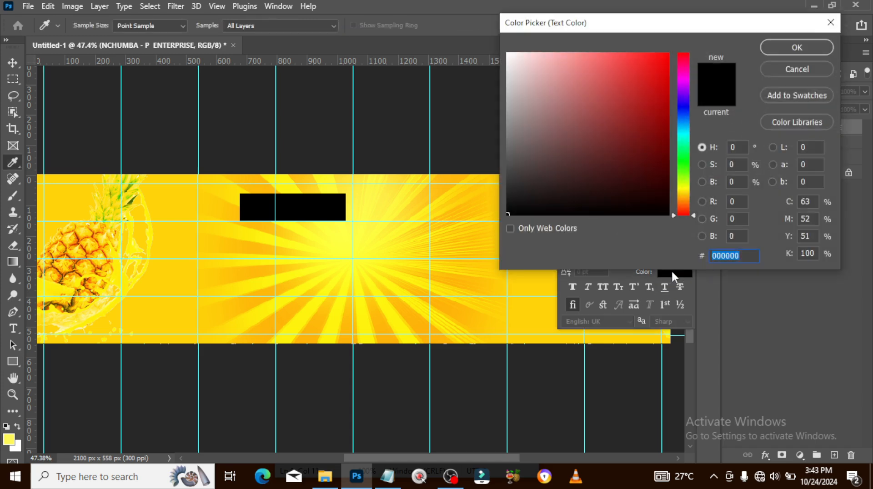
pyautogui.write('ffe')
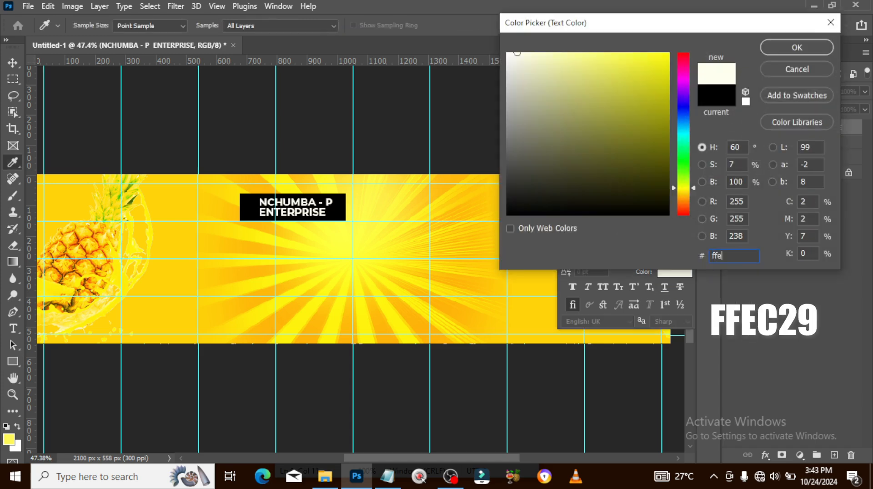
pyautogui.write('c2')
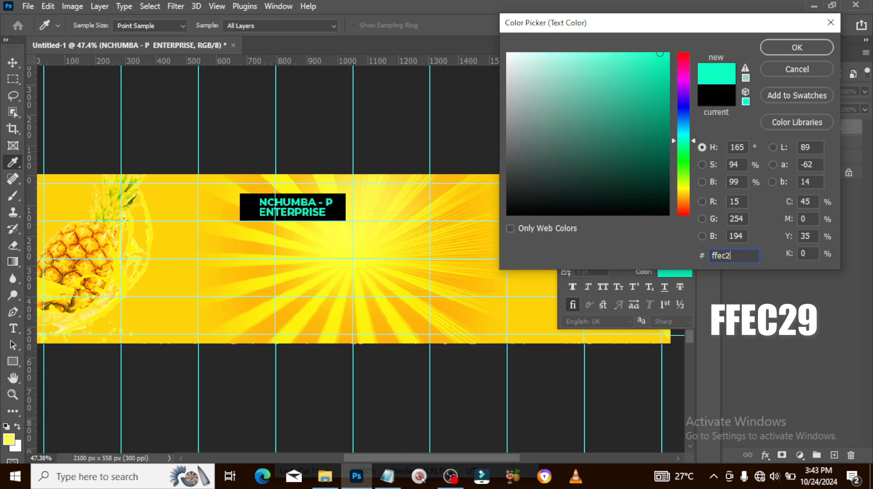
pyautogui.write('9')
pyautogui.click(782, 48)
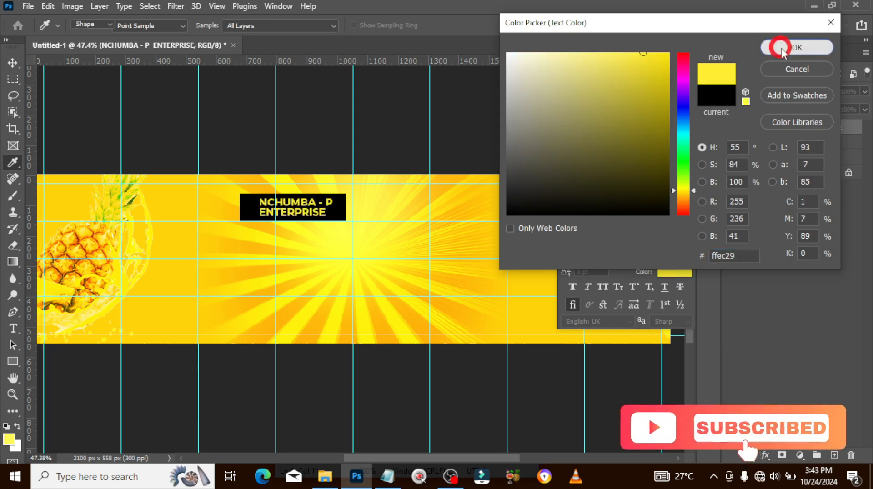
# Move the company name and its black rectangle together next to the pineapple, at about X 366 px, and hide the guides
pyautogui.click(787, 143)
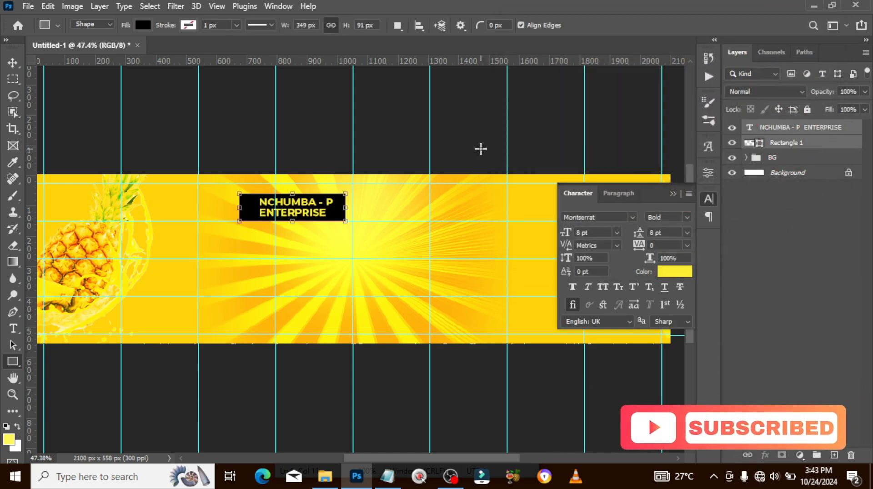
pyautogui.moveTo(321, 206); pyautogui.dragTo(264, 203)
pyautogui.hotkey('ctrl', 'z')
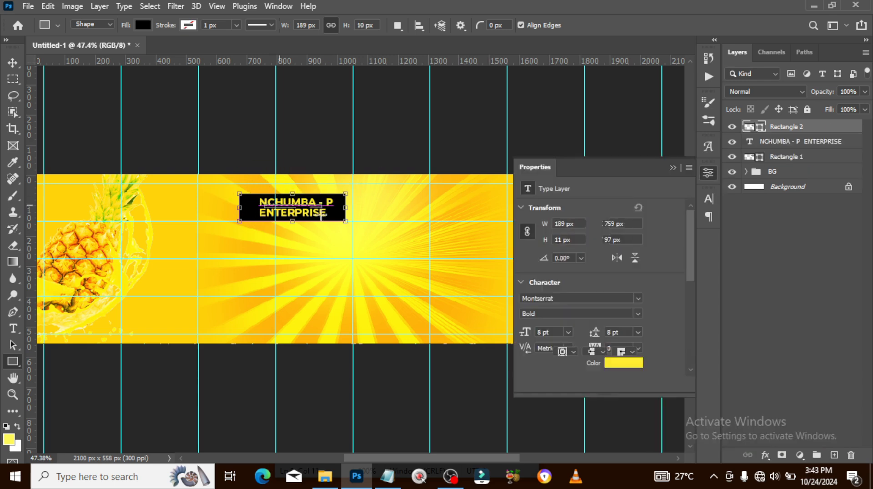
pyautogui.press('v')
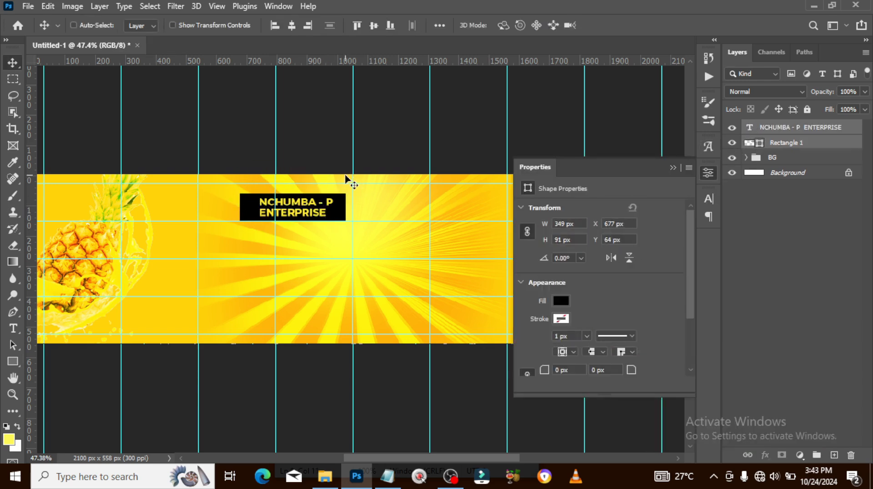
pyautogui.moveTo(337, 220); pyautogui.dragTo(227, 215)
pyautogui.hotkey('ctrl', 't')
pyautogui.press('Return')
pyautogui.hotkey('ctrl', 'h')
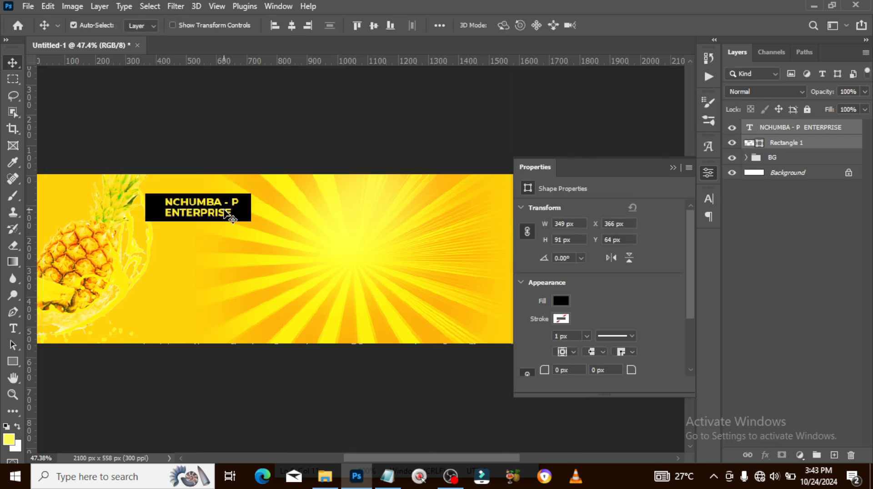
# Centre the company name horizontally and vertically within the black rectangle, using the rectangle's outline as a selection, and deselect
pyautogui.click(786, 148)
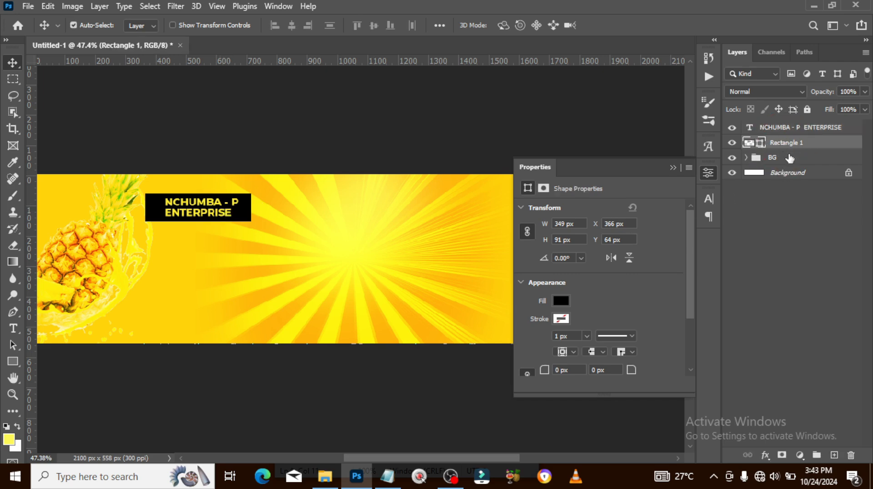
pyautogui.keyDown('ctrl'); pyautogui.click(749, 142); pyautogui.keyUp('ctrl')
pyautogui.click(781, 128)
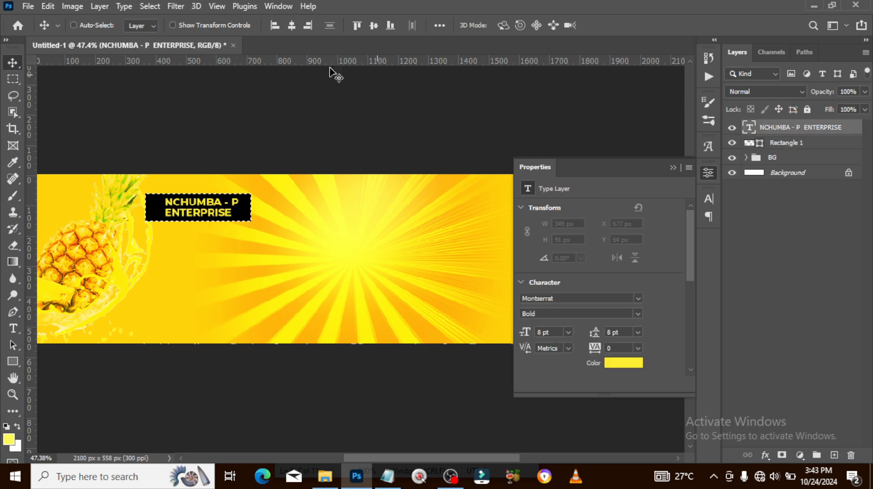
pyautogui.click(292, 25)
pyautogui.click(374, 25)
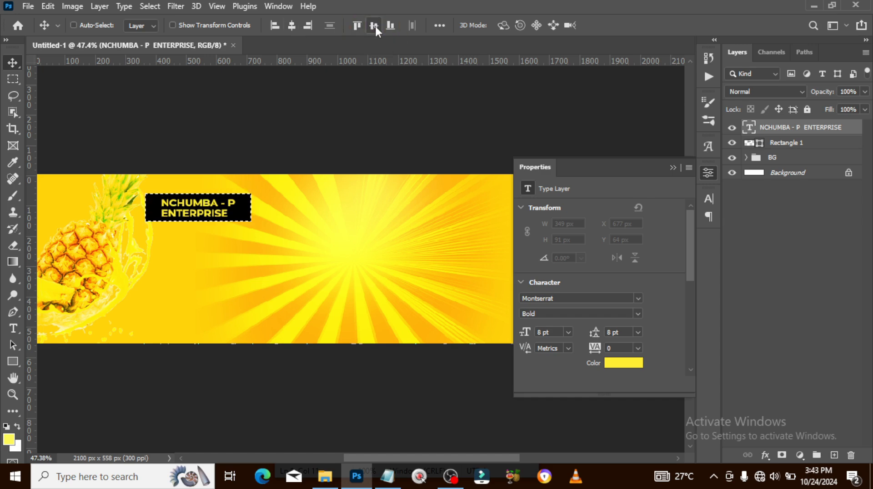
pyautogui.hotkey('ctrl', 'd')
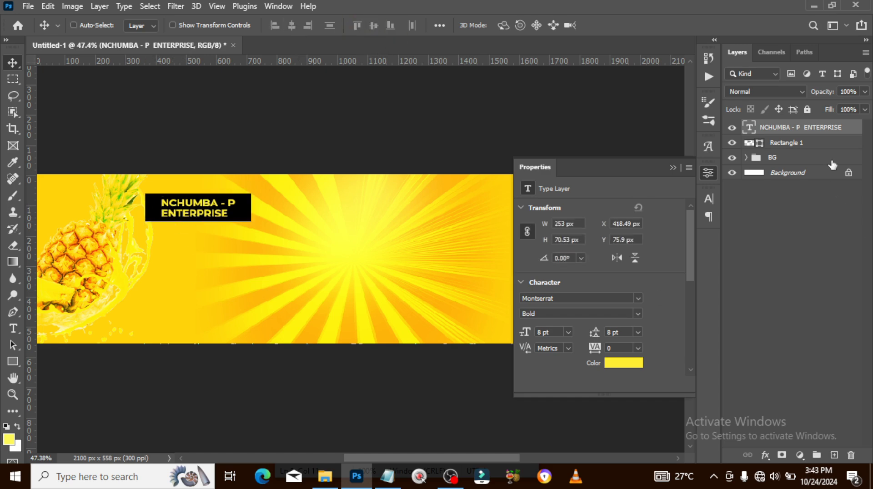
# Select the company name and rectangle layers together, show the guides and check the badge's centre with Free Transform
pyautogui.keyDown('ctrl'); pyautogui.click(773, 144); pyautogui.keyUp('ctrl')
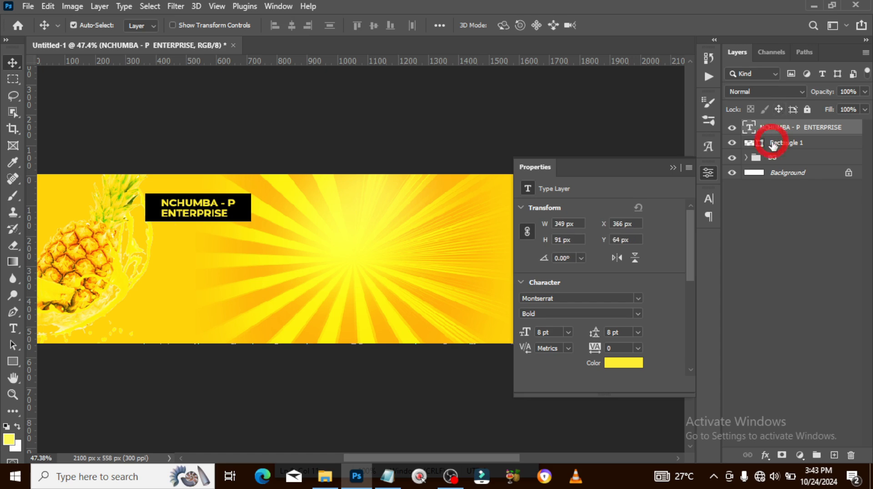
pyautogui.hotkey('ctrl', 't')
pyautogui.hotkey('ctrl', ';')
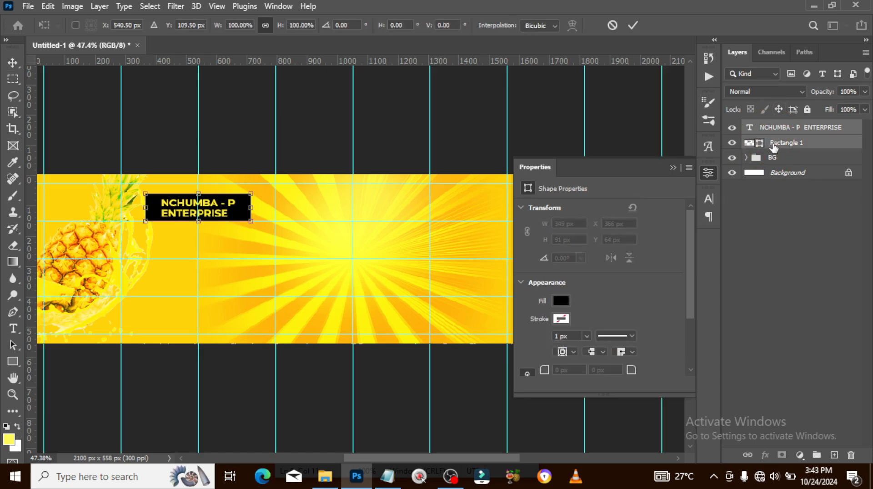
pyautogui.press('Return')
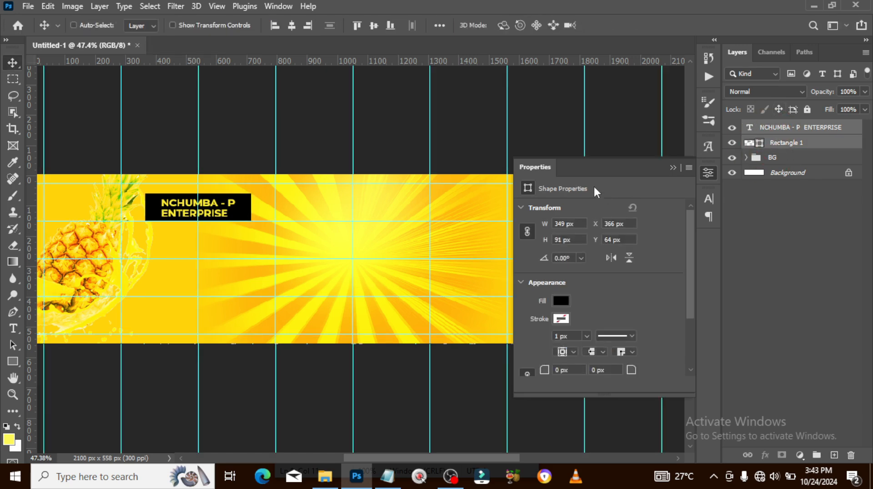
# Add a text layer below the company badge containing the word "ingredients" copied from the Notepad notes
pyautogui.press('t')
pyautogui.click(164, 250)
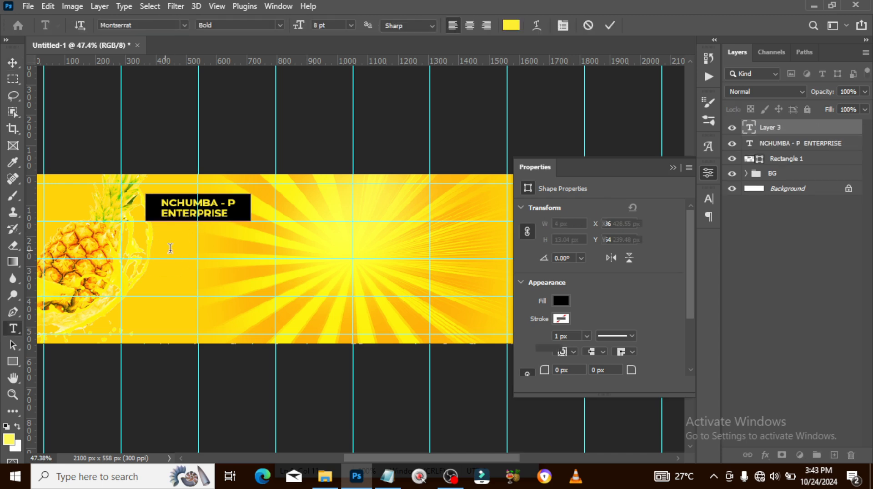
pyautogui.click(708, 218)
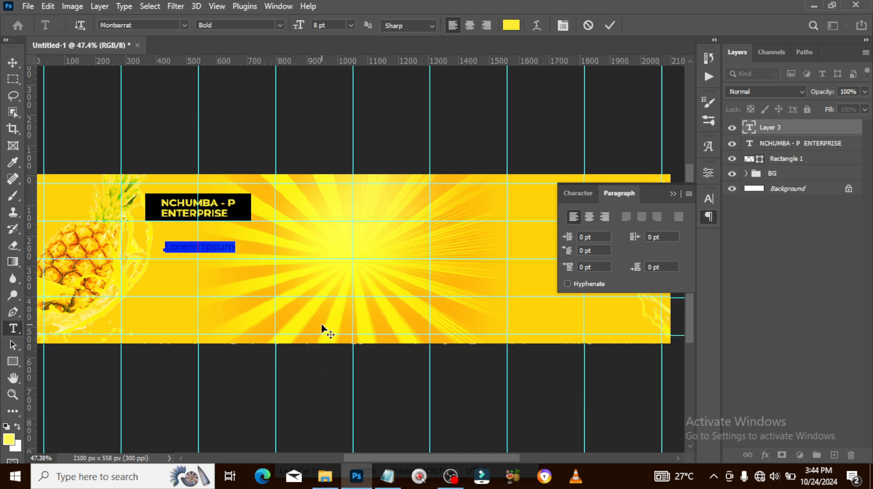
pyautogui.click(387, 477)
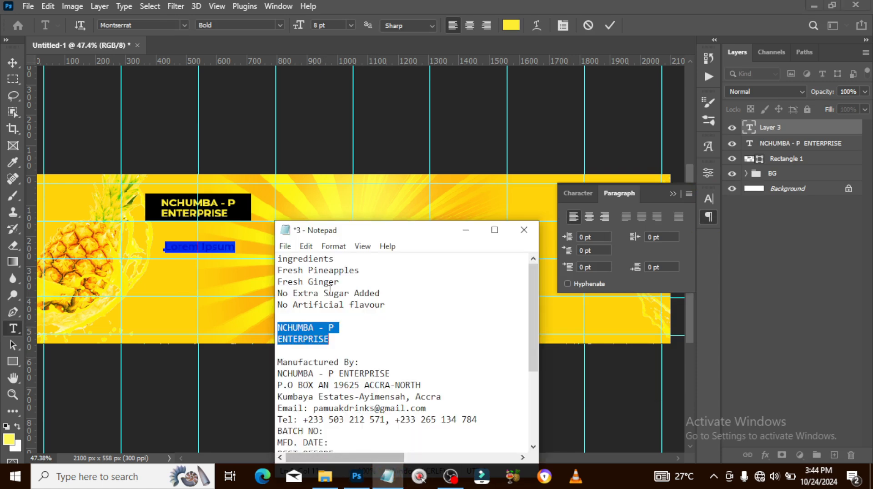
pyautogui.moveTo(335, 258); pyautogui.dragTo(258, 257)
pyautogui.hotkey('ctrl', 'c')
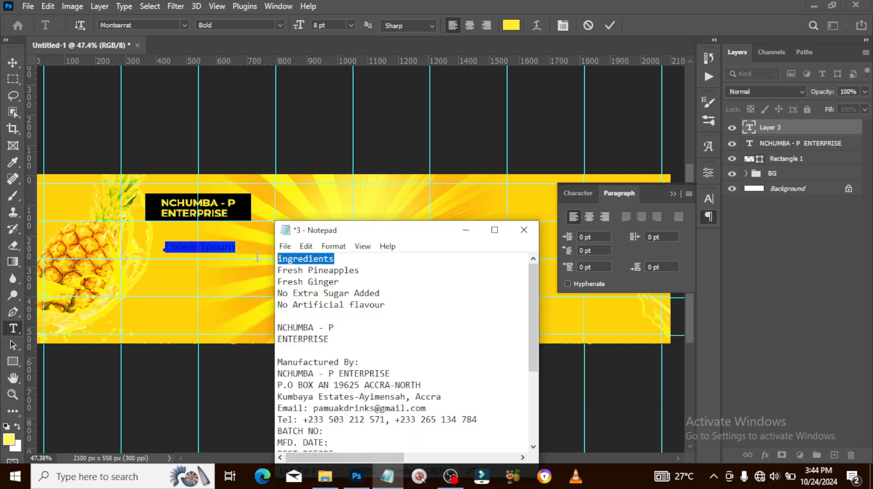
pyautogui.click(330, 5)
pyautogui.hotkey('ctrl', 'v')
pyautogui.click(779, 129)
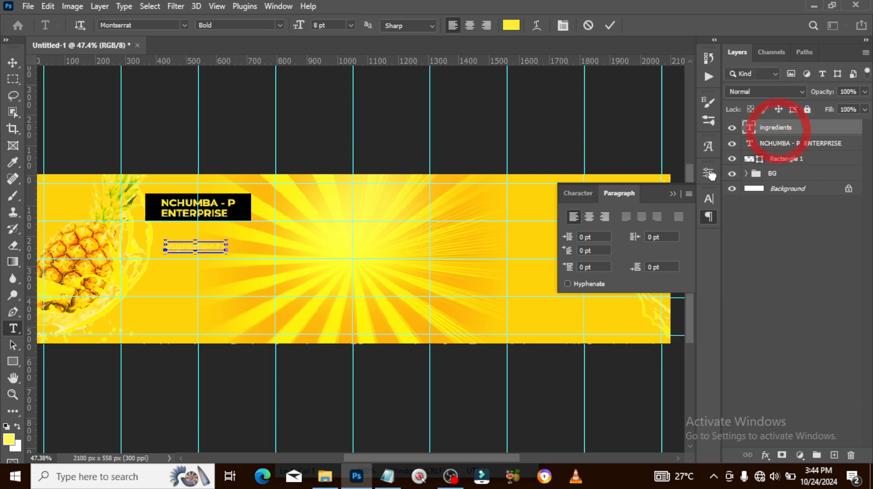
# Format the ingredients heading in all caps, underlined, with the Montserrat ExtraBold weight
pyautogui.click(708, 200)
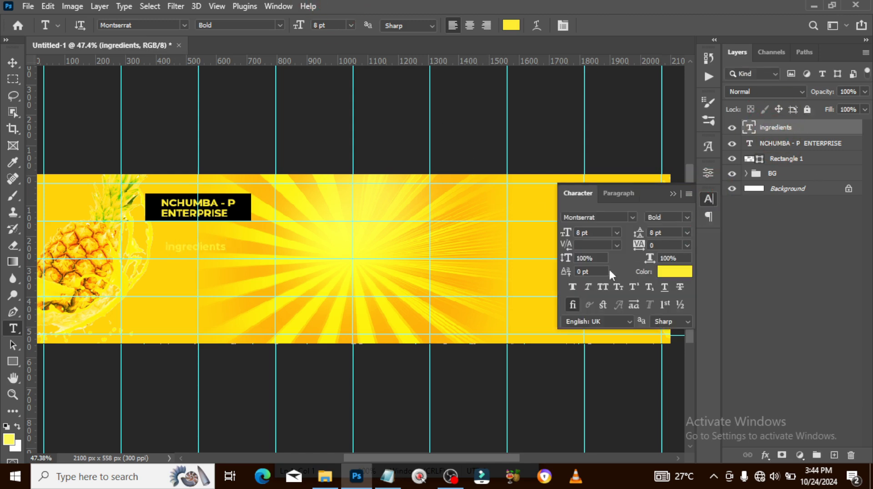
pyautogui.click(603, 287)
pyautogui.click(665, 287)
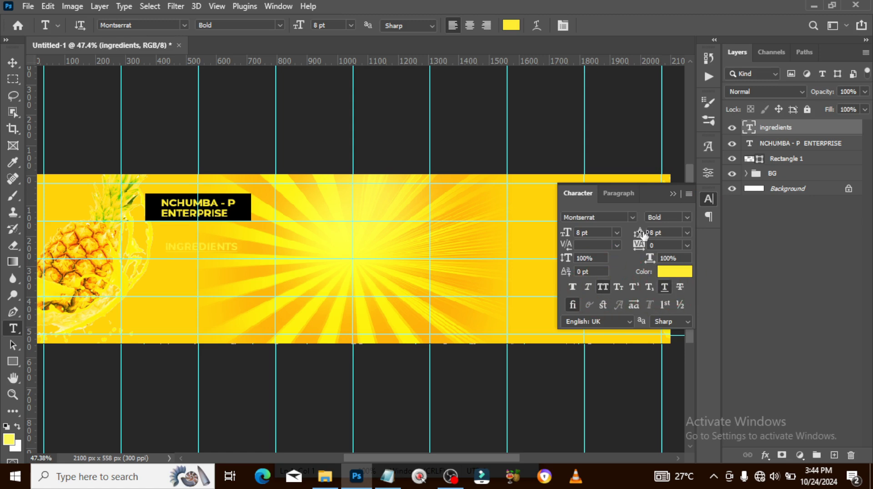
pyautogui.click(686, 217)
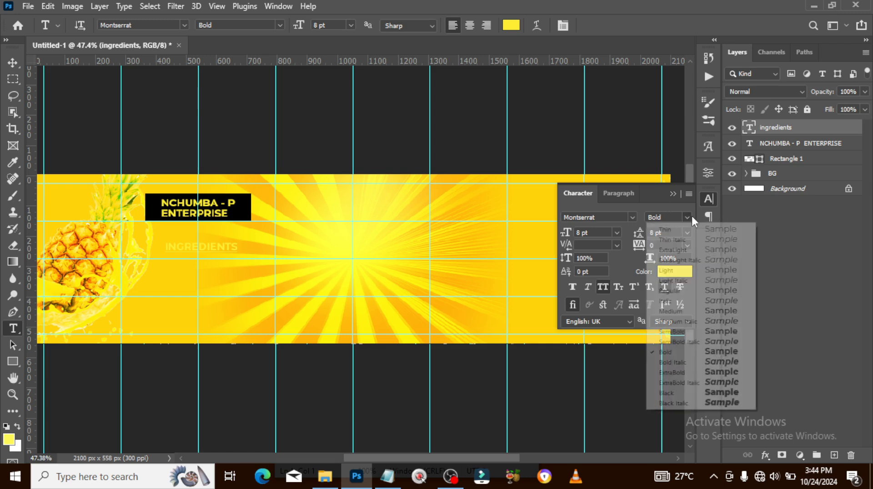
pyautogui.click(667, 371)
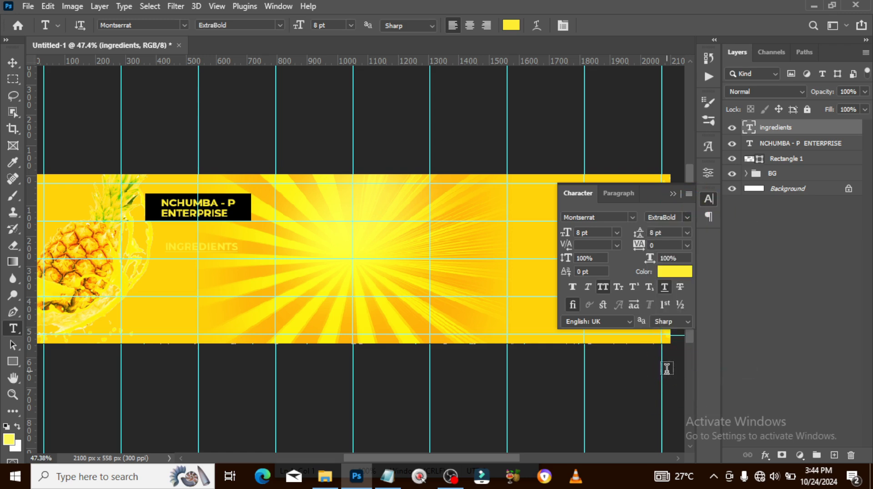
# Set the ingredients heading's text colour to 029f1a and its font size to 11 pt
pyautogui.click(673, 275)
pyautogui.write('02')
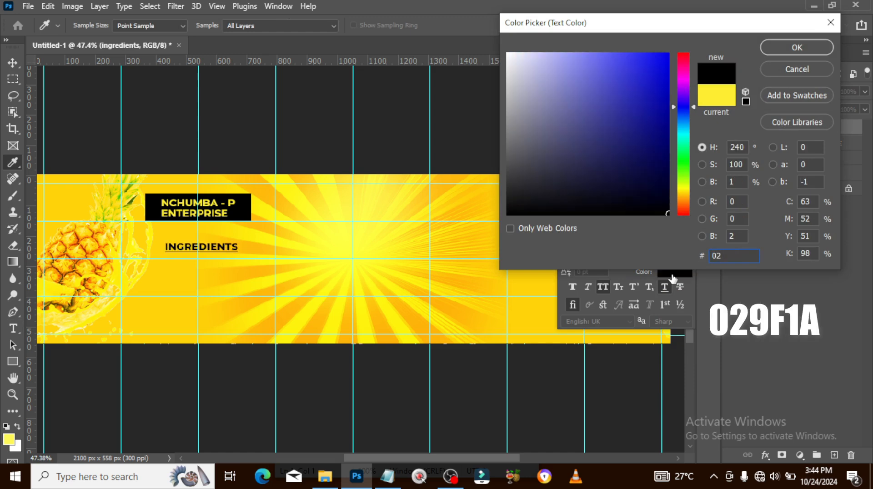
pyautogui.write('9f1')
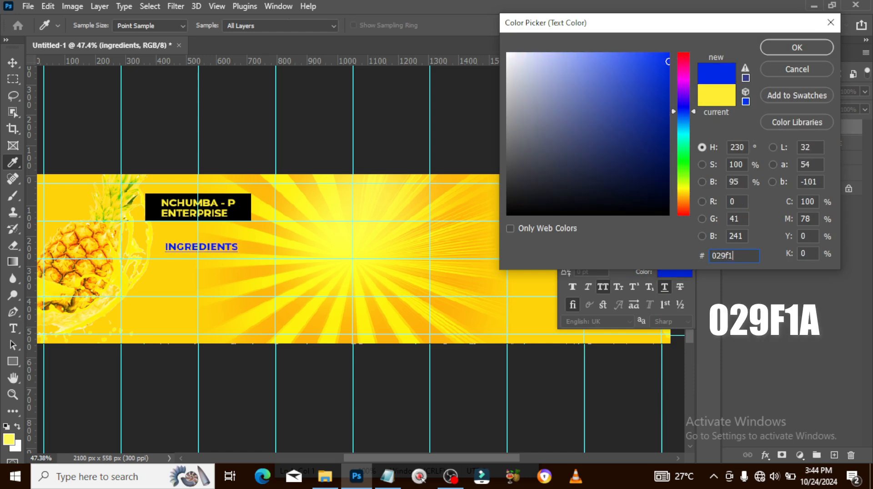
pyautogui.write('a')
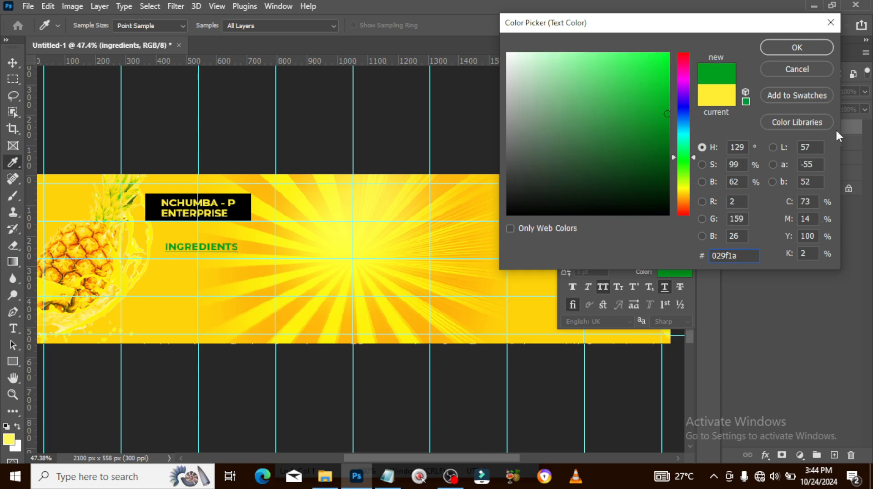
pyautogui.click(797, 47)
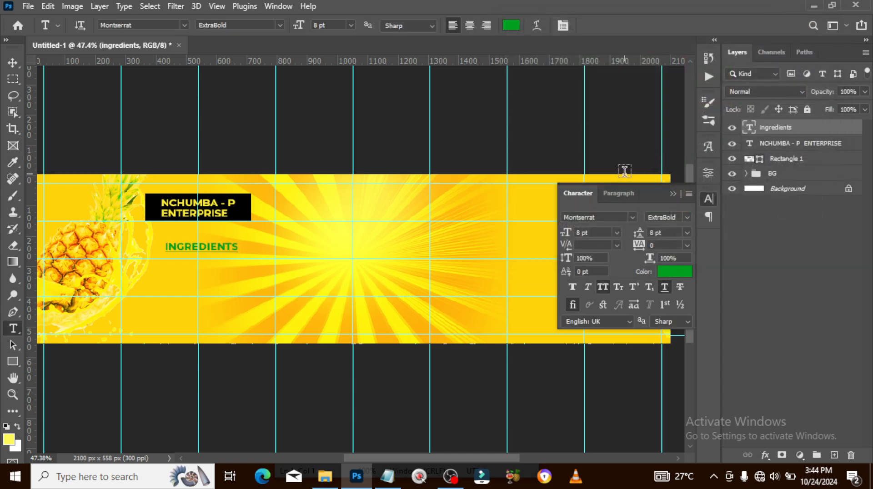
pyautogui.moveTo(564, 237); pyautogui.dragTo(571, 237)
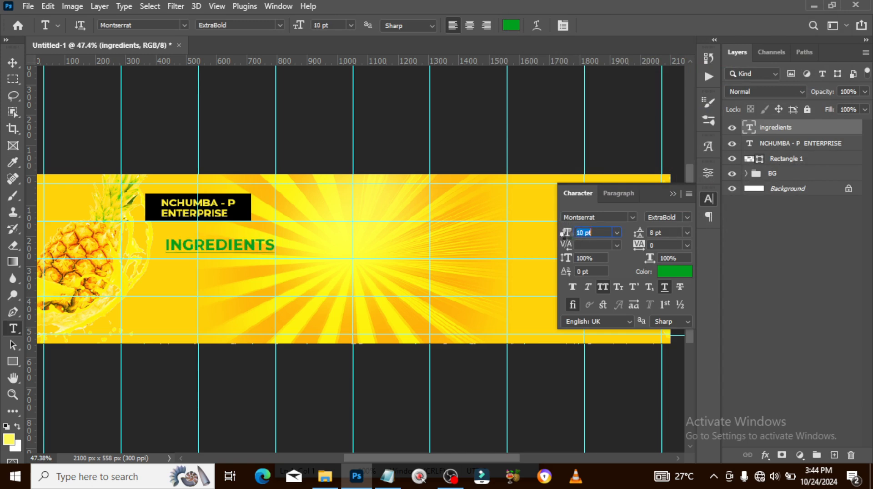
# Move the ingredients heading just beneath the black badge, aligned with its left edge, leaving a small gap
pyautogui.press('v')
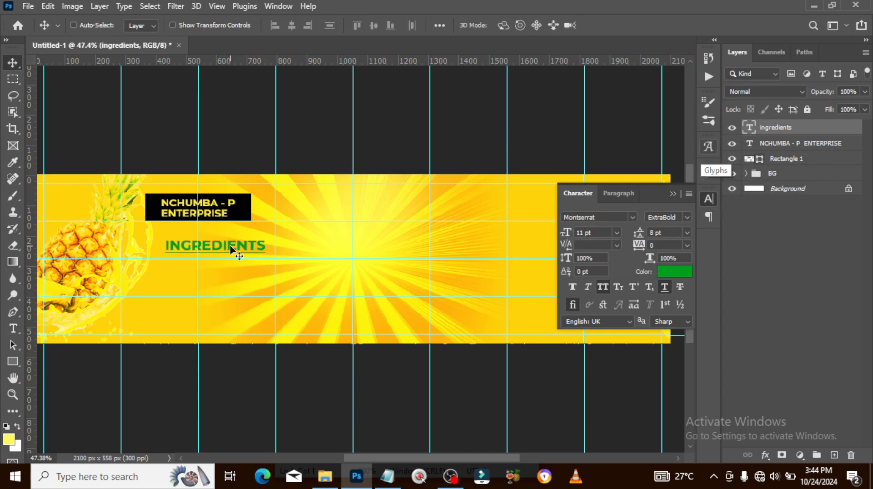
pyautogui.moveTo(230, 249); pyautogui.dragTo(169, 234)
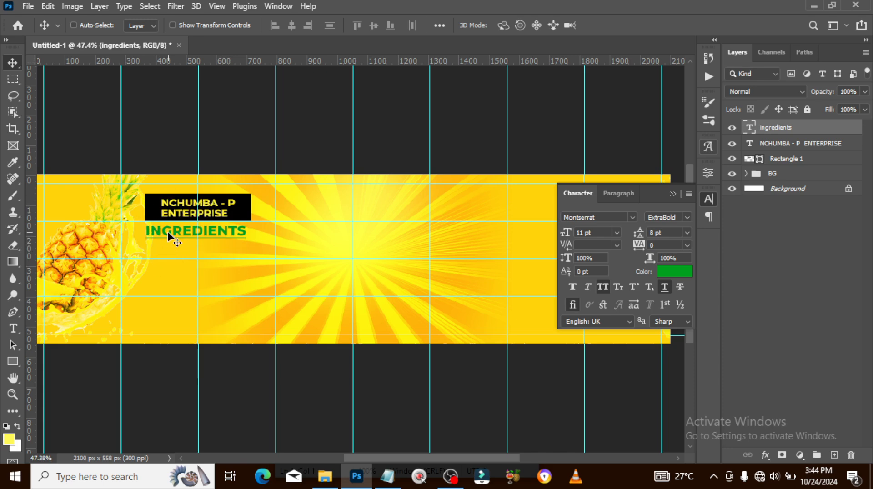
pyautogui.press('Down')
pyautogui.press('Down')
pyautogui.press('Down')
pyautogui.press('Down')
pyautogui.press('Down')
pyautogui.press('Down')
pyautogui.press('Down')
pyautogui.press('Down')
pyautogui.press('Down')
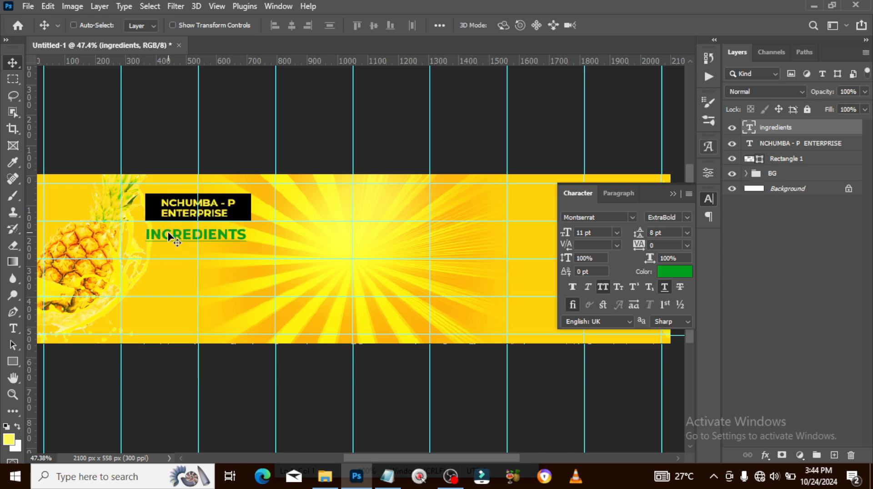
# Add a text layer below the heading with the four lines from "Fresh Pineapples" to "No Artificial flavour" copied from the Notepad notes
pyautogui.press('t')
pyautogui.click(166, 283)
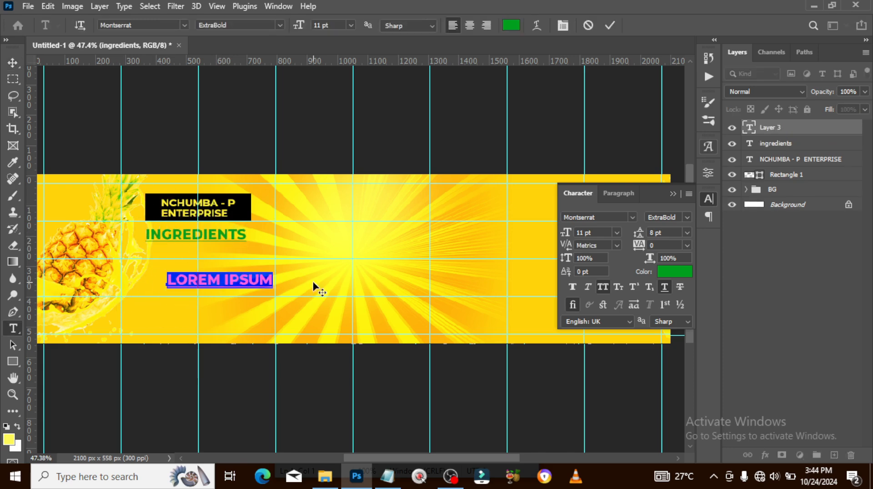
pyautogui.click(387, 477)
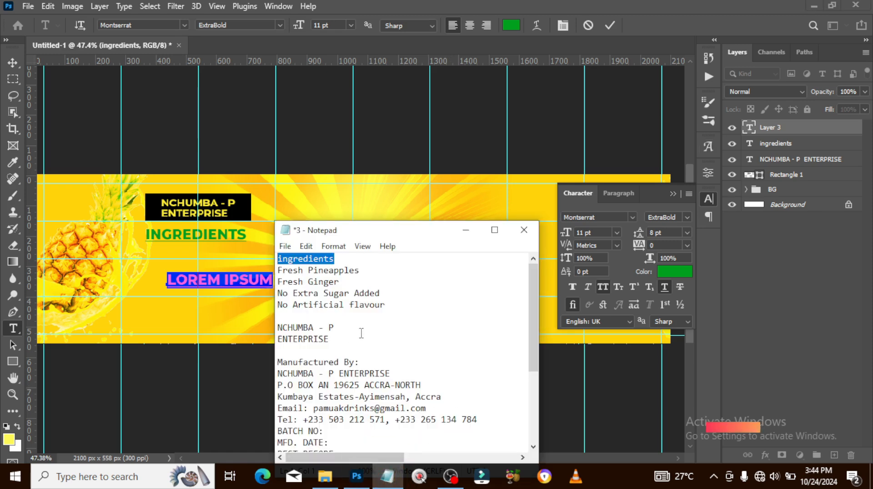
pyautogui.click(390, 306)
pyautogui.moveTo(390, 306); pyautogui.dragTo(272, 276)
pyautogui.hotkey('ctrl', 'c')
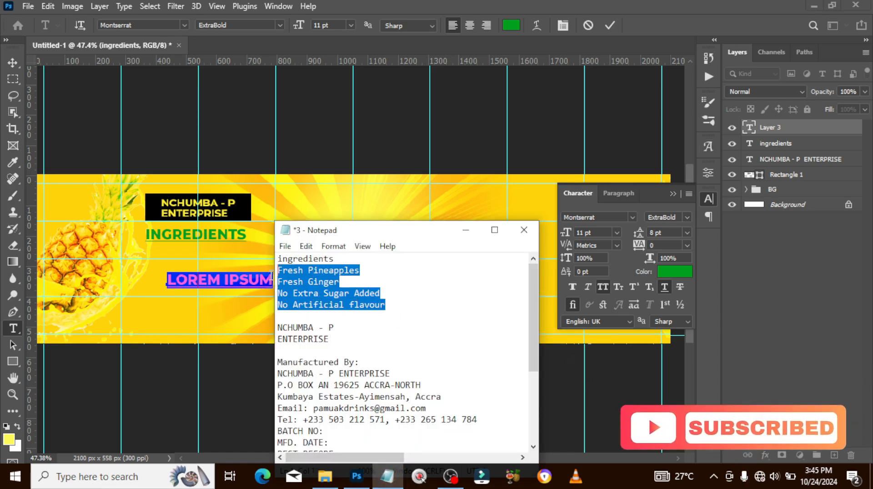
pyautogui.click(508, 10)
pyautogui.hotkey('ctrl', 'v')
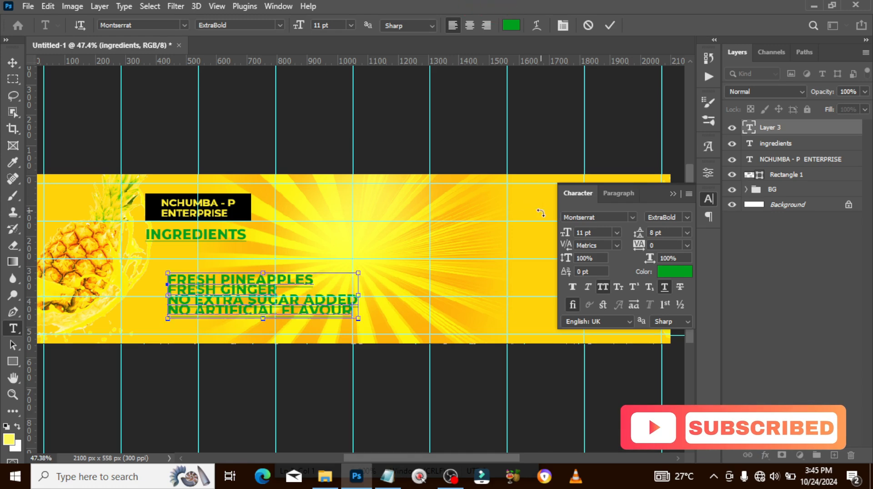
pyautogui.click(778, 131)
# Move the four-line ingredient list beneath the heading, aligned with its left edge
pyautogui.press('v')
pyautogui.moveTo(243, 288); pyautogui.dragTo(177, 265)
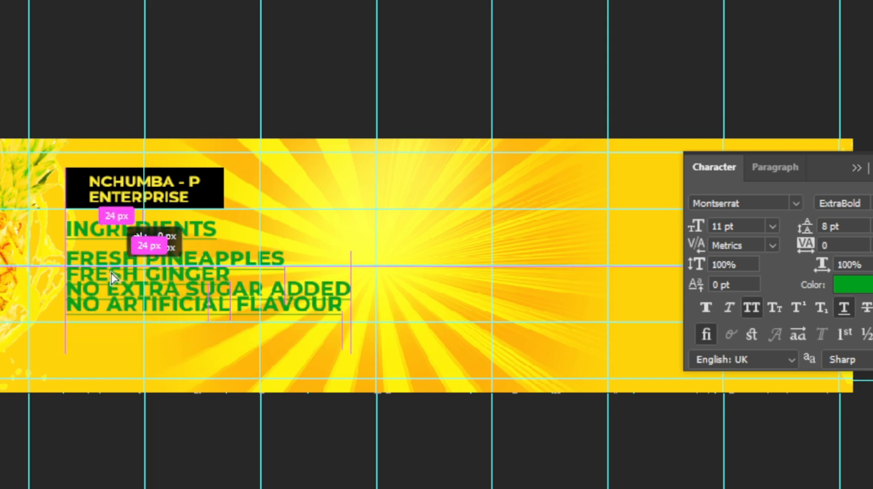
pyautogui.moveTo(113, 278); pyautogui.dragTo(114, 275)
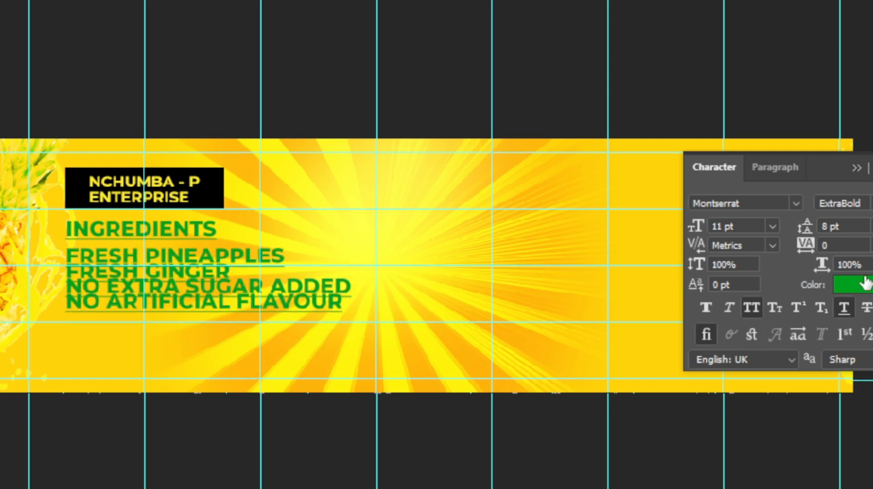
# Remove the underline from the ingredient list and set both its font size and leading to 7 pt
pyautogui.click(843, 310)
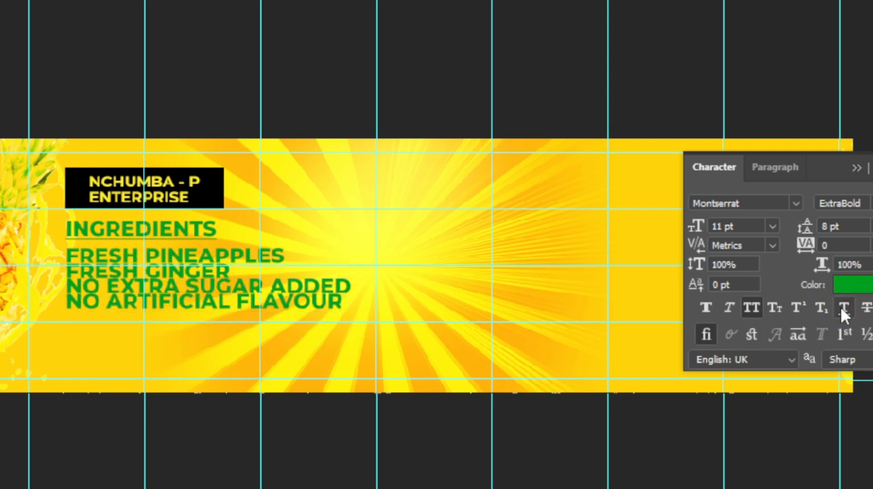
pyautogui.moveTo(754, 231); pyautogui.dragTo(653, 215)
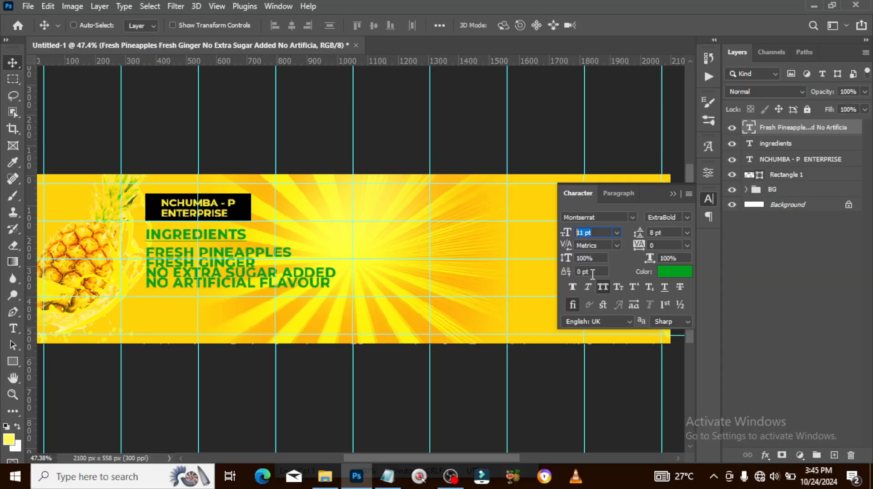
pyautogui.write('7')
pyautogui.press('Return')
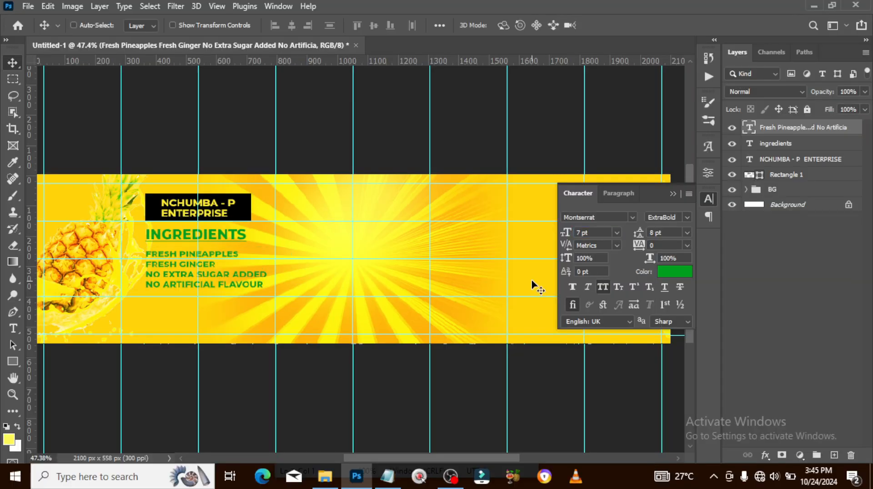
pyautogui.click(667, 232)
pyautogui.write('7')
pyautogui.press('Return')
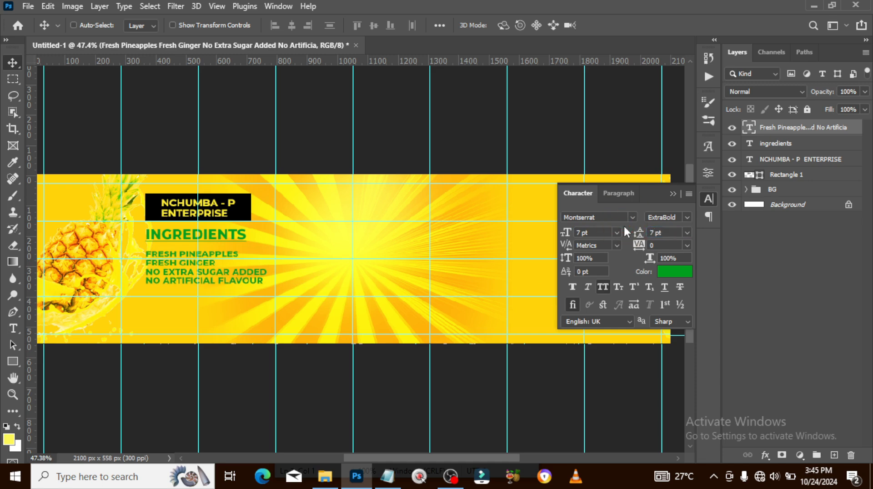
# Recolour the "No Extra Sugar Added" and "No Artificial flavour" lines to black 000000 and set them to Medium weight
pyautogui.click(675, 273)
pyautogui.click(797, 69)
pyautogui.doubleClick(751, 128)
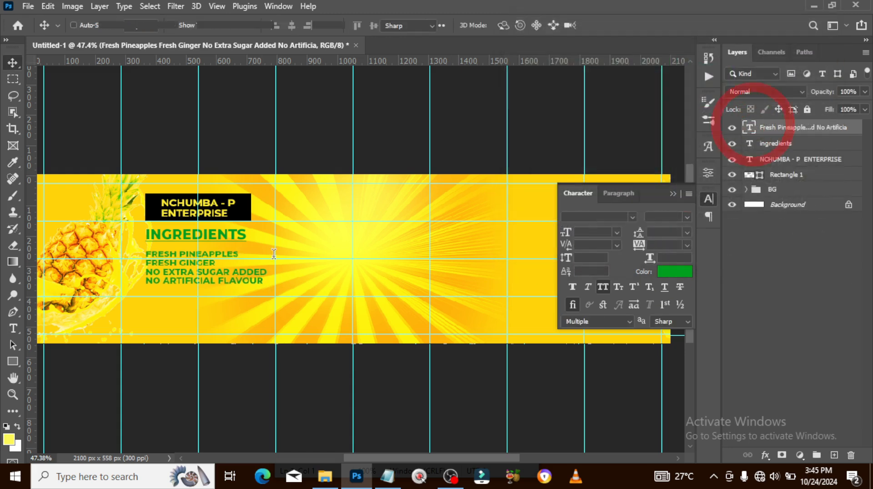
pyautogui.moveTo(263, 281); pyautogui.dragTo(117, 273)
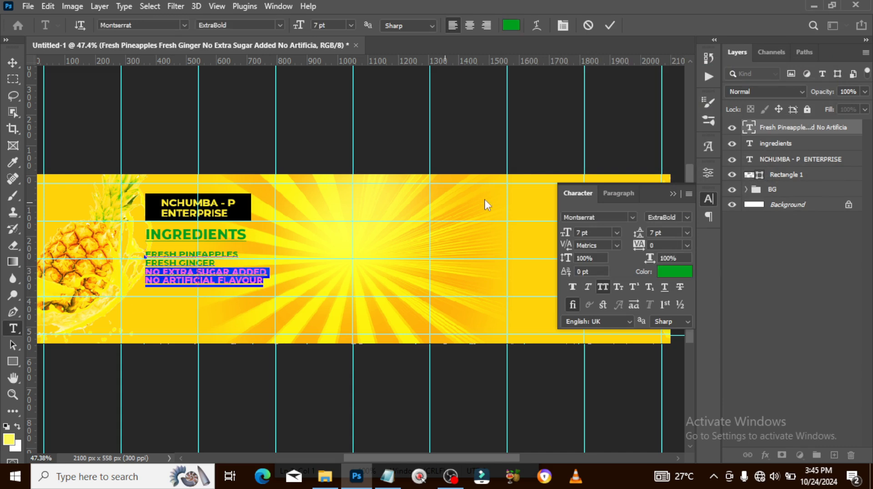
pyautogui.click(672, 272)
pyautogui.moveTo(521, 202); pyautogui.dragTo(485, 224)
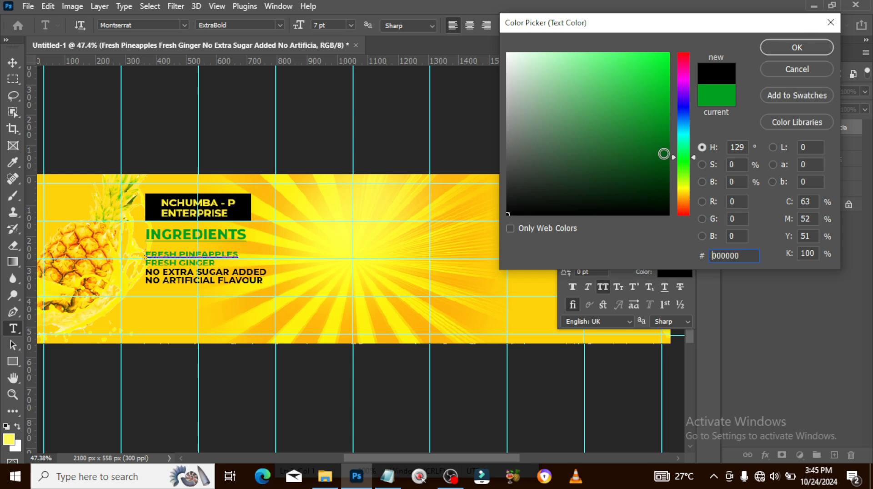
pyautogui.click(797, 47)
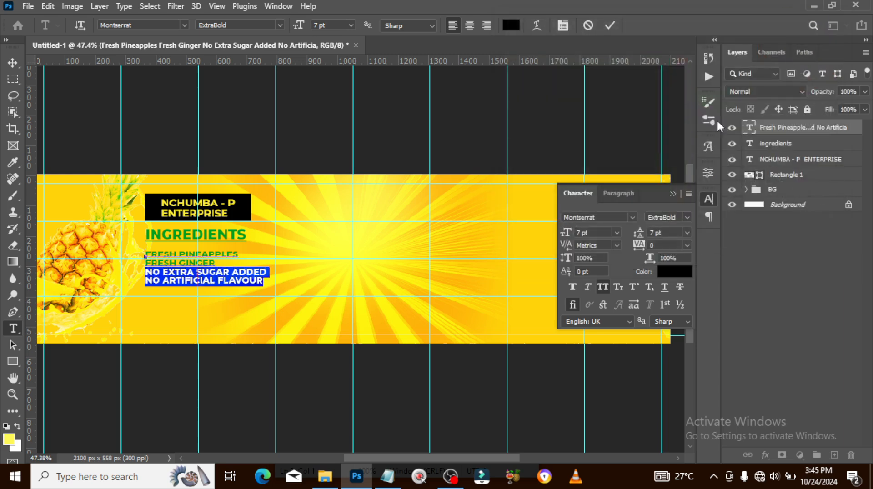
pyautogui.click(687, 218)
pyautogui.click(668, 310)
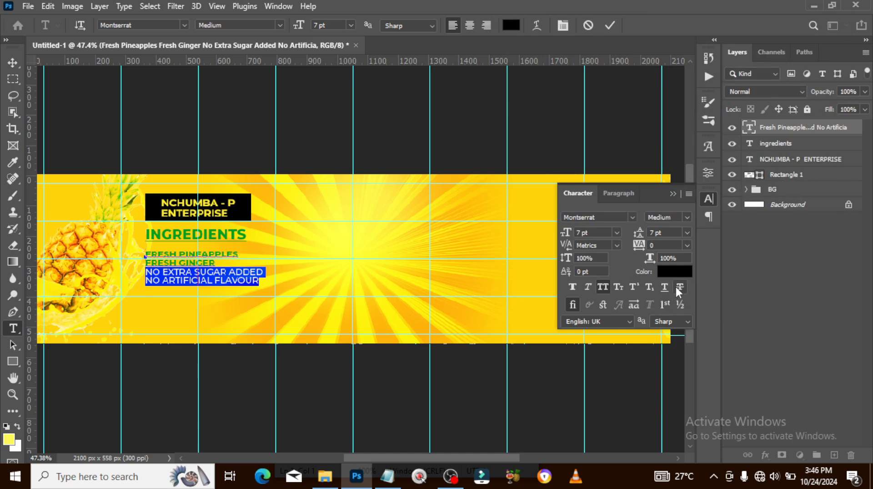
pyautogui.click(781, 128)
# Turn off all caps for the ingredient list and move it up closer to the heading
pyautogui.press('v')
pyautogui.click(604, 287)
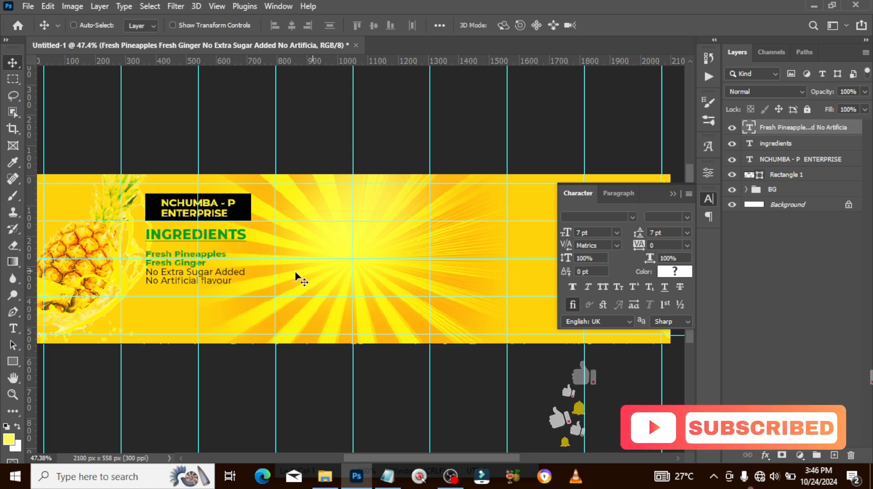
pyautogui.click(674, 194)
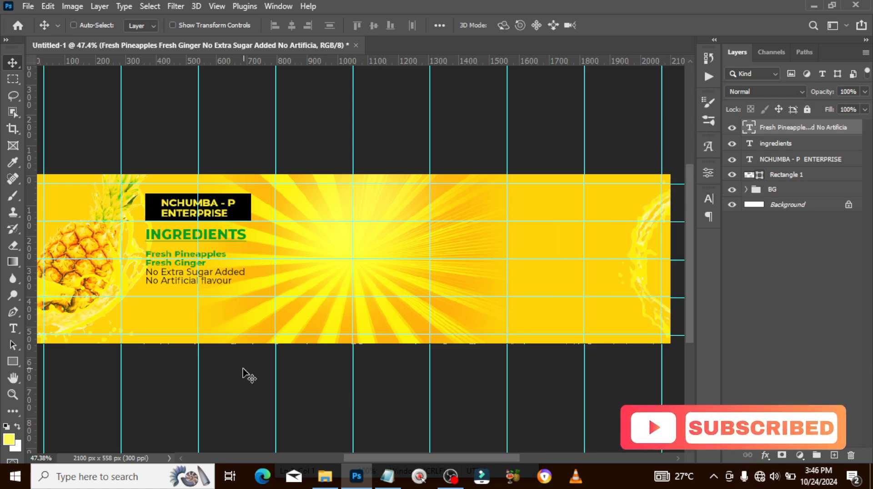
pyautogui.moveTo(160, 279); pyautogui.dragTo(160, 272)
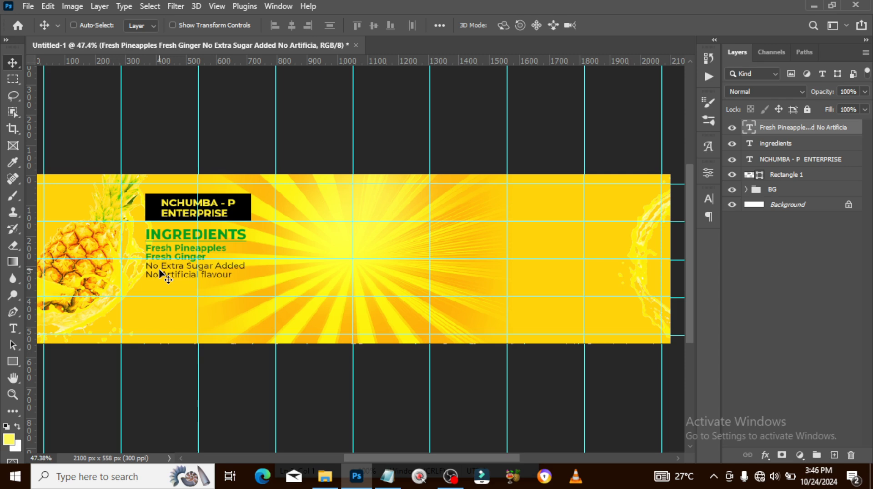
# Draw a 510 × 560 px rectangle covering the ingredients section and place its layer beneath the black badge rectangle
pyautogui.click(12, 362)
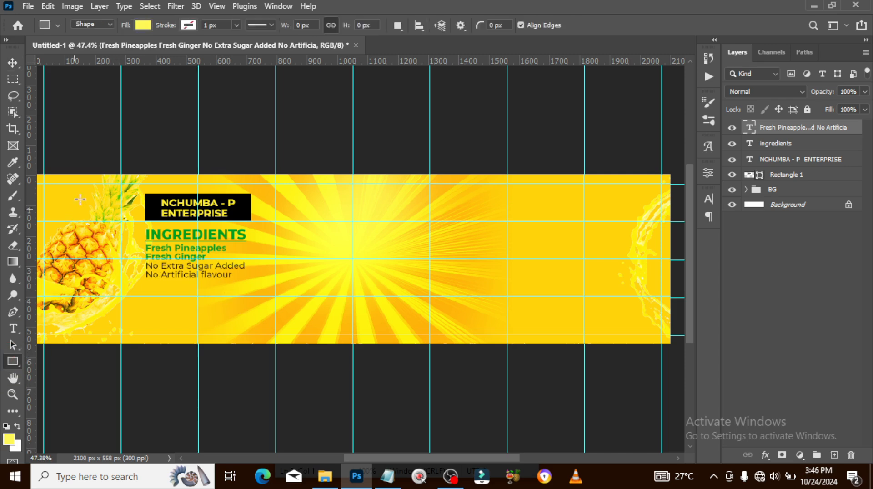
pyautogui.moveTo(121, 172); pyautogui.dragTo(278, 342)
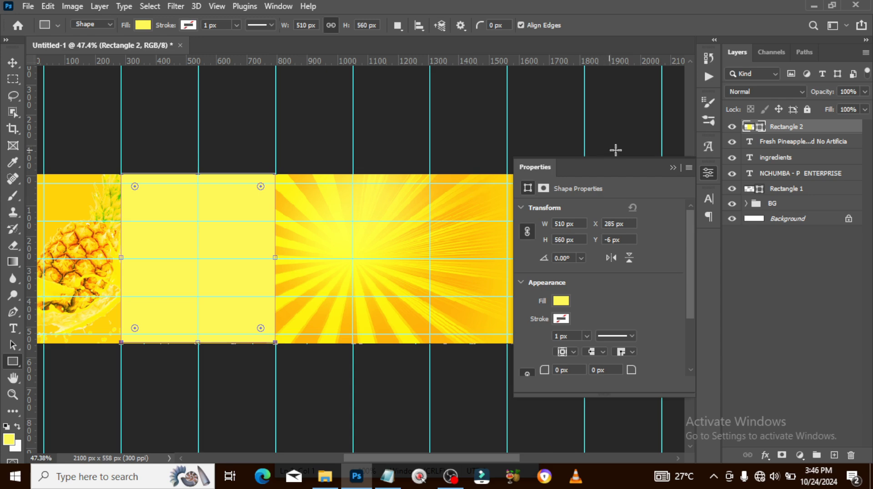
pyautogui.moveTo(748, 134); pyautogui.dragTo(754, 194)
# Fill the new panel rectangle with white ffffff and lower its opacity to 82%
pyautogui.doubleClick(753, 189)
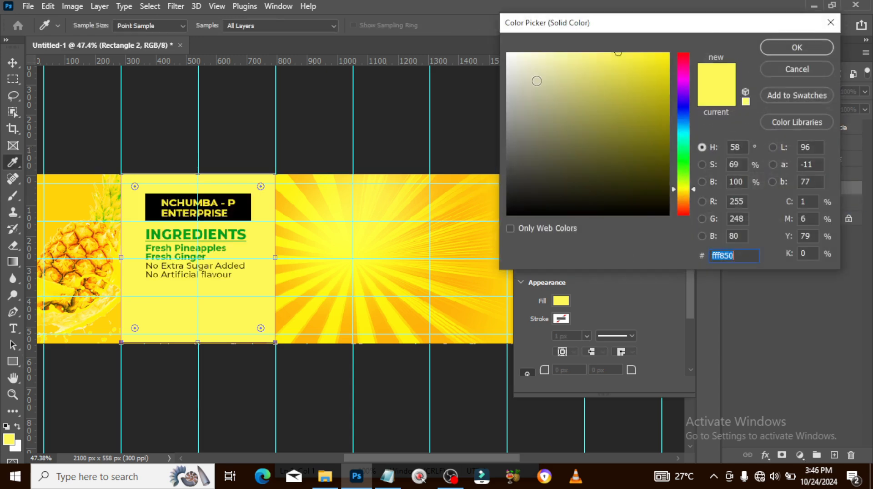
pyautogui.write('ffffff')
pyautogui.click(789, 49)
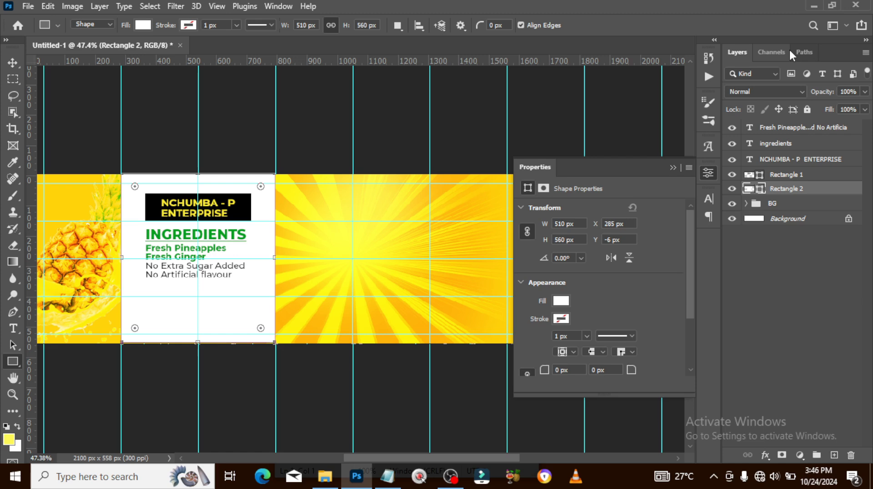
pyautogui.click(864, 92)
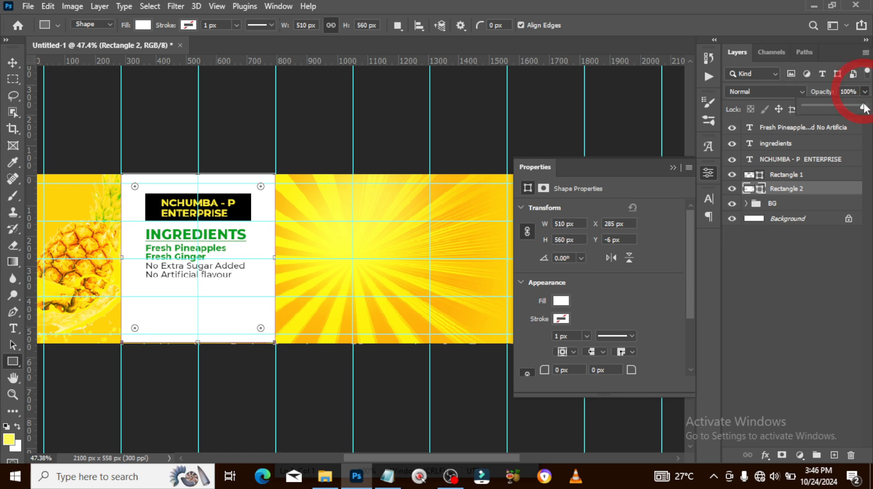
pyautogui.moveTo(863, 109)
pyautogui.mouseDown()
pyautogui.moveTo(845, 108)
pyautogui.moveTo(853, 105)
pyautogui.mouseUp()
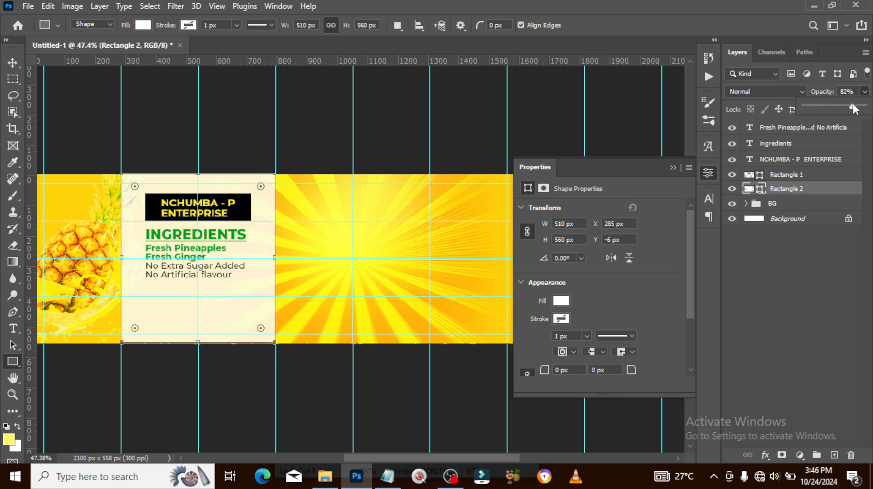
pyautogui.click(784, 175)
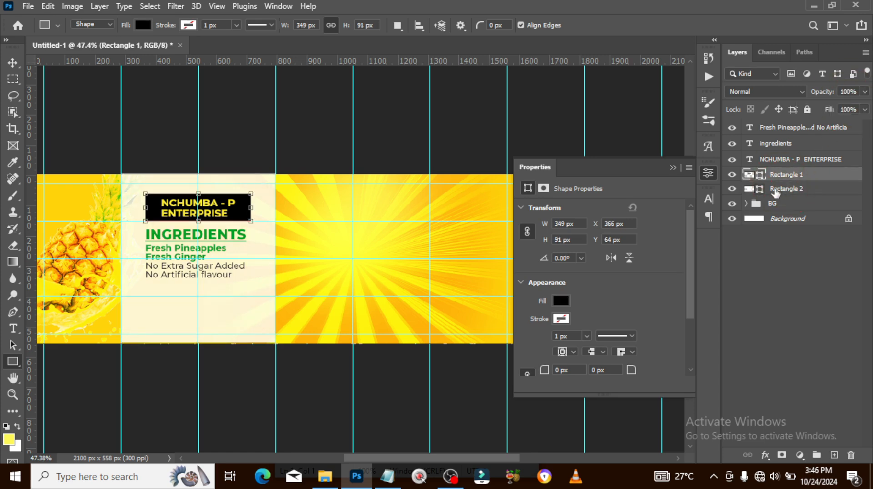
pyautogui.click(732, 188)
pyautogui.click(732, 189)
# Duplicate the white panel and scale the copy down about its centre to about 452 × 488 px
pyautogui.click(777, 191)
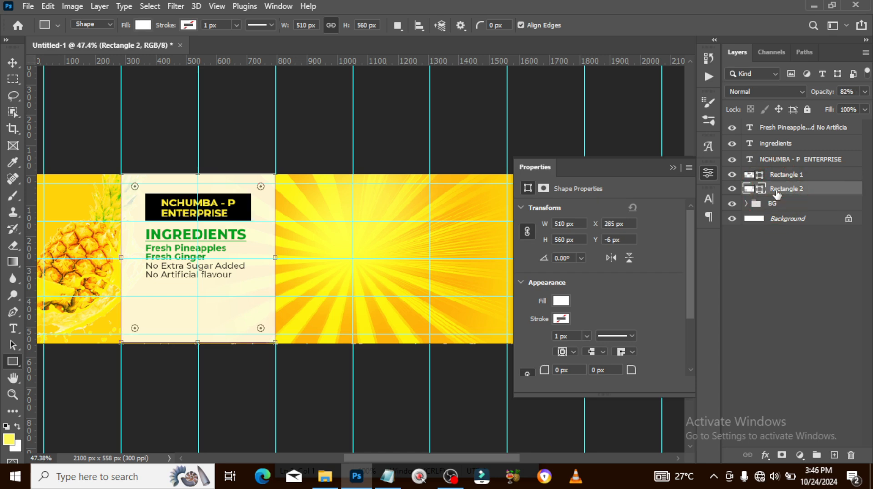
pyautogui.hotkey('ctrl', 'j')
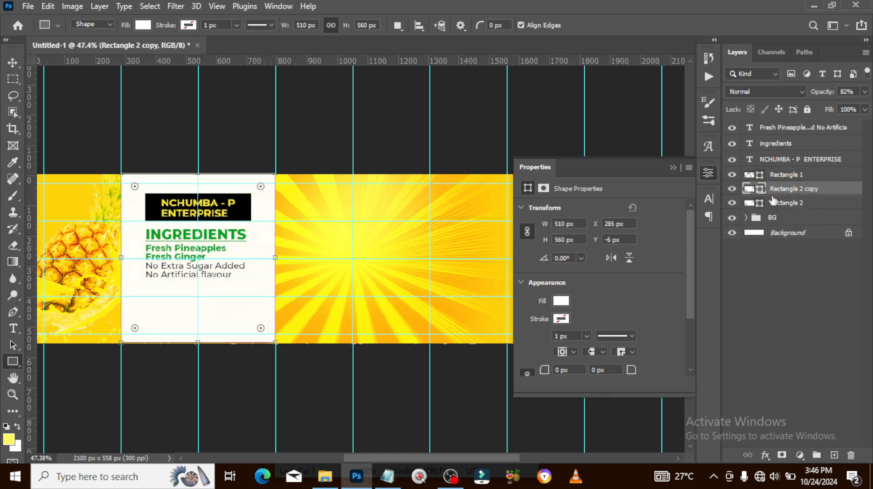
pyautogui.hotkey('ctrl', 't')
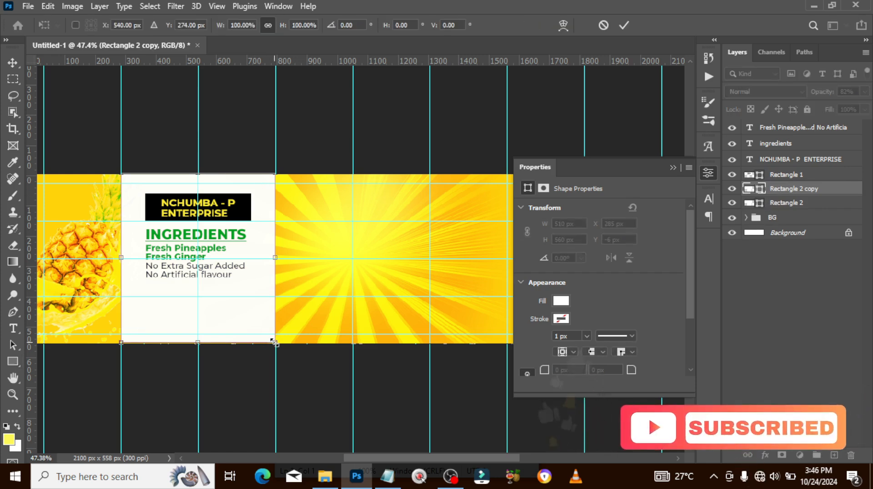
pyautogui.moveTo(275, 342); pyautogui.dragTo(265, 332)
pyautogui.press('Return')
# Turn the smaller panel copy into a frame with no fill and a 9 px black stroke
pyautogui.click(139, 25)
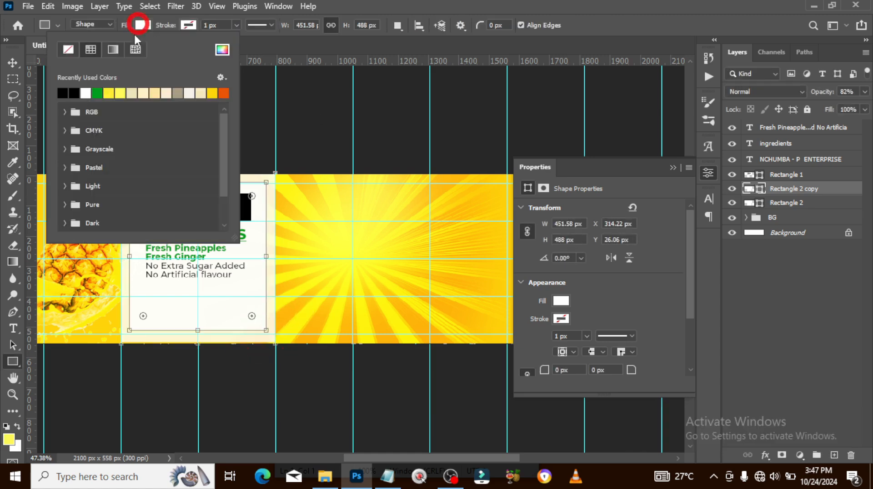
pyautogui.click(64, 51)
pyautogui.click(188, 25)
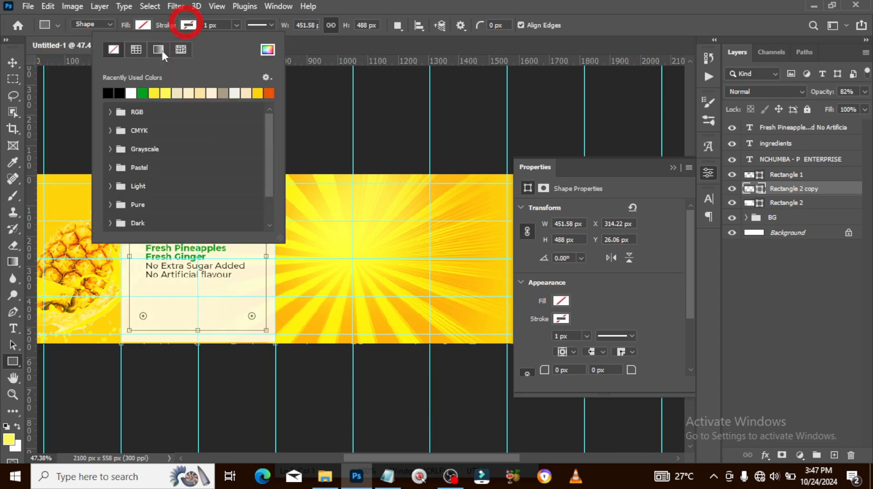
pyautogui.click(107, 93)
pyautogui.click(221, 25)
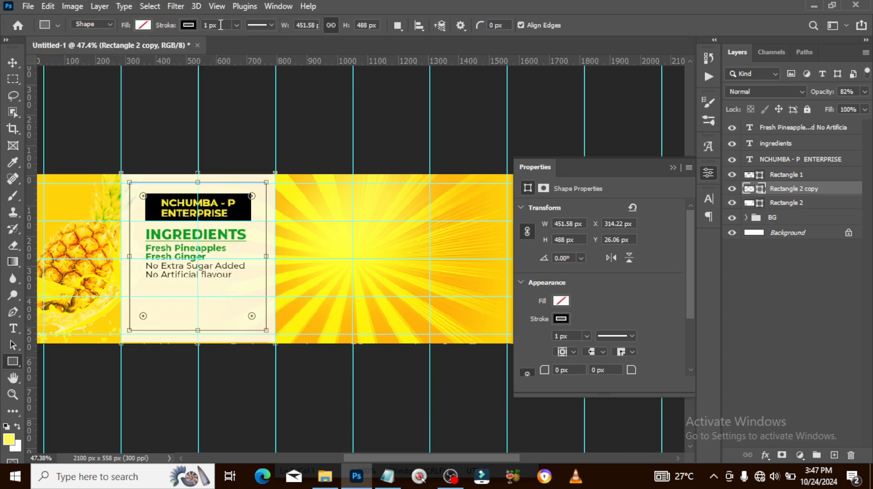
pyautogui.moveTo(221, 25); pyautogui.dragTo(197, 25)
pyautogui.press('Return')
# Group the white panel and its black frame, and name the group SHAPE
pyautogui.click(780, 203)
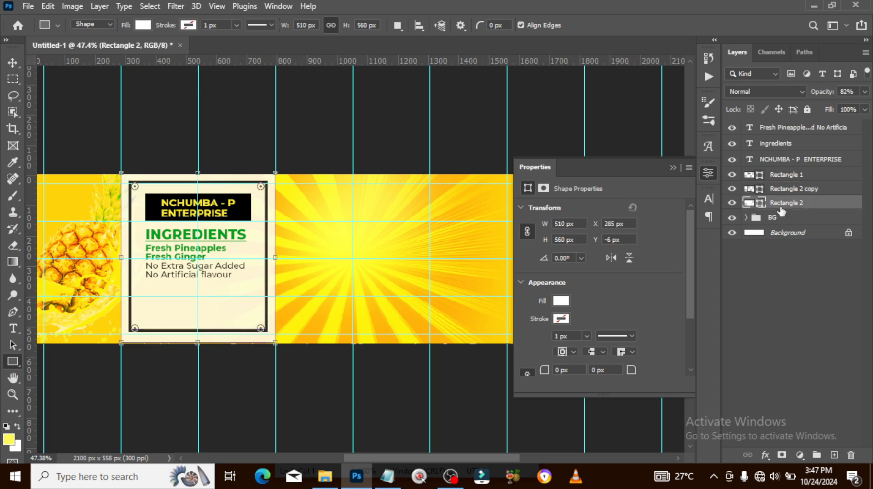
pyautogui.keyDown('ctrl'); pyautogui.click(776, 176); pyautogui.keyUp('ctrl')
pyautogui.keyDown('ctrl'); pyautogui.click(784, 178); pyautogui.keyUp('ctrl')
pyautogui.keyDown('ctrl'); pyautogui.click(785, 189); pyautogui.keyUp('ctrl')
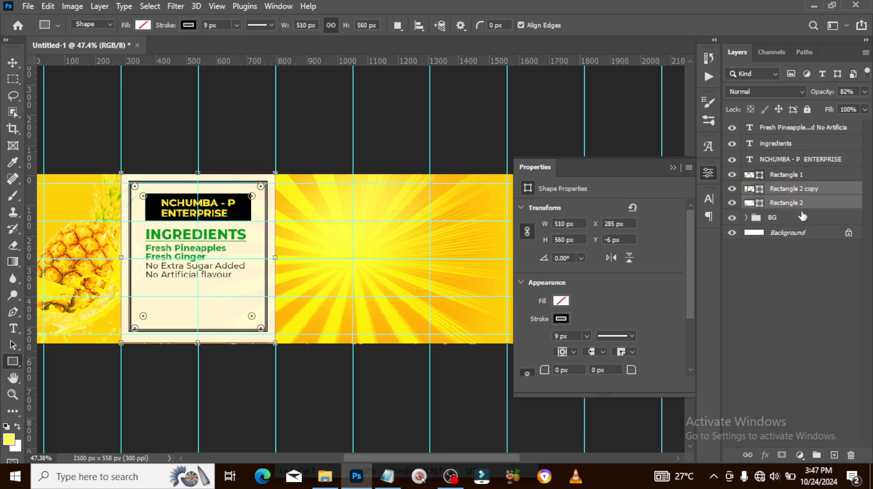
pyautogui.hotkey('ctrl', 'g')
pyautogui.doubleClick(779, 189)
pyautogui.write('SHAPE')
pyautogui.press('Return')
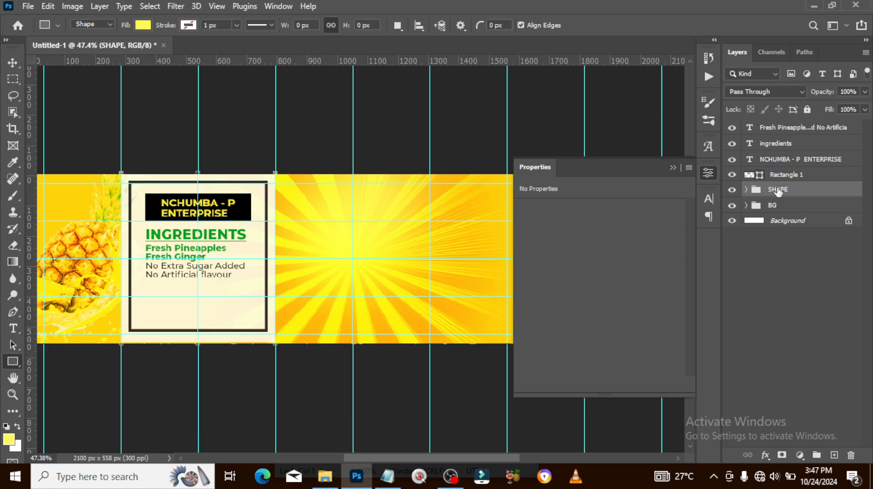
# Group the black badge rectangle with the company name text, and name the group NCHUM
pyautogui.click(777, 174)
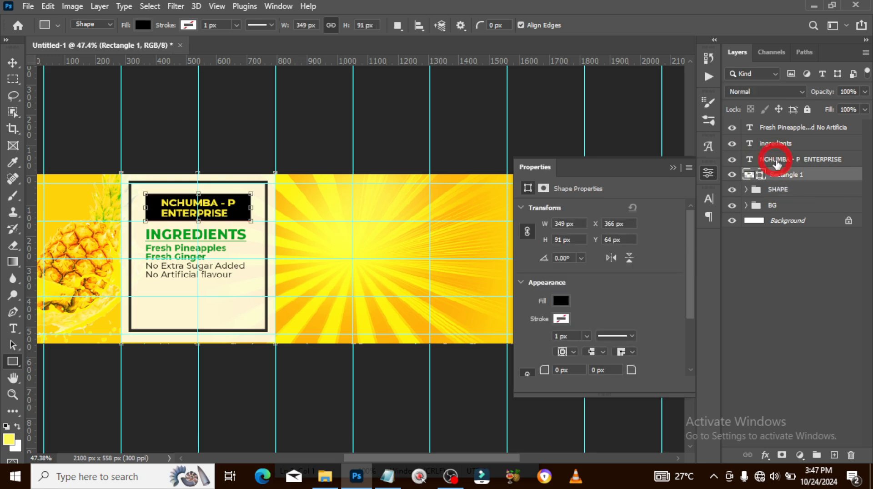
pyautogui.keyDown('shift'); pyautogui.click(777, 163); pyautogui.keyUp('shift')
pyautogui.hotkey('ctrl', 'g')
pyautogui.doubleClick(781, 159)
pyautogui.write('N')
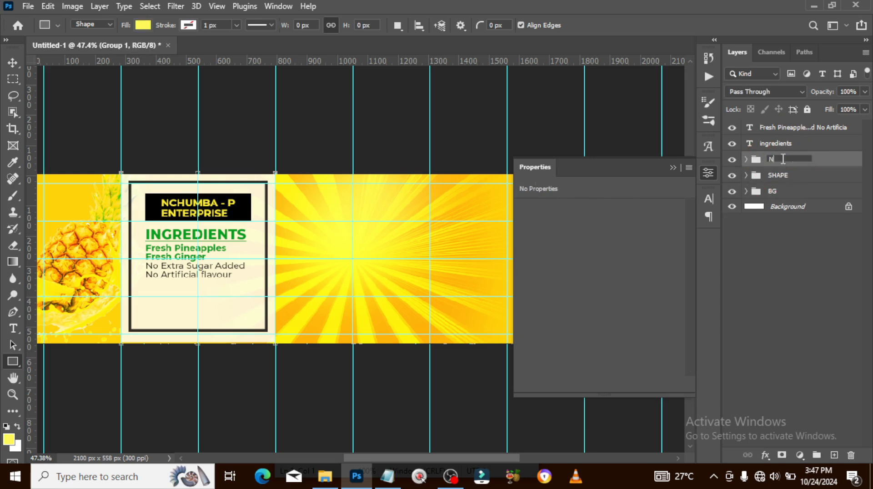
pyautogui.write('CHUM')
pyautogui.press('Return')
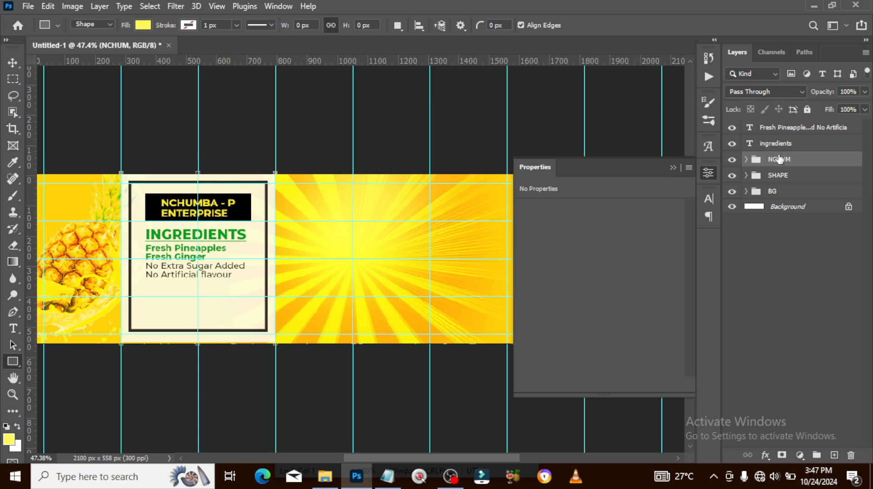
# Group the ingredients heading with the four-line ingredient list, and name the group INGRE
pyautogui.click(781, 143)
pyautogui.keyDown('shift'); pyautogui.click(783, 129); pyautogui.keyUp('shift')
pyautogui.hotkey('ctrl', 'g')
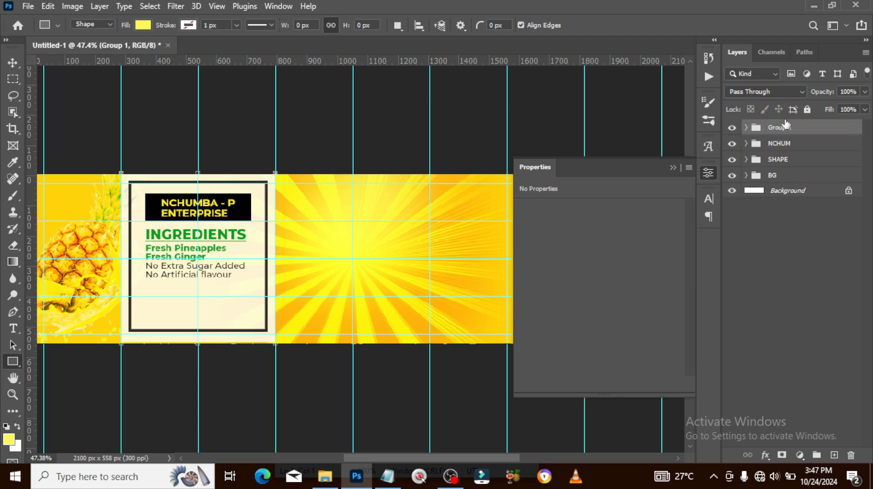
pyautogui.doubleClick(776, 128)
pyautogui.press('Return')
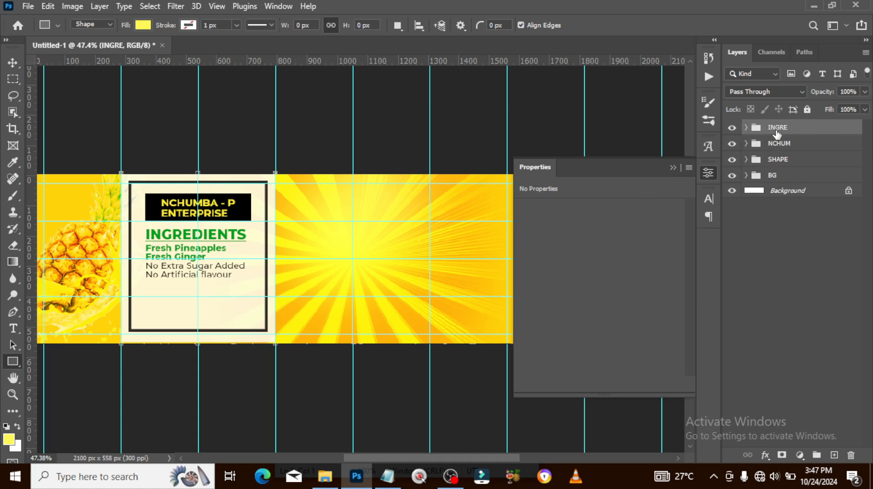
# Group INGRE, NCHUM and SHAPE into a parent group named LEFT, check its visibility and expand it
pyautogui.keyDown('shift'); pyautogui.click(780, 161); pyautogui.keyUp('shift')
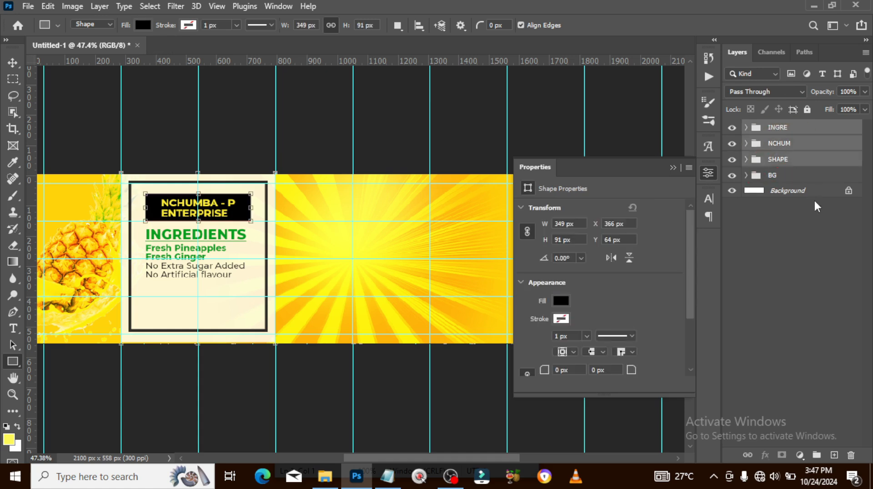
pyautogui.hotkey('ctrl', 'g')
pyautogui.doubleClick(780, 127)
pyautogui.write('LEFT')
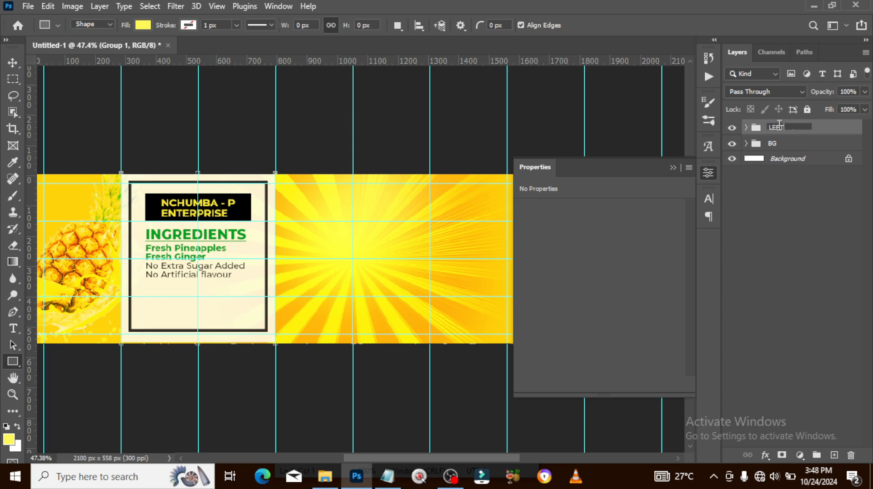
pyautogui.press('Return')
pyautogui.click(732, 127)
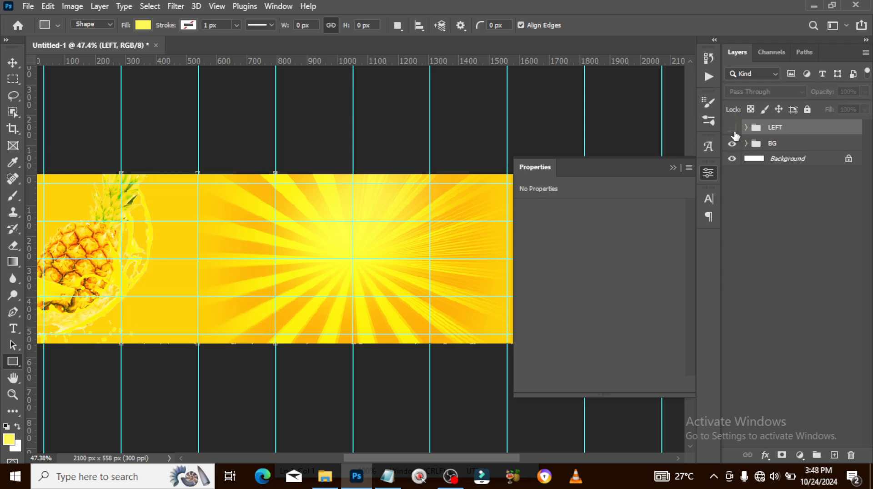
pyautogui.click(733, 129)
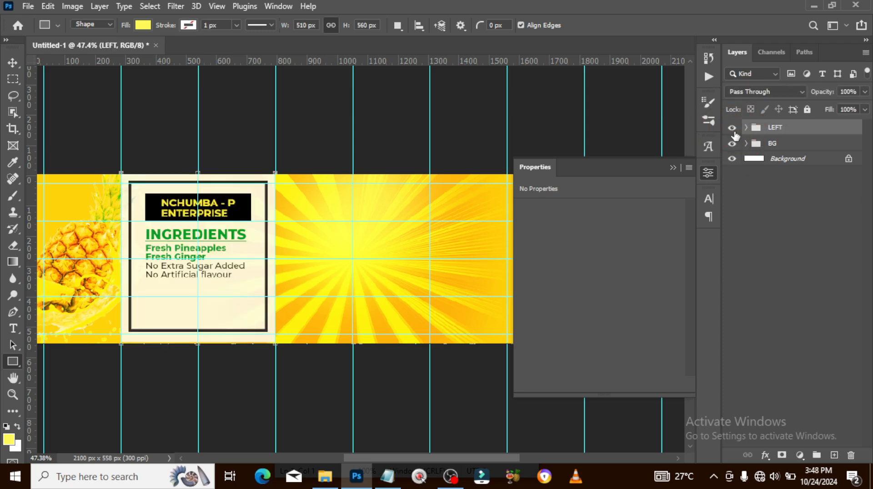
pyautogui.click(675, 166)
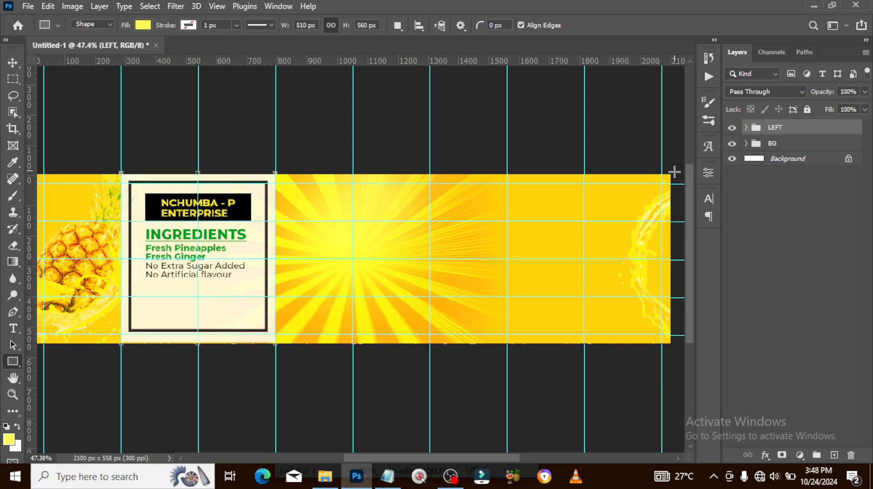
pyautogui.click(746, 128)
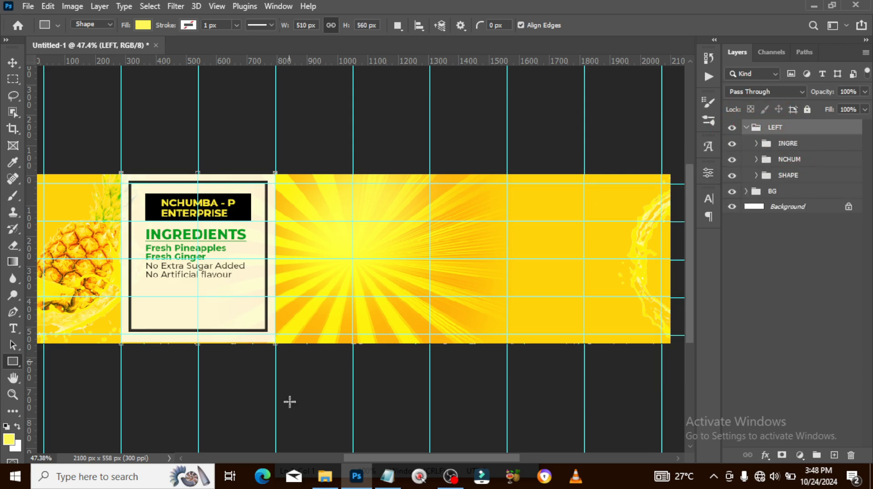
# From the FILES folder in File Explorer, place MADE IN GHANA copy, pngwing.com (5) copy and pngwing.com (6) copy into the Photoshop label
pyautogui.click(324, 476)
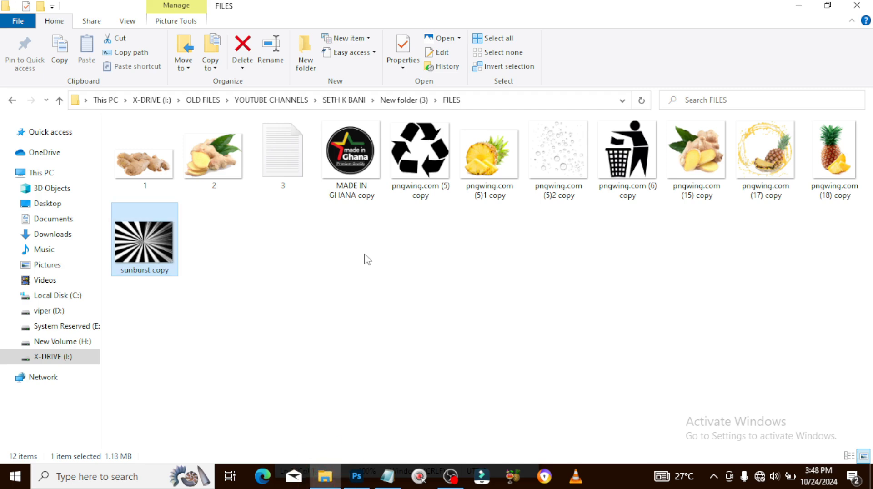
pyautogui.click(348, 155)
pyautogui.keyDown('ctrl'); pyautogui.click(415, 157); pyautogui.keyUp('ctrl')
pyautogui.keyDown('ctrl'); pyautogui.click(628, 157); pyautogui.keyUp('ctrl')
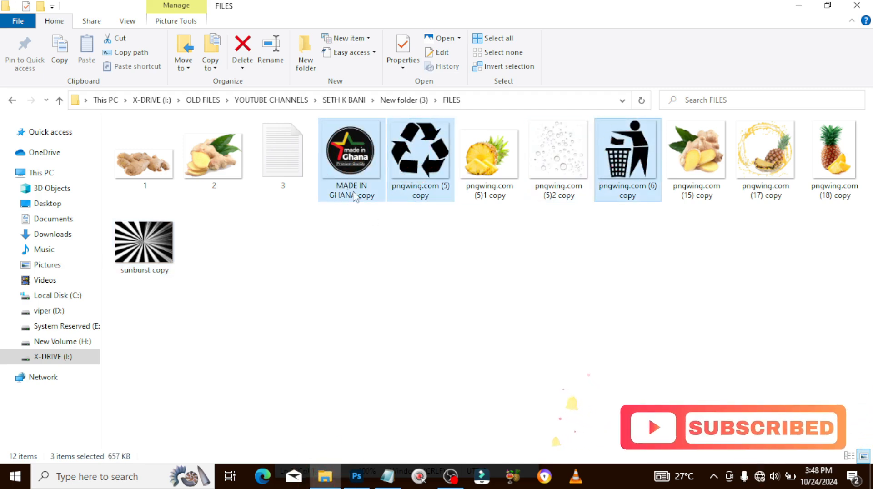
pyautogui.moveTo(347, 189); pyautogui.dragTo(292, 300)
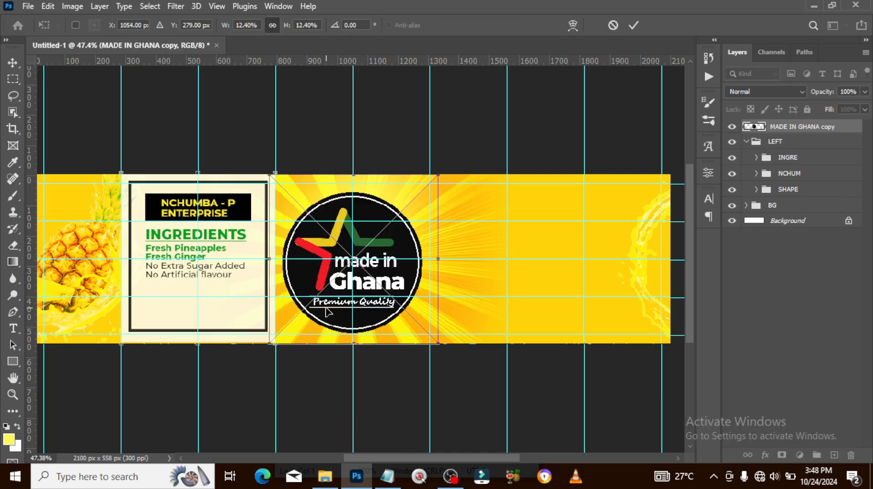
pyautogui.press('Return')
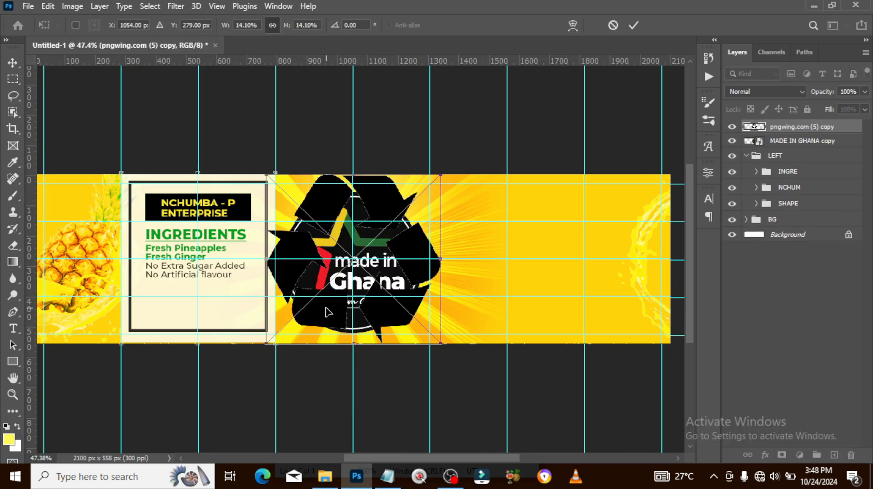
pyautogui.press('Return')
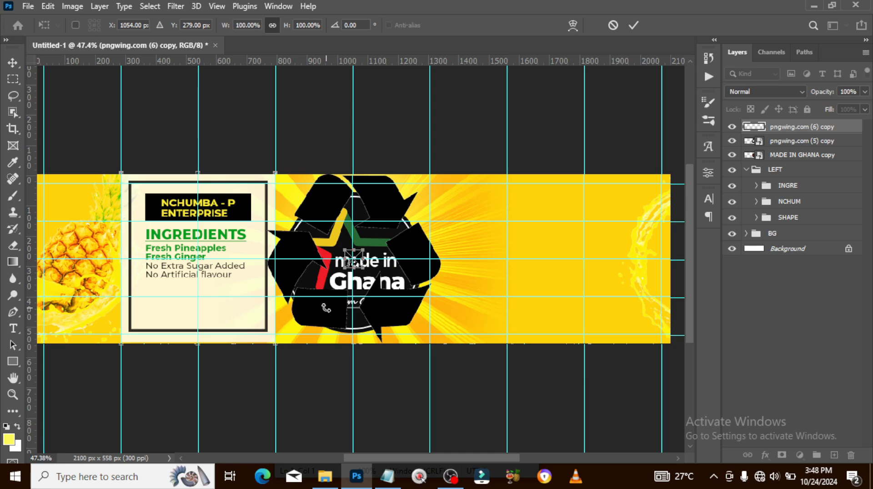
pyautogui.press('Return')
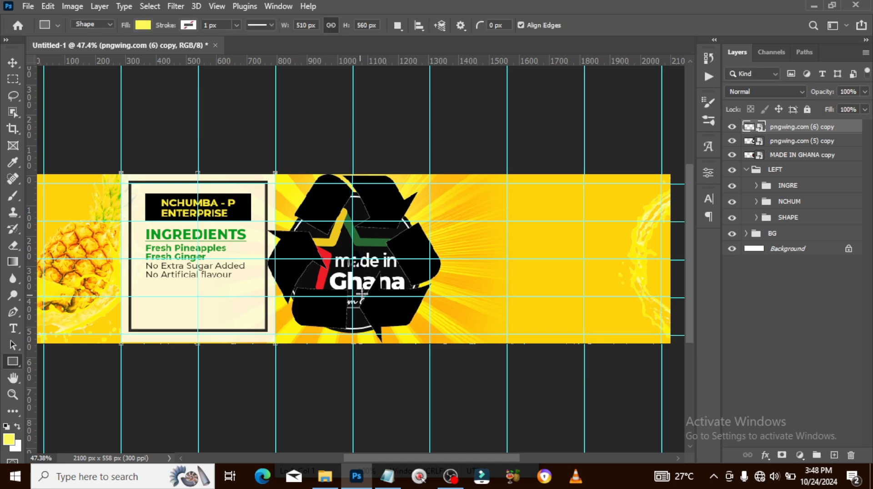
# Enlarge the litter-bin icon about its centre to roughly the full height of the label
pyautogui.hotkey('ctrl', 't')
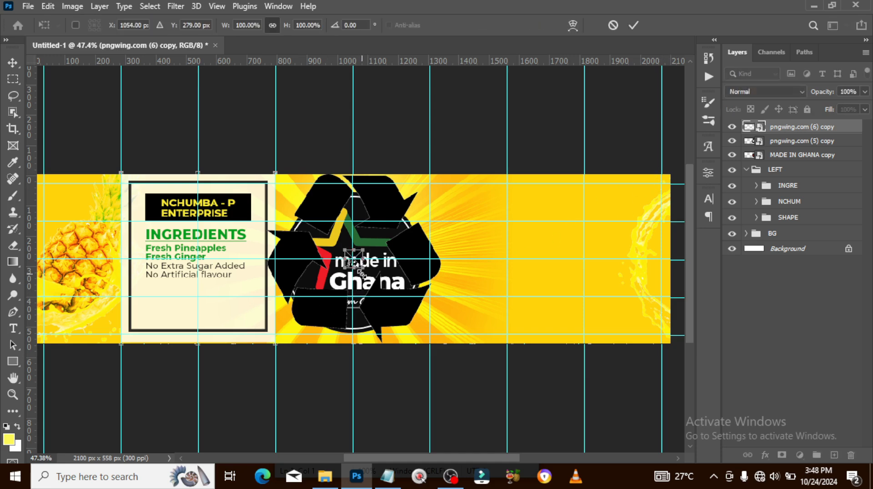
pyautogui.moveTo(367, 269); pyautogui.dragTo(432, 348)
pyautogui.press('Return')
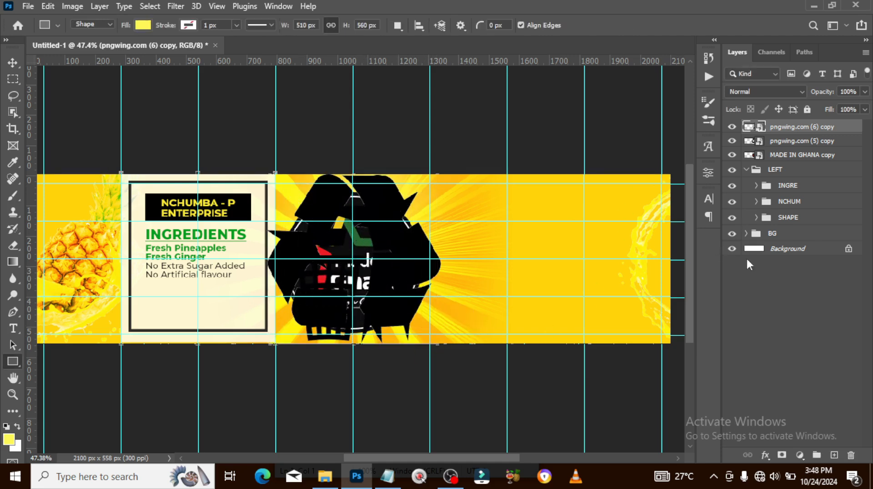
# Scale the Made in Ghana badge, recycling icon and litter-bin icon down together to small icon size about their centre
pyautogui.keyDown('shift'); pyautogui.click(792, 159); pyautogui.keyUp('shift')
pyautogui.hotkey('ctrl', 't')
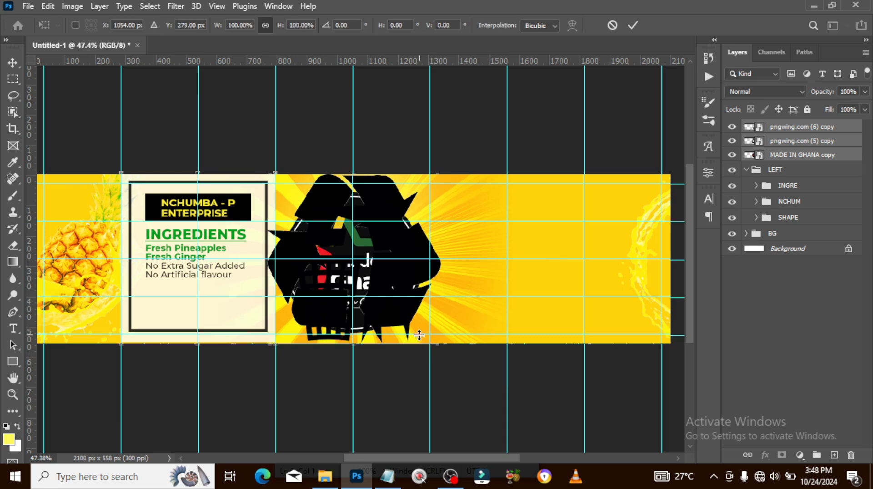
pyautogui.moveTo(442, 349); pyautogui.dragTo(373, 279)
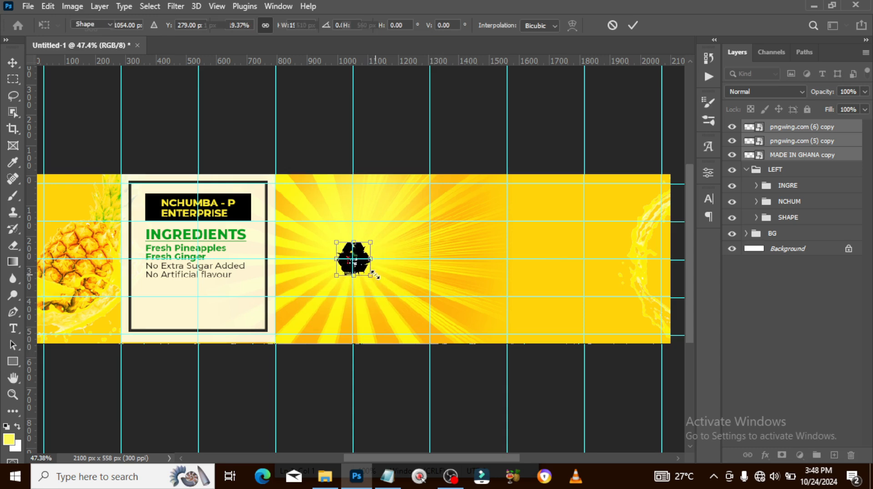
pyautogui.press('Return')
# Place the small icons in the ingredients frame below the list, litter bin on the right side, and distribute all three horizontally
pyautogui.moveTo(369, 258); pyautogui.dragTo(260, 313)
pyautogui.click(776, 133)
pyautogui.keyDown('shift'); pyautogui.click(773, 155); pyautogui.keyUp('shift')
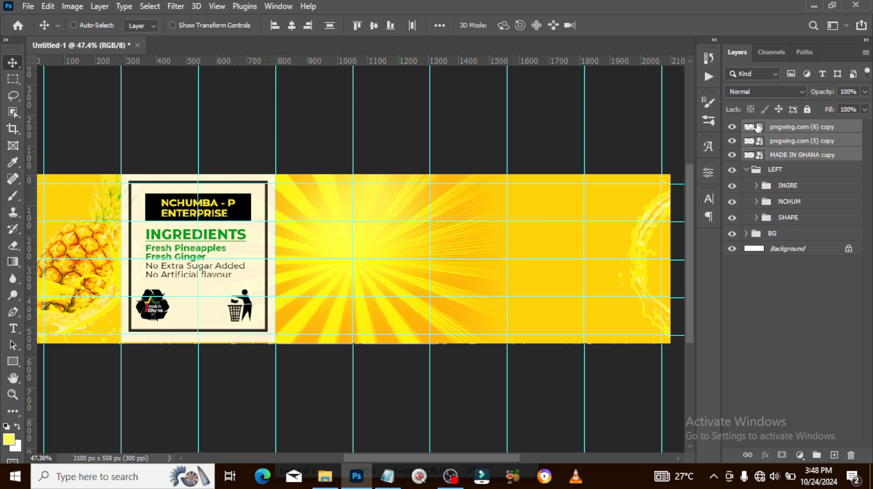
pyautogui.click(412, 26)
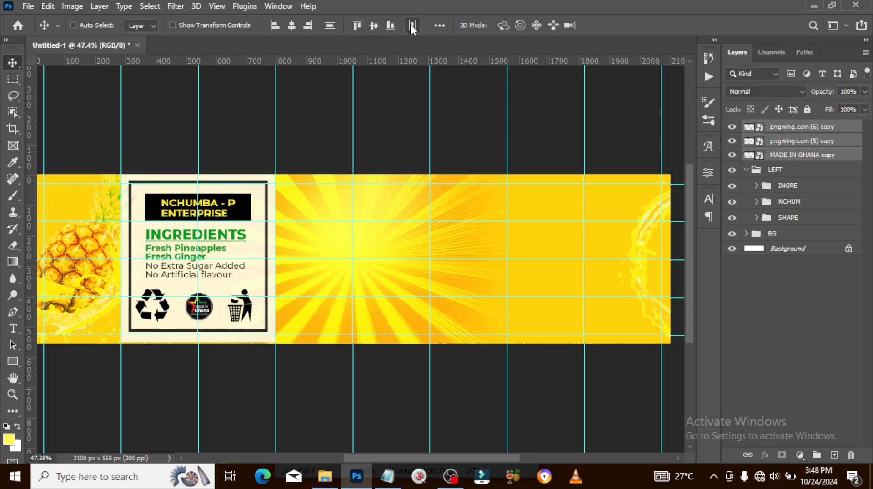
# Compare the transform bounds of the badge and litter bin, and scale the recycling icon down to 2.37% about its centre
pyautogui.click(789, 158)
pyautogui.hotkey('ctrl', 't')
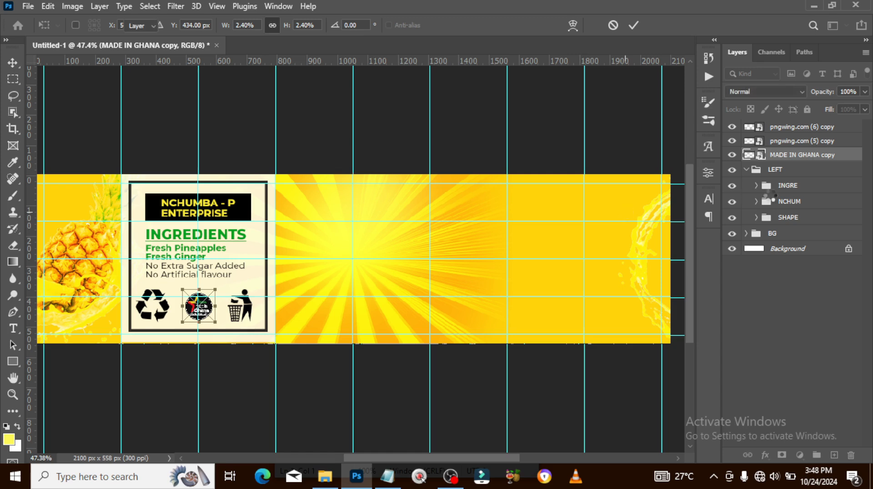
pyautogui.press('Return')
pyautogui.click(806, 129)
pyautogui.hotkey('ctrl', 't')
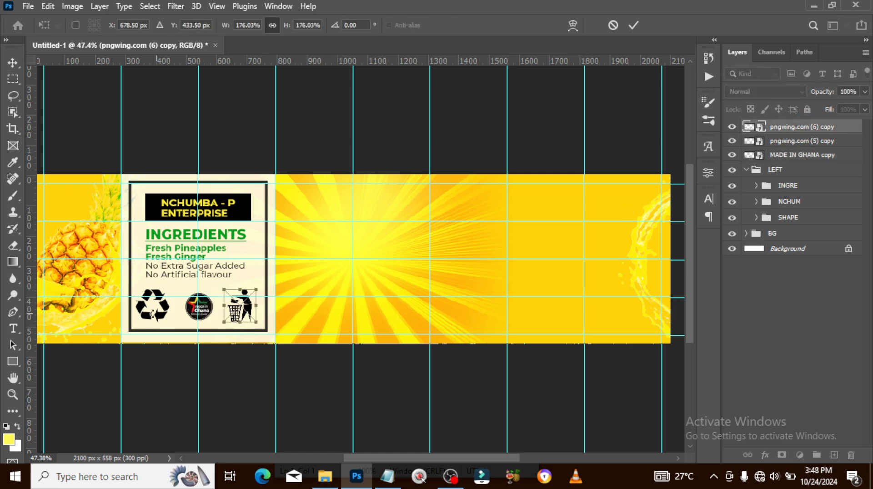
pyautogui.press('Return')
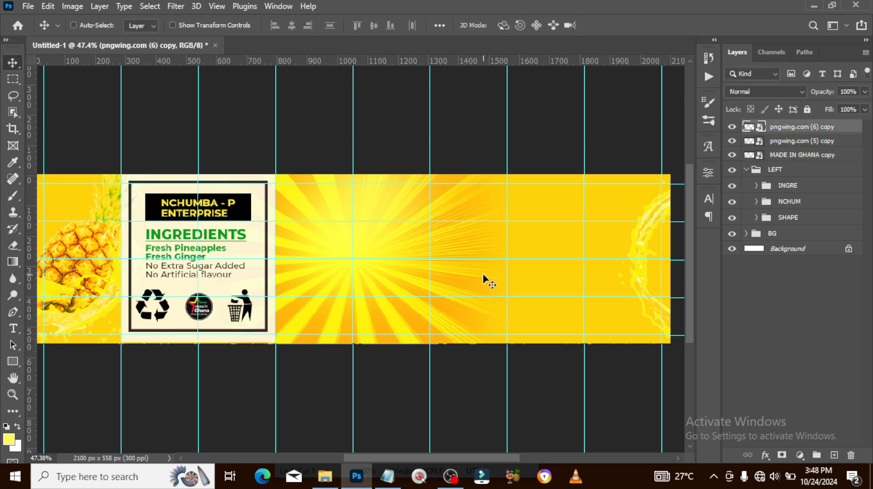
pyautogui.click(780, 144)
pyautogui.hotkey('ctrl', 't')
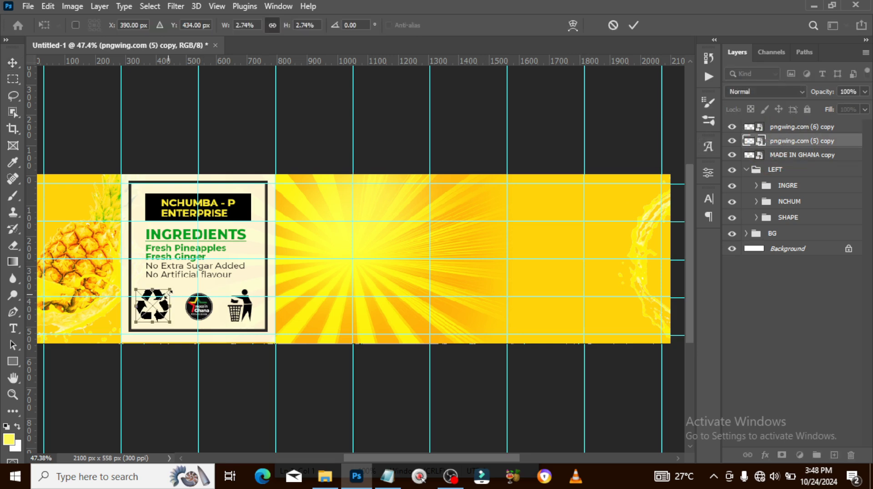
pyautogui.moveTo(169, 292); pyautogui.dragTo(165, 298)
pyautogui.press('Return')
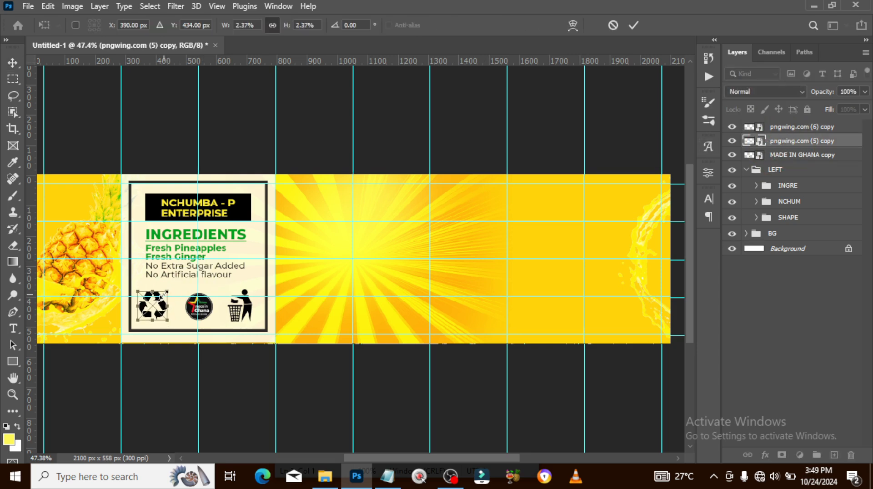
# Reorder the icons so the recycling icon sits between the Made in Ghana badge and litter bin, and distribute them horizontally
pyautogui.moveTo(162, 314)
pyautogui.mouseDown()
pyautogui.moveTo(215, 313)
pyautogui.moveTo(169, 308)
pyautogui.mouseUp()
pyautogui.click(790, 156)
pyautogui.keyDown('shift'); pyautogui.click(785, 128); pyautogui.keyUp('shift')
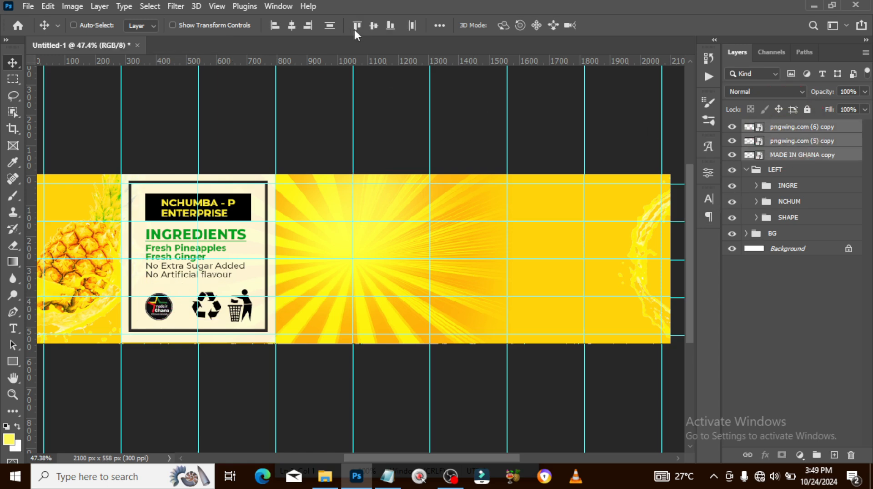
pyautogui.click(413, 25)
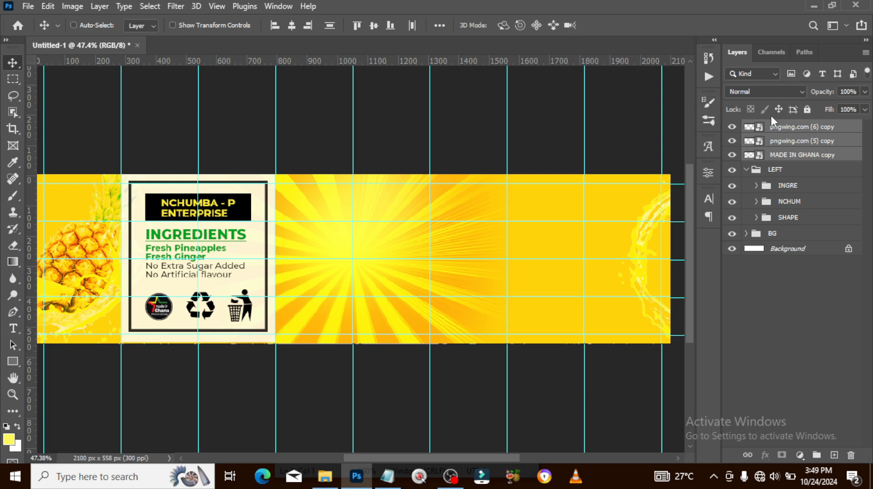
# Group the three icons as ICONS, put that group inside LEFT and collapse the LEFT group
pyautogui.hotkey('ctrl', 'g')
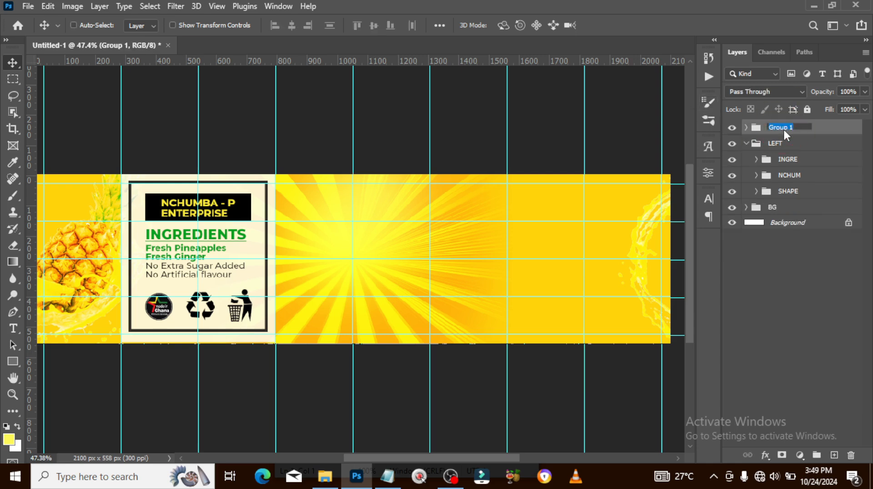
pyautogui.write('ICONS')
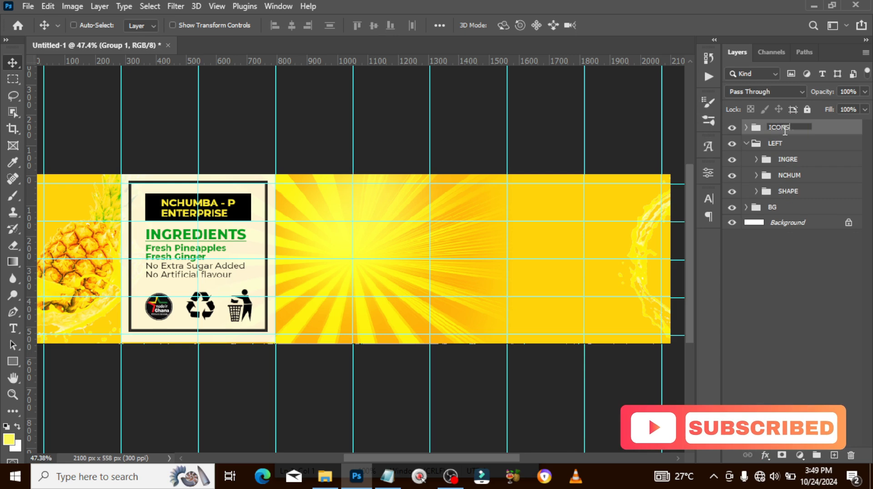
pyautogui.press('Return')
pyautogui.moveTo(758, 151); pyautogui.dragTo(774, 144)
pyautogui.click(746, 127)
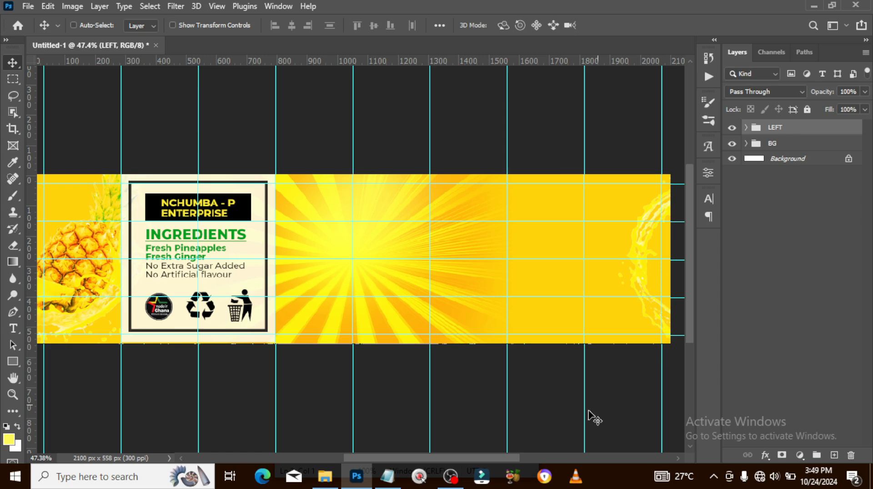
# Add a text line on the label's plain yellow area reading "Manufactured By:", copied from the Notepad notes
pyautogui.press('t')
pyautogui.click(526, 205)
pyautogui.click(386, 478)
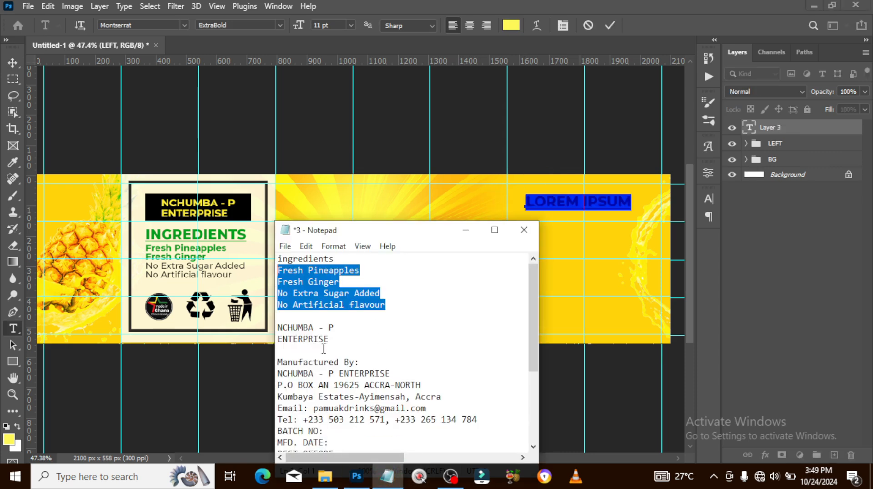
pyautogui.moveTo(362, 362); pyautogui.dragTo(250, 362)
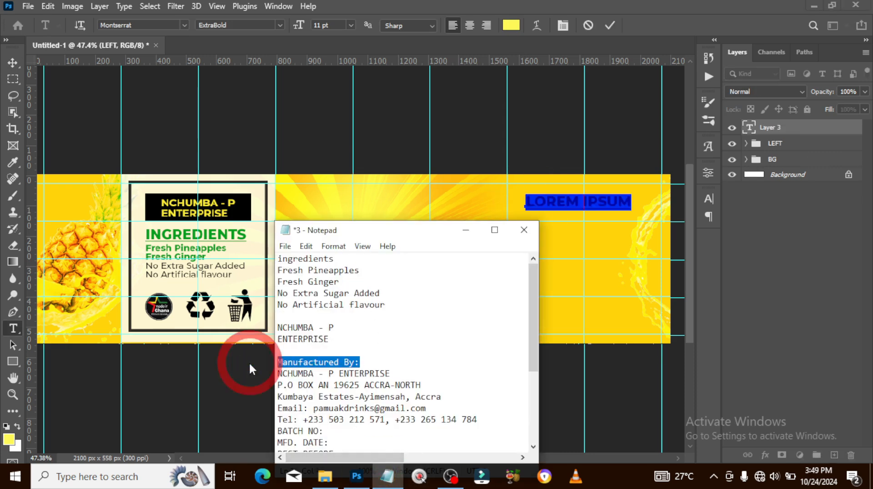
pyautogui.click(414, 5)
pyautogui.hotkey('ctrl', 'v')
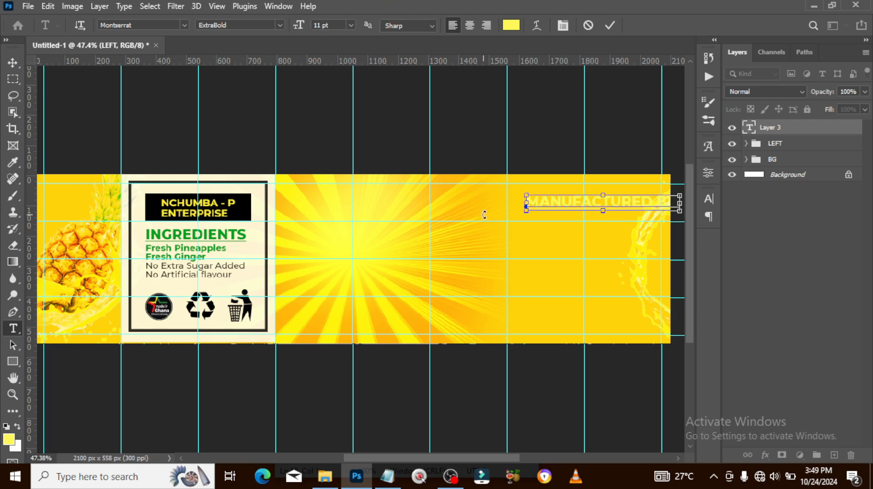
pyautogui.click(784, 133)
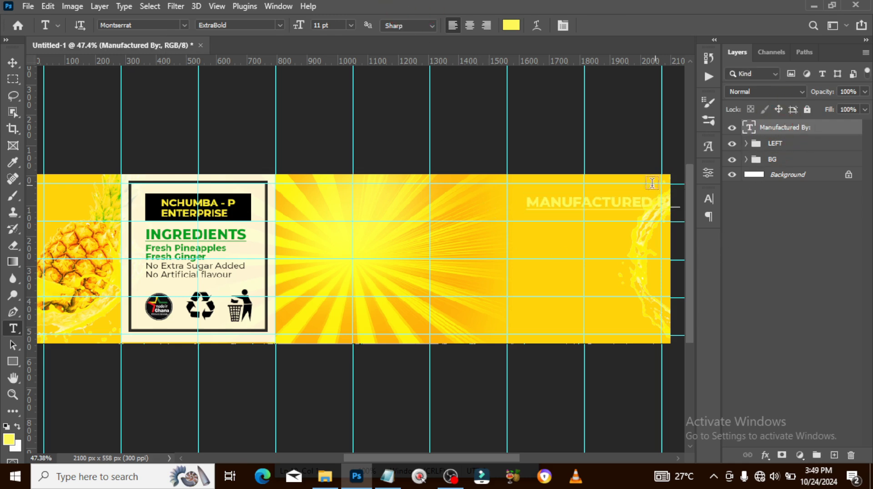
# Set the "Manufactured By:" text colour to black (000000) and turn off its all caps and underline
pyautogui.click(708, 198)
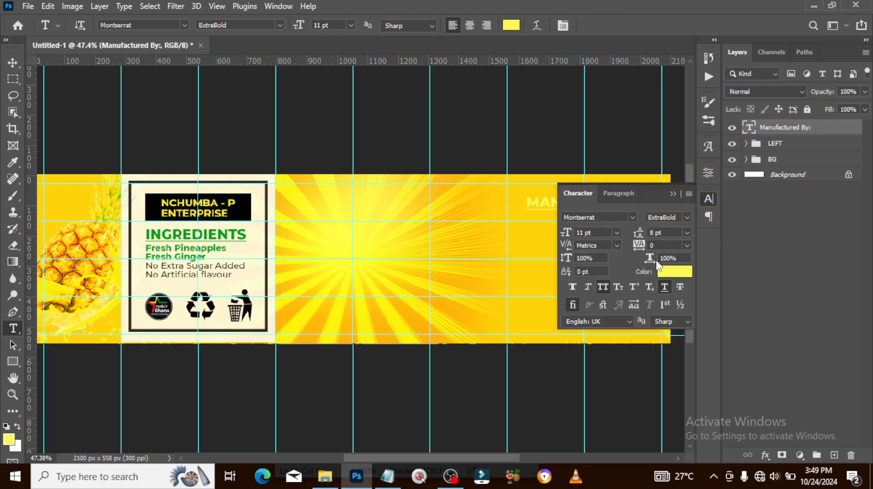
pyautogui.click(675, 273)
pyautogui.moveTo(532, 212); pyautogui.dragTo(461, 234)
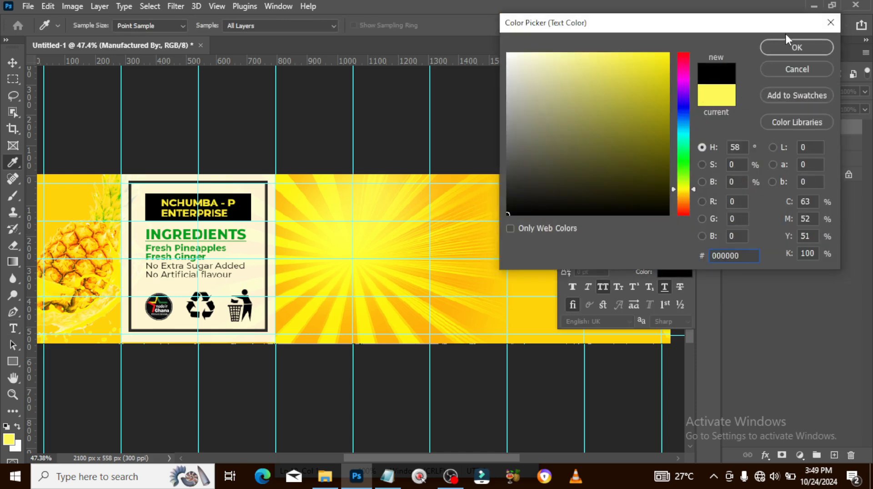
pyautogui.click(789, 46)
pyautogui.click(603, 287)
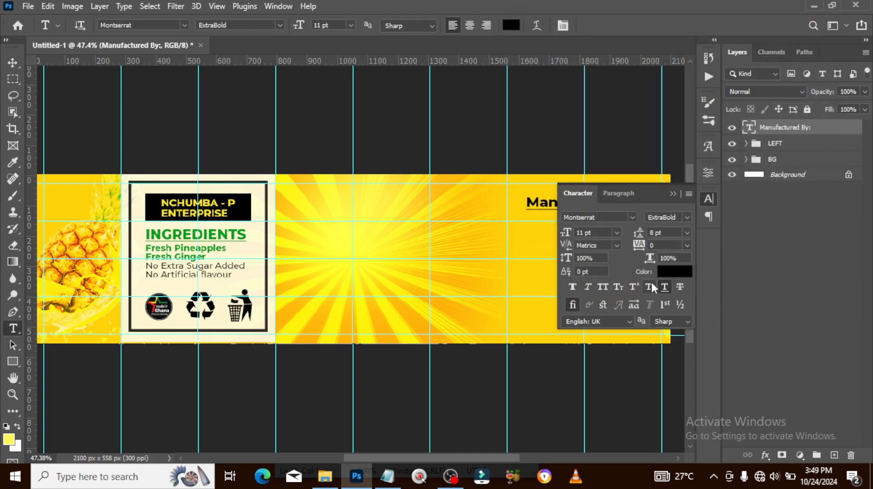
pyautogui.click(664, 287)
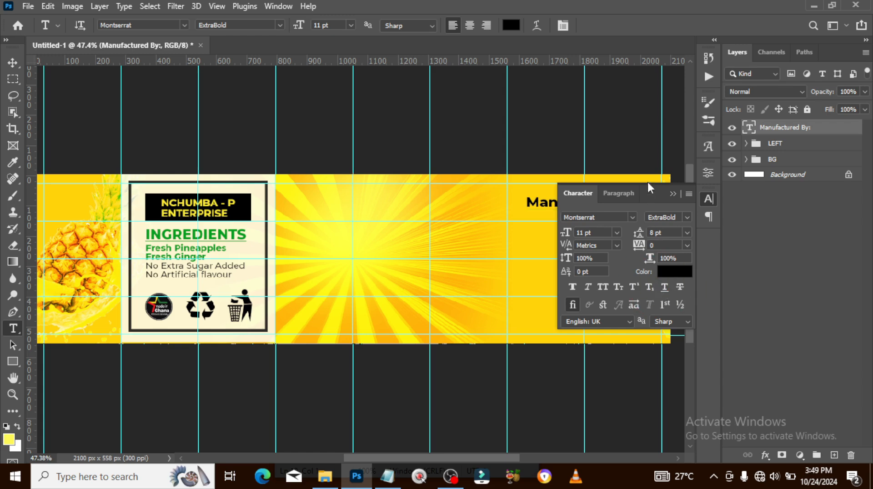
# Move the "Manufactured By:" text so it starts at the vertical guide near the sunburst's right edge, close to the label's top
pyautogui.click(673, 194)
pyautogui.press('v')
pyautogui.moveTo(558, 207); pyautogui.dragTo(512, 206)
pyautogui.click(709, 199)
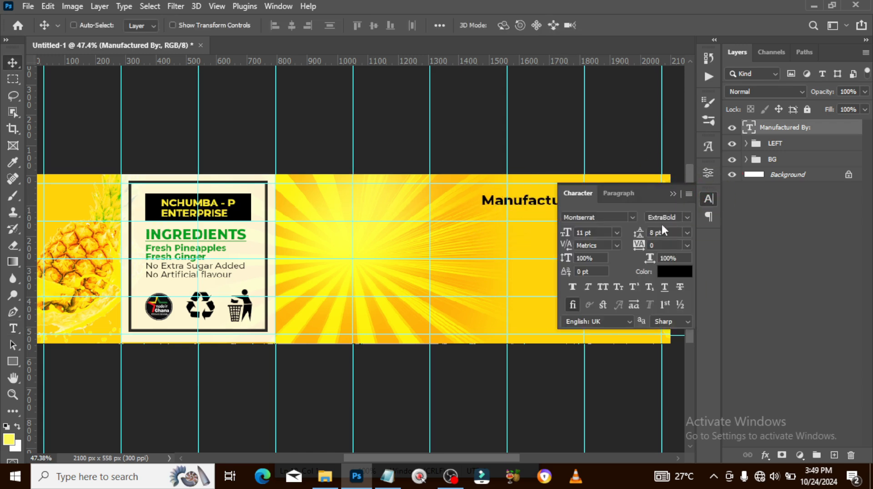
pyautogui.click(618, 194)
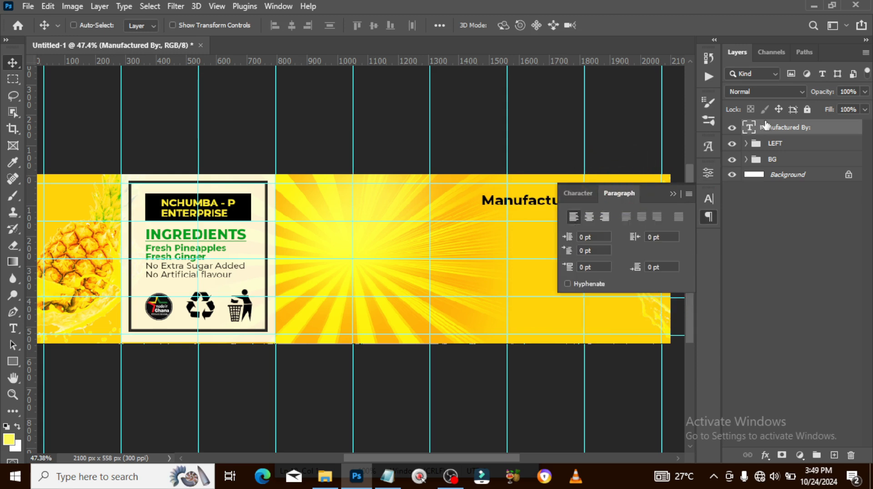
pyautogui.click(673, 194)
pyautogui.moveTo(546, 211); pyautogui.dragTo(568, 206)
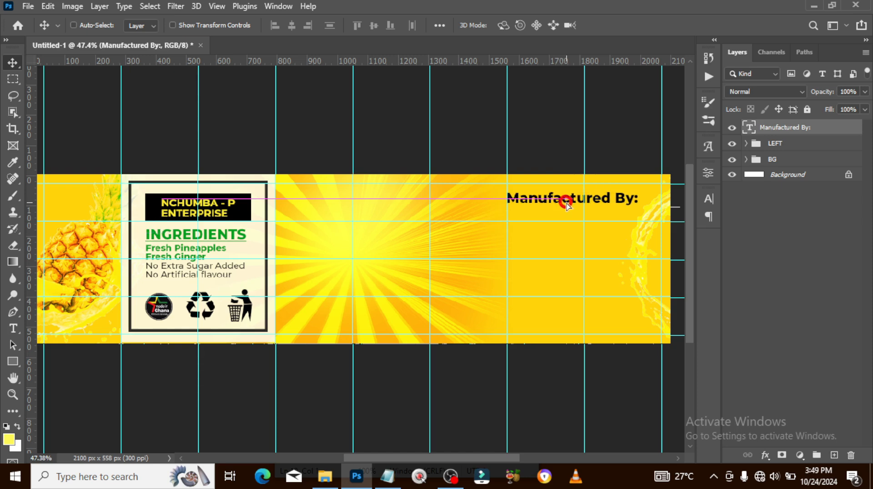
# Shift the LEFT group leftward, close to the label's left edge and over the pineapple
pyautogui.click(779, 144)
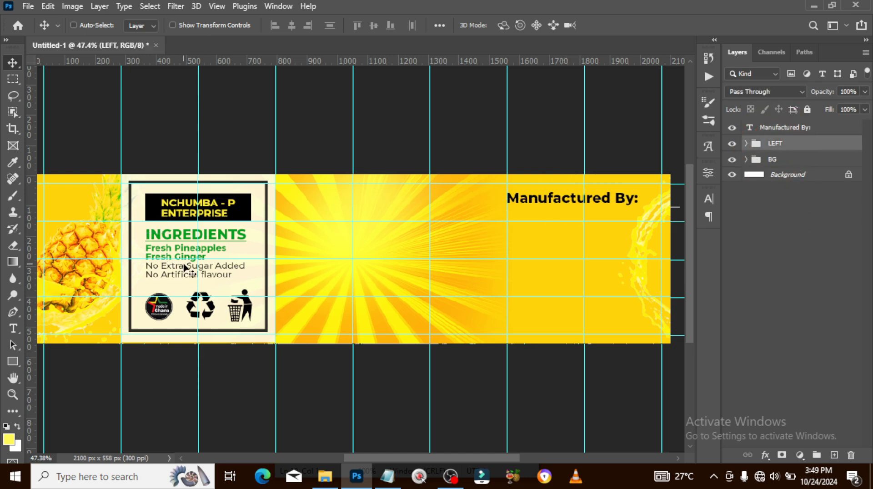
pyautogui.moveTo(185, 267); pyautogui.dragTo(131, 262)
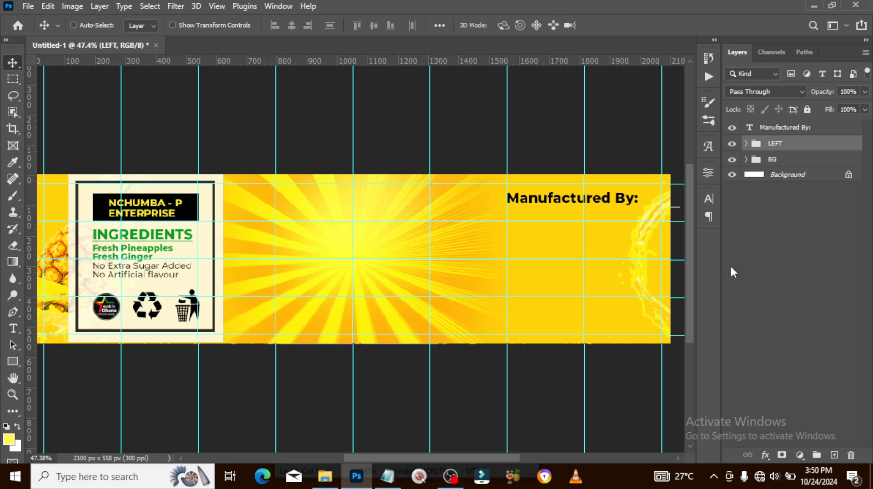
pyautogui.click(538, 199)
pyautogui.moveTo(544, 201); pyautogui.dragTo(532, 207)
# Try a 7 pt size on the "Manufactured By:" text, and settle on a font size of 8 pt
pyautogui.click(791, 132)
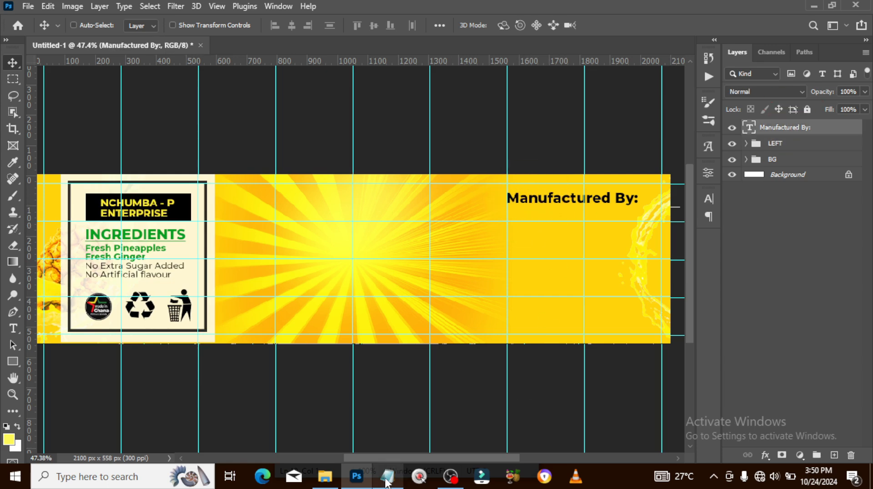
pyautogui.click(708, 203)
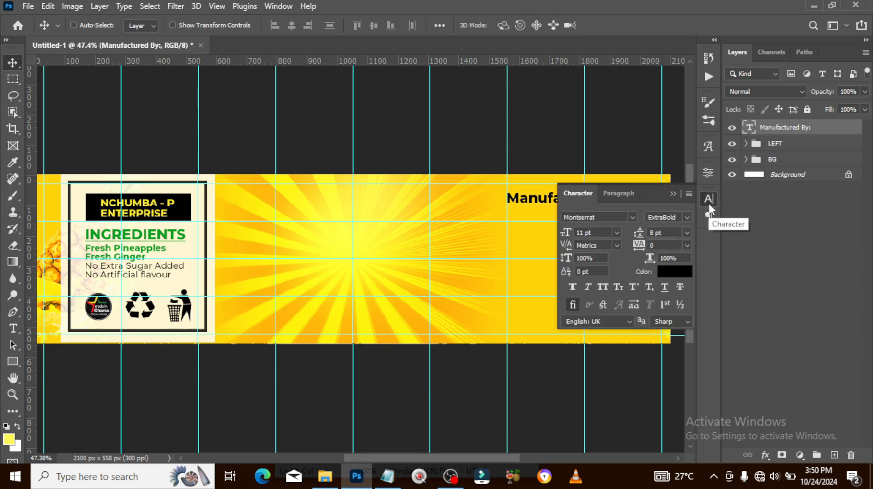
pyautogui.click(605, 232)
pyautogui.write('7')
pyautogui.press('Return')
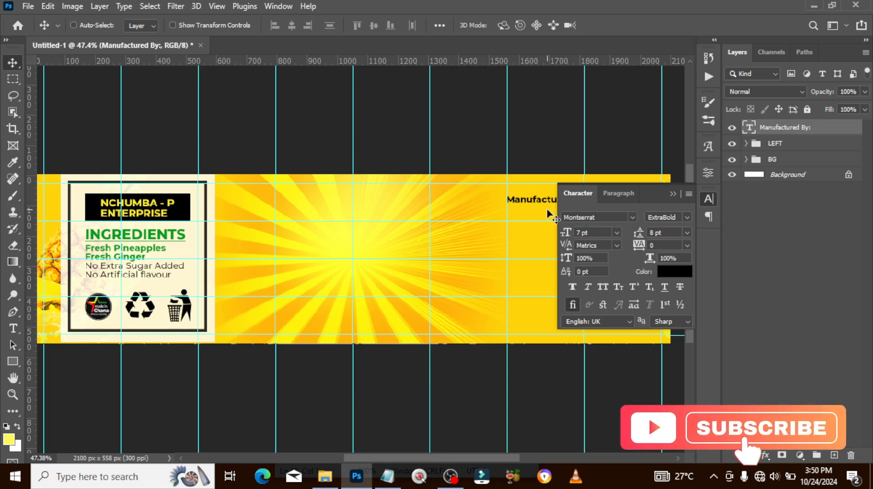
pyautogui.moveTo(596, 233); pyautogui.dragTo(497, 223)
pyautogui.write('8')
pyautogui.press('Return')
pyautogui.click(673, 194)
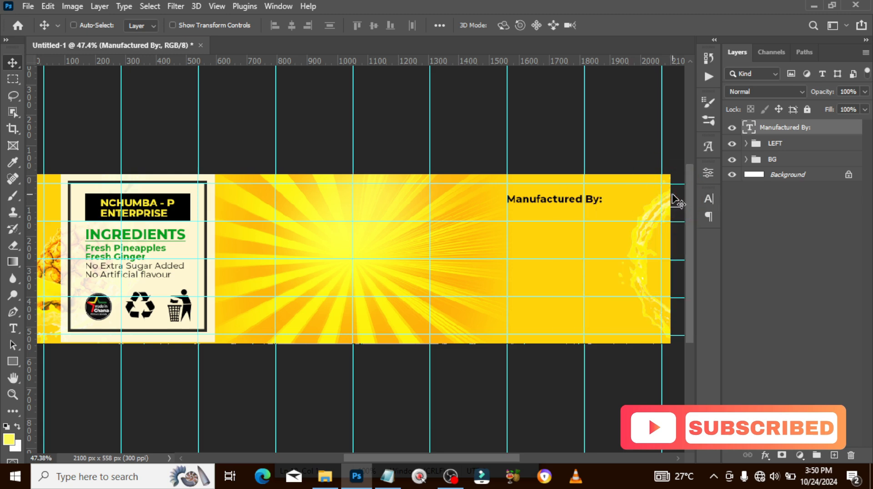
# Change the "Manufactured By:" text's font style to Medium and duplicate its text layer
pyautogui.click(708, 199)
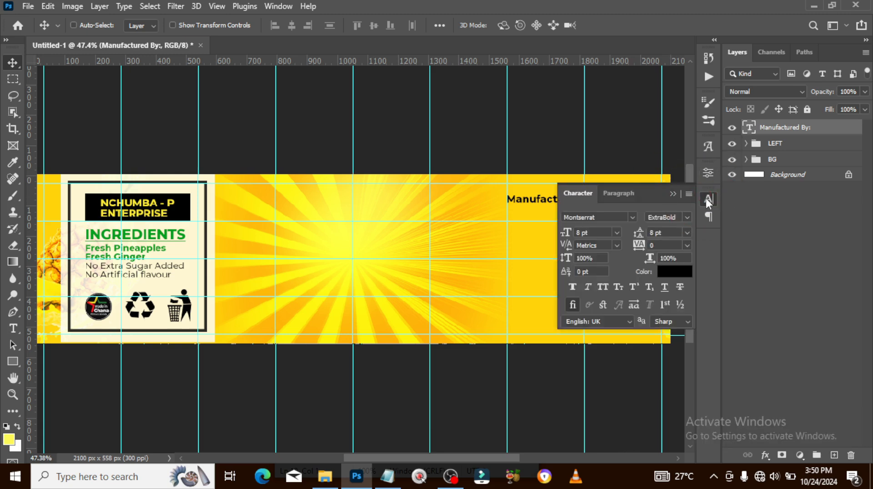
pyautogui.click(687, 218)
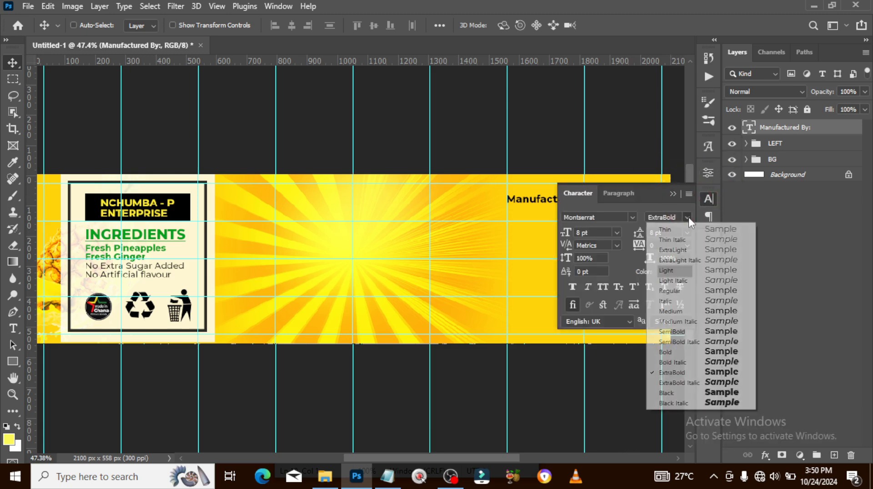
pyautogui.click(671, 312)
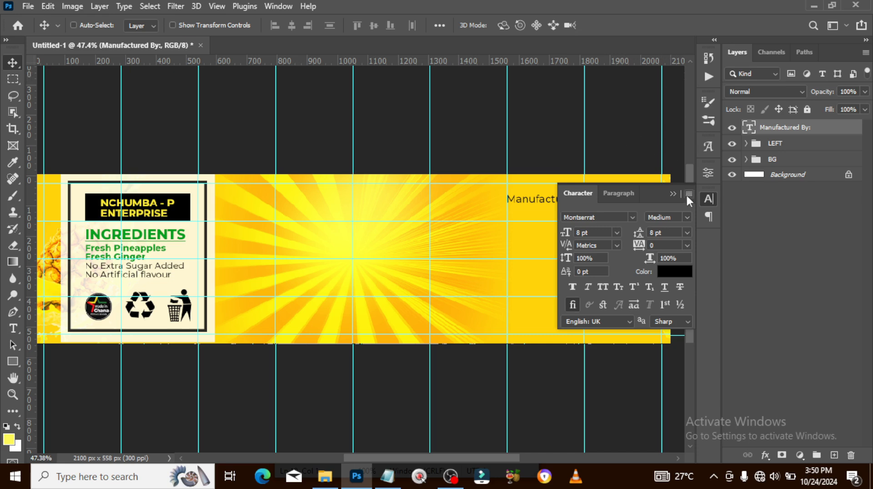
pyautogui.click(673, 194)
pyautogui.hotkey('ctrl', 'j')
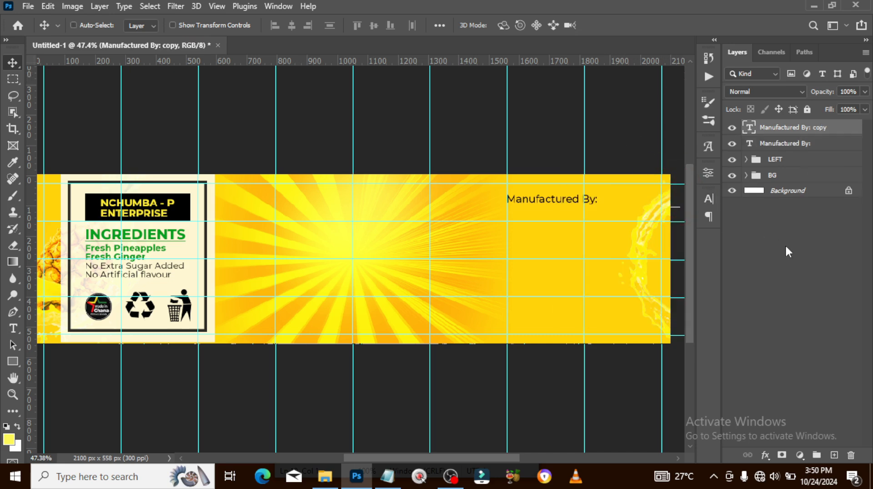
# Place the duplicated "Manufactured By:" text directly below the original and copy the "NCHUMBA - P ENTERPRISE" line from the Notepad notes
pyautogui.moveTo(559, 203); pyautogui.dragTo(560, 219)
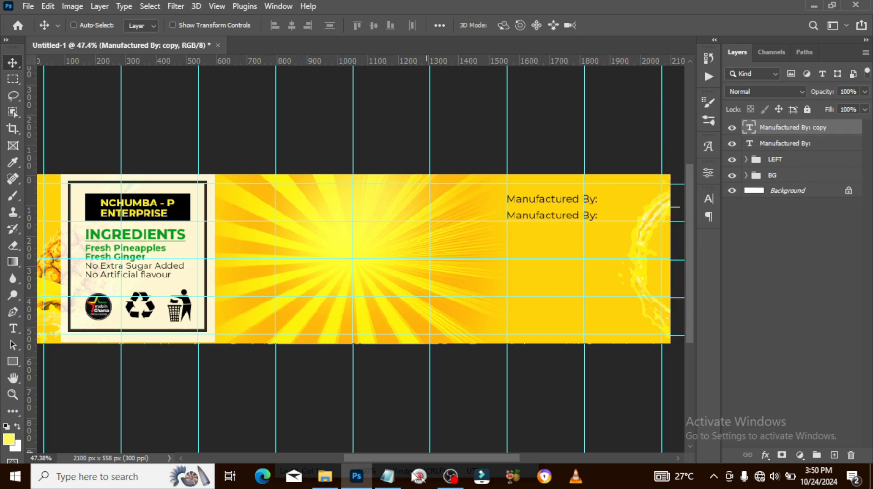
pyautogui.click(386, 477)
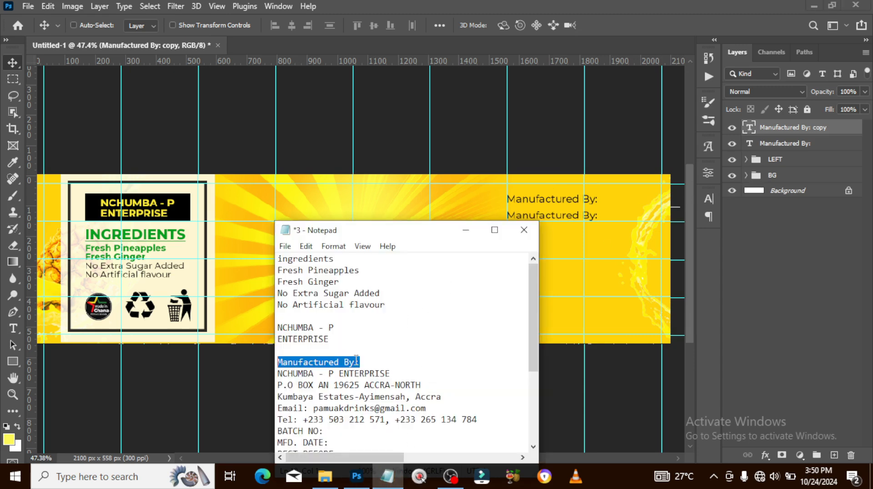
pyautogui.moveTo(396, 373); pyautogui.dragTo(271, 375)
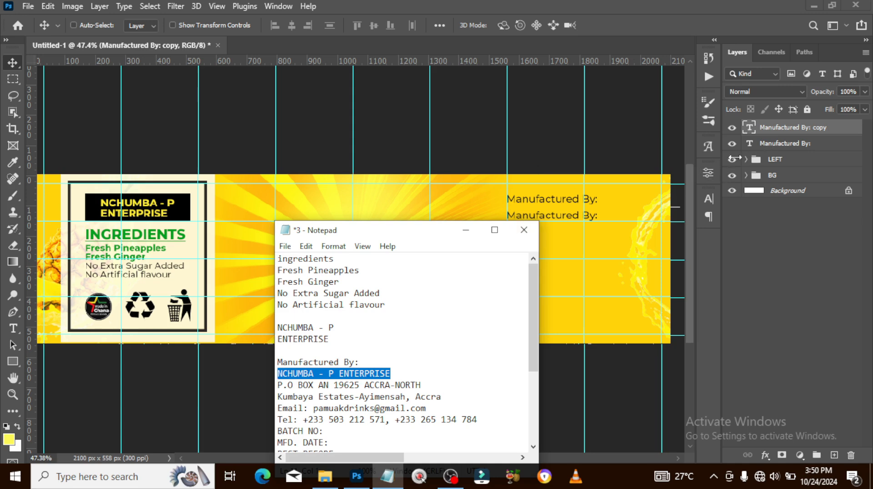
# Put the original "Manufactured By:" text layer in a new group named MANU and collapse the group
pyautogui.click(779, 146)
pyautogui.click(781, 148)
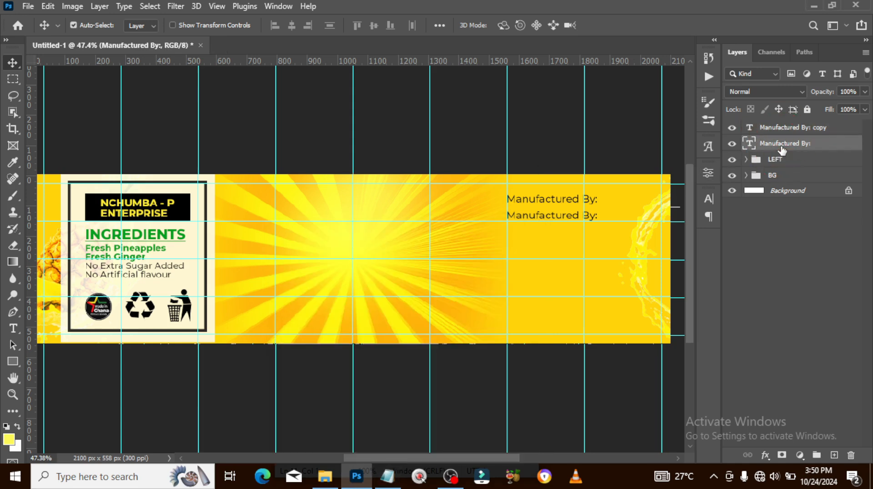
pyautogui.hotkey('ctrl', 'g')
pyautogui.doubleClick(778, 143)
pyautogui.write('MANU')
pyautogui.press('Return')
pyautogui.click(747, 144)
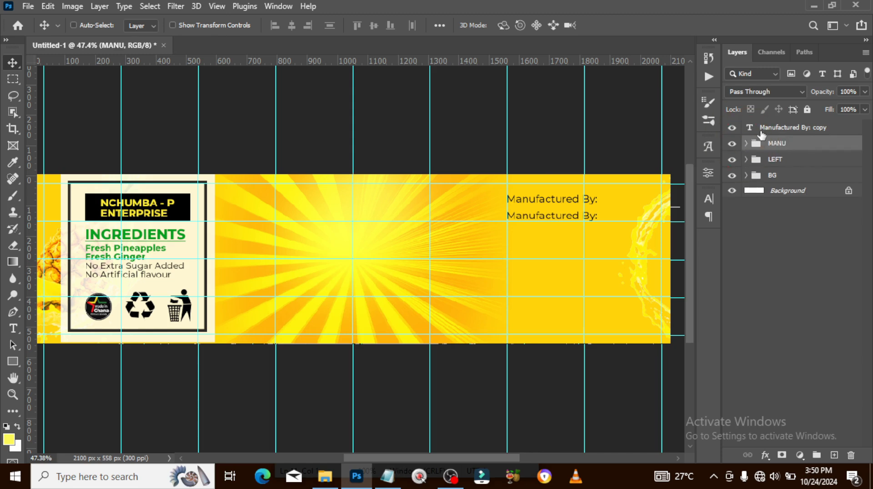
pyautogui.click(769, 128)
pyautogui.hotkey('ctrl', 'g')
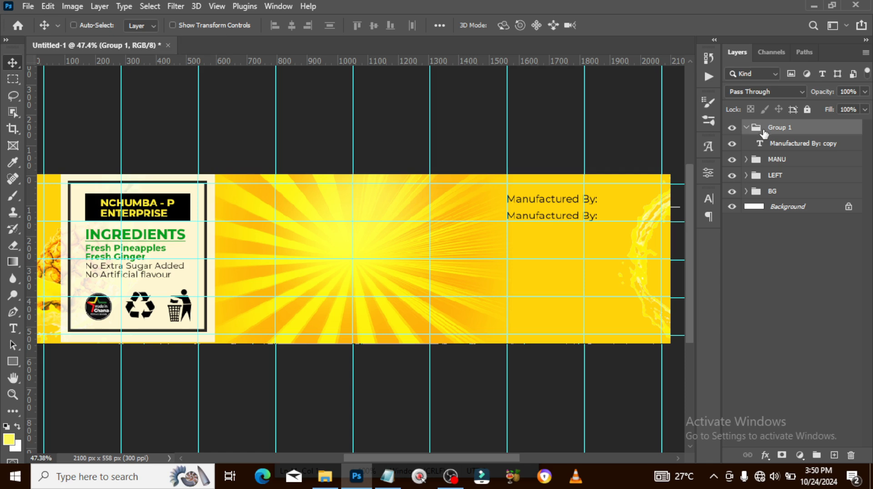
pyautogui.doubleClick(776, 129)
# Move the "Manufactured By: copy" layer into the MANU group and delete the emptied Group 1
pyautogui.click(766, 144)
pyautogui.moveTo(766, 143); pyautogui.dragTo(758, 159)
pyautogui.click(746, 144)
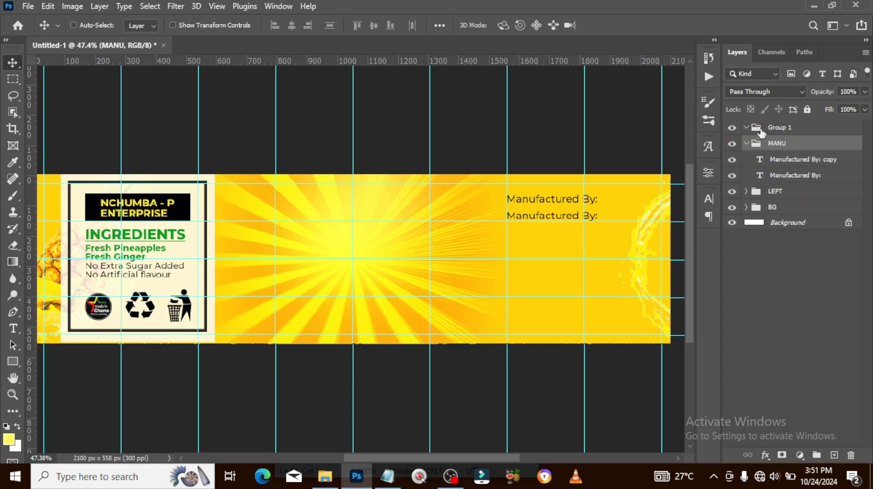
pyautogui.click(758, 129)
pyautogui.press('Delete')
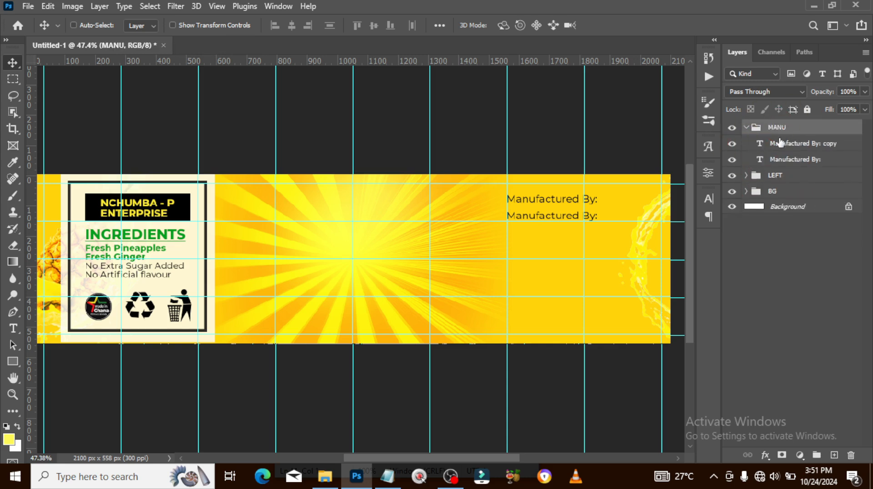
# Replace the text of the "Manufactured By: copy" layer with the copied "NCHUMBA - P ENTERPRISE"
pyautogui.click(781, 142)
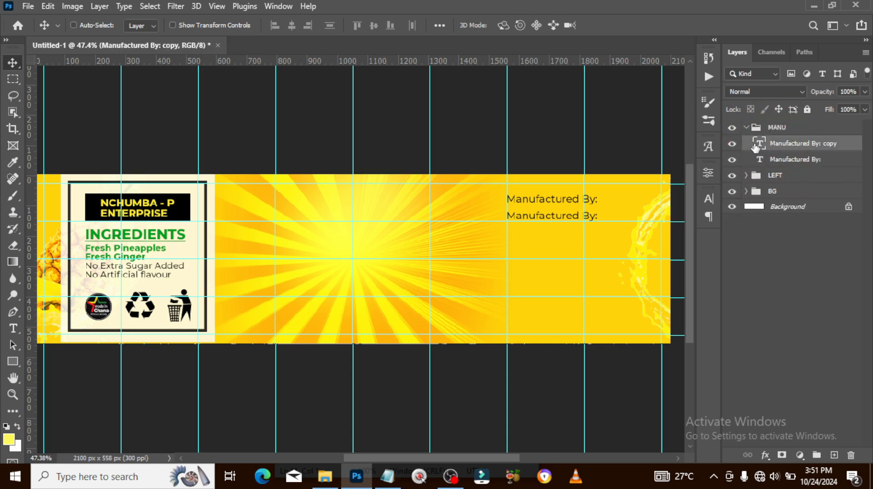
pyautogui.doubleClick(754, 145)
pyautogui.hotkey('ctrl', 'v')
pyautogui.hotkey('ctrl', 'Return')
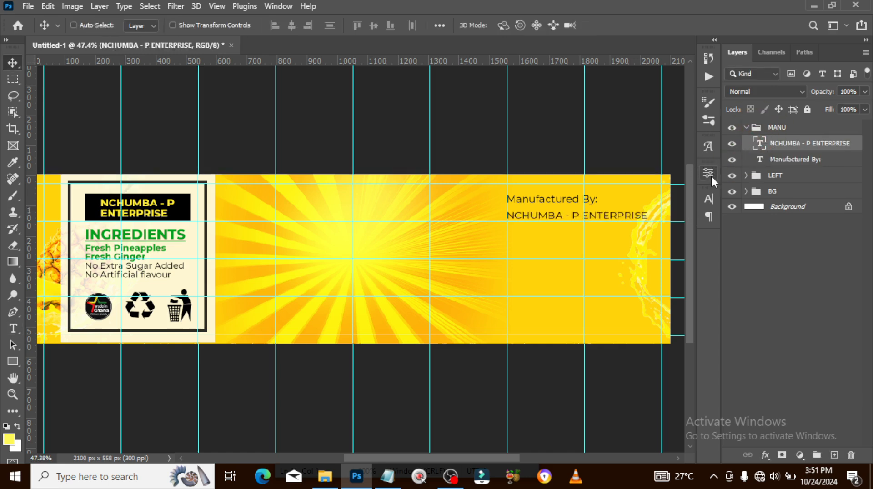
# Set the font style of the "NCHUMBA - P ENTERPRISE" text to ExtraBold
pyautogui.click(710, 199)
pyautogui.click(687, 217)
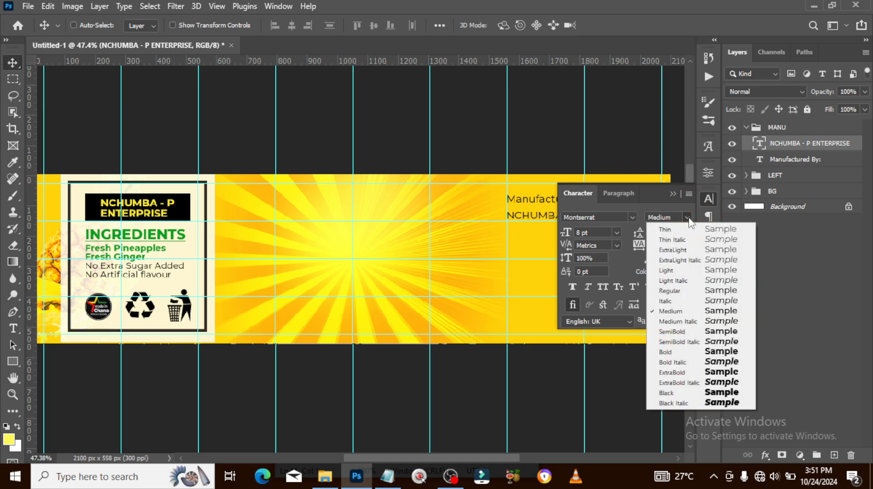
pyautogui.click(679, 374)
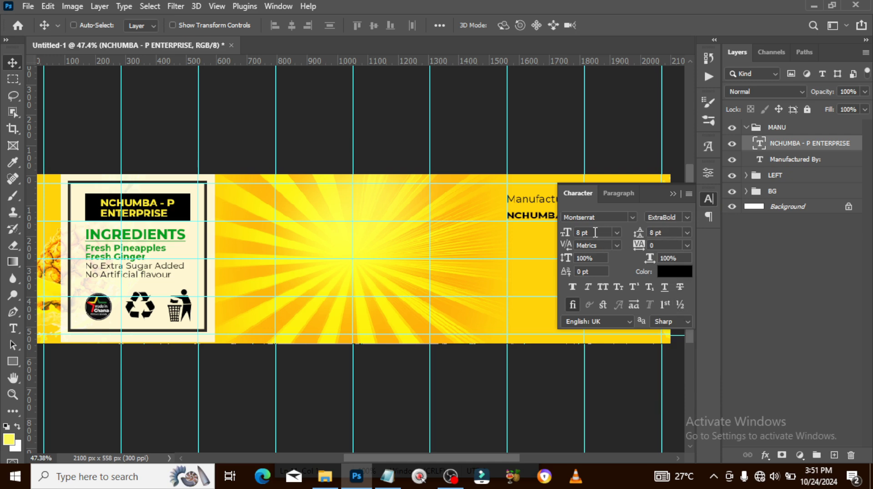
pyautogui.click(673, 194)
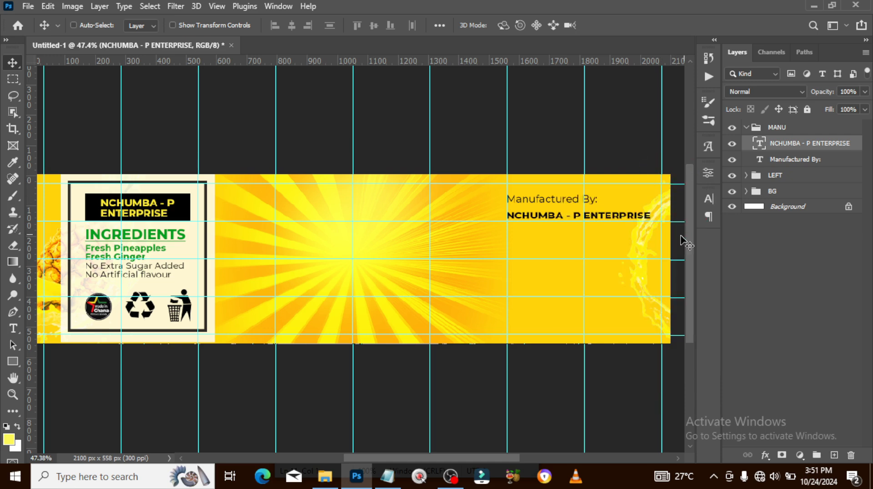
# Nudge "NCHUMBA - P ENTERPRISE" up closer to the "Manufactured By:" line and place a duplicate of it about 45 px below
pyautogui.press('Up')
pyautogui.press('Up')
pyautogui.press('Up')
pyautogui.press('Up')
pyautogui.press('Up')
pyautogui.press('Up')
pyautogui.press('Up')
pyautogui.press('Up')
pyautogui.press('Up')
pyautogui.press('Up')
pyautogui.press('Up')
pyautogui.press('Up')
pyautogui.press('Up')
pyautogui.press('Up')
pyautogui.press('Up')
pyautogui.hotkey('ctrl', 'j')
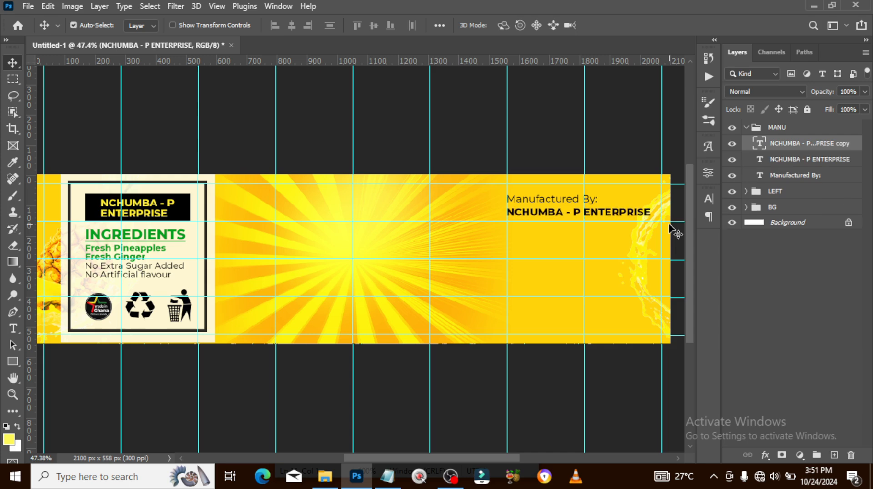
pyautogui.moveTo(549, 219); pyautogui.dragTo(546, 232)
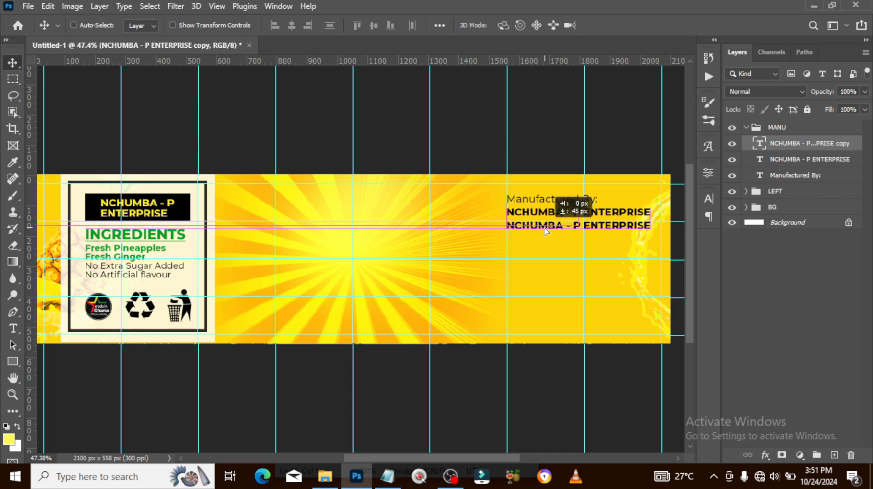
# Replace the duplicated company name with the postal address, location, e-mail and telephone lines copied from the Notepad notes
pyautogui.click(387, 476)
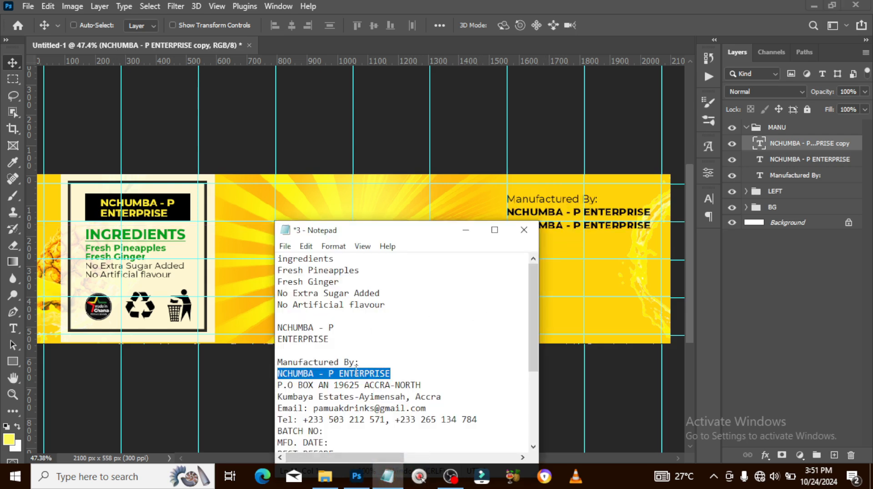
pyautogui.scroll(-1, 349, 386)
pyautogui.moveTo(487, 389); pyautogui.dragTo(272, 355)
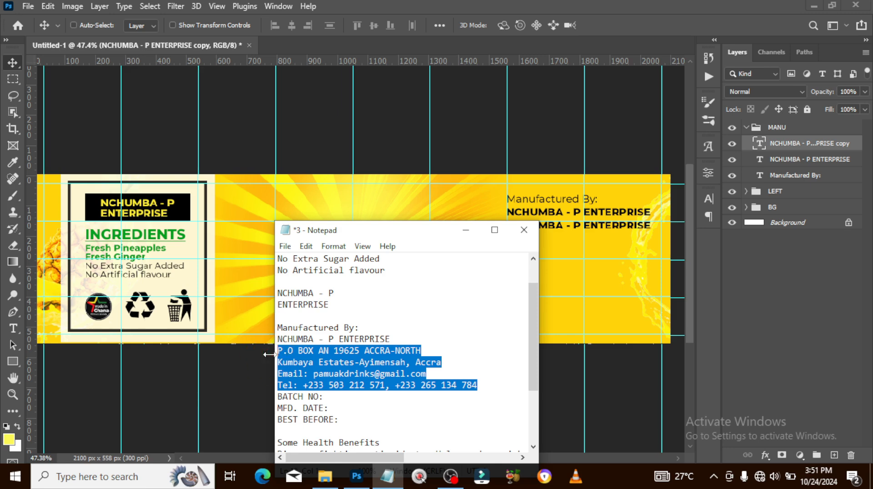
pyautogui.click(470, 5)
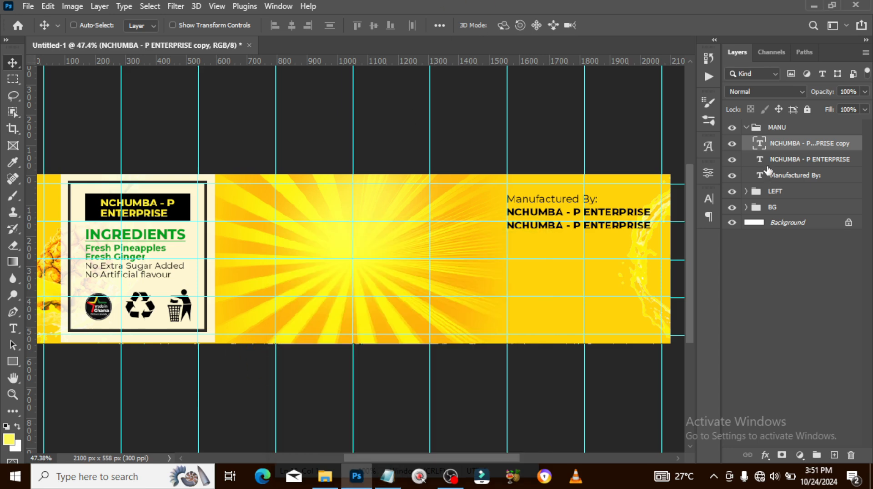
pyautogui.doubleClick(759, 143)
pyautogui.hotkey('ctrl', 'v')
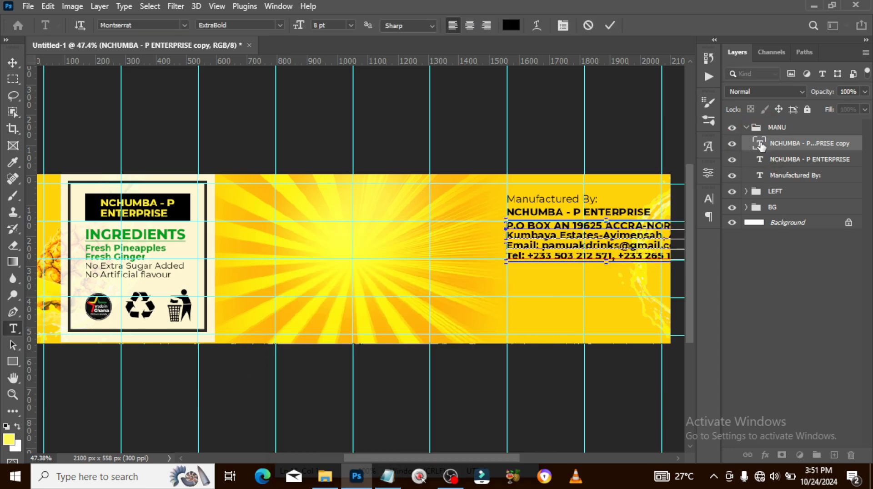
pyautogui.hotkey('ctrl', 'Return')
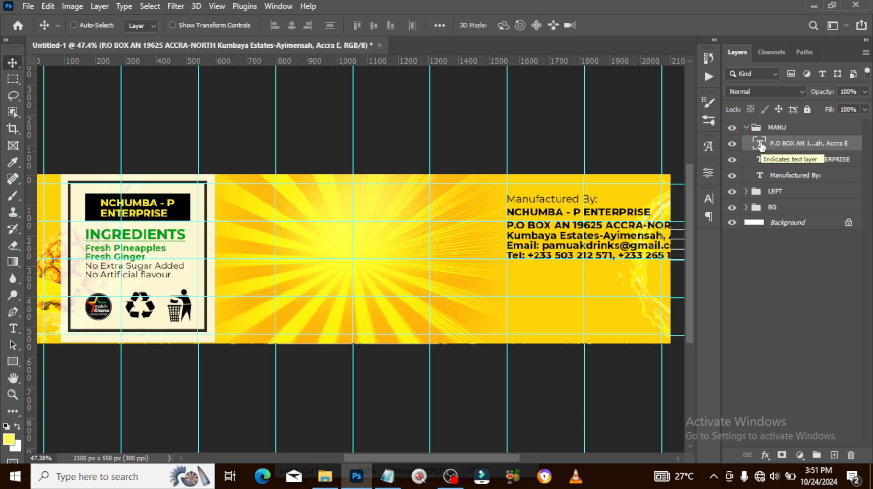
# Open the character settings for the address and contact text
pyautogui.click(709, 197)
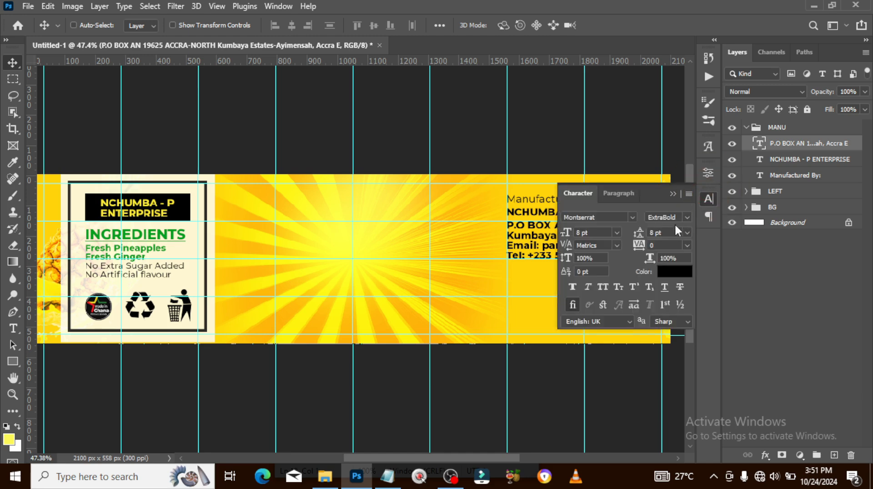
# Set the address and contact text beneath the NCHUMBA - P ENTERPRISE line to SemiBold at 6 pt
pyautogui.click(688, 217)
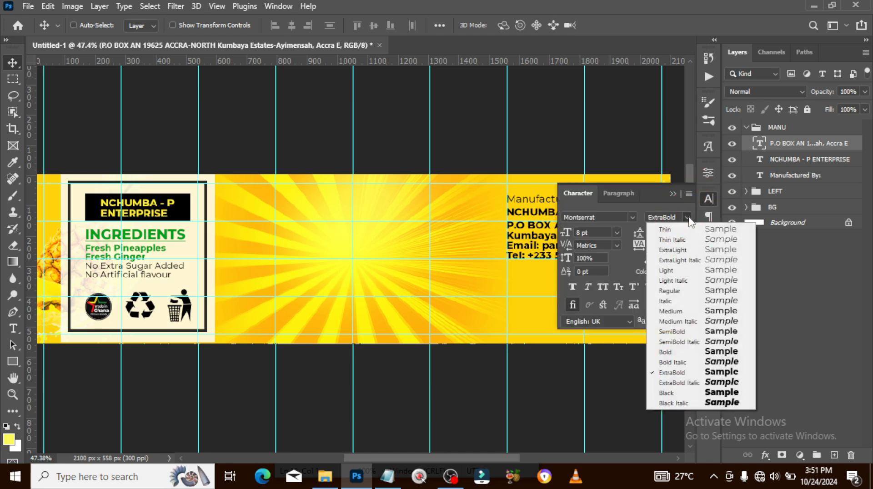
pyautogui.click(676, 333)
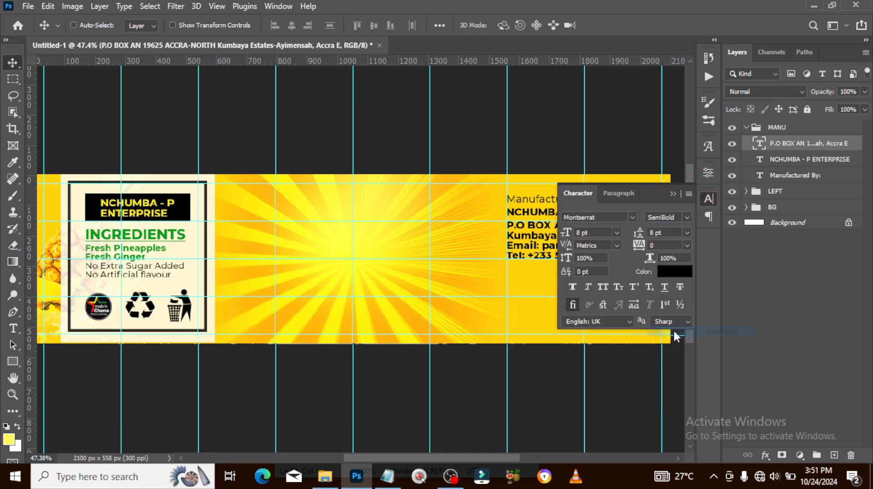
pyautogui.doubleClick(592, 232)
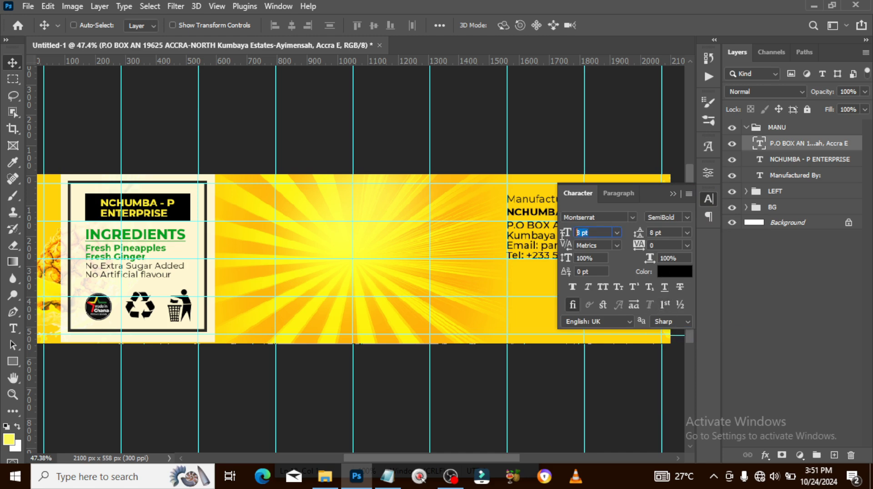
pyautogui.write('6')
pyautogui.press('Return')
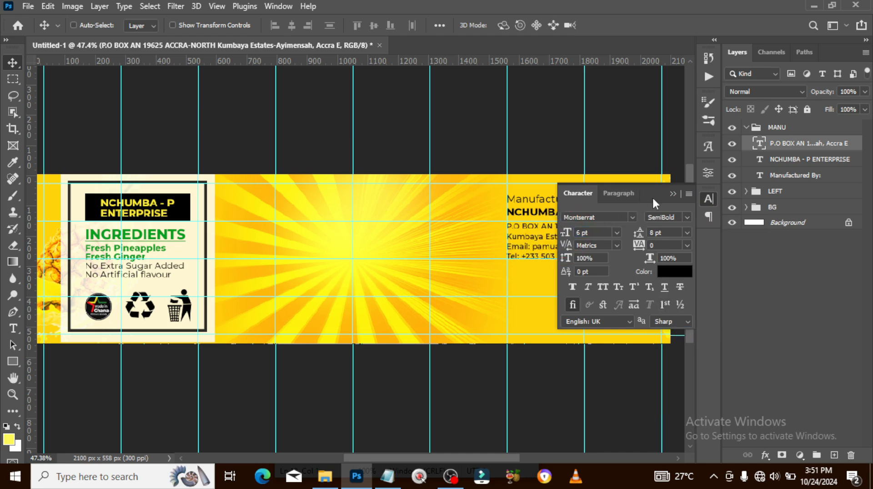
pyautogui.click(674, 194)
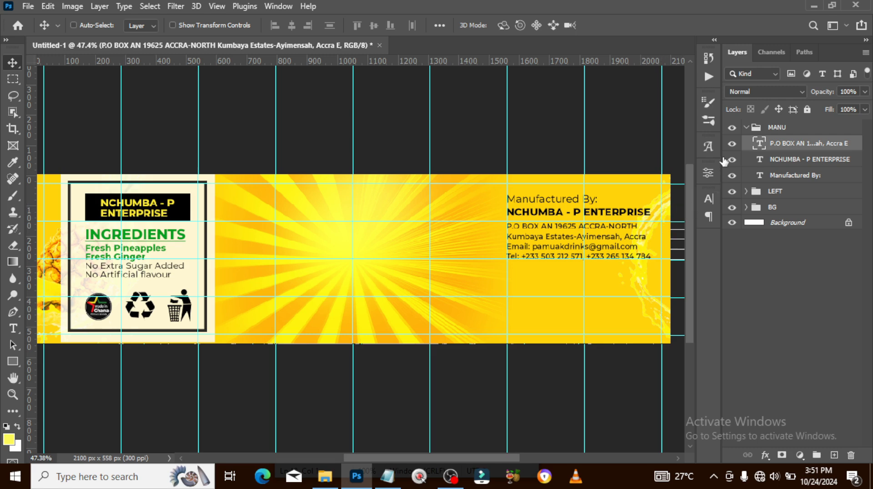
pyautogui.click(710, 199)
pyautogui.click(624, 231)
pyautogui.click(674, 194)
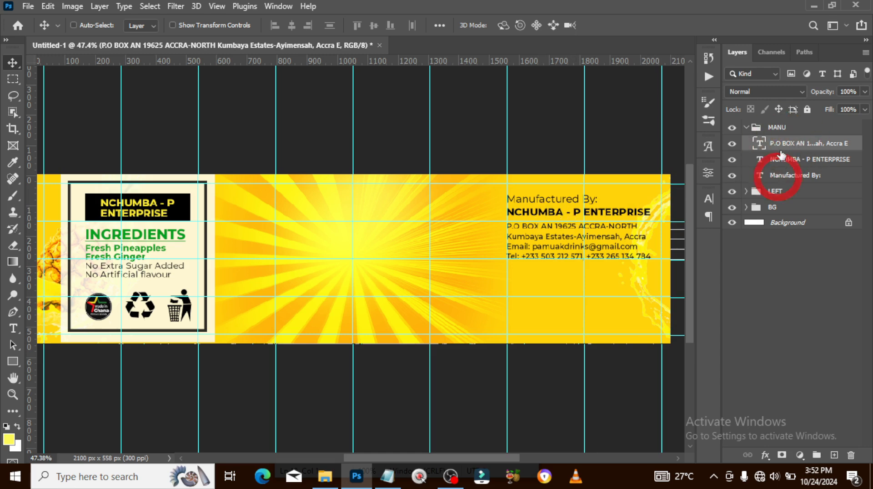
# Distribute the three text layers in the MANU group evenly in height, then hide the guides and collapse the group
pyautogui.keyDown('shift'); pyautogui.click(779, 176); pyautogui.keyUp('shift')
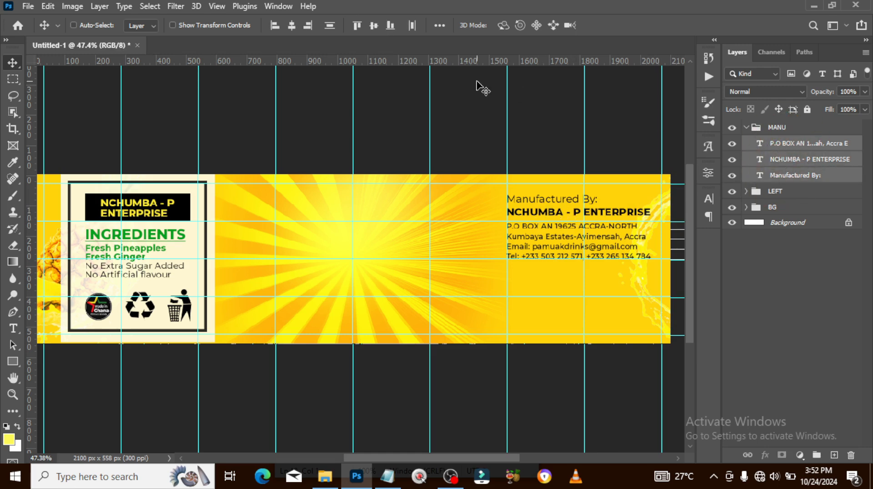
pyautogui.click(329, 26)
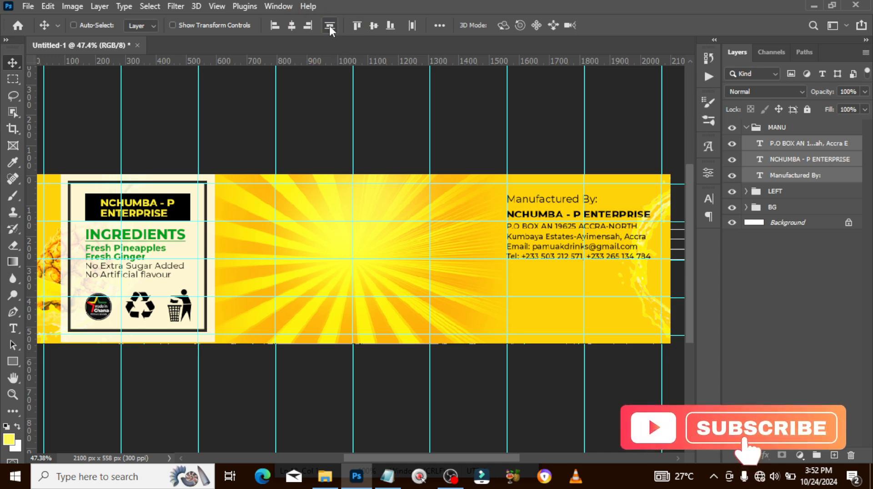
pyautogui.hotkey('ctrl', ';')
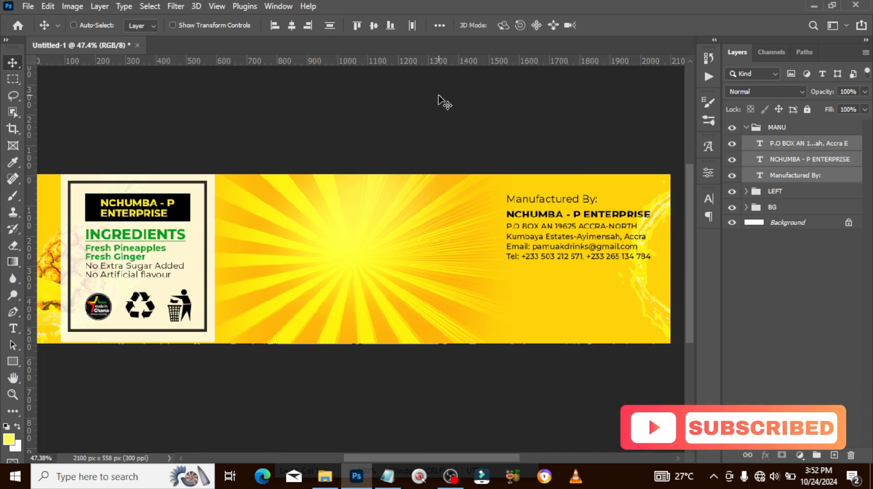
pyautogui.click(801, 176)
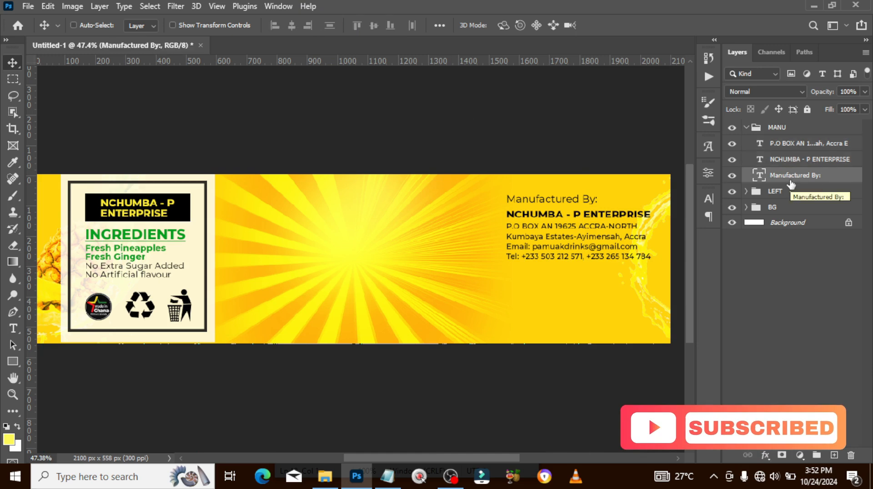
pyautogui.click(746, 128)
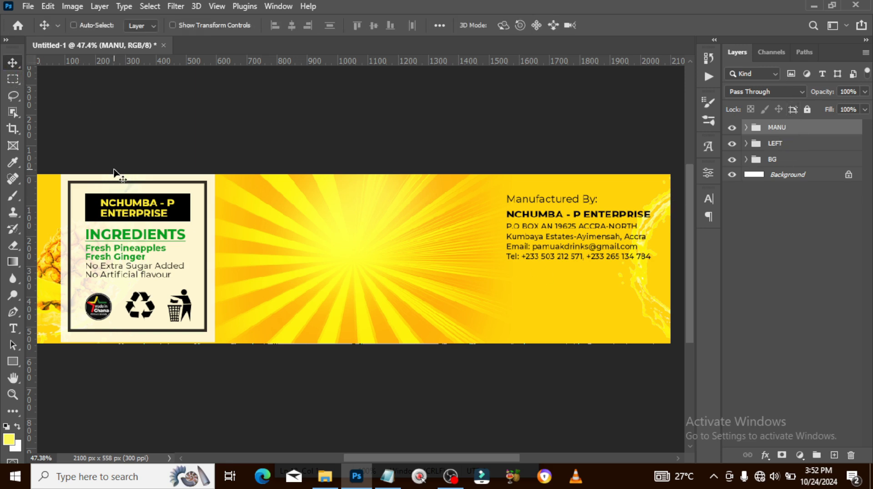
# Show the guides and nudge the MANU group slightly upward, close to the label's upper margin guide
pyautogui.hotkey('ctrl', ';')
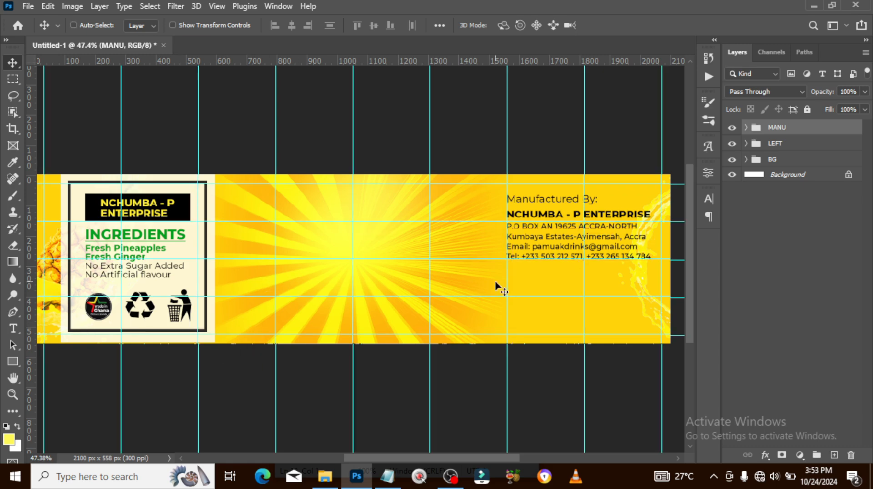
pyautogui.hotkey('shift', 'Up')
pyautogui.hotkey('shift', 'Up')
pyautogui.hotkey('shift', 'Up')
pyautogui.hotkey('shift', 'Up')
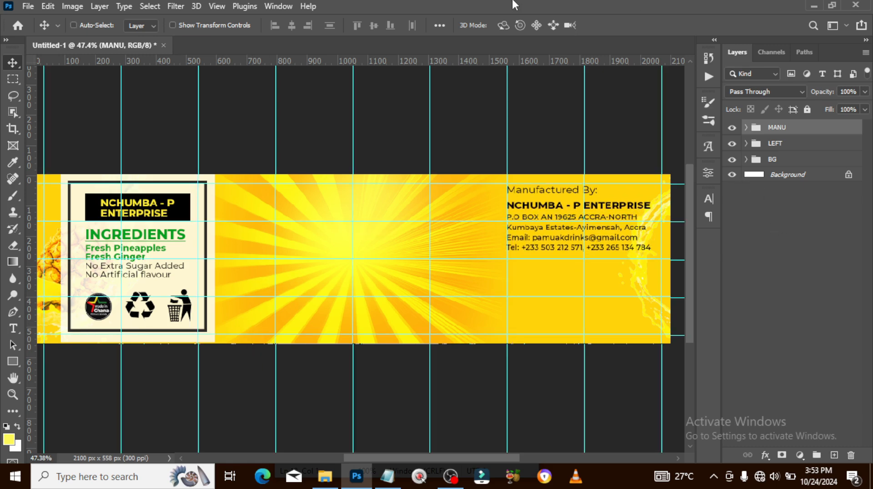
pyautogui.hotkey('shift', 'Down')
# Add a text layer below the manufacturer details with the BATCH NO:, MFD. DATE: and BEST BEFORE: lines copied from Notepad
pyautogui.press('t')
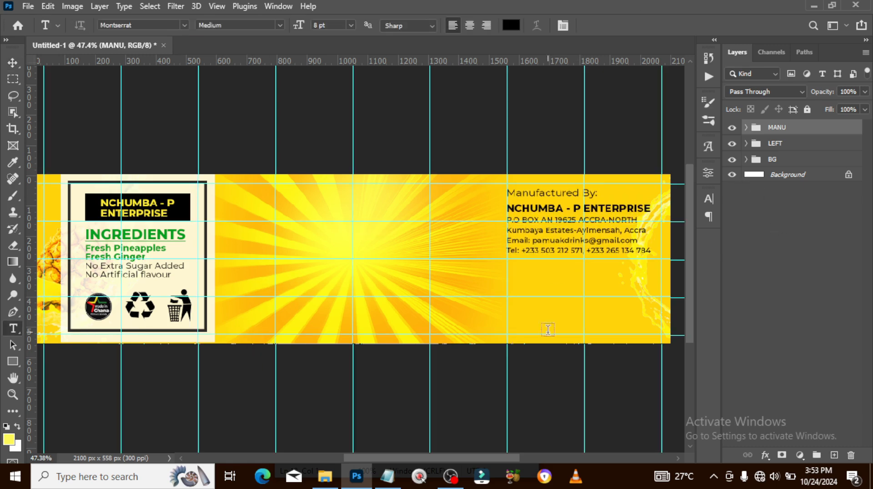
pyautogui.click(522, 275)
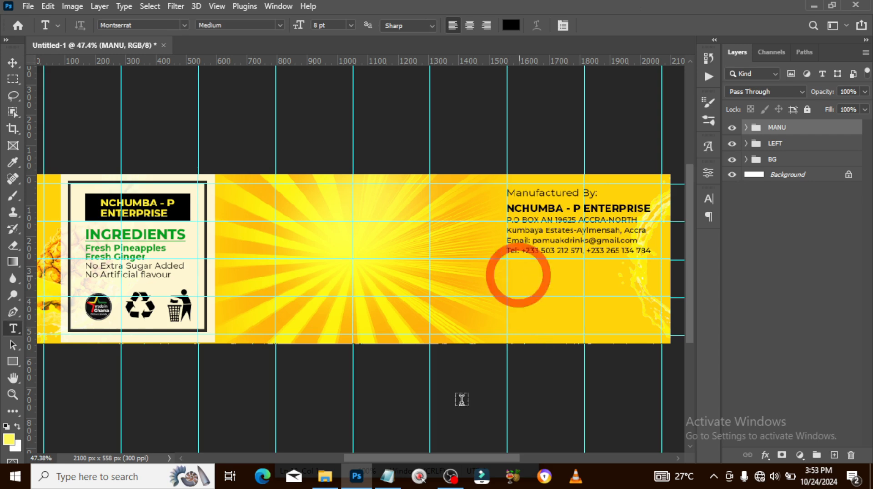
pyautogui.click(388, 476)
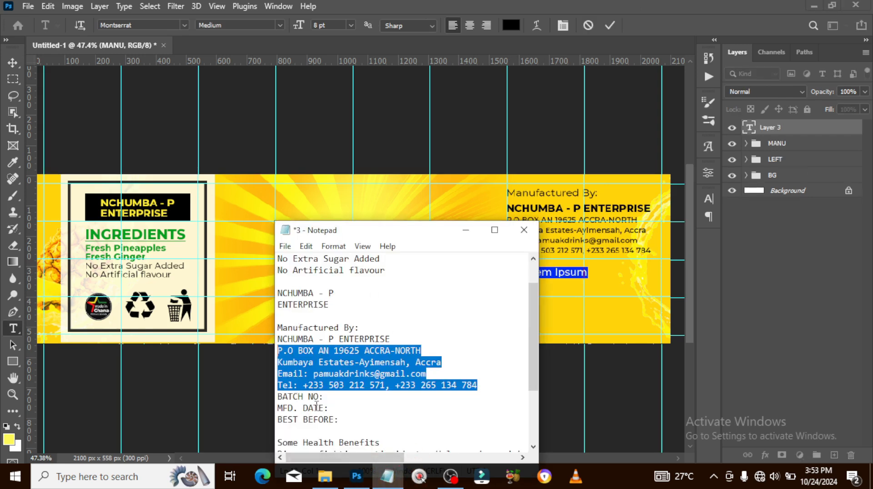
pyautogui.moveTo(341, 421); pyautogui.dragTo(268, 400)
pyautogui.hotkey('ctrl', 'c')
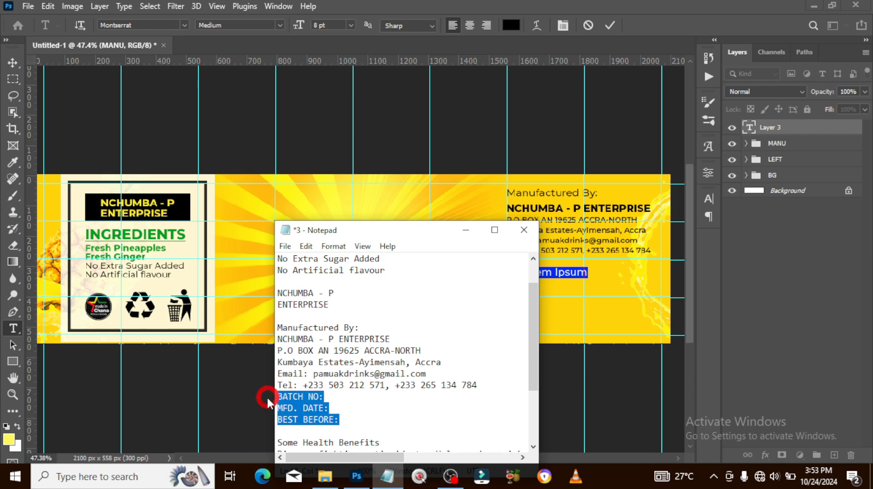
pyautogui.click(453, 5)
pyautogui.hotkey('ctrl', 'v')
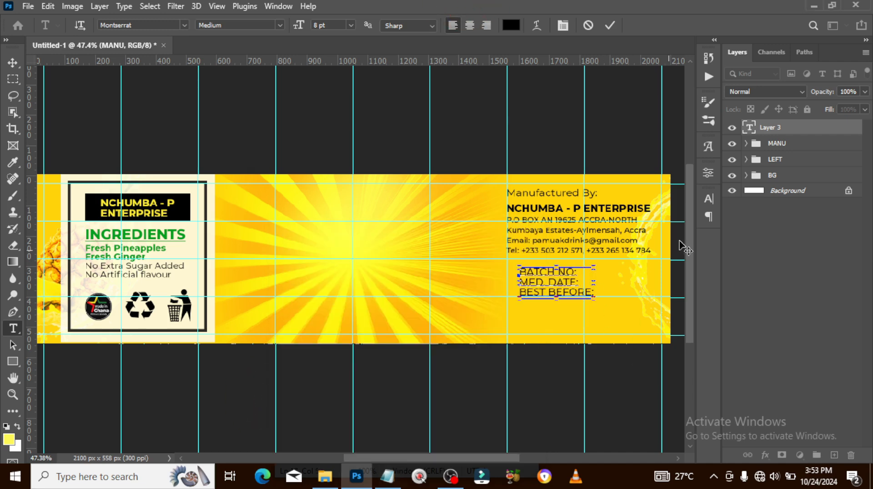
pyautogui.click(761, 125)
# Format the batch and date text as SemiBold at 7 pt with 12 pt leading
pyautogui.click(708, 200)
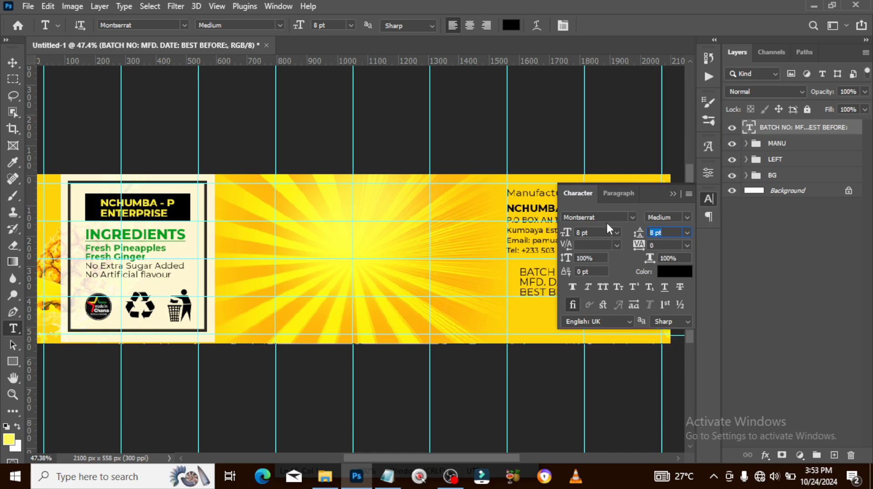
pyautogui.moveTo(598, 233); pyautogui.dragTo(581, 234)
pyautogui.click(564, 233)
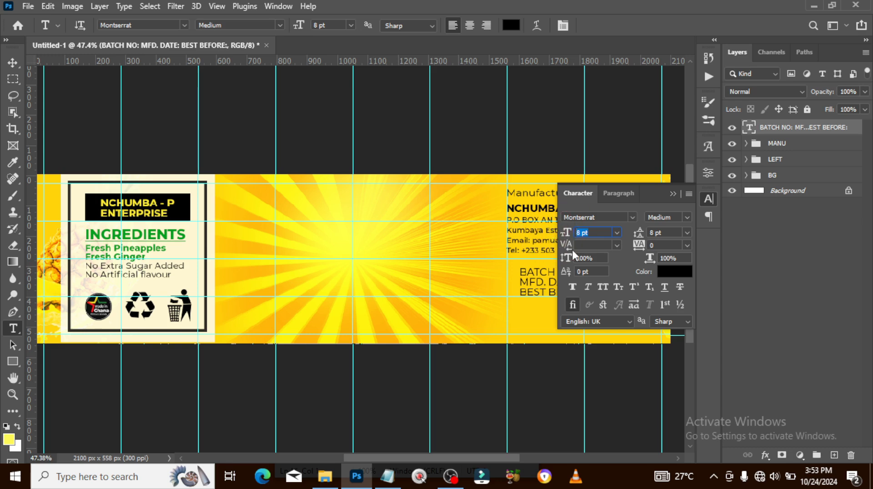
pyautogui.press('Return')
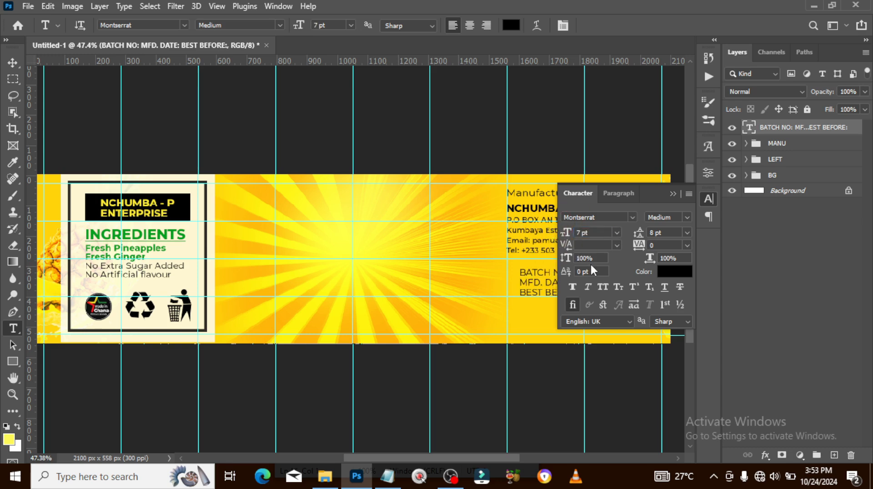
pyautogui.click(687, 219)
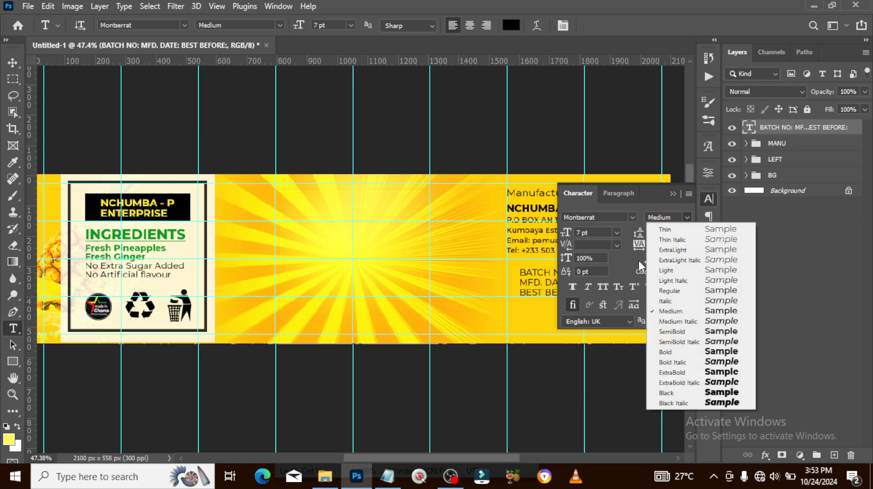
pyautogui.click(677, 337)
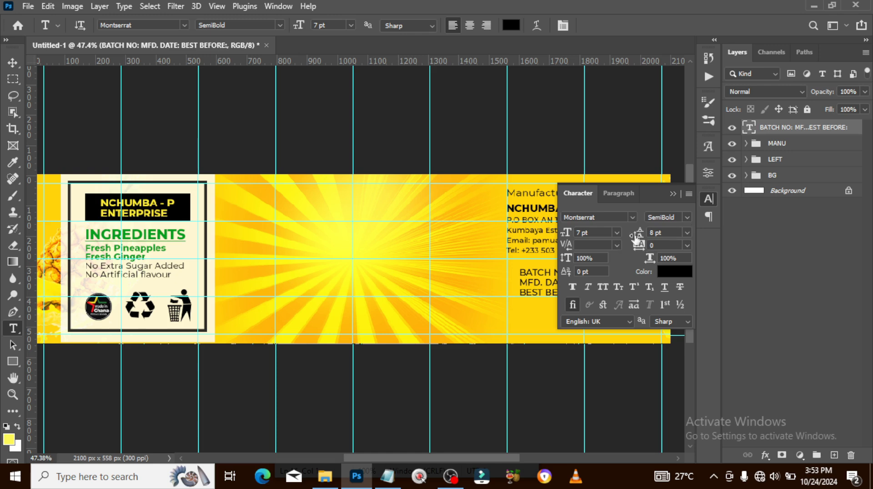
pyautogui.moveTo(639, 234); pyautogui.dragTo(649, 235)
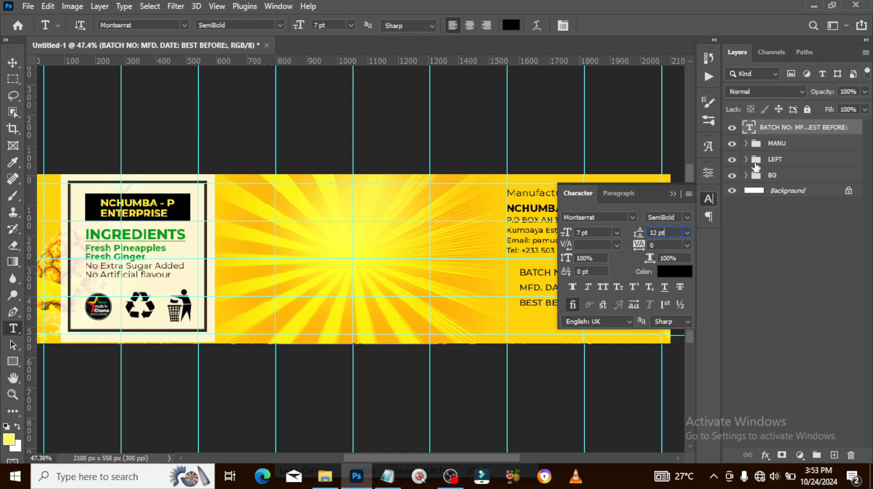
pyautogui.click(767, 128)
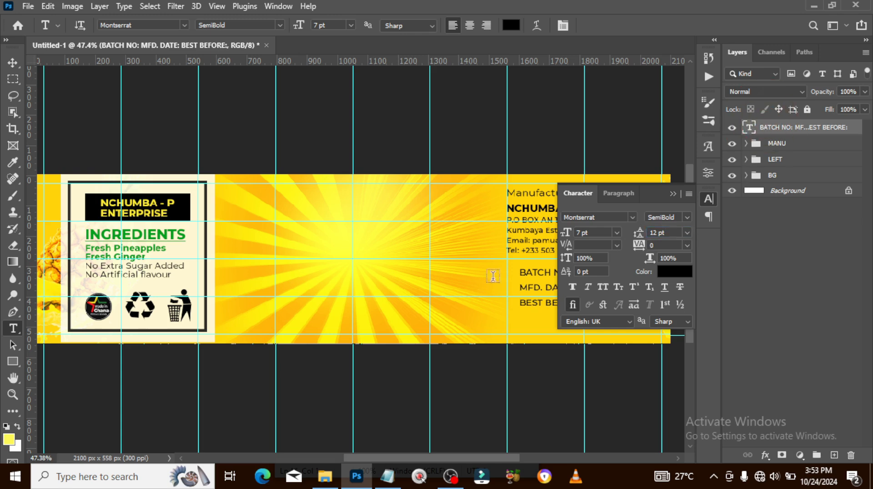
# Move the batch and date text left so it starts just inside the guide where the manufacturer details begin
pyautogui.click(672, 195)
pyautogui.click(12, 64)
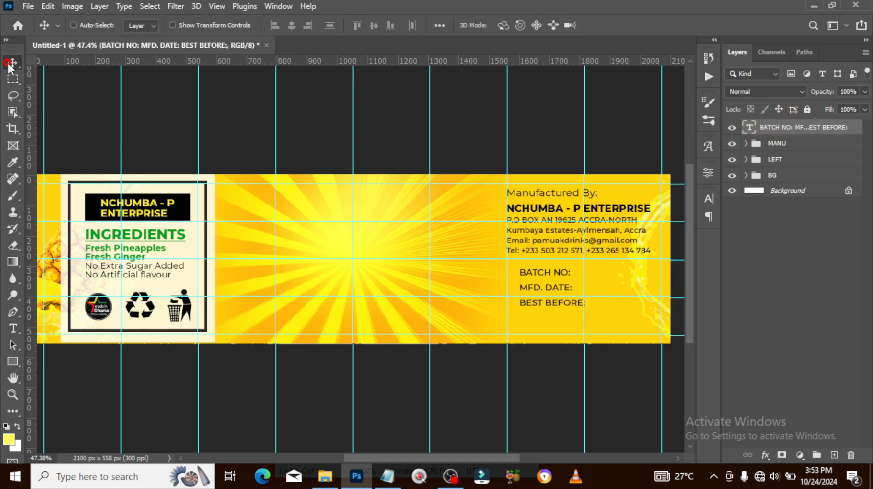
pyautogui.moveTo(560, 289); pyautogui.dragTo(544, 284)
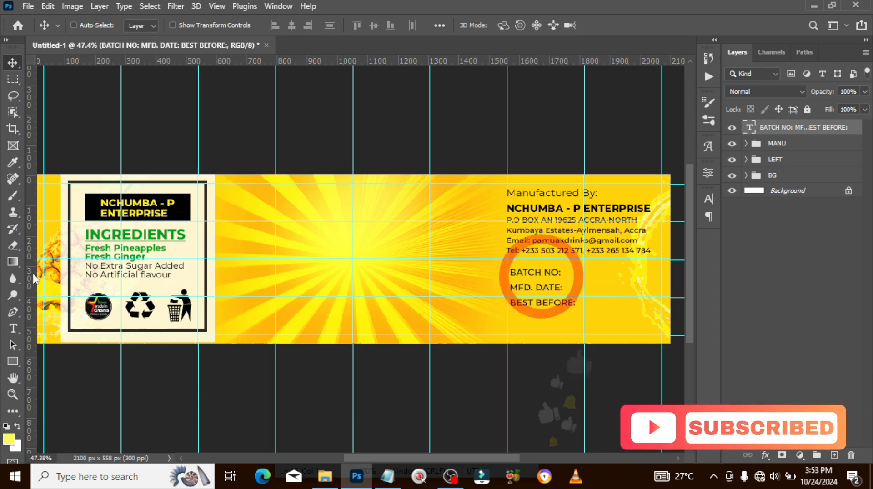
# Draw a 510 by 151 px rectangle over the batch and date lines and place its layer beneath their text layer
pyautogui.click(13, 362)
pyautogui.moveTo(507, 260); pyautogui.dragTo(660, 306)
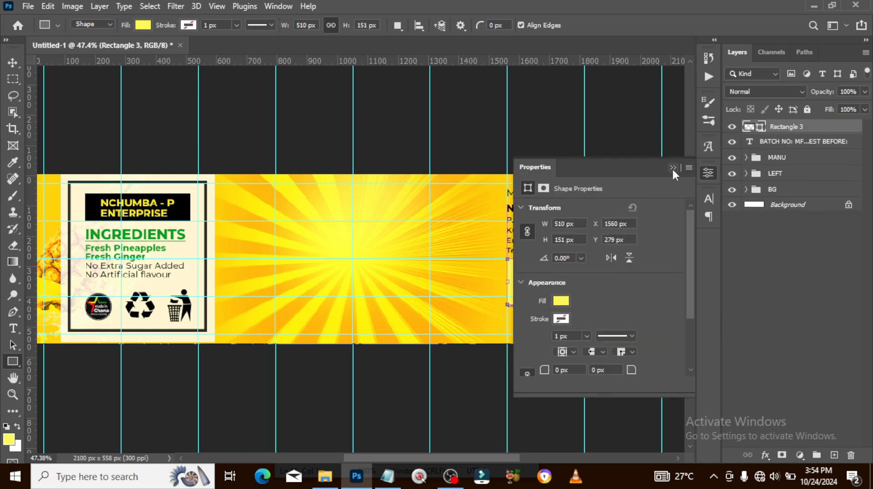
pyautogui.click(673, 168)
pyautogui.moveTo(750, 127); pyautogui.dragTo(753, 145)
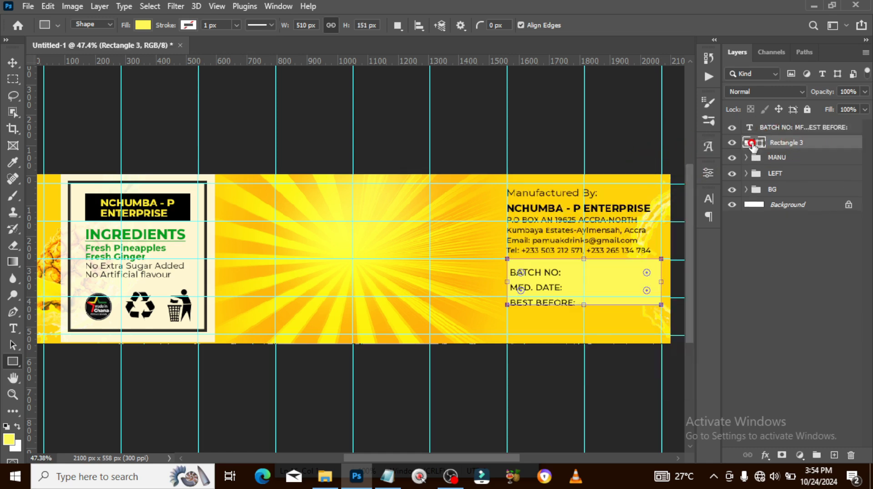
# Set the fill colour of the rectangle behind the batch and date text to white, ffffff
pyautogui.doubleClick(751, 145)
pyautogui.write('ffffff')
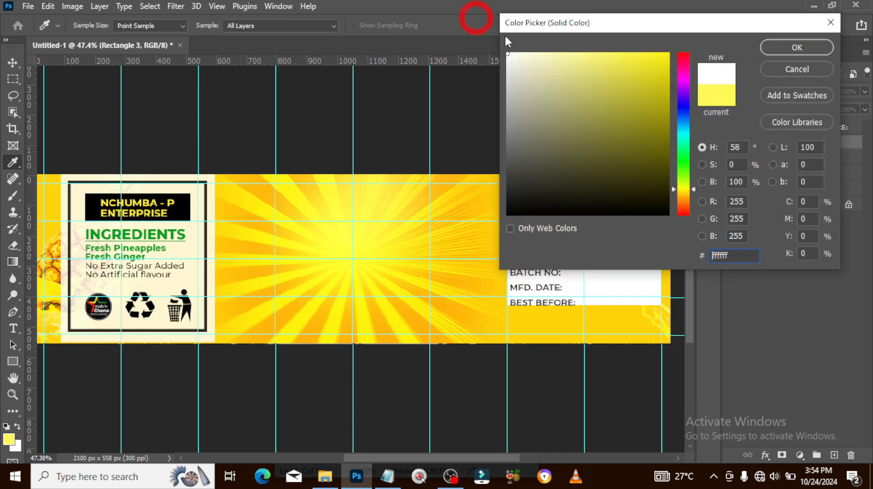
pyautogui.click(796, 48)
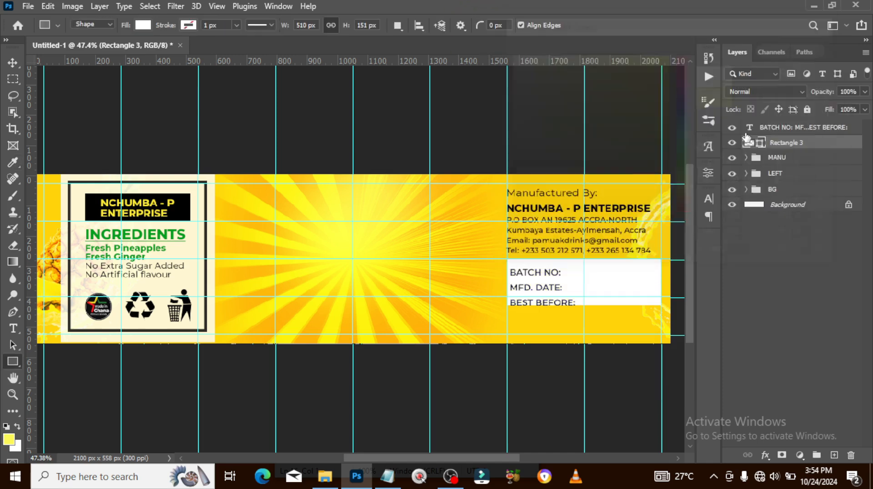
# Reduce the font size of the batch and date text to 6.5 pt
pyautogui.click(774, 128)
pyautogui.click(706, 199)
pyautogui.click(587, 232)
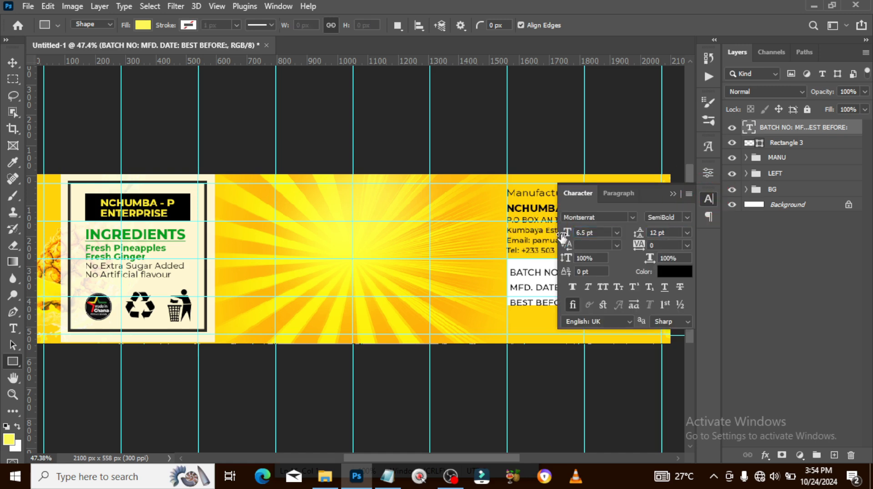
pyautogui.press('Return')
pyautogui.click(673, 193)
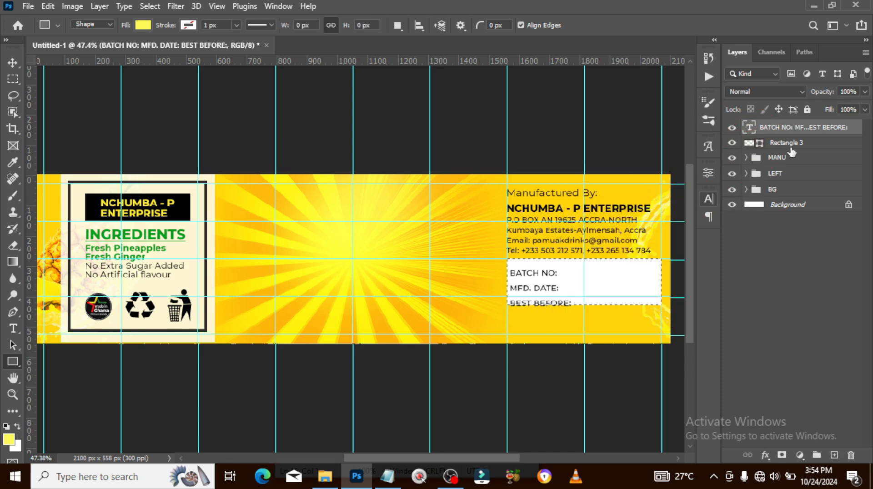
# Load the white rectangle's outline as a selection and centre the batch and date text horizontally and vertically within it
pyautogui.click(779, 144)
pyautogui.click(772, 129)
pyautogui.click(12, 62)
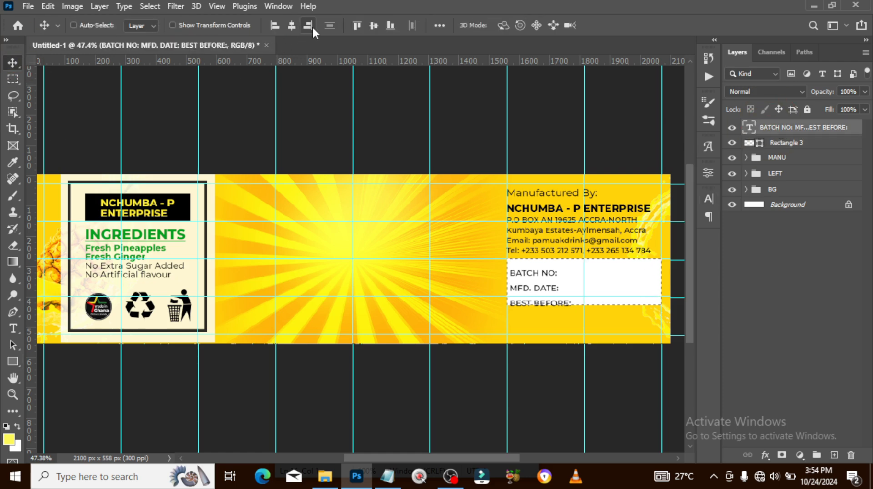
pyautogui.click(292, 25)
pyautogui.click(374, 25)
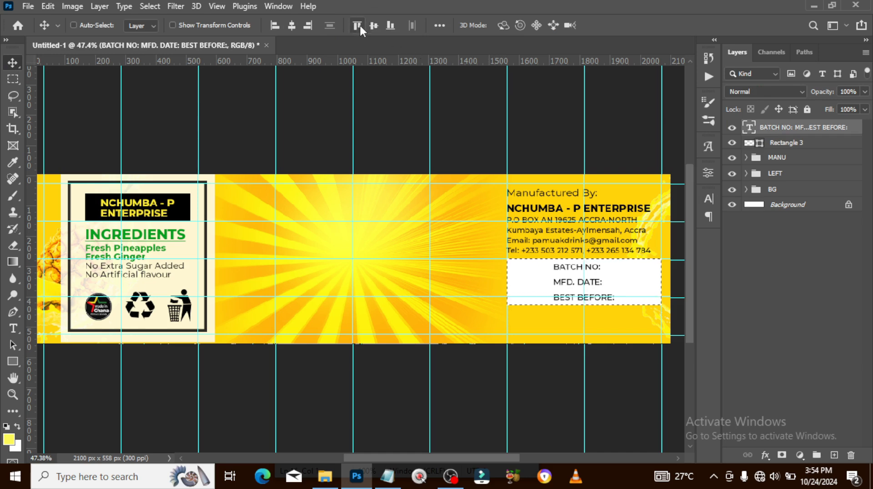
# Deselect the rectangle outline and move the batch and date text to the left side of the white box
pyautogui.press('ctrl')
pyautogui.hotkey('ctrl', 'd')
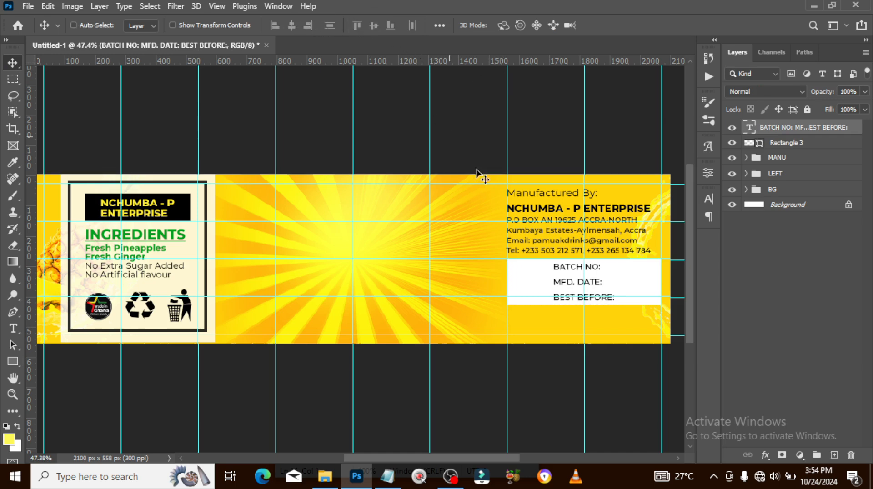
pyautogui.moveTo(567, 285); pyautogui.dragTo(526, 282)
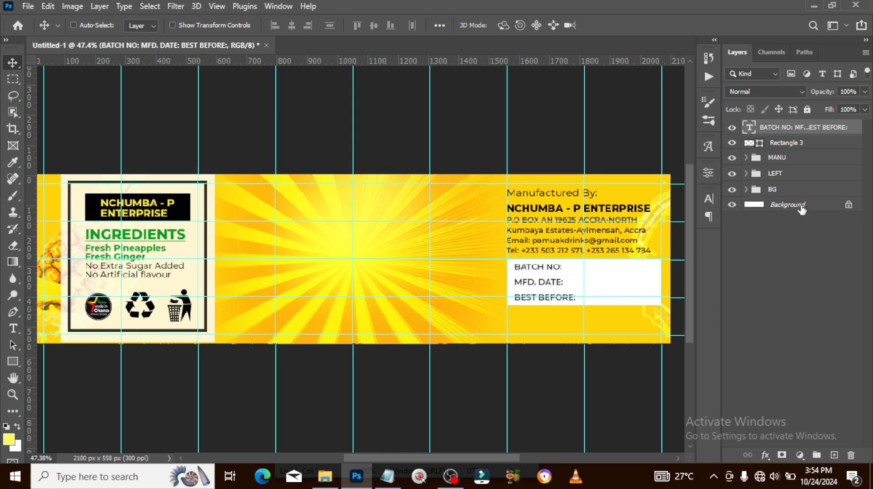
# Group the batch and date text with its white rectangle and name the group BATCH
pyautogui.keyDown('ctrl'); pyautogui.click(779, 145); pyautogui.keyUp('ctrl')
pyautogui.hotkey('ctrl', 'g')
pyautogui.doubleClick(770, 127)
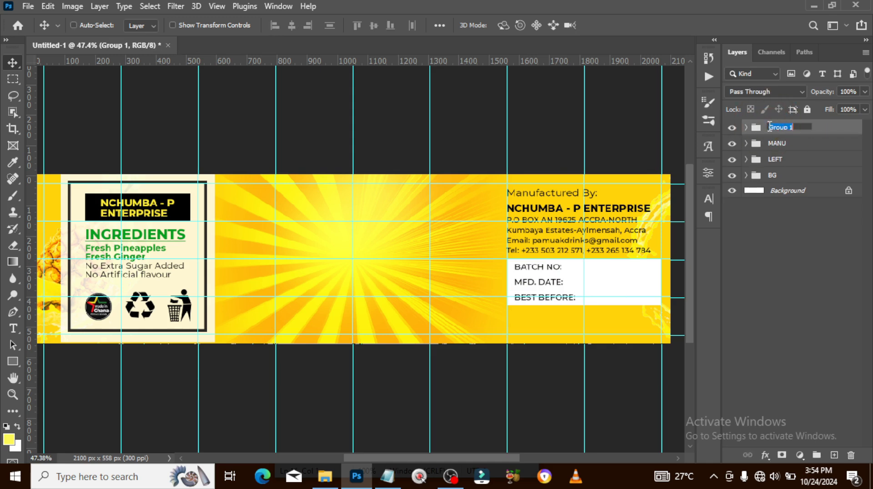
pyautogui.write('BATCH')
pyautogui.press('Return')
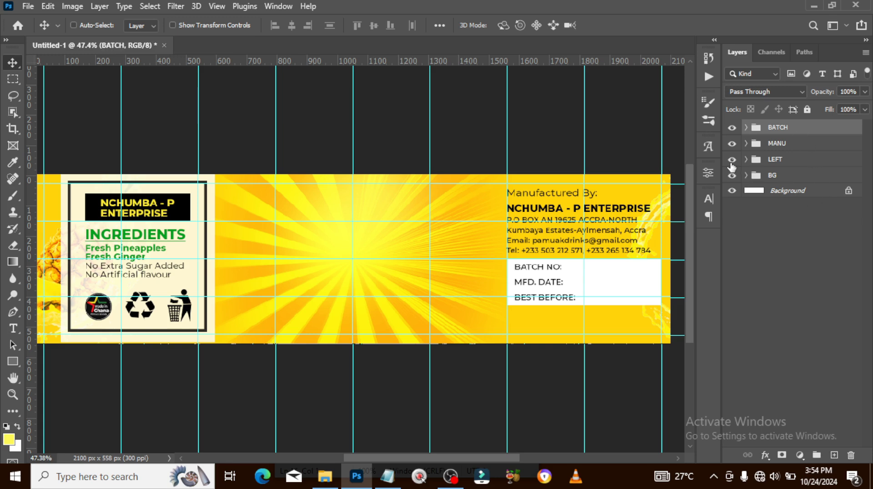
# Add a text layer below the white box containing the "Some Health Benefits" heading and benefits line copied from the Notepad file
pyautogui.press('t')
pyautogui.click(541, 319)
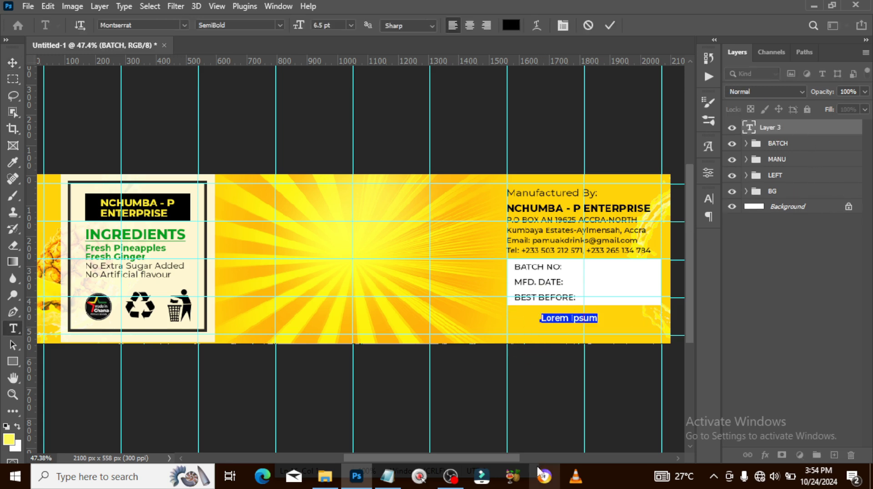
pyautogui.click(387, 477)
pyautogui.scroll(-3, 375, 409)
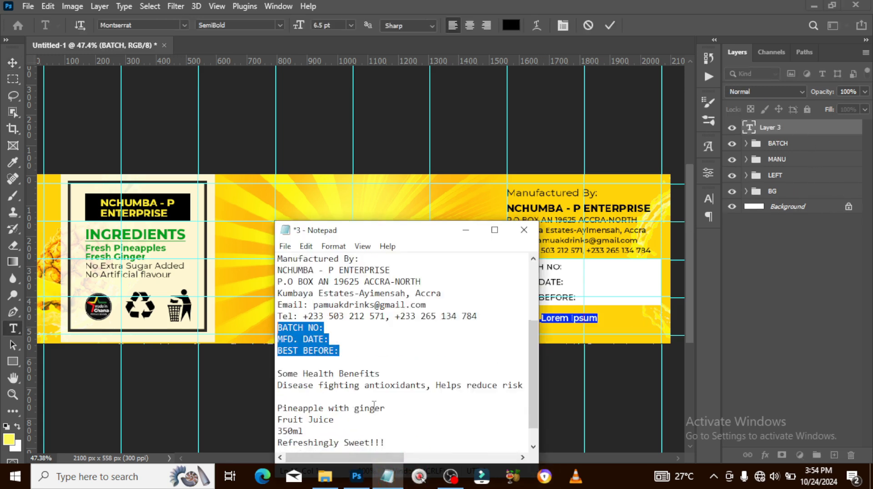
pyautogui.moveTo(279, 350); pyautogui.dragTo(281, 372)
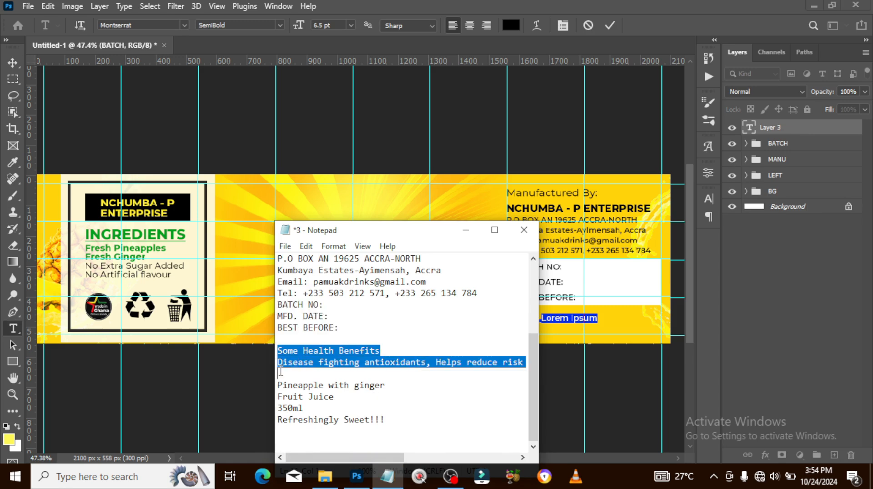
pyautogui.hotkey('ctrl', 'c')
pyautogui.click(553, 4)
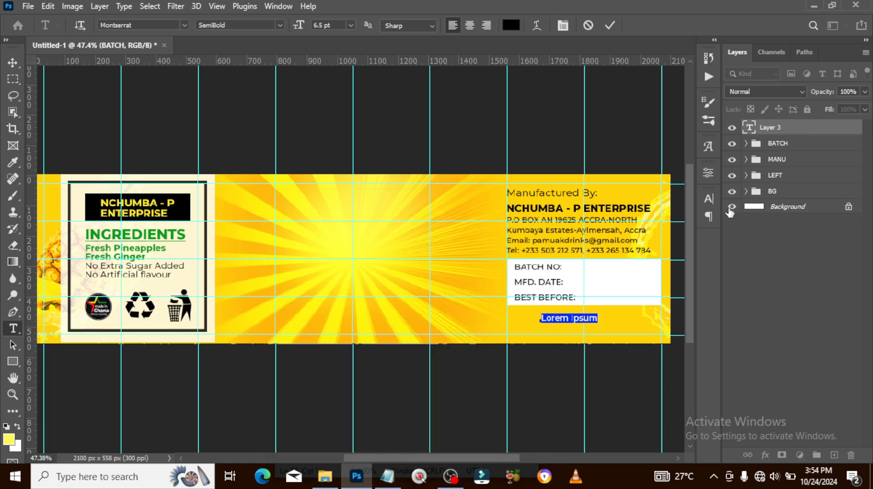
pyautogui.hotkey('ctrl', 'v')
pyautogui.click(767, 129)
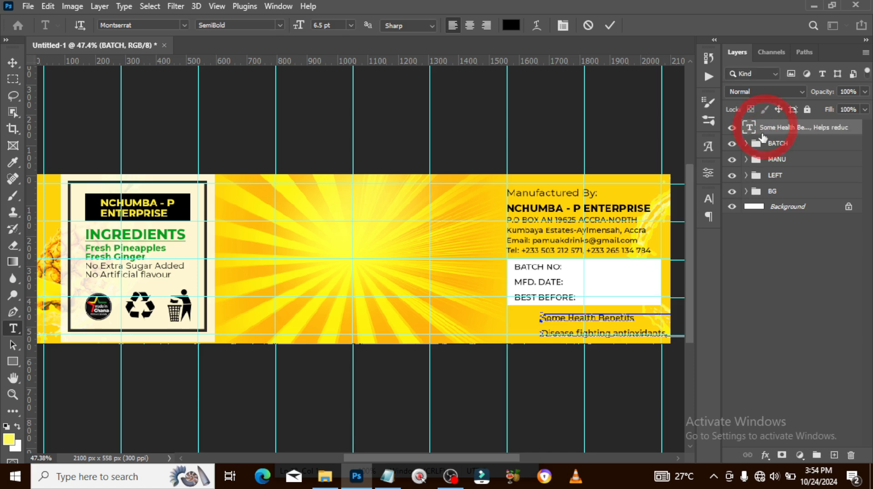
# Move the health benefits text left so it starts just beyond the white box's left edge
pyautogui.click(708, 199)
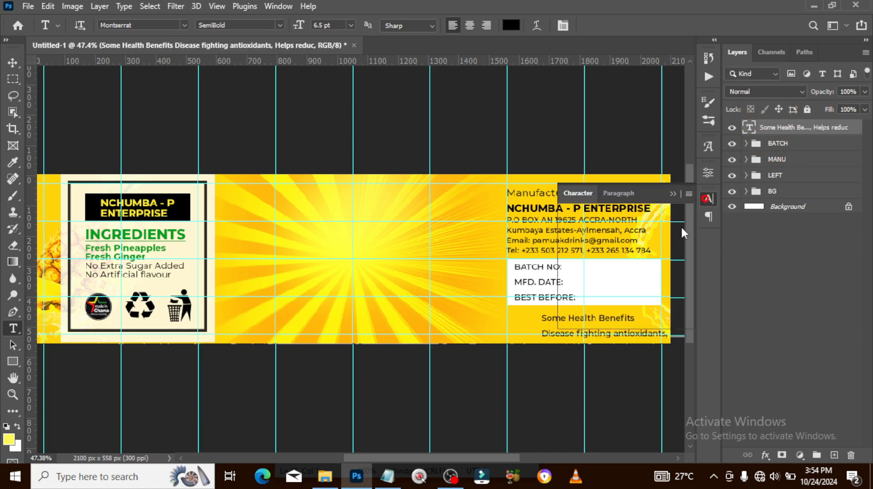
pyautogui.click(673, 193)
pyautogui.press('v')
pyautogui.moveTo(594, 322); pyautogui.dragTo(549, 317)
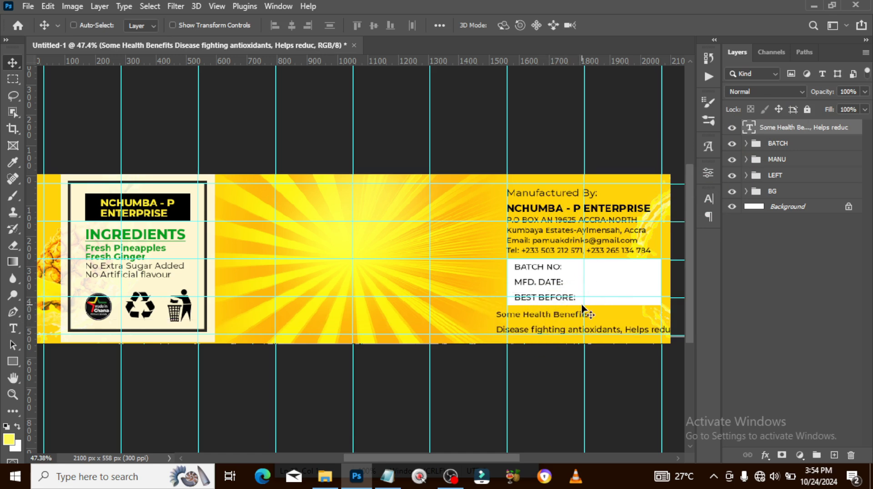
# Set the "Some Health Benefits" heading line to the ExtraBold font style
pyautogui.click(709, 200)
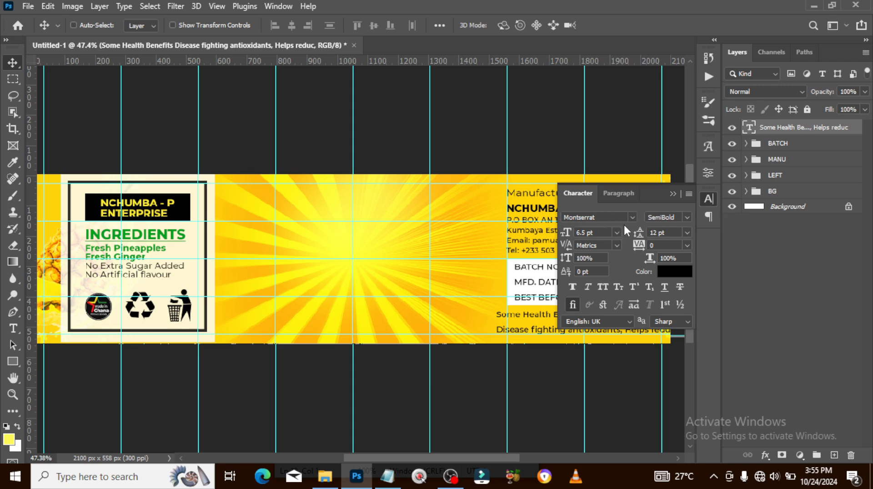
pyautogui.click(684, 214)
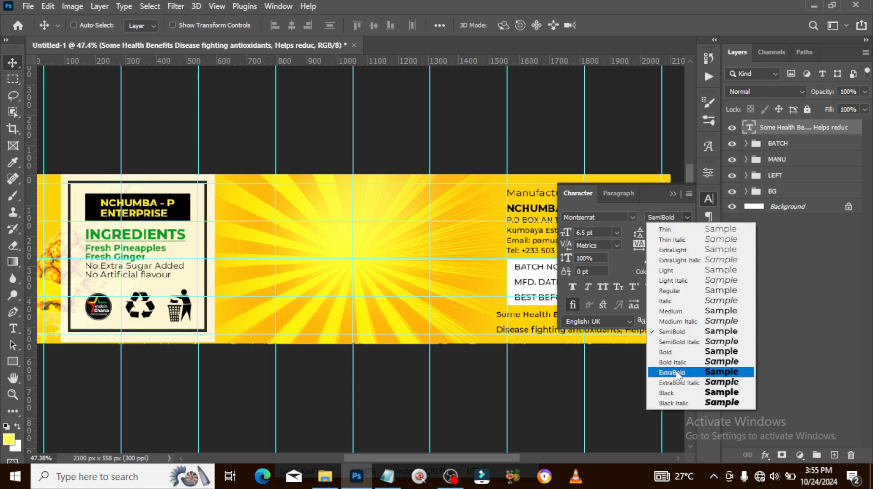
pyautogui.click(692, 14)
pyautogui.doubleClick(752, 130)
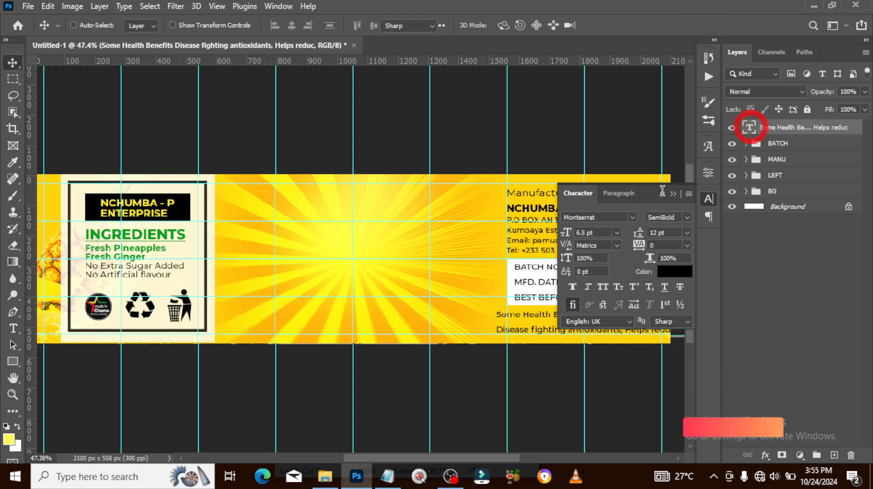
pyautogui.click(673, 193)
pyautogui.moveTo(590, 320); pyautogui.dragTo(468, 316)
pyautogui.click(709, 199)
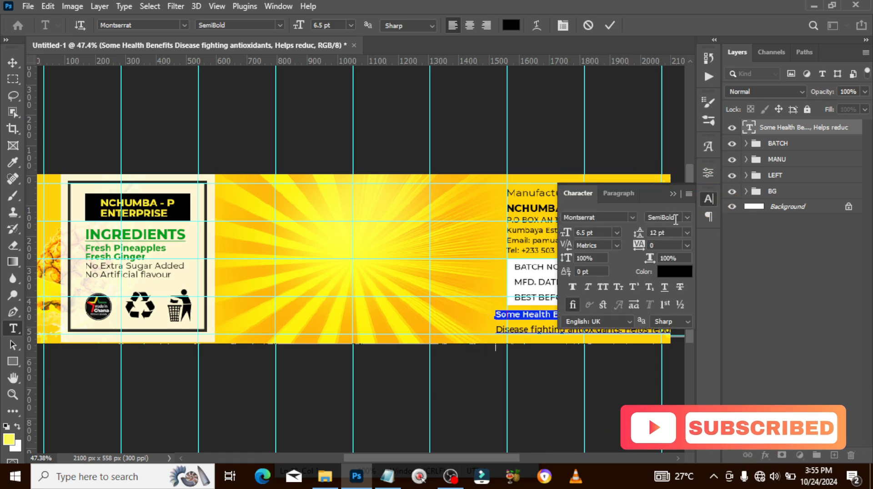
pyautogui.click(680, 217)
pyautogui.click(672, 373)
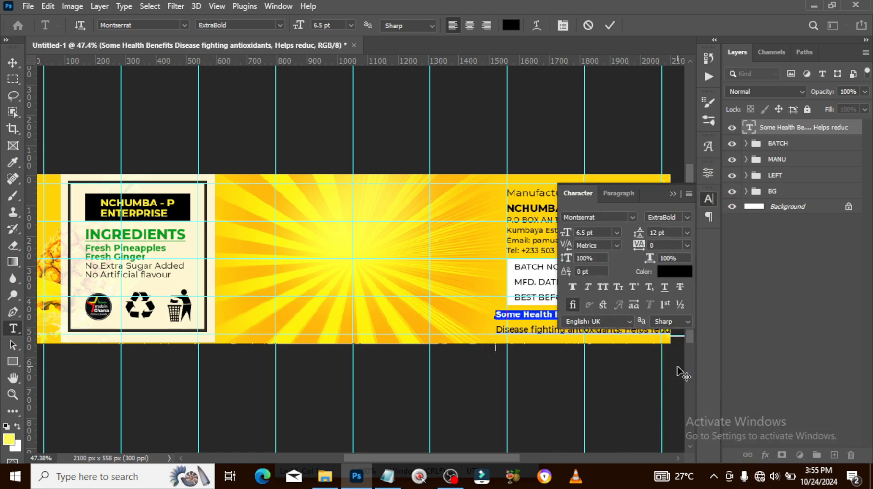
pyautogui.click(764, 131)
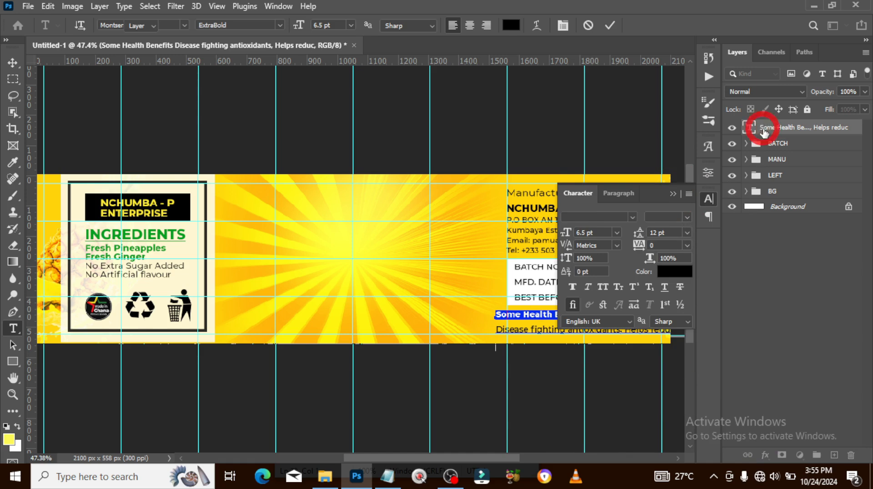
pyautogui.press('v')
# Set both the line spacing and the font size of the health benefits text to 5 pt
pyautogui.click(671, 233)
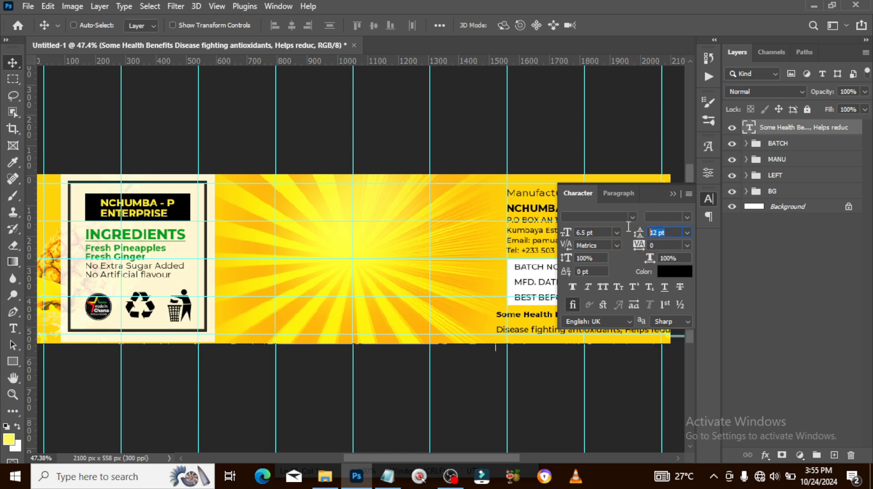
pyautogui.write('5')
pyautogui.press('Return')
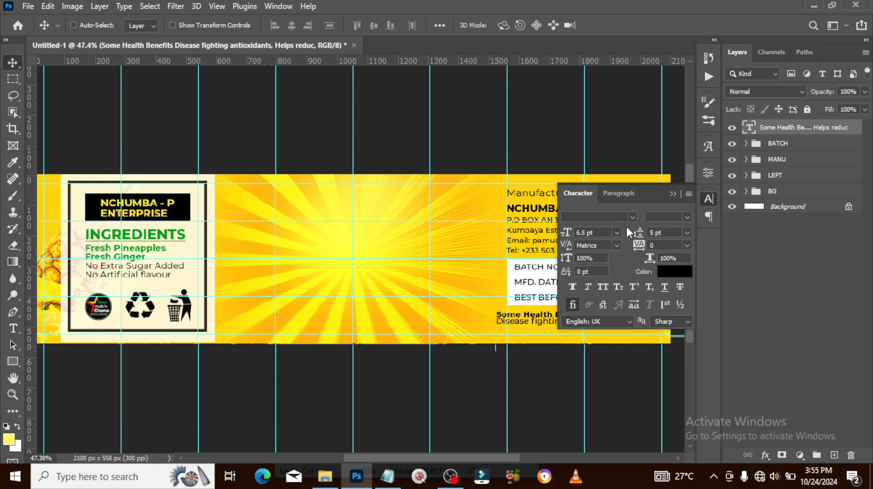
pyautogui.doubleClick(604, 233)
pyautogui.write('5')
pyautogui.press('Return')
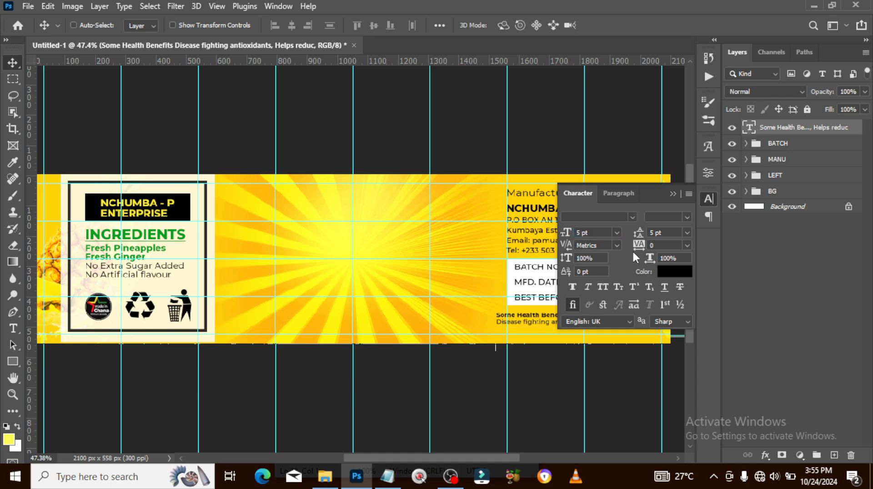
pyautogui.click(673, 194)
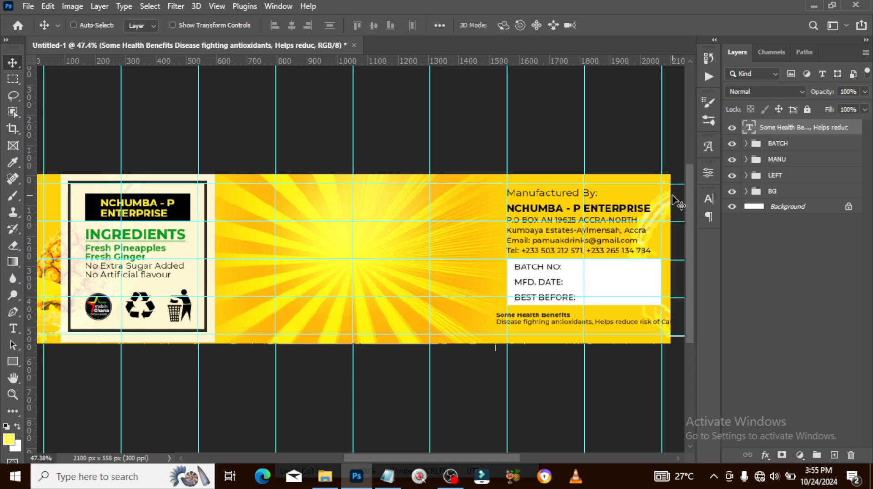
# Break the health benefits line after "Helps reduce risk" so the text continues on a second line
pyautogui.doubleClick(750, 127)
pyautogui.click(654, 322)
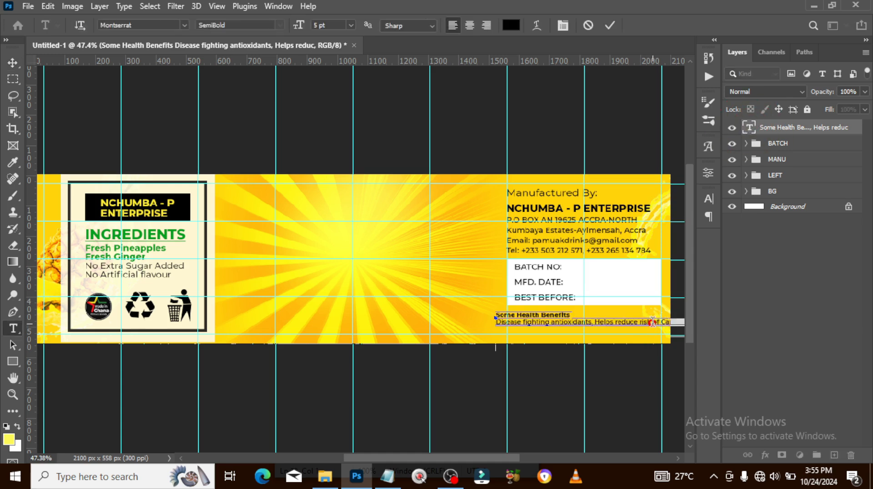
pyautogui.press('Return')
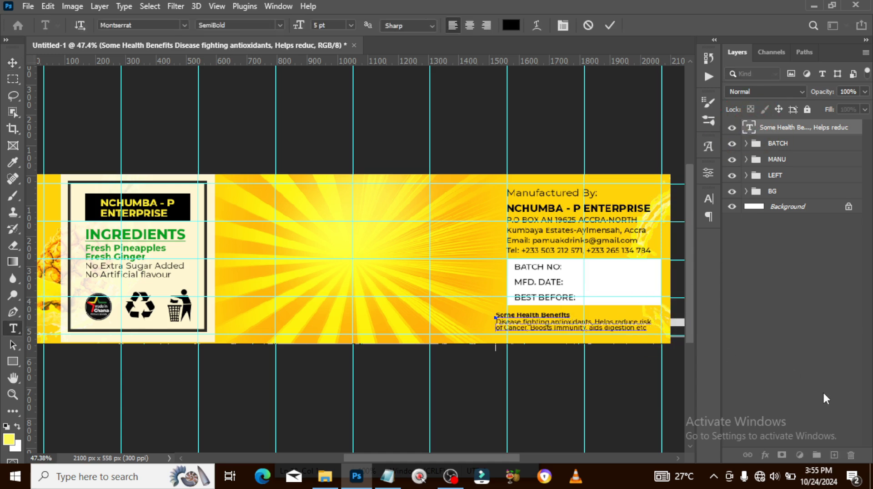
pyautogui.hotkey('ctrl', 'Return')
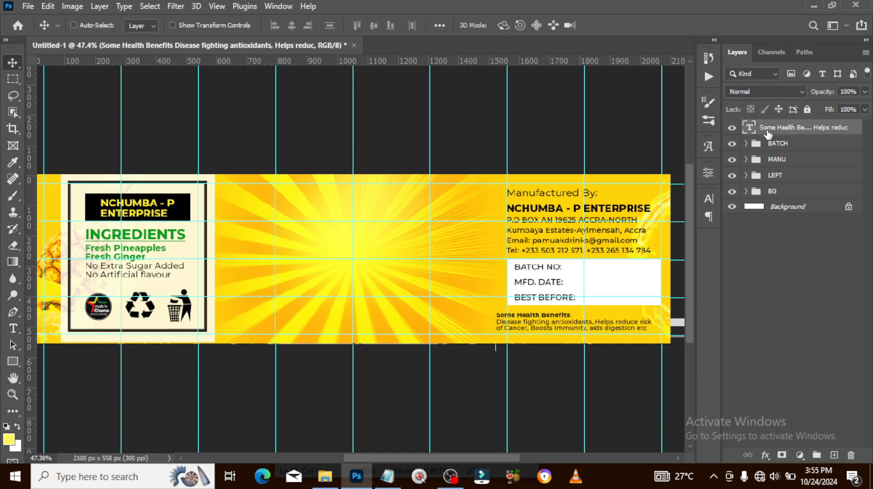
# Set the health benefits text's line spacing to 6 pt and align the text with the white box's left edge
pyautogui.click(710, 202)
pyautogui.click(667, 233)
pyautogui.press('Return')
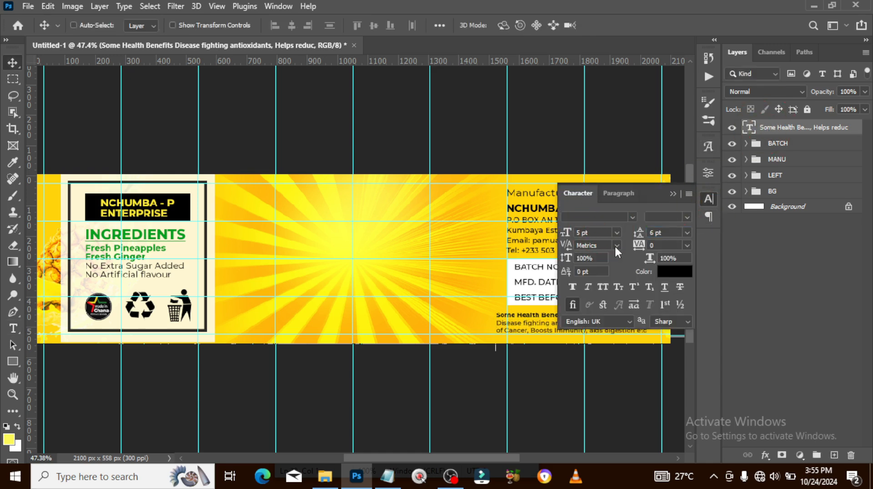
pyautogui.click(672, 194)
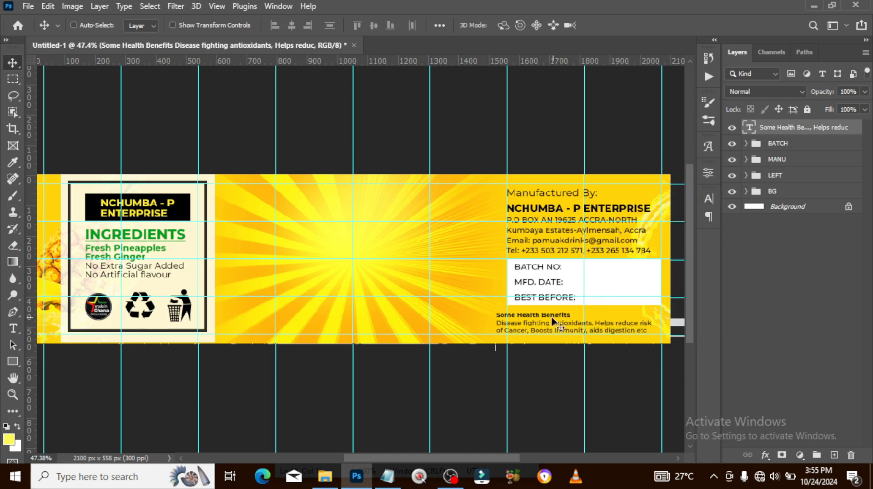
pyautogui.moveTo(556, 323)
pyautogui.mouseDown()
pyautogui.moveTo(592, 296)
pyautogui.moveTo(567, 323)
pyautogui.mouseUp()
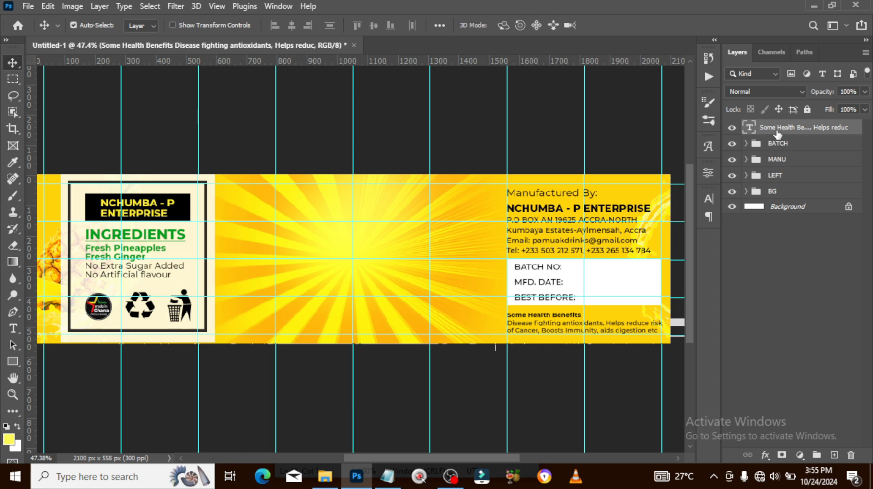
# Put the health benefits text in its own group named BENEFIT and collapse the group
pyautogui.hotkey('ctrl', 'g')
pyautogui.doubleClick(776, 127)
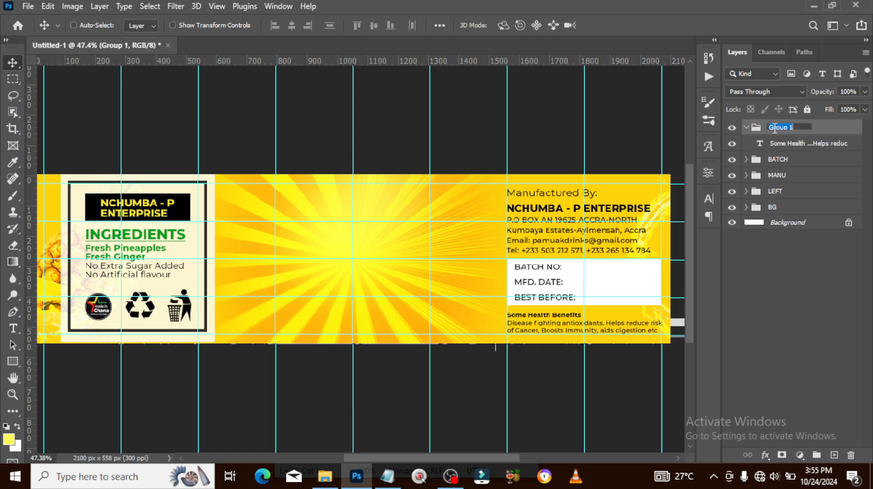
pyautogui.write('BE')
pyautogui.press('Return')
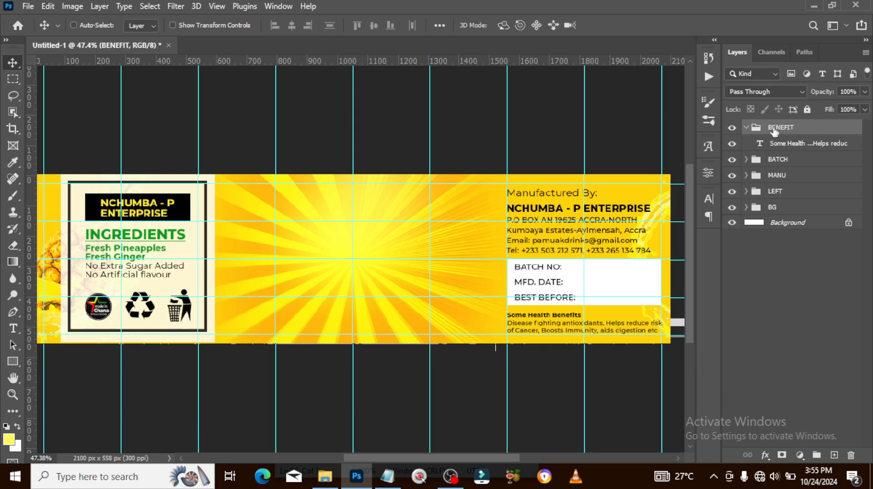
pyautogui.click(747, 129)
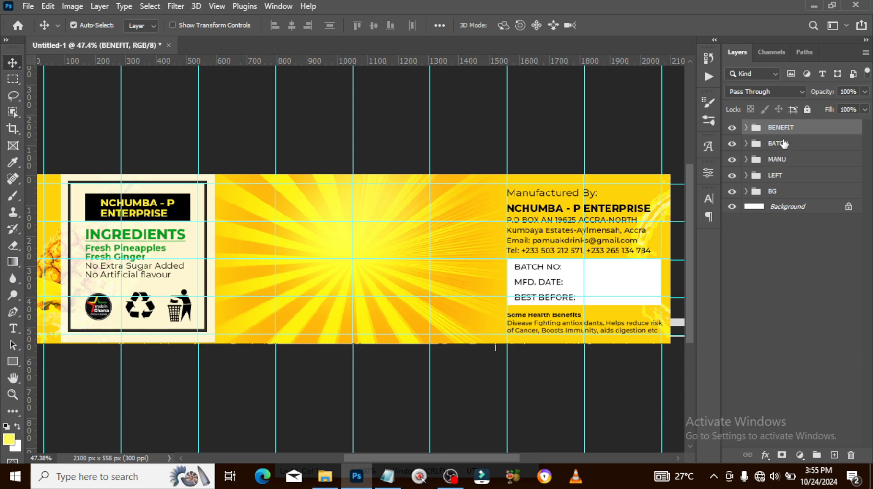
# Group BENEFIT, BATCH and MANU as RIGHT, and move that group left, clear of the splash at the label's right edge
pyautogui.keyDown('ctrl'); pyautogui.click(781, 143); pyautogui.keyUp('ctrl')
pyautogui.keyDown('ctrl'); pyautogui.click(778, 160); pyautogui.keyUp('ctrl')
pyautogui.hotkey('ctrl', 'g')
pyautogui.doubleClick(779, 128)
pyautogui.write('RIGHT')
pyautogui.press('Return')
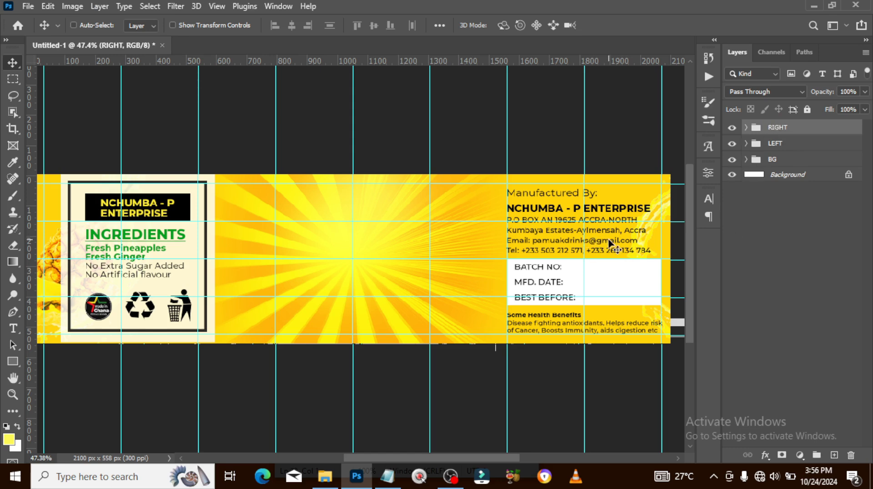
pyautogui.moveTo(607, 240); pyautogui.dragTo(586, 241)
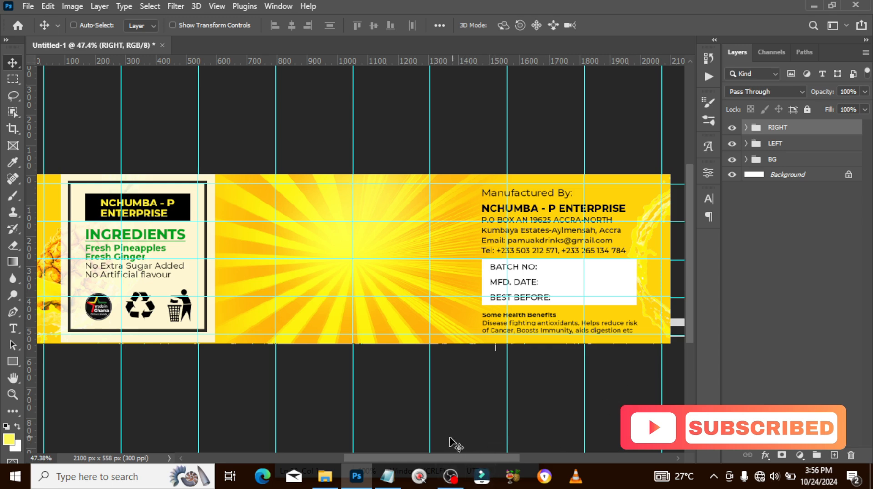
# Place ginger image 1 from the FILES folder on the label, scale it down, and return to the folder
pyautogui.moveTo(395, 482)
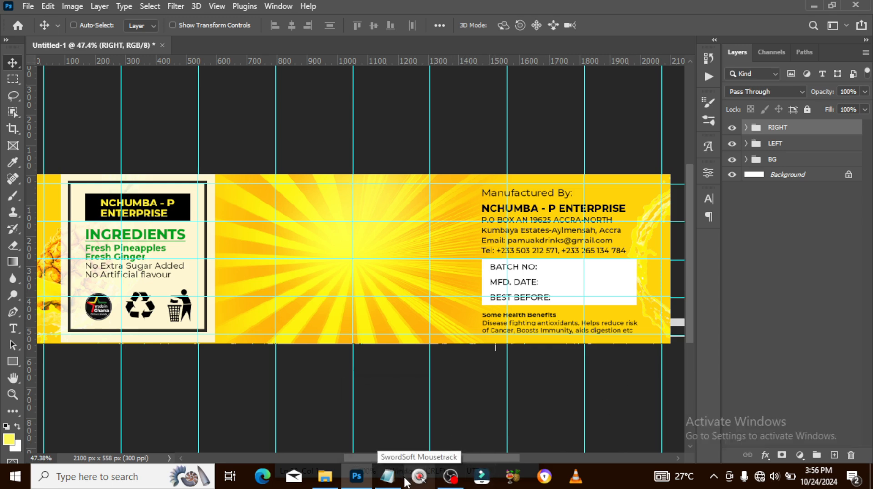
pyautogui.moveTo(326, 477)
pyautogui.click(371, 372)
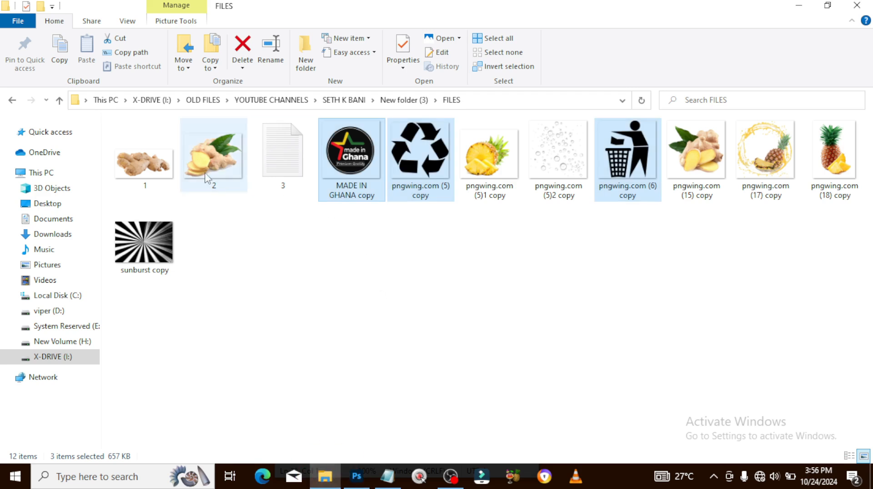
pyautogui.moveTo(154, 170); pyautogui.dragTo(397, 318)
pyautogui.moveTo(522, 346); pyautogui.dragTo(370, 306)
pyautogui.press('Return')
pyautogui.hotkey('alt', 'Tab')
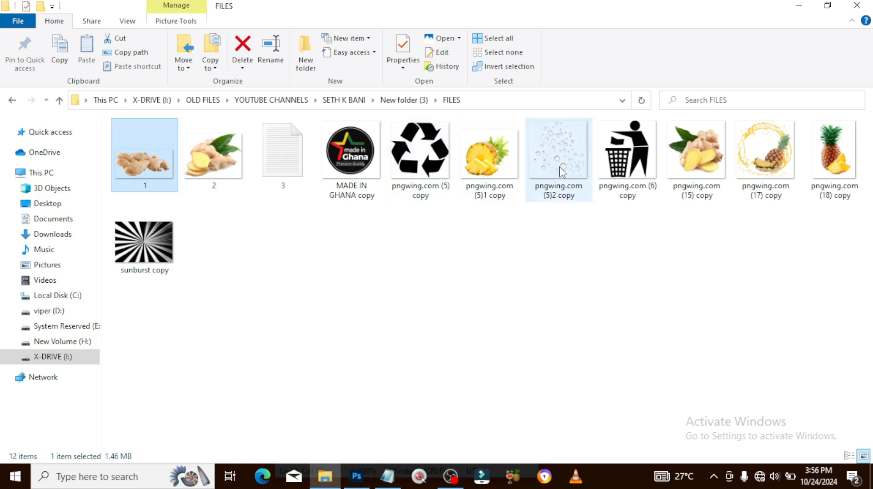
# Place ginger image 2 on the label, scale it down, and position it over the left part of ginger image 1
pyautogui.moveTo(318, 332); pyautogui.dragTo(339, 317)
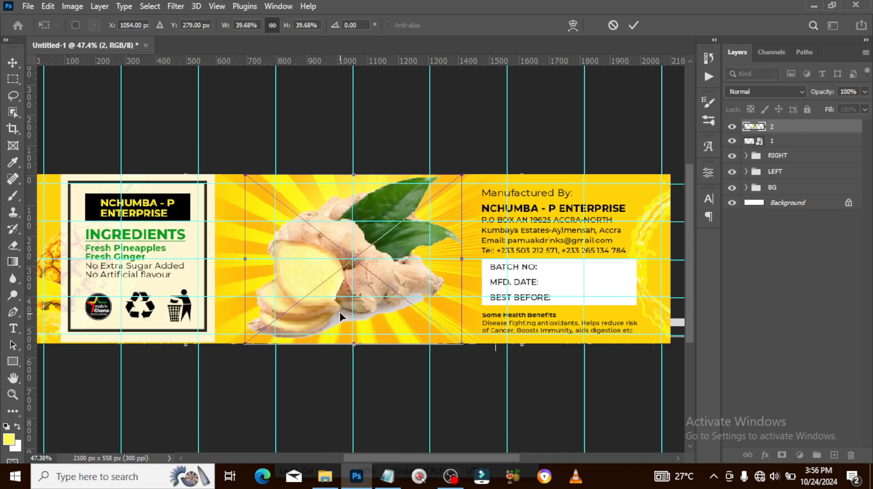
pyautogui.moveTo(461, 344); pyautogui.dragTo(388, 308)
pyautogui.moveTo(374, 254); pyautogui.dragTo(343, 283)
pyautogui.press('Return')
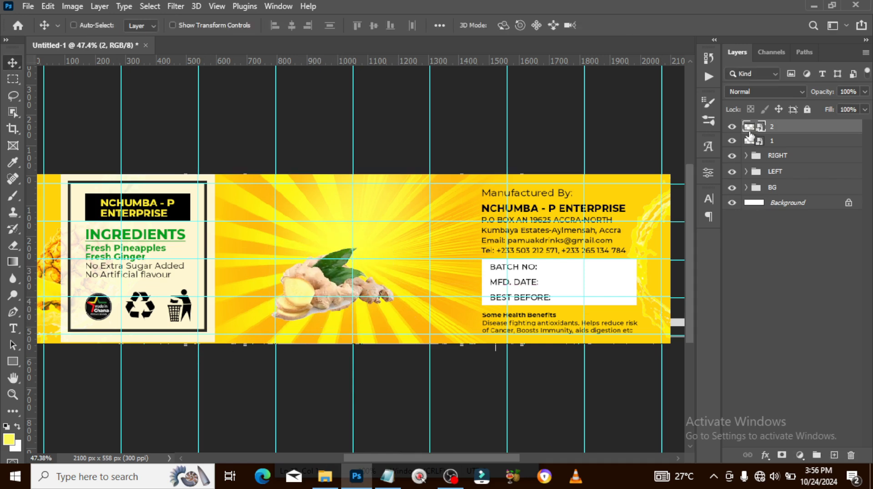
# Set layer 2's blend mode to Linear Burn, duplicate the layer, and set the copy's blend mode to Normal
pyautogui.click(746, 93)
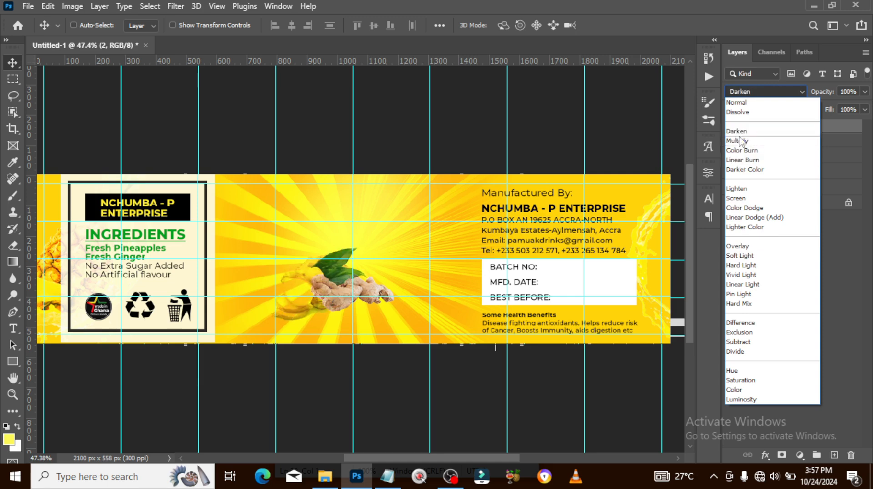
pyautogui.click(738, 160)
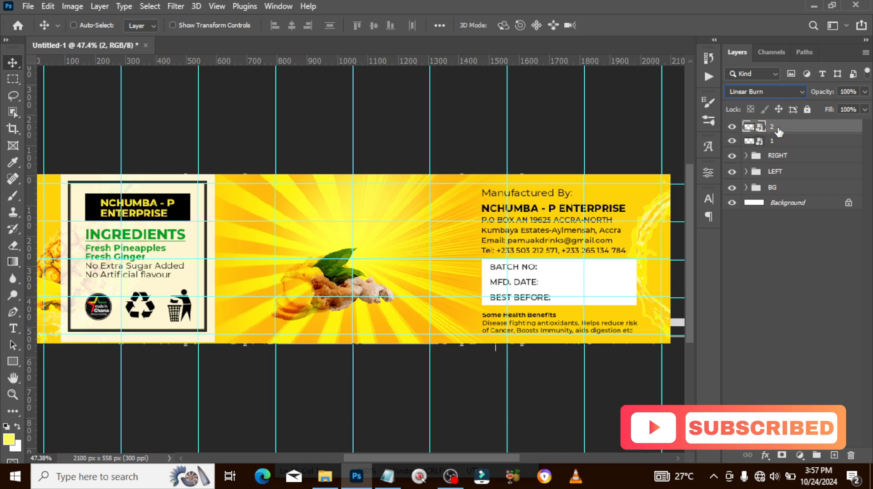
pyautogui.hotkey('ctrl', 'j')
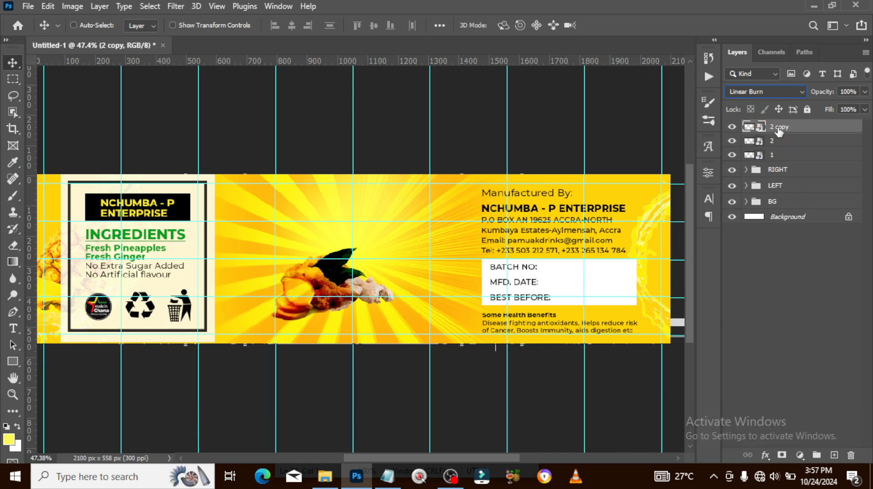
pyautogui.click(757, 88)
pyautogui.click(747, 92)
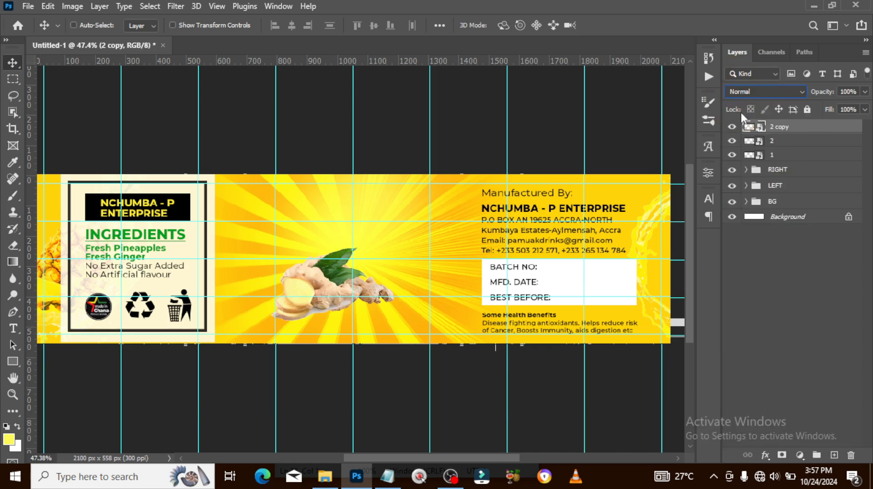
# Add a layer mask to the 2 copy layer and paint black with a smaller brush over the pale shadow beneath the ginger
pyautogui.click(782, 455)
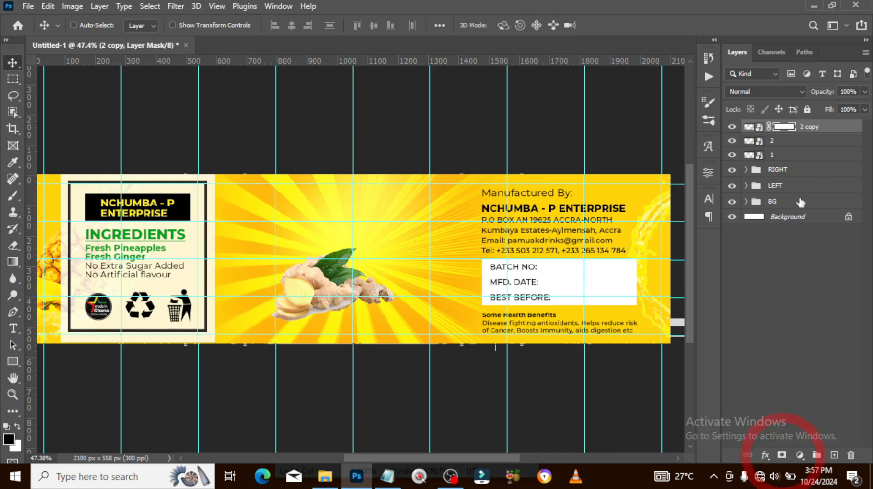
pyautogui.press('b')
pyautogui.press('[')
pyautogui.press('[')
pyautogui.press('[')
pyautogui.press('[')
pyautogui.press('[')
pyautogui.press('[')
pyautogui.press('[')
pyautogui.press('[')
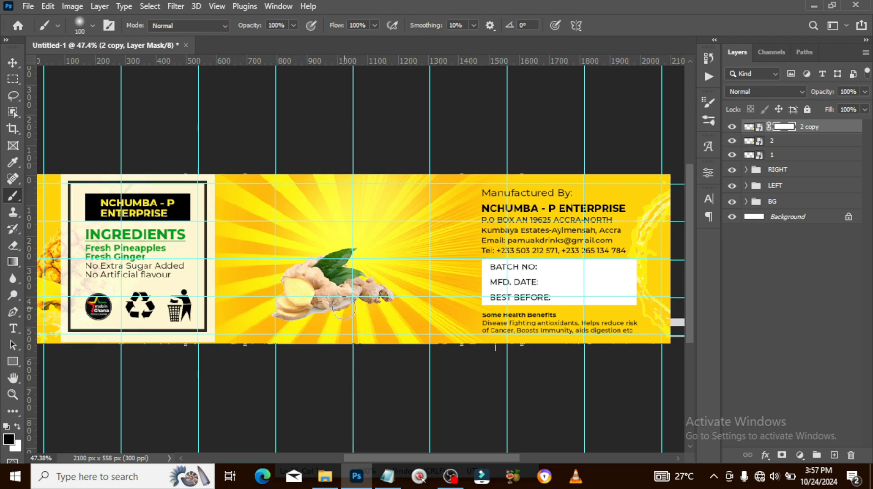
pyautogui.moveTo(345, 309); pyautogui.dragTo(267, 320)
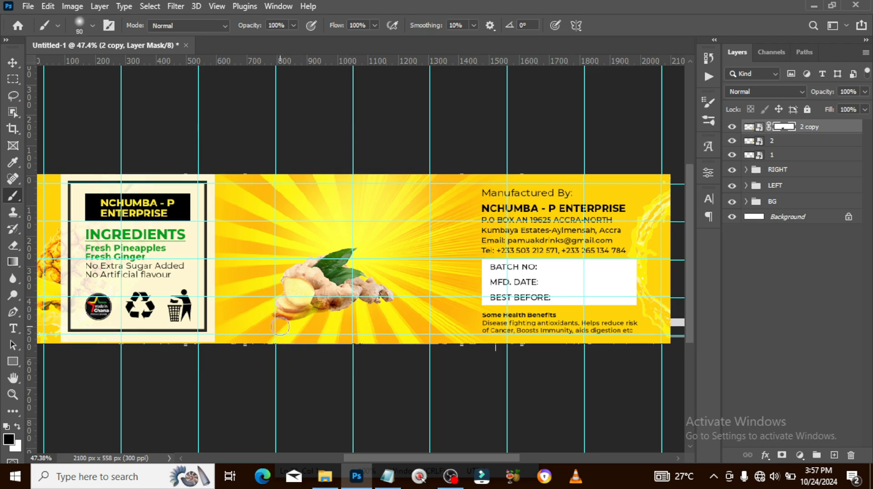
# Paint white on the 2 copy mask along the lower edge of the ginger to restore the masked parts
pyautogui.press('c')
pyautogui.press('b')
pyautogui.press('x')
pyautogui.moveTo(280, 319)
pyautogui.mouseDown()
pyautogui.moveTo(309, 305)
pyautogui.moveTo(309, 281)
pyautogui.moveTo(321, 300)
pyautogui.moveTo(339, 302)
pyautogui.moveTo(341, 287)
pyautogui.mouseUp()
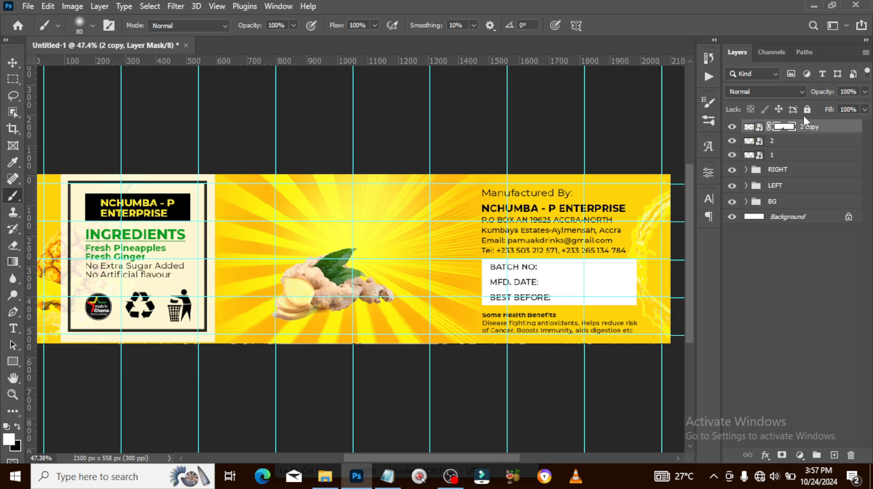
# Group layers 2 copy, 2 and 1 together and name the group ginger
pyautogui.keyDown('shift'); pyautogui.click(780, 139); pyautogui.keyUp('shift')
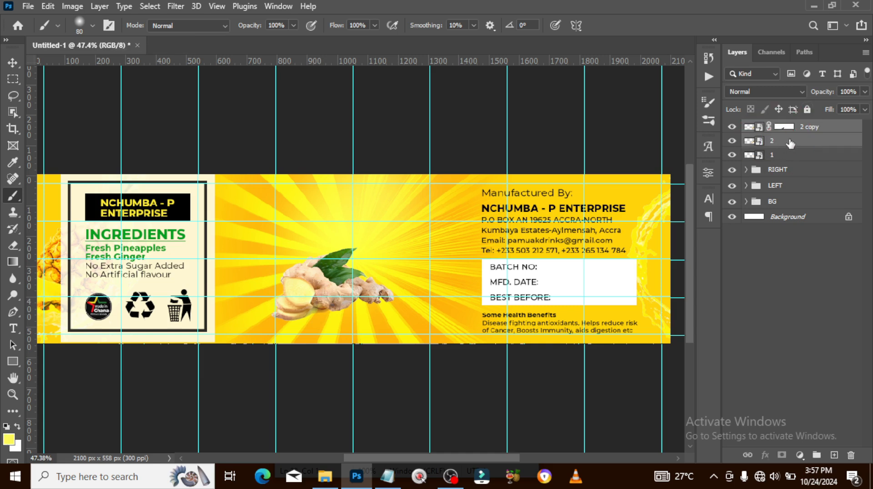
pyautogui.keyDown('shift'); pyautogui.click(781, 157); pyautogui.keyUp('shift')
pyautogui.hotkey('ctrl', 'g')
pyautogui.doubleClick(780, 131)
pyautogui.write('a')
pyautogui.write('inger')
pyautogui.press('Return')
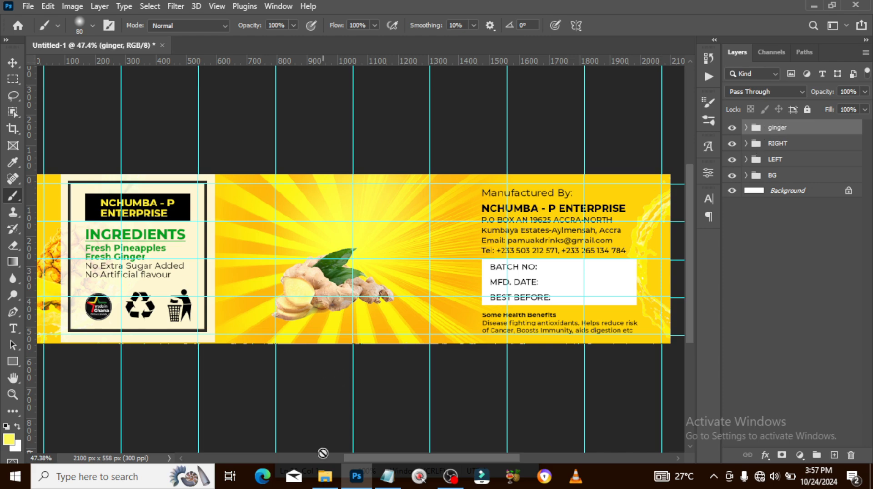
# Place pngwing.com (18) copy from the FILES folder, enlarge the pineapple, and tilt it with its crown toward the upper left
pyautogui.click(325, 475)
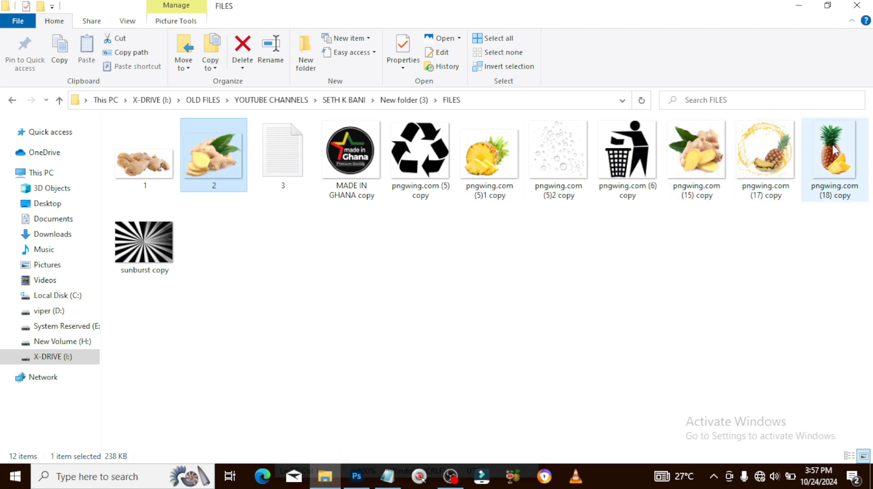
pyautogui.click(835, 162)
pyautogui.moveTo(835, 163); pyautogui.dragTo(297, 324)
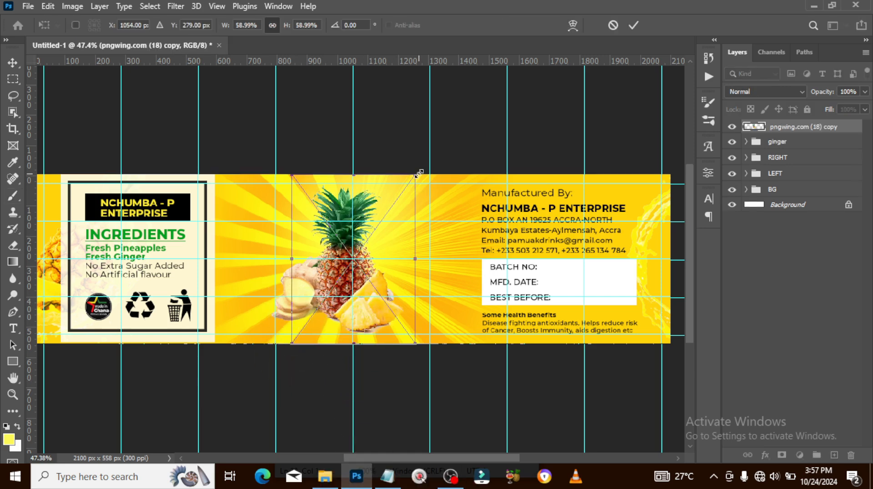
pyautogui.moveTo(420, 170); pyautogui.dragTo(406, 109)
pyautogui.moveTo(338, 144); pyautogui.dragTo(328, 111)
pyautogui.moveTo(334, 245)
pyautogui.mouseDown()
pyautogui.moveTo(323, 221)
pyautogui.moveTo(339, 227)
pyautogui.moveTo(322, 234)
pyautogui.mouseUp()
pyautogui.press('b')
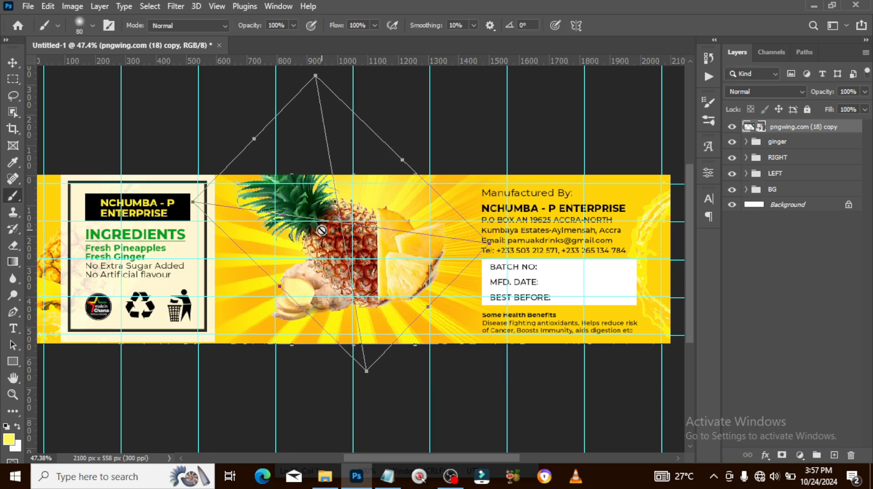
# Move the pineapple layer below the ginger group and nudge the pineapple slightly into place behind the ginger
pyautogui.moveTo(776, 127); pyautogui.dragTo(779, 149)
pyautogui.press('v')
pyautogui.moveTo(395, 242); pyautogui.dragTo(396, 242)
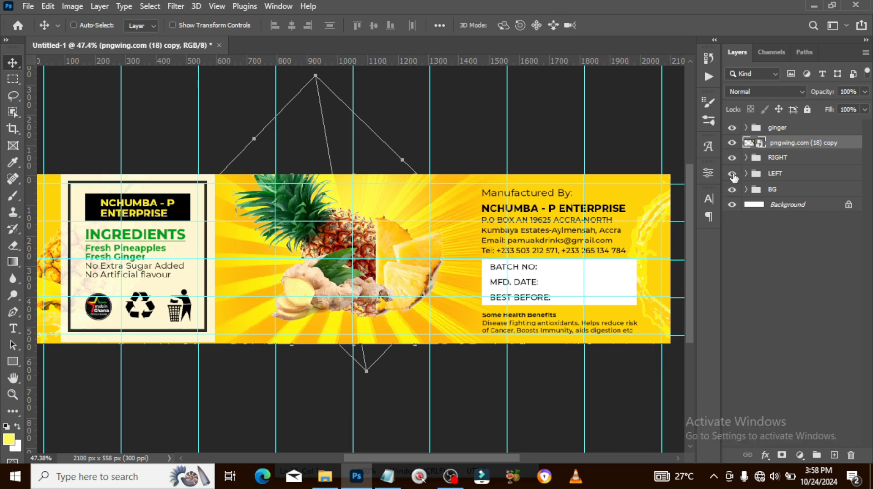
# Add a layer mask to the pineapple and paint black with a size 25 brush over the shadow beneath the cut slices
pyautogui.click(782, 456)
pyautogui.press('b')
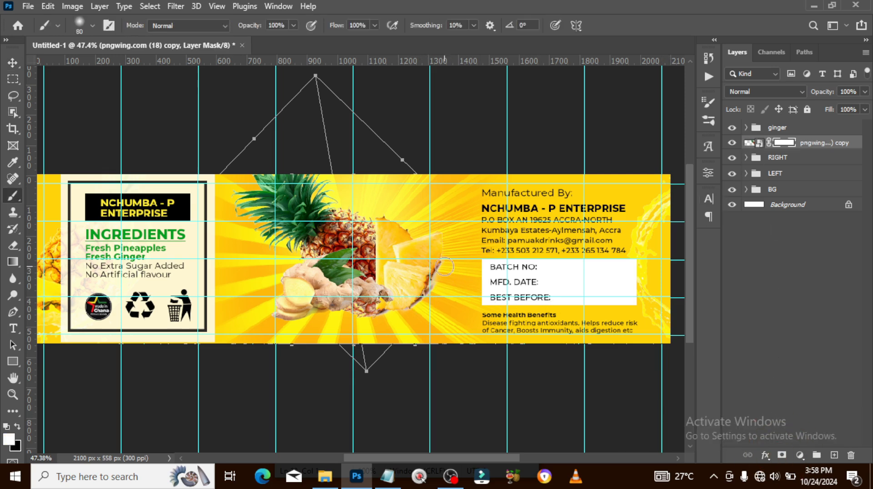
pyautogui.scroll(3, 448, 273)
pyautogui.press(']')
pyautogui.press('[')
pyautogui.press('[')
pyautogui.press('[')
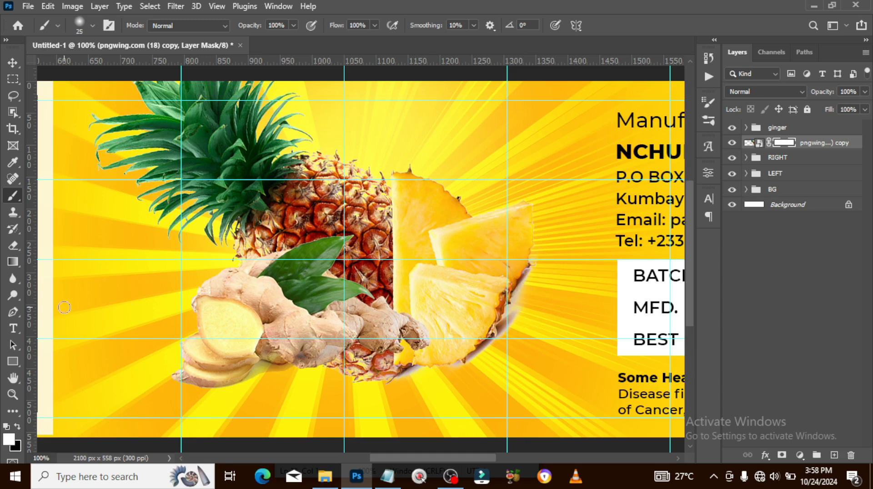
pyautogui.click(18, 428)
pyautogui.moveTo(517, 304)
pyautogui.mouseDown()
pyautogui.moveTo(494, 346)
pyautogui.moveTo(470, 363)
pyautogui.moveTo(389, 381)
pyautogui.mouseUp()
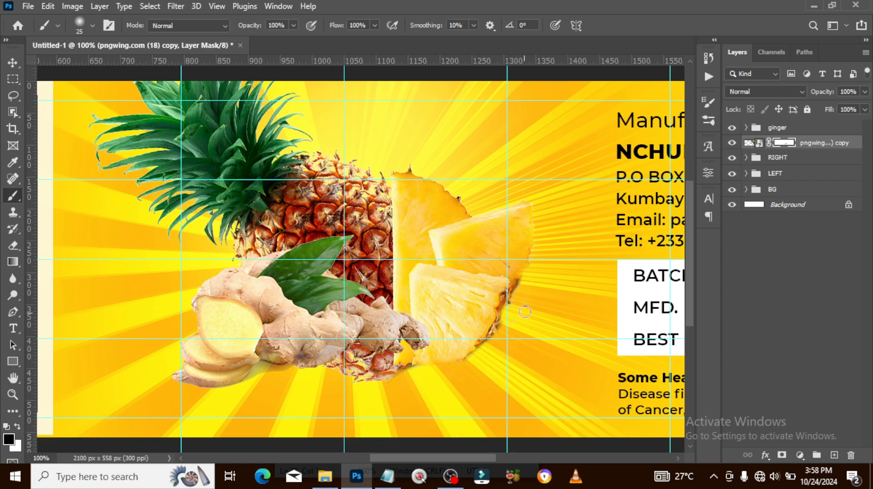
pyautogui.hotkey('ctrl', '0')
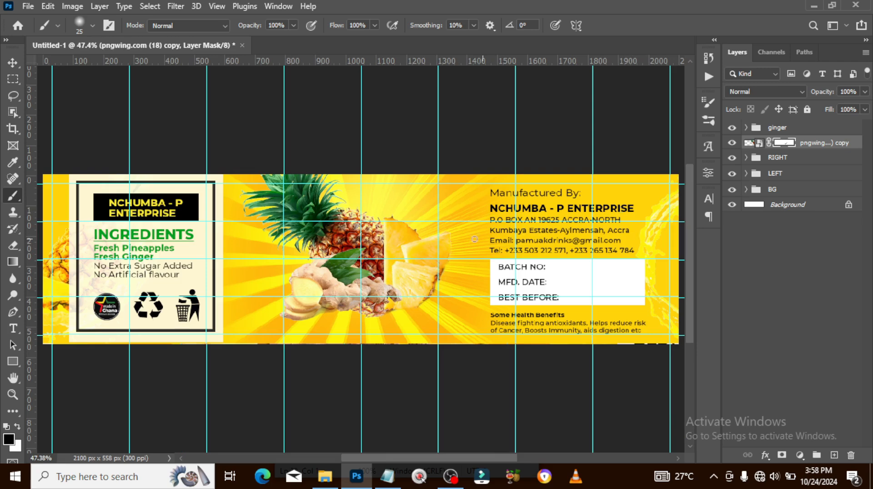
# Place pngwing.com (5)1 copy from the FILES folder, scale it down, and position the cut pineapple left of the whole pineapple
pyautogui.click(325, 477)
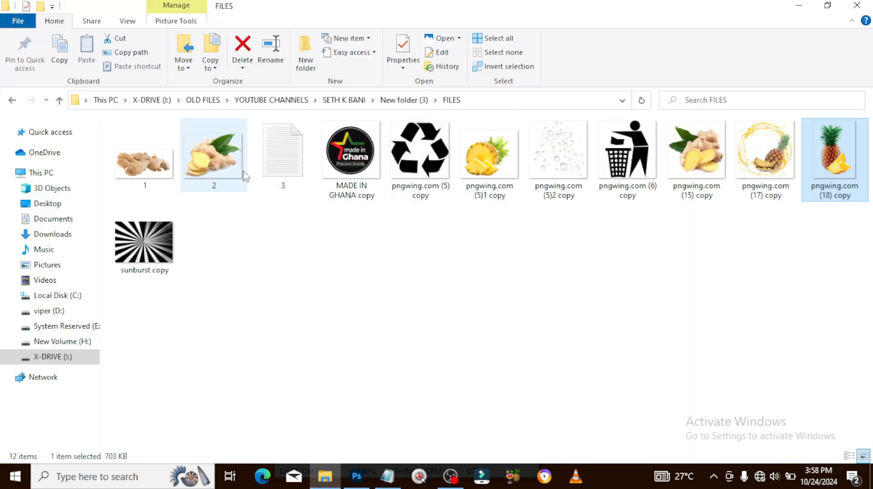
pyautogui.moveTo(482, 164); pyautogui.dragTo(341, 276)
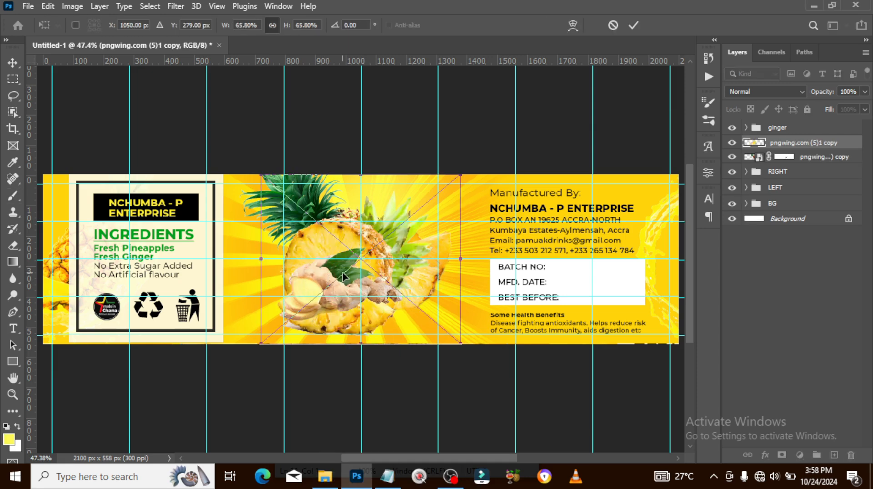
pyautogui.moveTo(459, 178); pyautogui.dragTo(421, 208)
pyautogui.moveTo(402, 247); pyautogui.dragTo(339, 242)
pyautogui.moveTo(357, 203); pyautogui.dragTo(376, 188)
pyautogui.press('Return')
pyautogui.press('b')
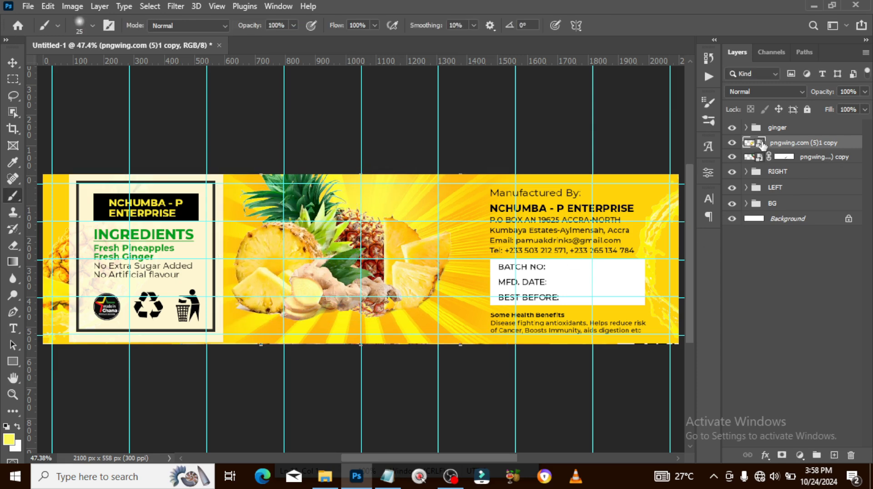
# Move the pngwing.com (5)1 copy layer below the whole pineapple layer, keeping its blend mode at Normal
pyautogui.moveTo(780, 142); pyautogui.dragTo(789, 165)
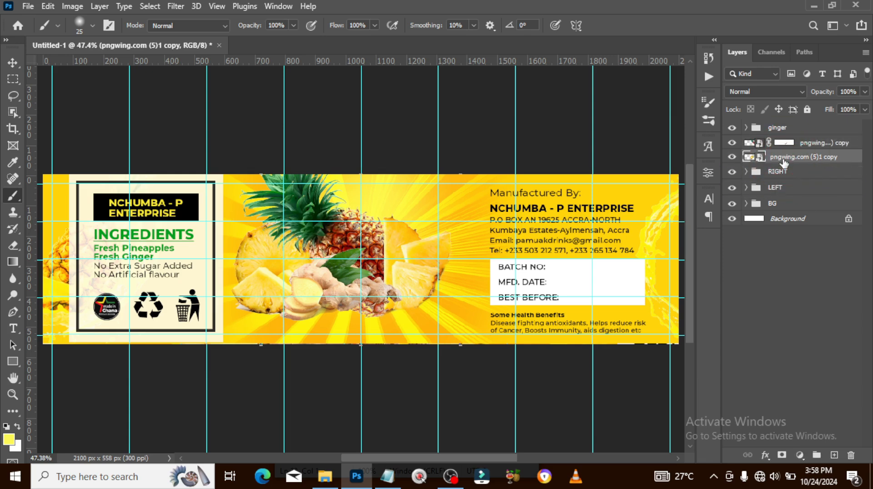
pyautogui.click(765, 91)
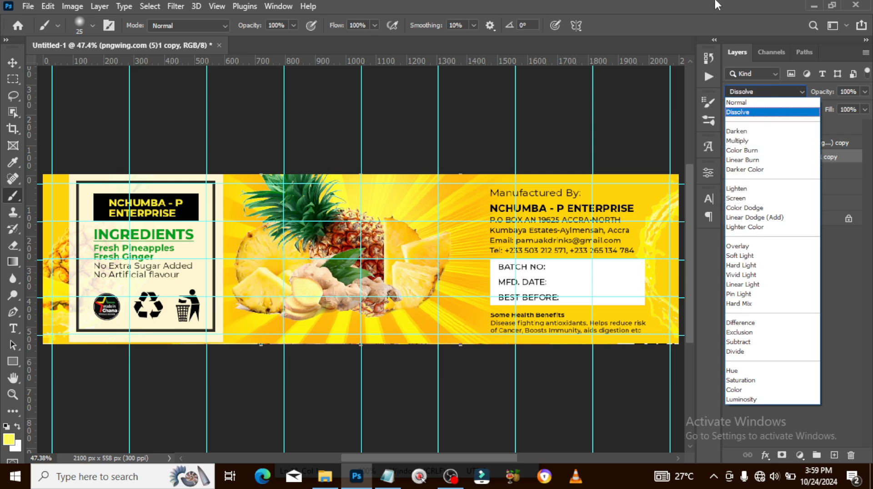
pyautogui.click(696, 5)
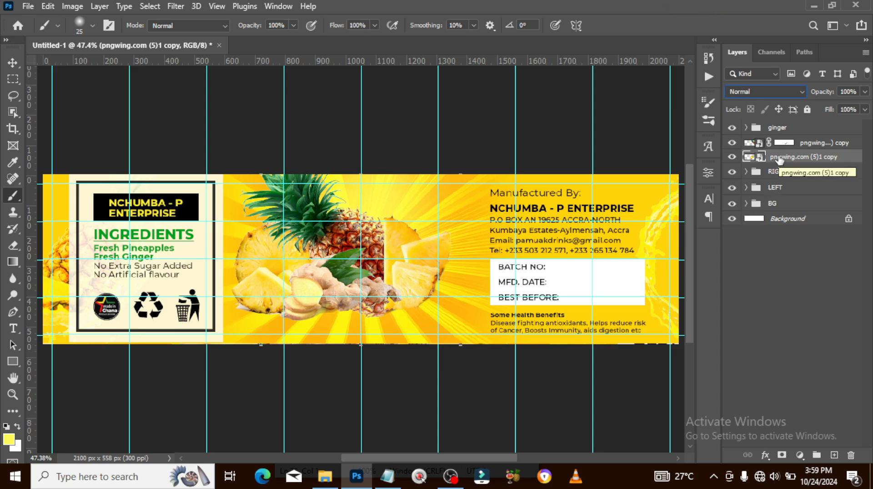
# Add a Curves adjustment clipped to the pngwing.com (5)1 copy layer and adjust its curve
pyautogui.click(799, 455)
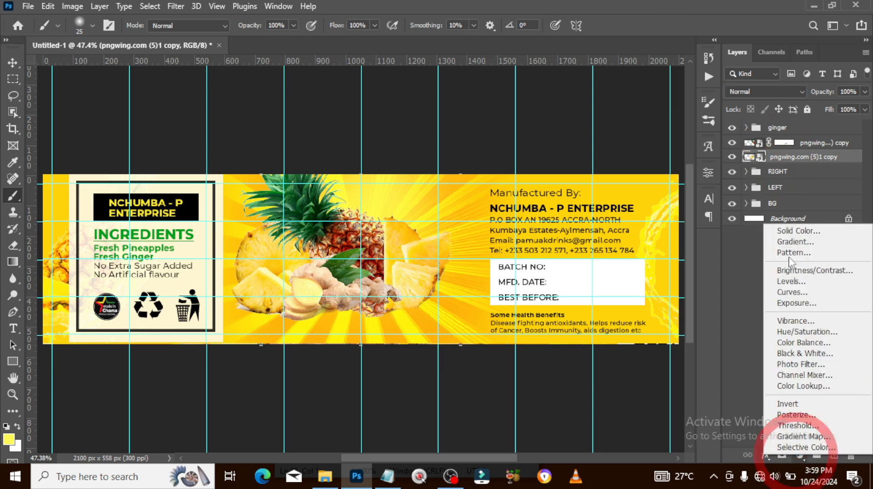
pyautogui.click(794, 293)
pyautogui.moveTo(553, 374); pyautogui.dragTo(580, 382)
pyautogui.click(669, 167)
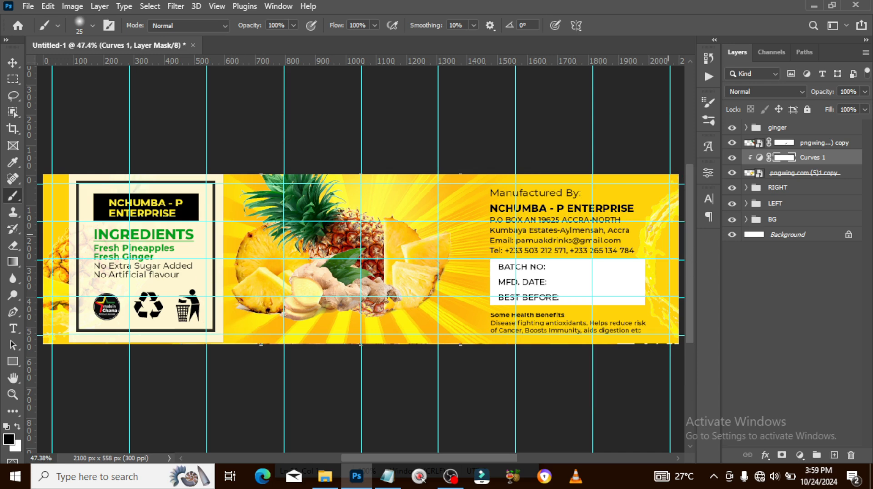
# Add a layer mask to the pngwing.com (5)1 copy layer and shift the cut pineapple slightly right
pyautogui.click(780, 176)
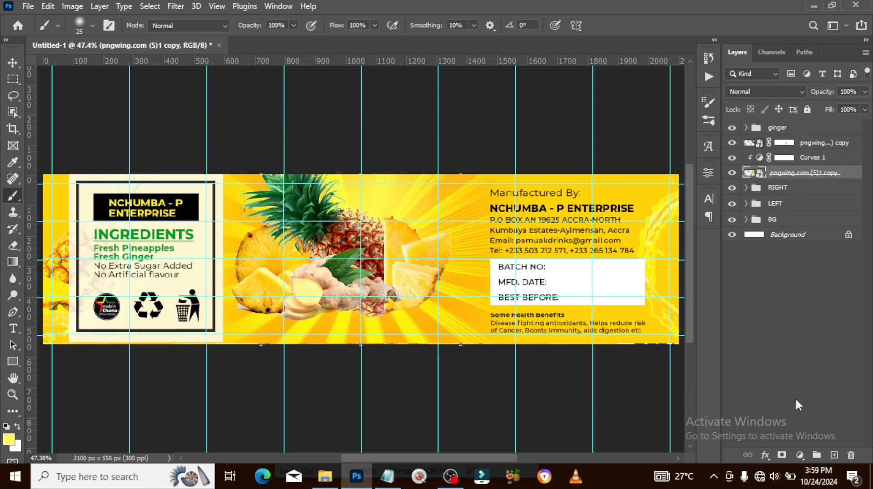
pyautogui.click(782, 456)
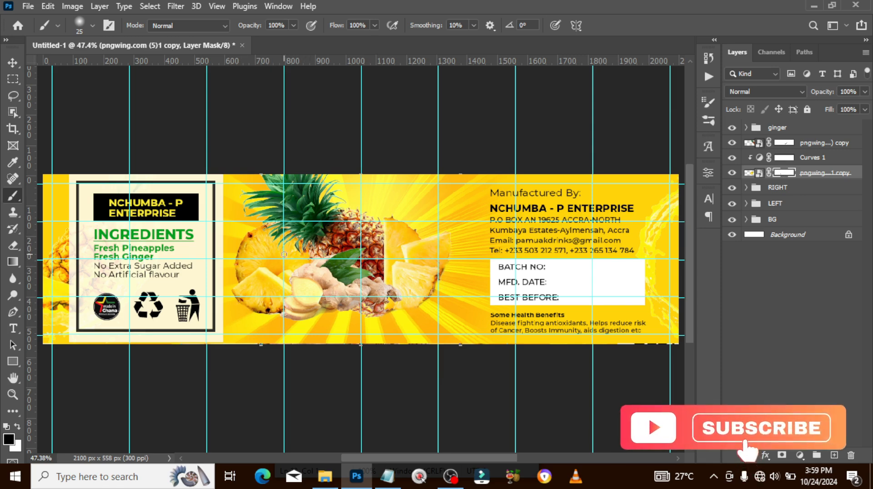
pyautogui.press('v')
pyautogui.moveTo(248, 272)
pyautogui.mouseDown()
pyautogui.moveTo(284, 244)
pyautogui.moveTo(234, 264)
pyautogui.moveTo(255, 272)
pyautogui.mouseUp()
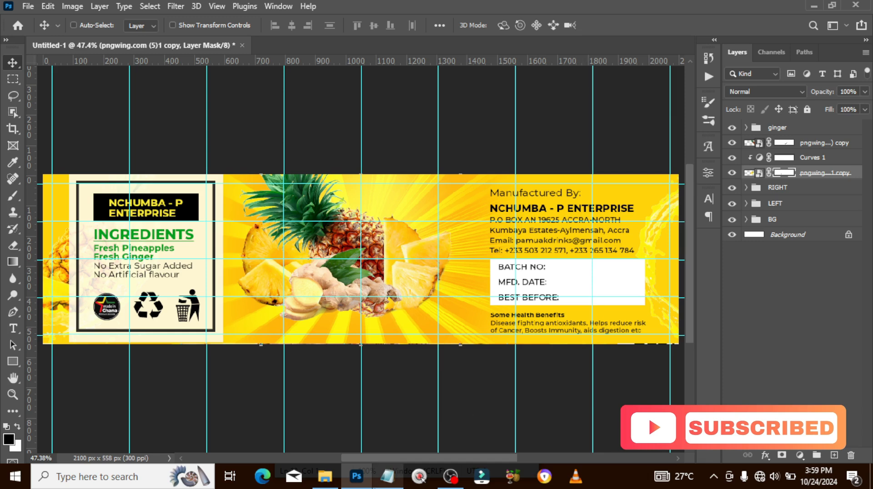
# Place pngwing.com (15) copy from the FILES folder, scale the ginger down, flip it horizontally, and position it behind the pineapple's upper right
pyautogui.moveTo(325, 482)
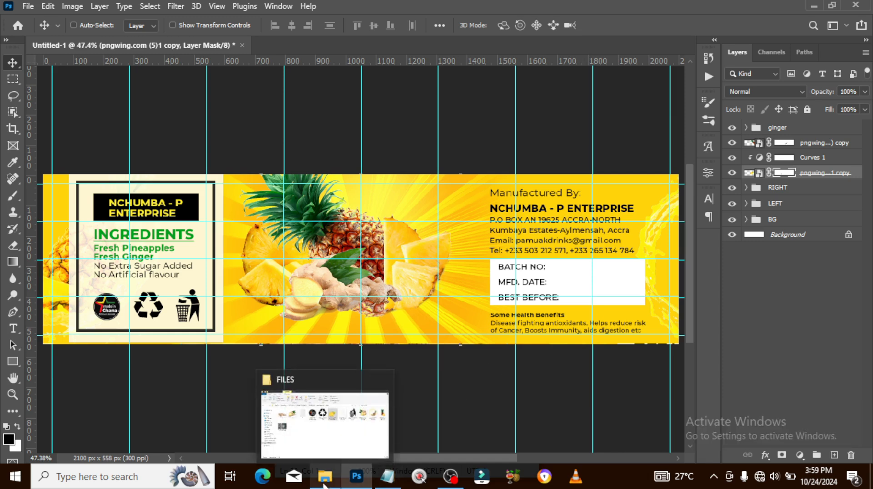
pyautogui.click(315, 429)
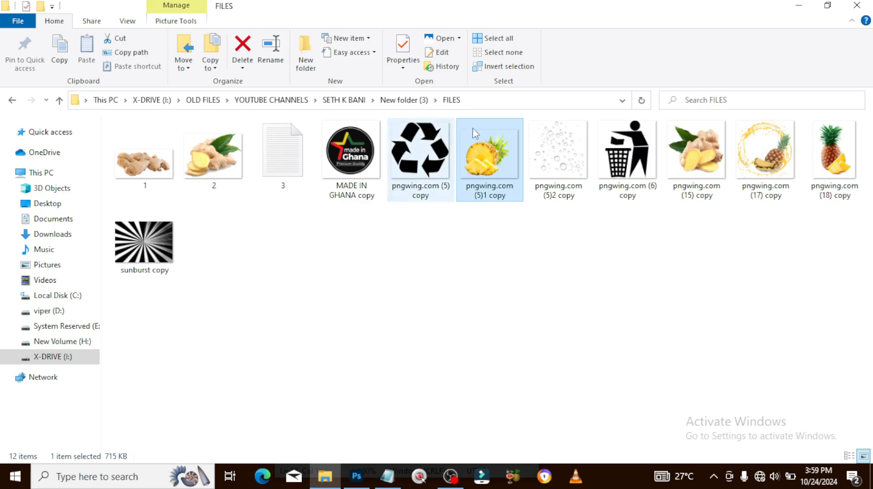
pyautogui.moveTo(704, 155); pyautogui.dragTo(395, 211)
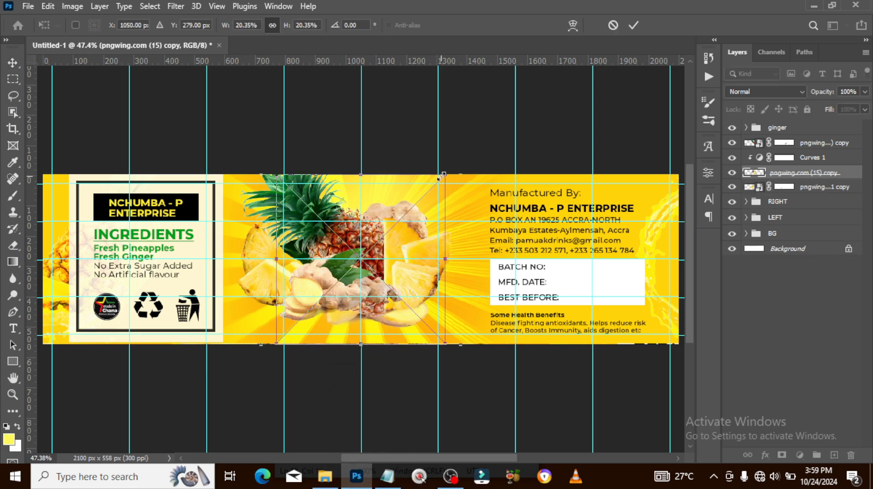
pyautogui.moveTo(440, 176); pyautogui.dragTo(378, 202)
pyautogui.rightClick(393, 207)
pyautogui.click(422, 438)
pyautogui.press('Return')
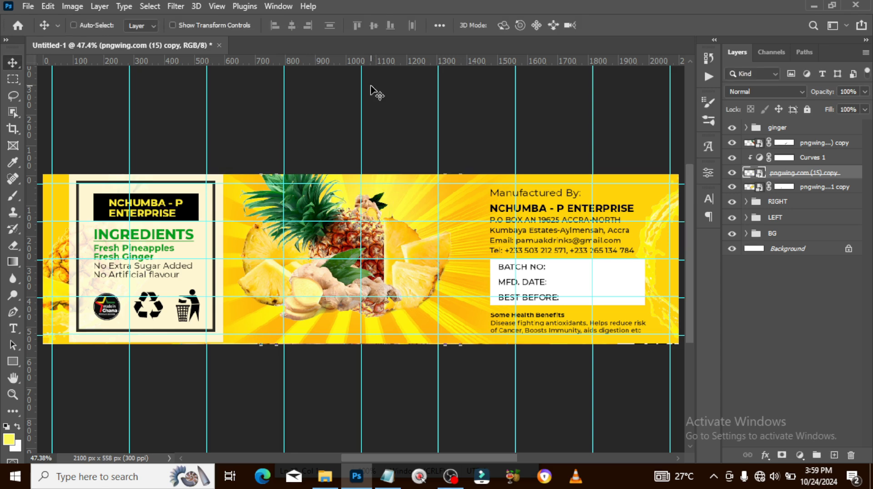
# Move the pngwing.com (15) copy layer below the pngwing.com (5)1 copy layer and refine the ginger's placement behind the pineapple's upper right
pyautogui.moveTo(784, 180); pyautogui.dragTo(772, 193)
pyautogui.click(752, 160)
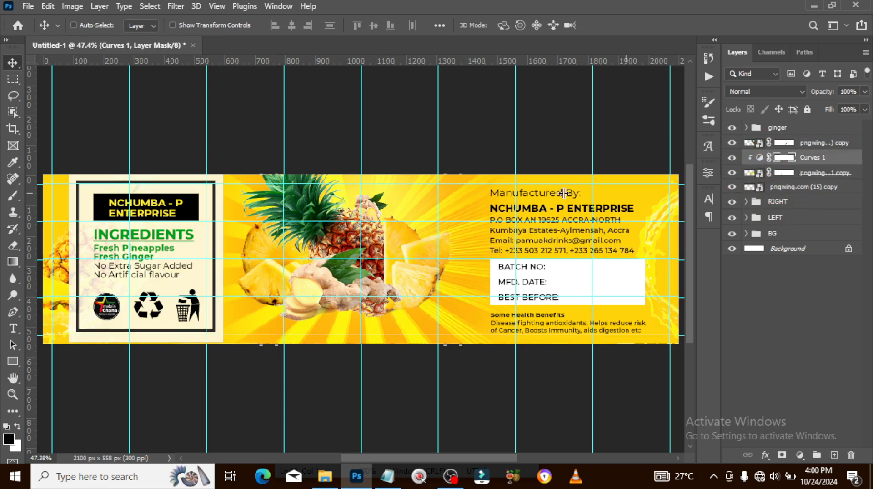
pyautogui.click(775, 191)
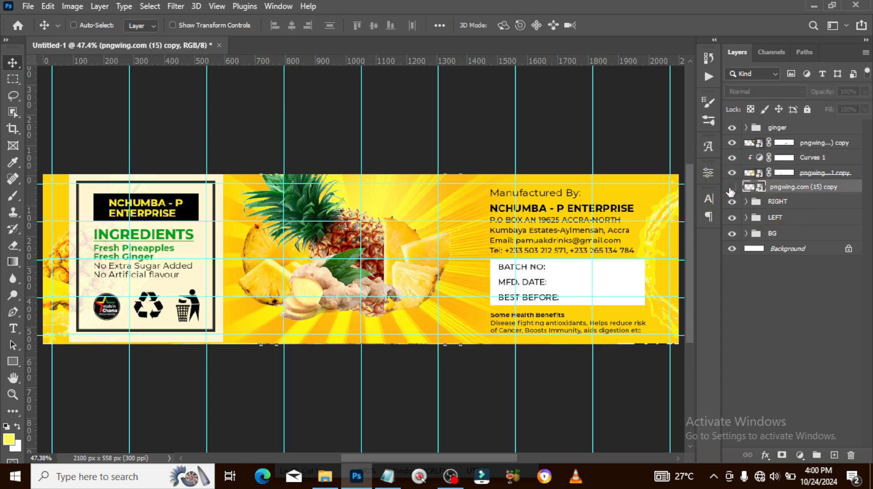
pyautogui.moveTo(390, 211); pyautogui.dragTo(422, 140)
pyautogui.hotkey('ctrl', 't')
pyautogui.press('Return')
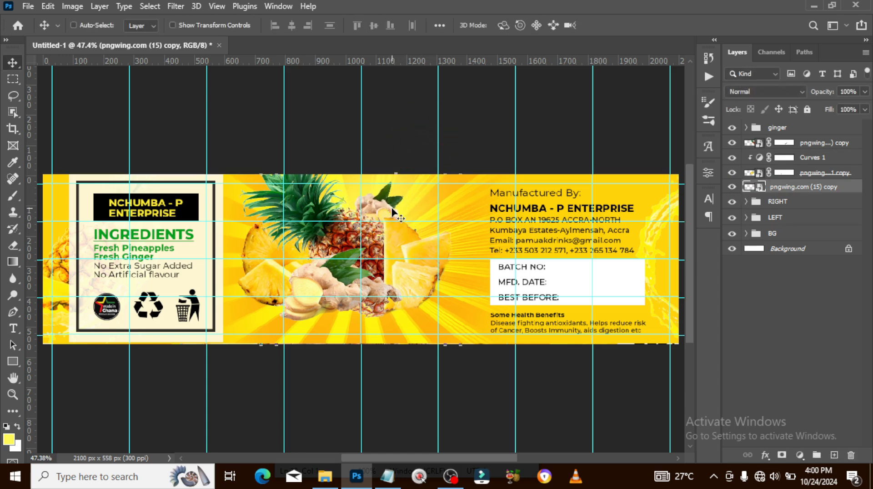
# Group the layers from the ginger group down to pngwing.com (15) copy and name the group fruits
pyautogui.click(784, 129)
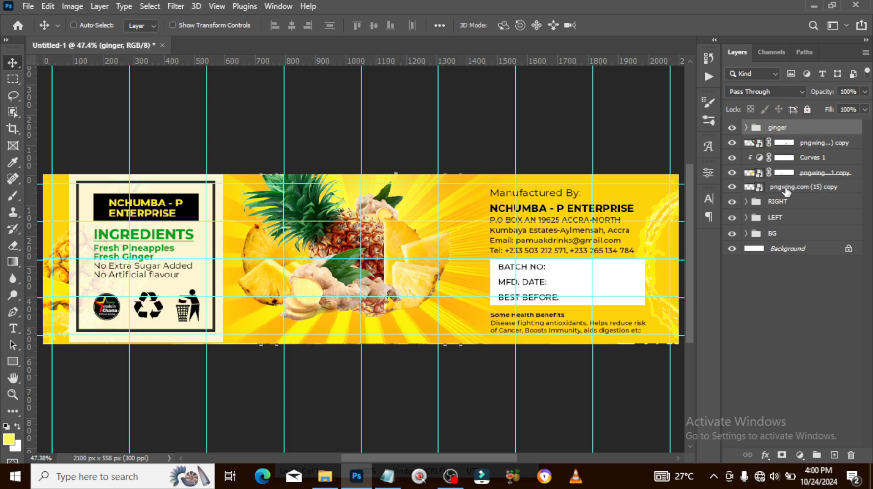
pyautogui.keyDown('shift'); pyautogui.click(794, 190); pyautogui.keyUp('shift')
pyautogui.hotkey('ctrl', 'g')
pyautogui.doubleClick(779, 127)
pyautogui.write('fruits')
pyautogui.press('Return')
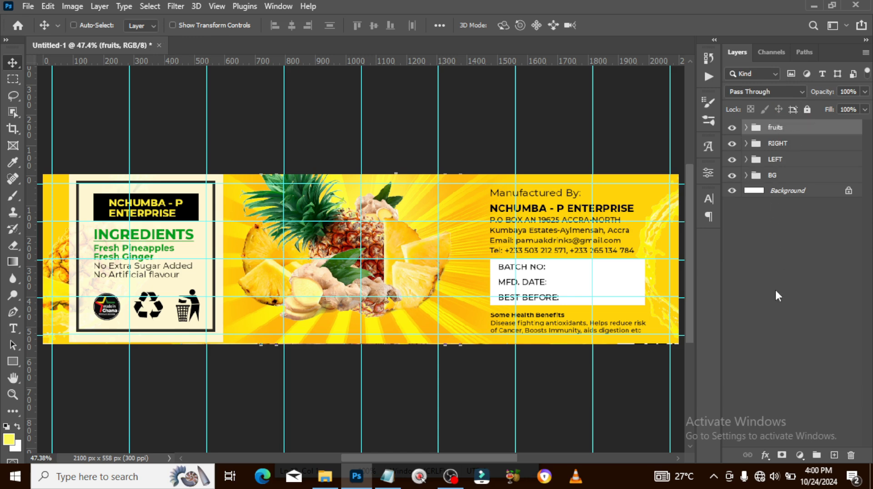
# Add a Levels adjustment clipped to the fruits group, with the black input at 30 and the midtones at 1.24
pyautogui.click(800, 455)
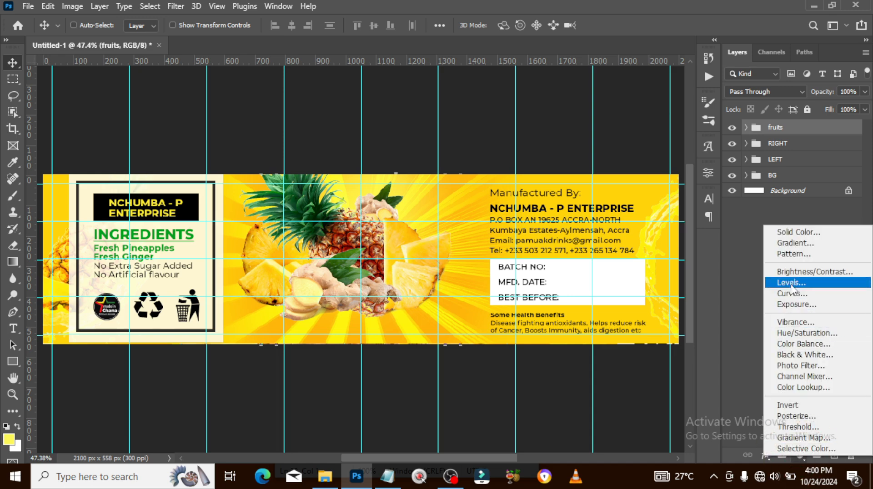
pyautogui.click(776, 284)
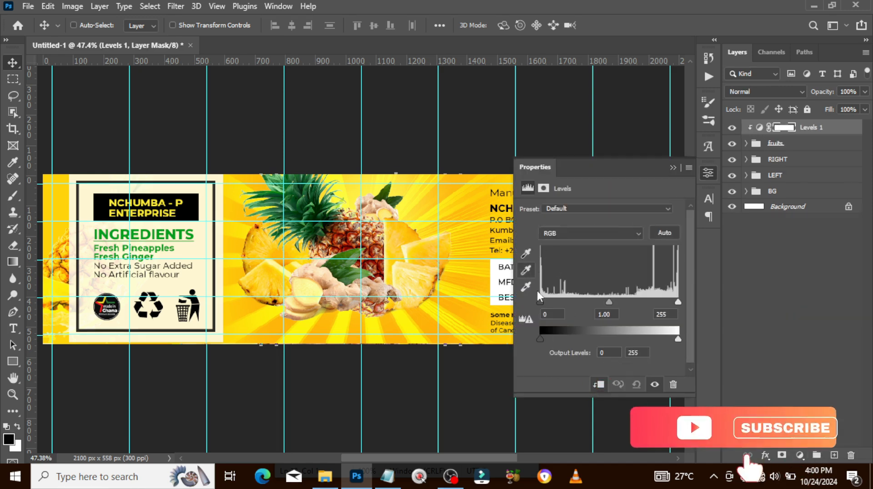
pyautogui.moveTo(544, 301); pyautogui.dragTo(556, 299)
pyautogui.moveTo(618, 301); pyautogui.dragTo(608, 302)
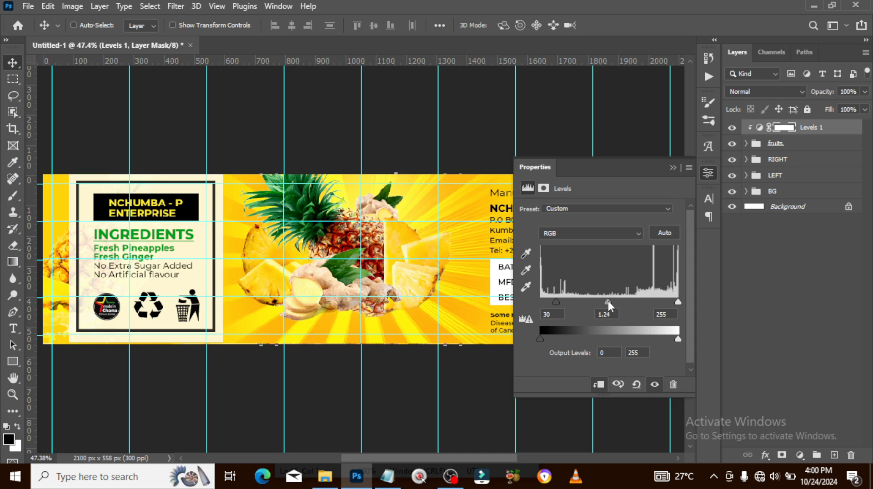
pyautogui.click(673, 168)
# On a new layer above the RIGHT group, paint a soft black (000000) spot behind the fruits with a 400 px brush
pyautogui.click(770, 150)
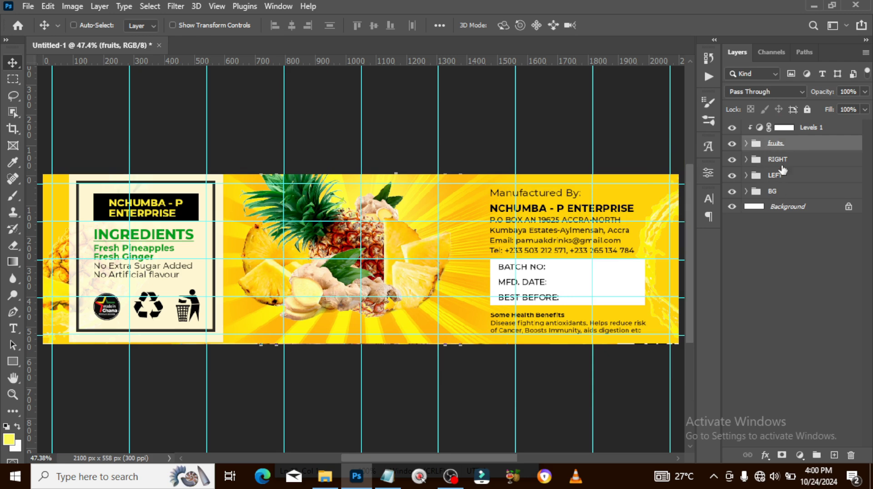
pyautogui.click(778, 160)
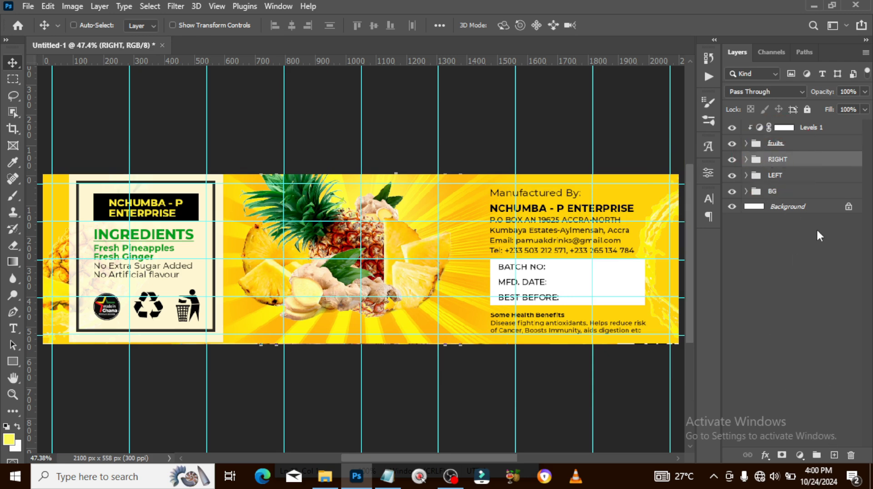
pyautogui.click(834, 455)
pyautogui.press('b')
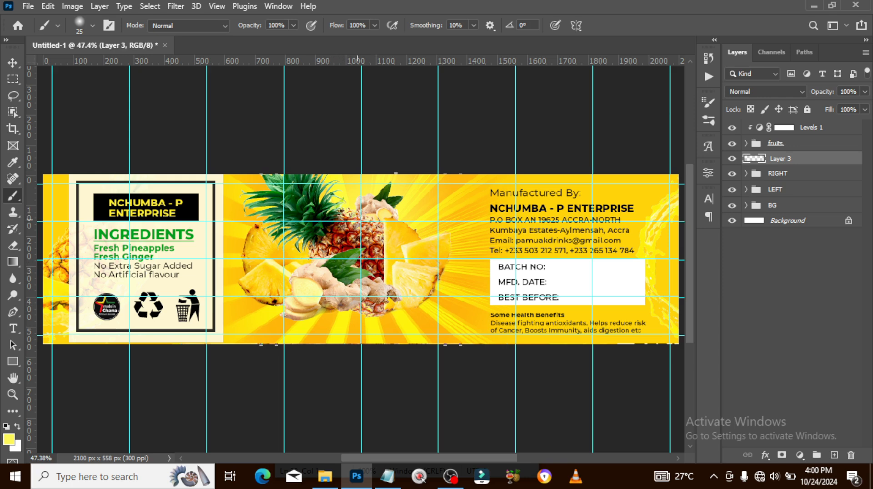
pyautogui.press(']')
pyautogui.press(']')
pyautogui.press(']')
pyautogui.press(']')
pyautogui.press(']')
pyautogui.press(']')
pyautogui.press(']')
pyautogui.press(']')
pyautogui.press(']')
pyautogui.click(4, 442)
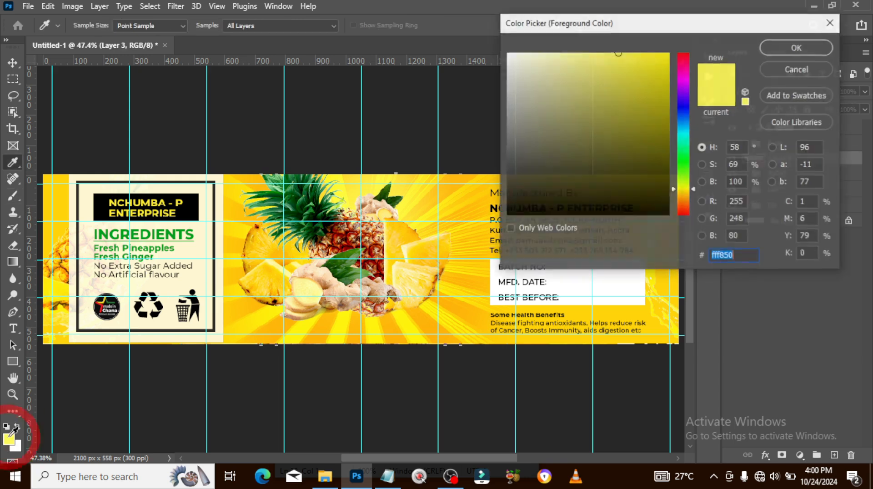
pyautogui.click(508, 215)
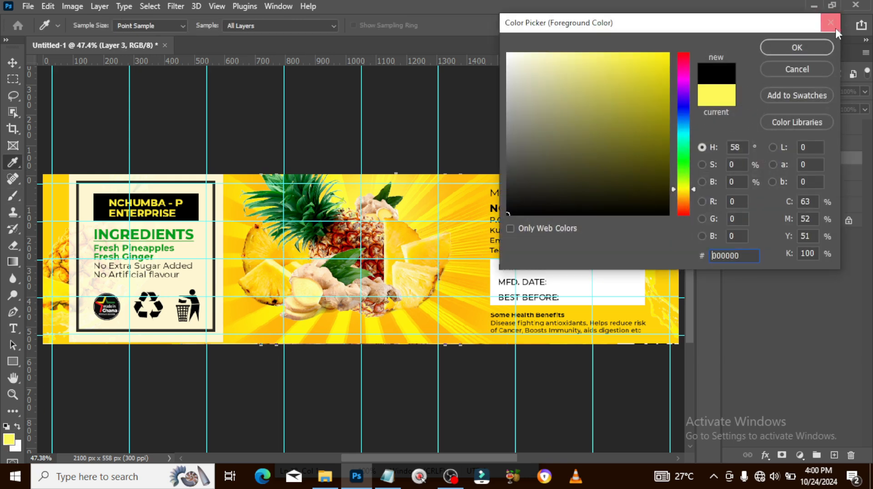
pyautogui.click(797, 47)
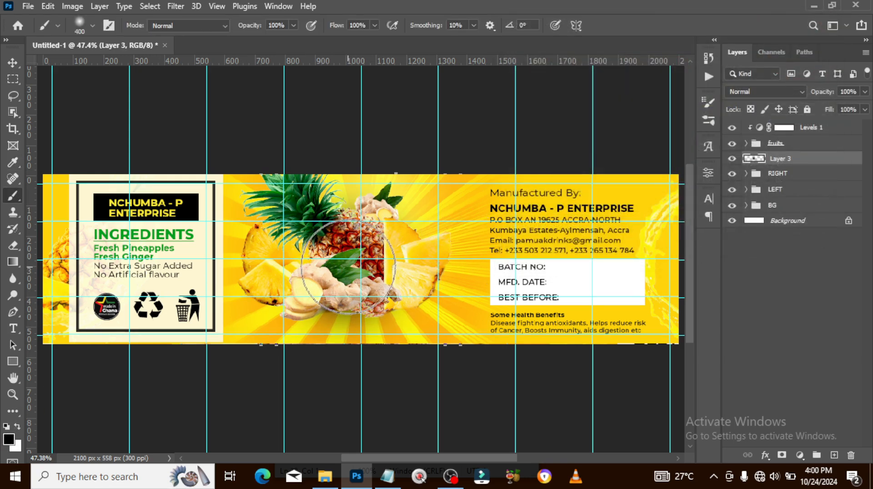
# Squash the black spot vertically to about 18% of its height so it lies as a flat shadow under the fruits
pyautogui.hotkey('ctrl', 't')
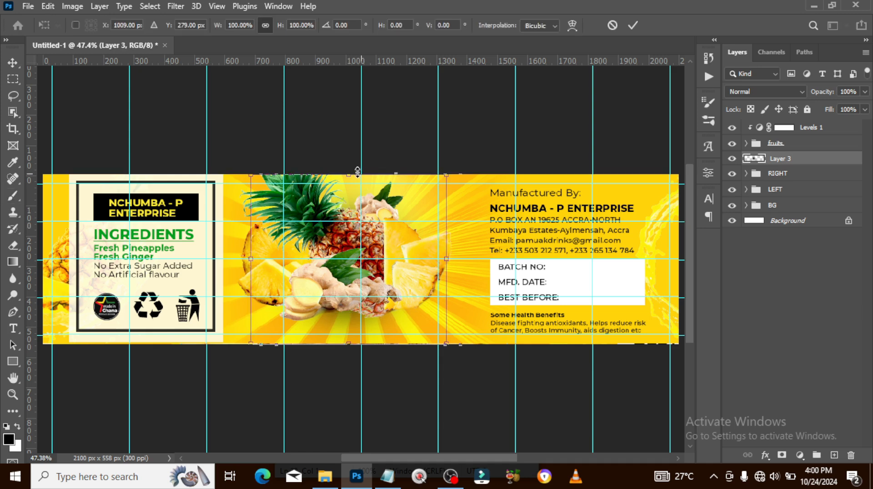
pyautogui.moveTo(352, 172); pyautogui.dragTo(345, 314)
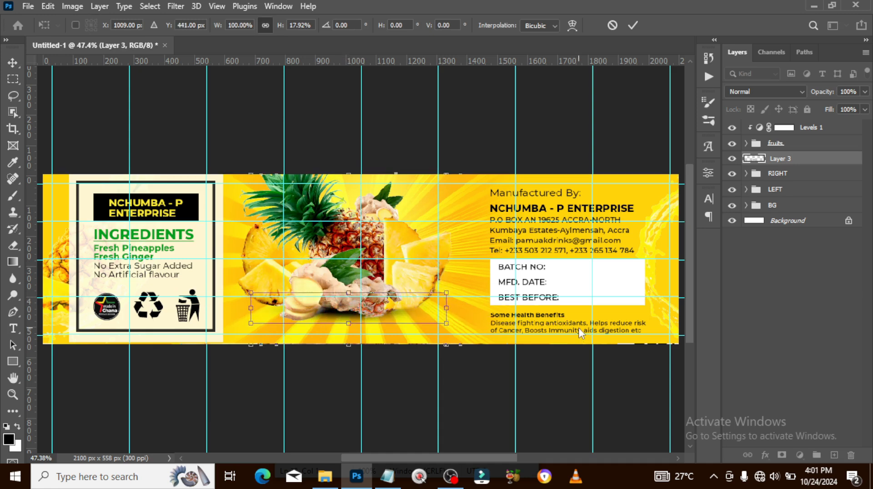
pyautogui.press('Return')
pyautogui.press('b')
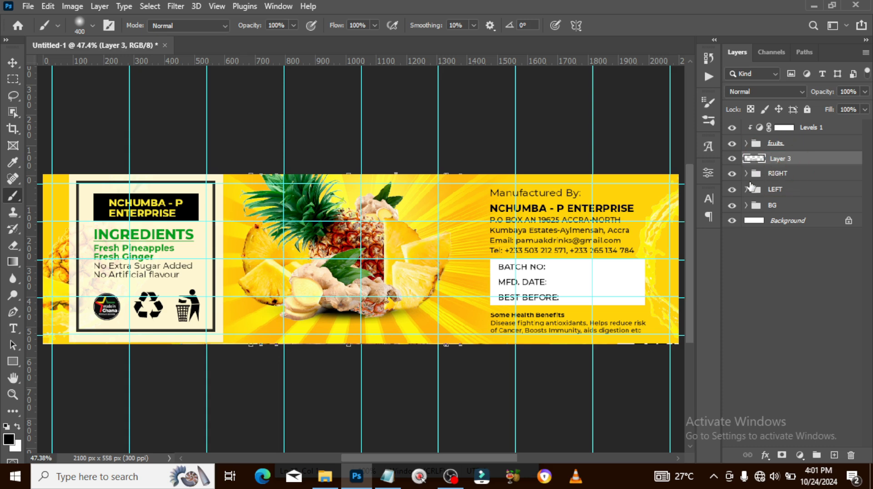
# Rename Layer 3 as shadow and move it into the fruits group as its lowest layer
pyautogui.doubleClick(781, 158)
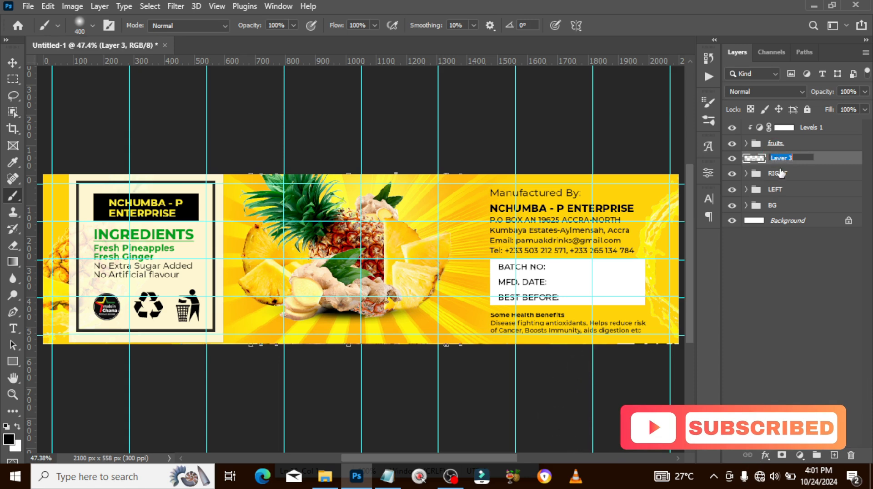
pyautogui.press('Return')
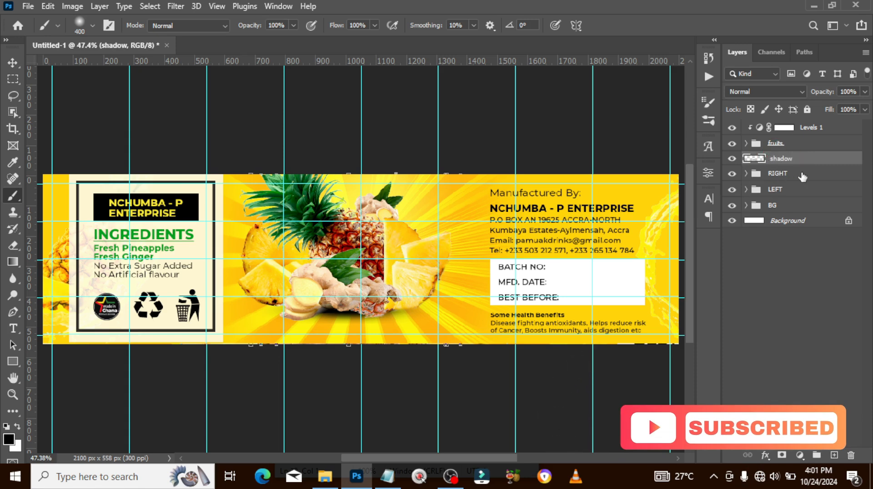
pyautogui.click(747, 144)
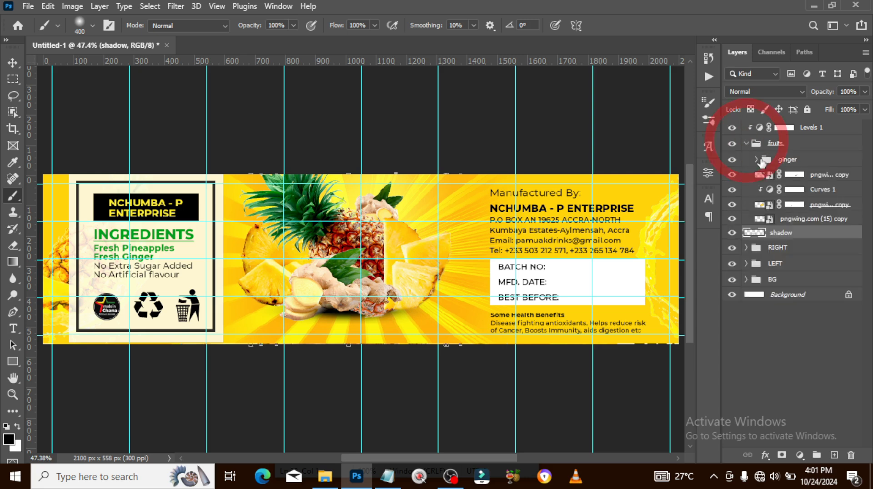
pyautogui.moveTo(776, 239); pyautogui.dragTo(776, 226)
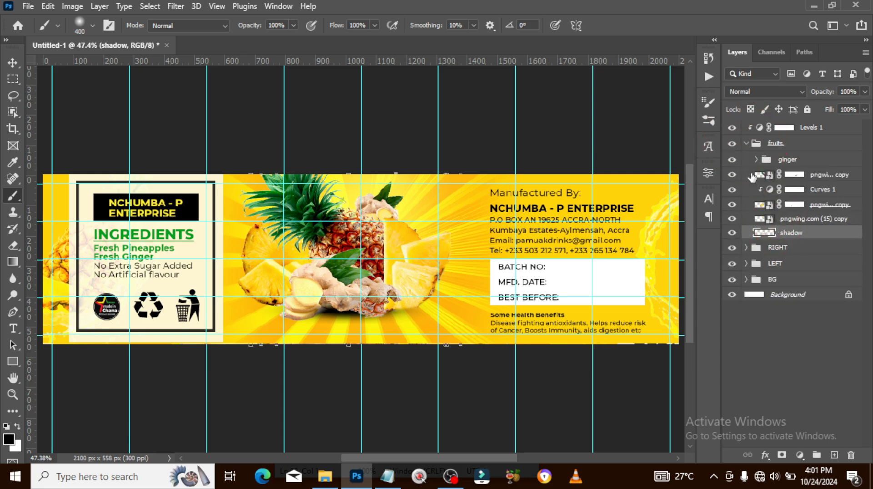
pyautogui.click(747, 144)
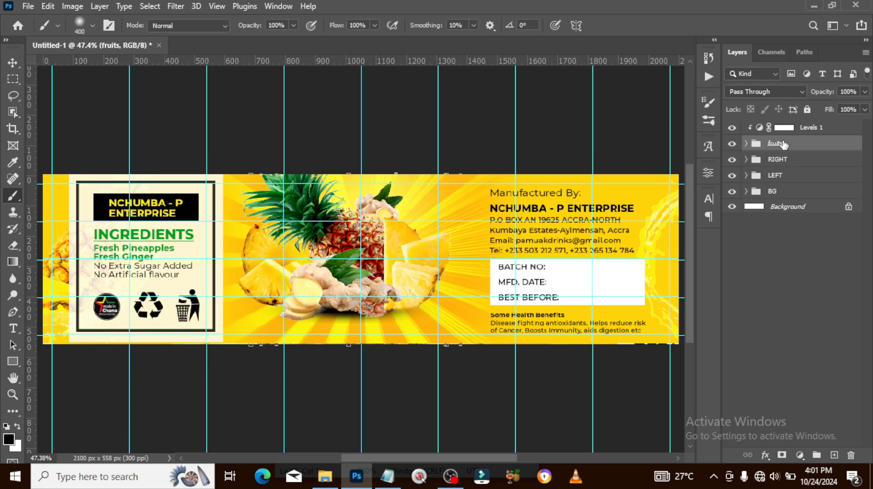
# Start a text layer above the fruits group, beside the ginger at the pineapple's upper right
pyautogui.press('t')
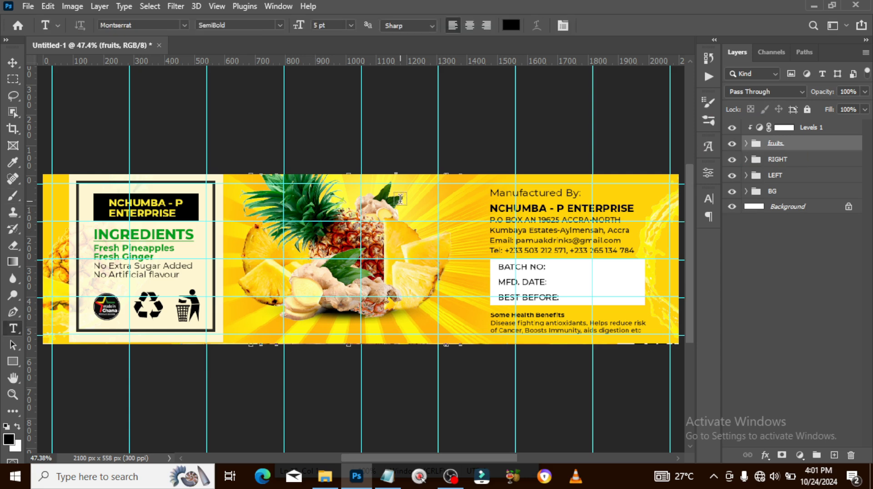
pyautogui.click(421, 201)
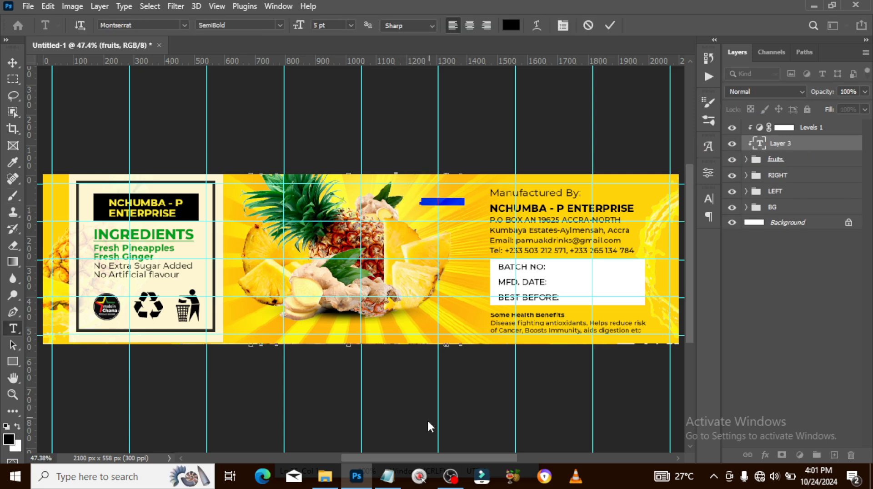
# Copy the text 350ml from the label notes in Notepad and return to Photoshop
pyautogui.click(389, 476)
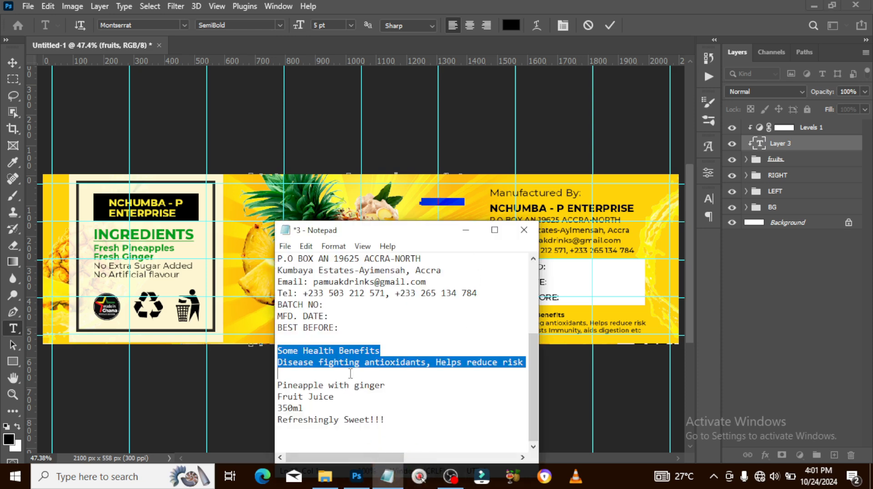
pyautogui.moveTo(304, 408); pyautogui.dragTo(278, 408)
pyautogui.click(460, 5)
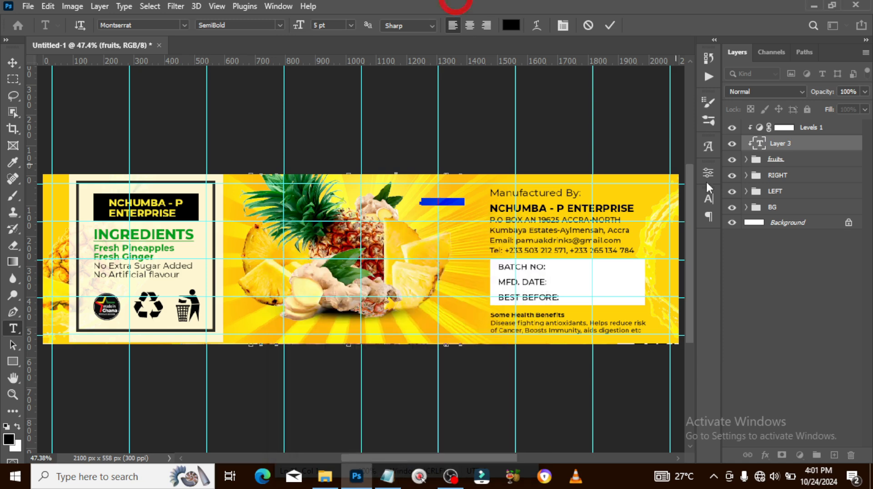
# Move the Lorem Ipsum placeholder text layer above the Levels 1 adjustment and delete it
pyautogui.click(796, 142)
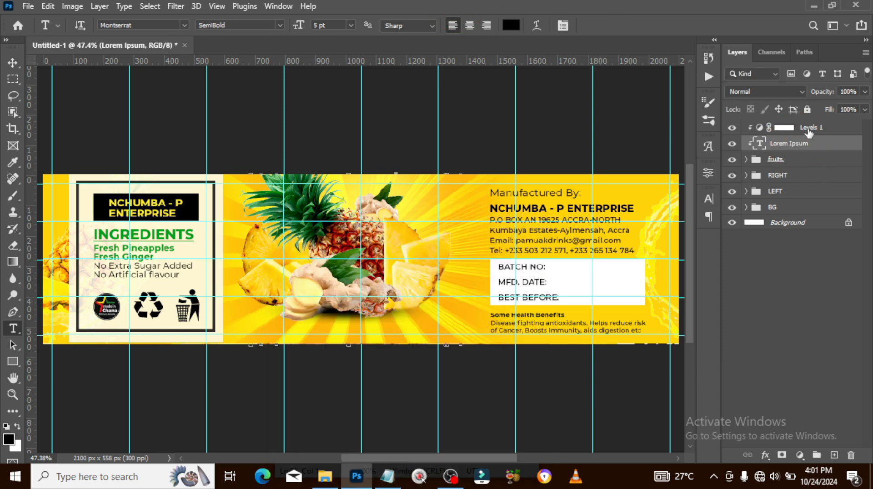
pyautogui.click(808, 129)
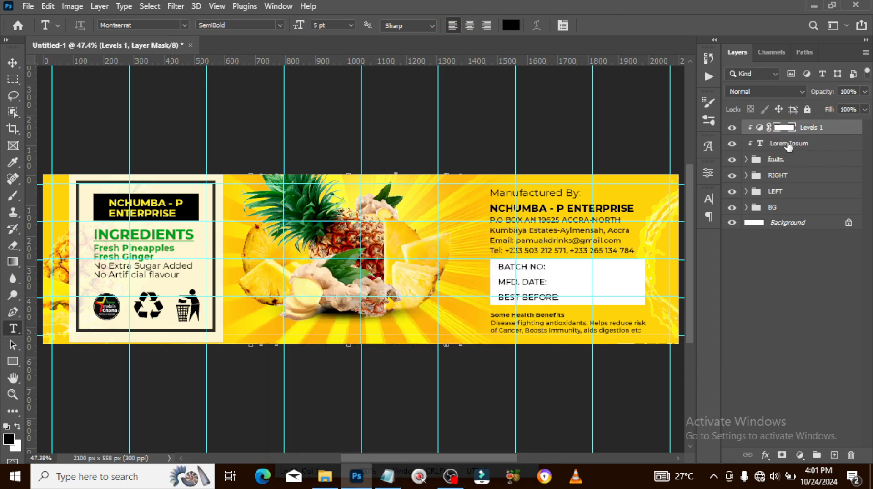
pyautogui.click(794, 143)
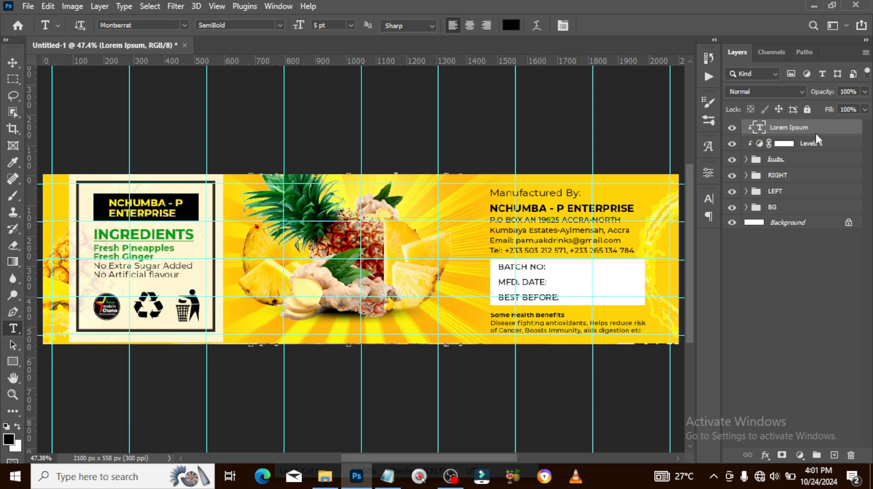
pyautogui.rightClick(794, 144)
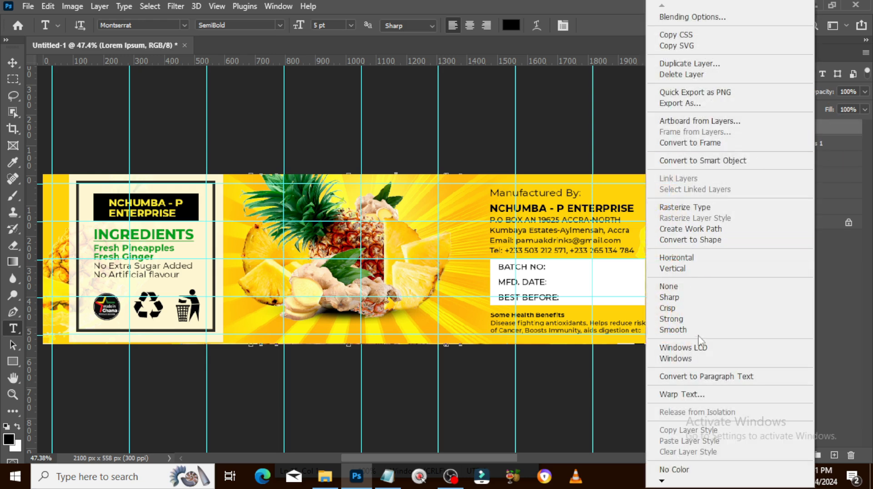
pyautogui.click(619, 5)
pyautogui.click(852, 454)
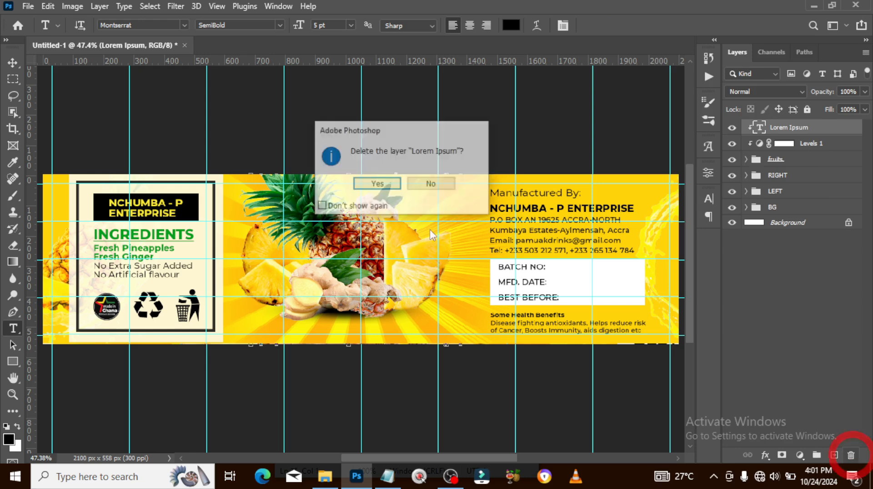
pyautogui.click(377, 187)
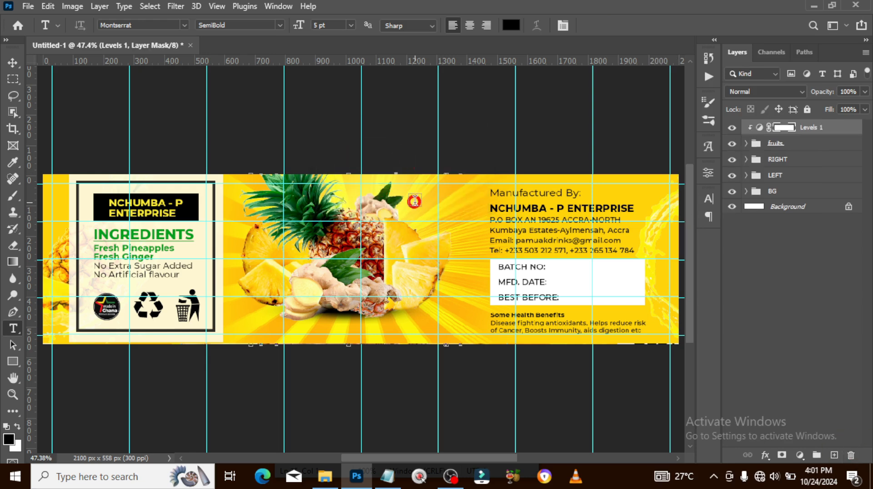
# Add the text 350ml above the Levels 1 layer, at the fruits' upper right, and open its character settings
pyautogui.click(415, 203)
pyautogui.write('350ml')
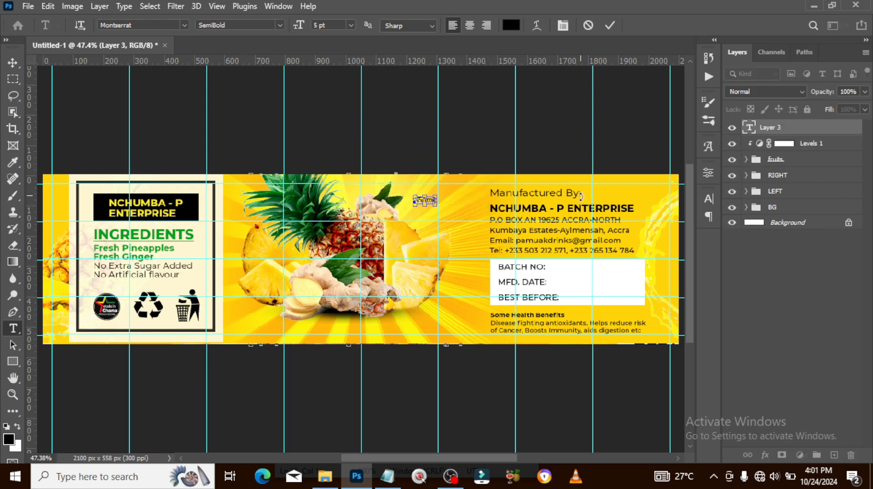
pyautogui.click(787, 128)
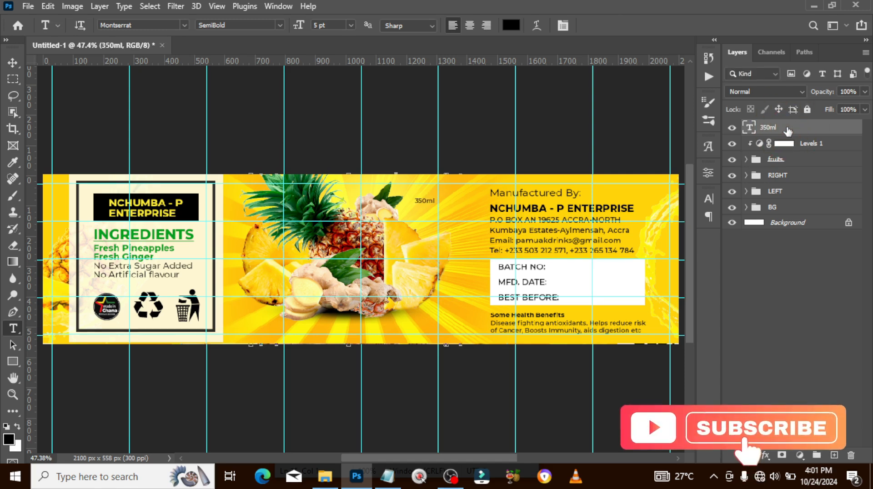
pyautogui.click(708, 199)
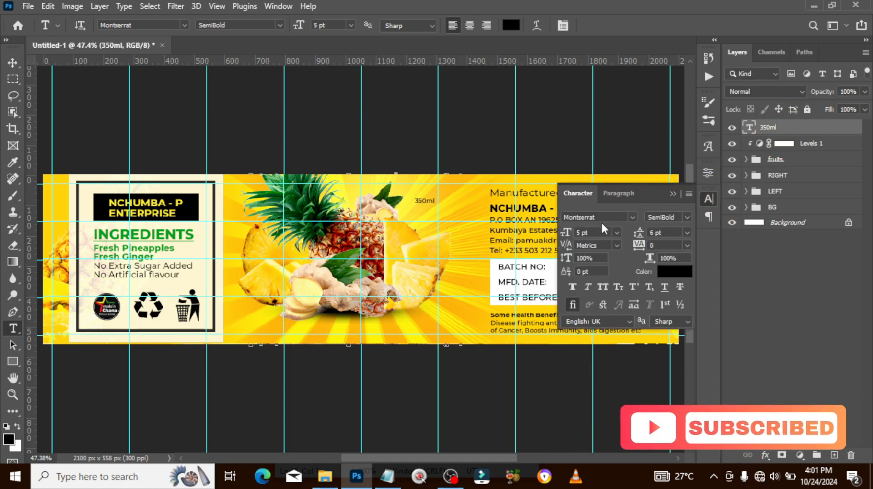
# Set the 350ml text to 8 pt in the Medium weight of Montserrat
pyautogui.doubleClick(594, 232)
pyautogui.write('8')
pyautogui.press('Return')
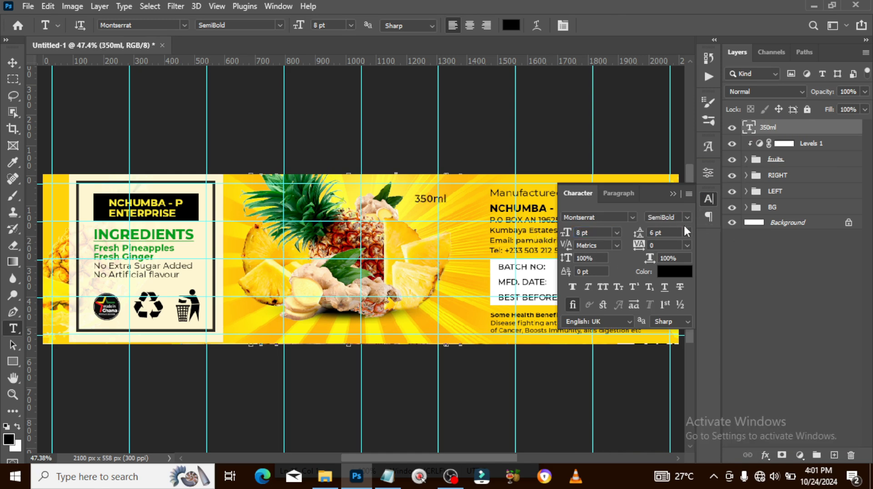
pyautogui.click(686, 219)
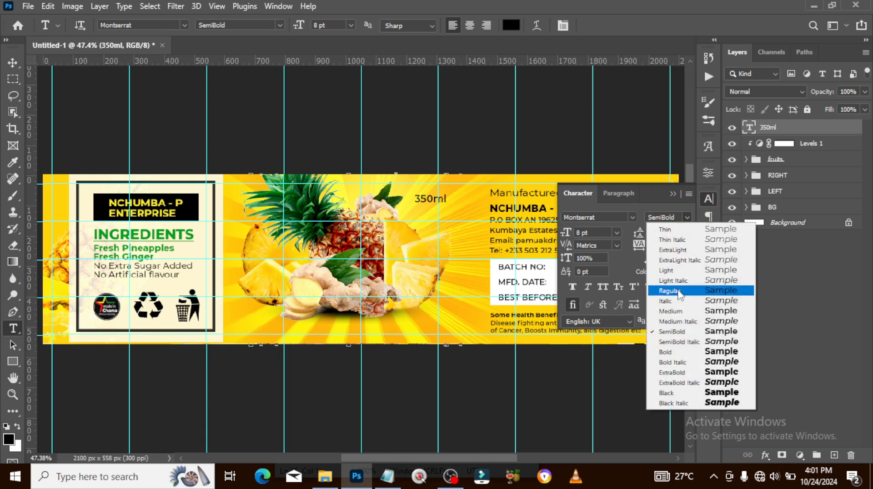
pyautogui.click(674, 313)
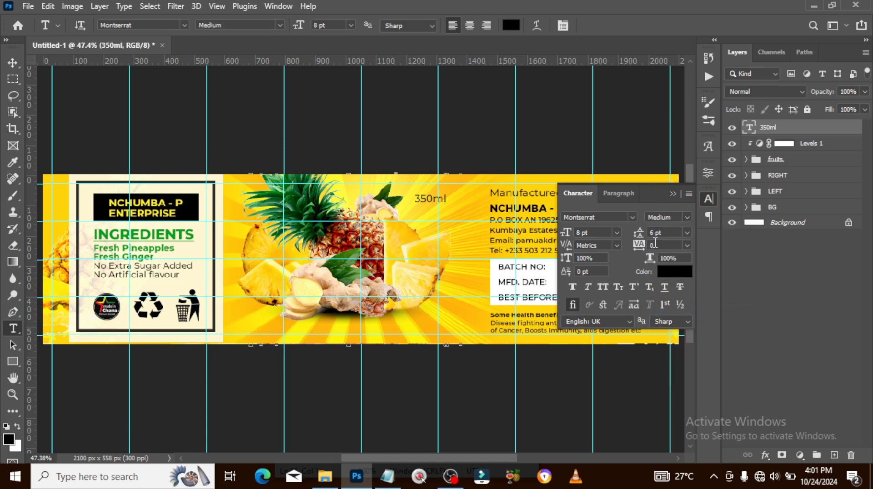
# Duplicate the 350ml text layer and place the copy below the fruits, near the label's lower edge
pyautogui.click(776, 128)
pyautogui.hotkey('ctrl', 'j')
pyautogui.press('v')
pyautogui.moveTo(405, 254); pyautogui.dragTo(327, 332)
# Copy the line Refreshingly Sweet!!! from the label notes in Notepad and return to Photoshop
pyautogui.click(387, 476)
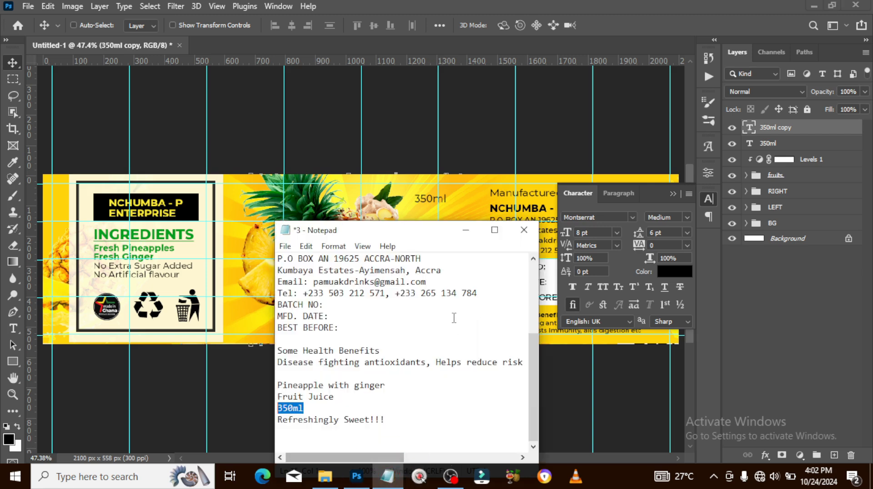
pyautogui.moveTo(401, 420); pyautogui.dragTo(263, 421)
pyautogui.hotkey('ctrl', 'c')
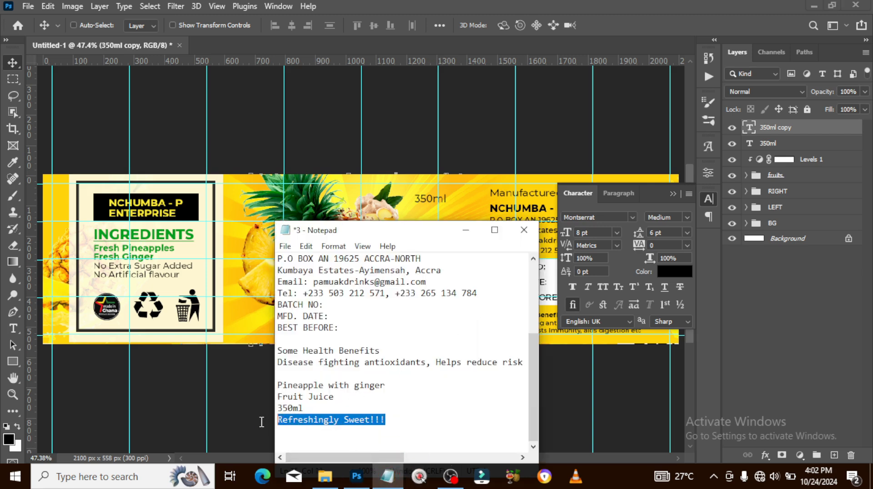
pyautogui.click(244, 427)
# Paste Refreshingly Sweet!!! into the duplicated 350ml text and shift the line slightly left beneath the fruits
pyautogui.doubleClick(749, 128)
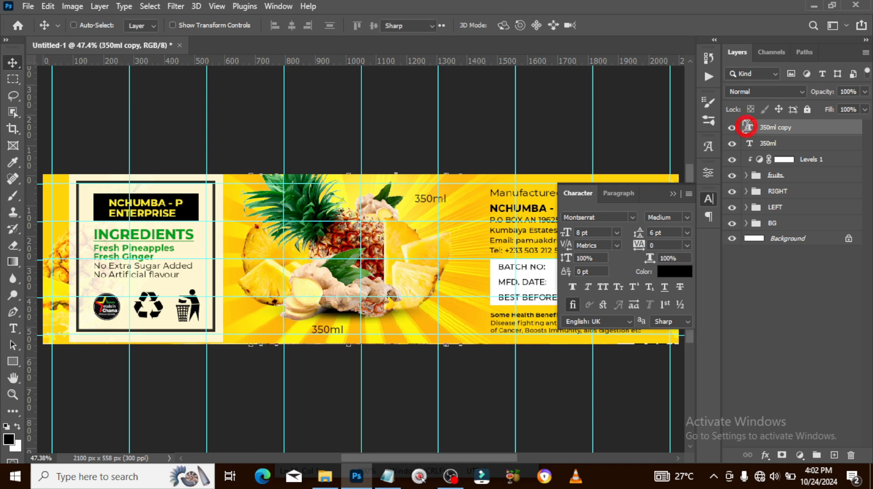
pyautogui.hotkey('ctrl', 'v')
pyautogui.hotkey('ctrl', 'Return')
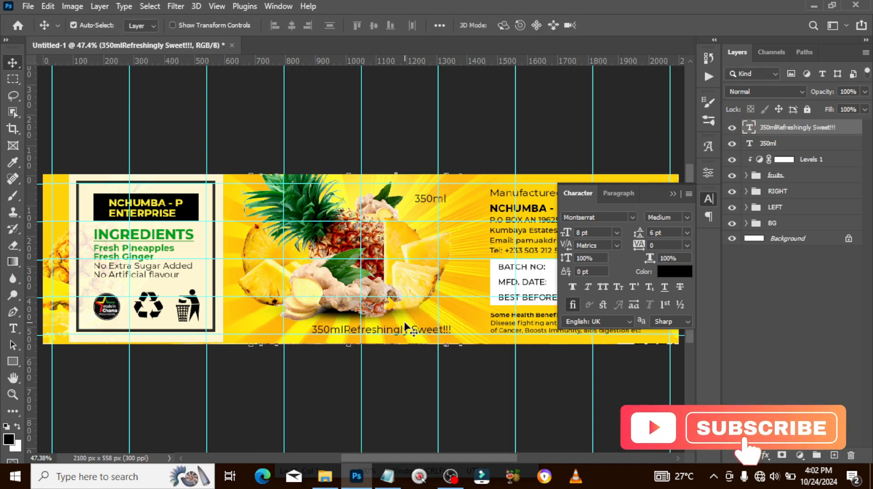
pyautogui.hotkey('ctrl', 't')
pyautogui.moveTo(407, 330); pyautogui.dragTo(386, 329)
pyautogui.press('Return')
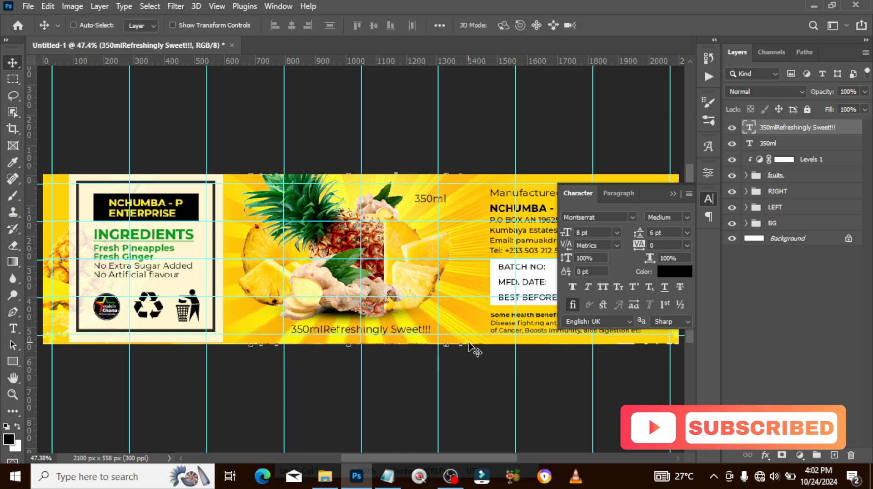
# Remove the leading 350ml from the Refreshingly Sweet!!! text and centre the line on the vertical guide beneath the fruits
pyautogui.doubleClick(750, 128)
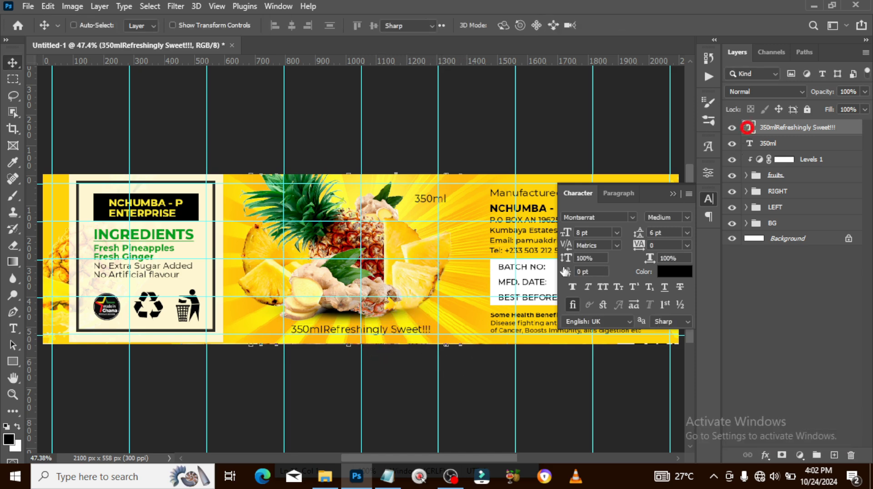
pyautogui.moveTo(326, 330); pyautogui.dragTo(244, 332)
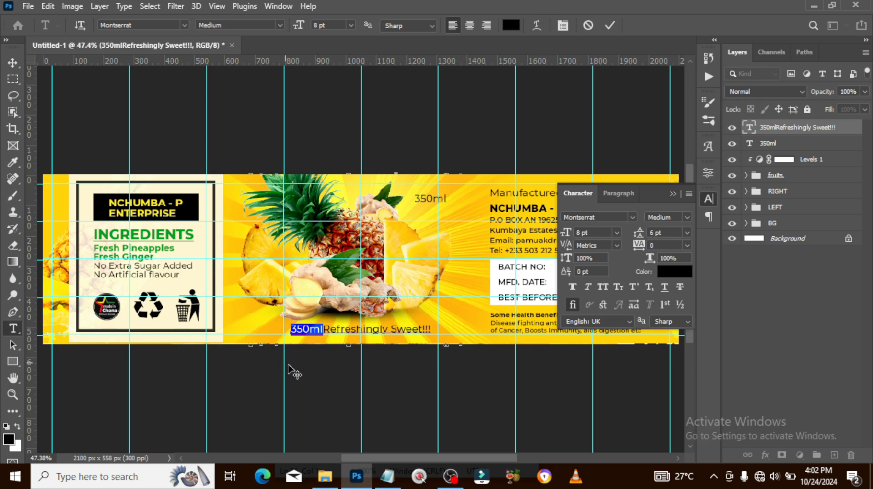
pyautogui.press('BackSpace')
pyautogui.click(777, 128)
pyautogui.hotkey('ctrl', 't')
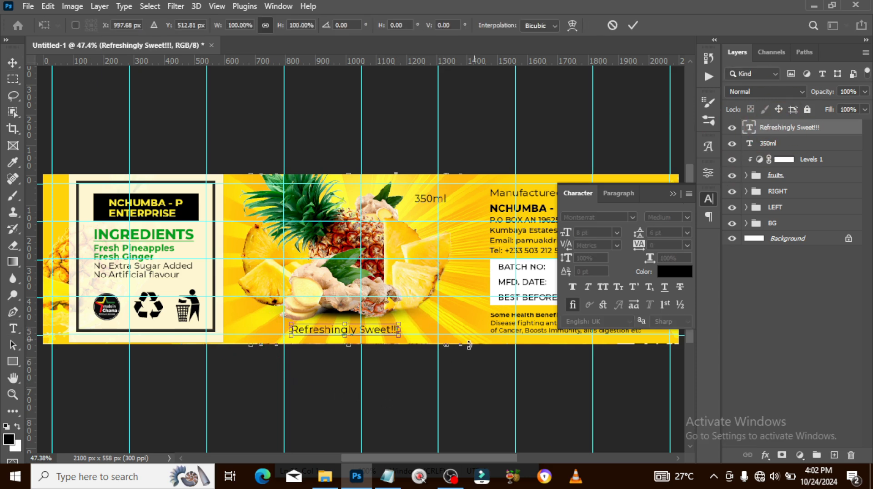
pyautogui.moveTo(377, 337); pyautogui.dragTo(389, 334)
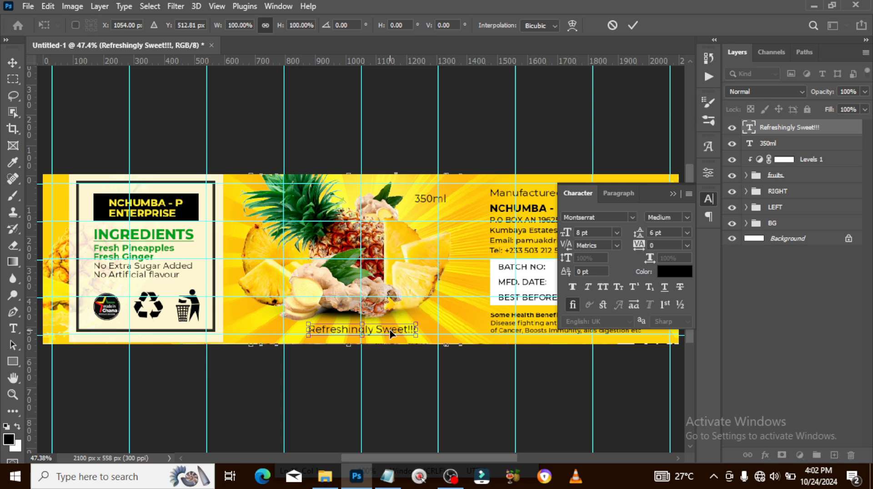
pyautogui.press('Return')
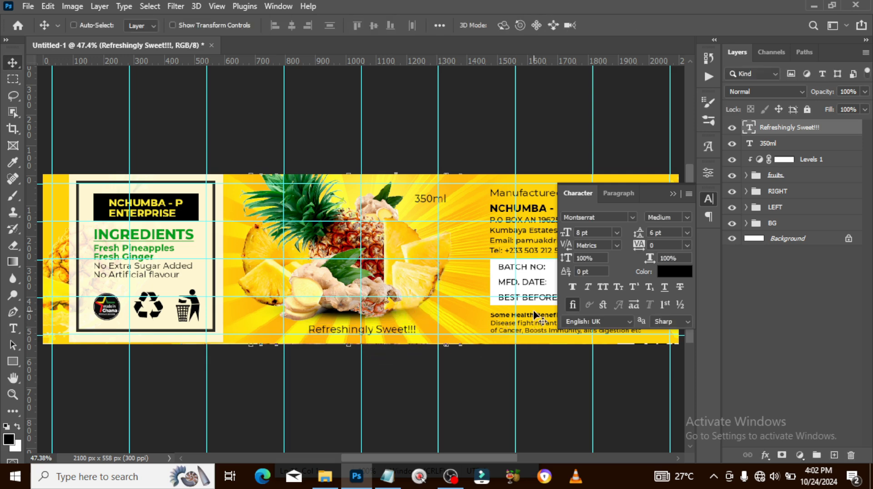
# Set the Refreshingly Sweet!!! text to 6 pt and recentre it on the vertical guide beneath the fruits
pyautogui.click(601, 233)
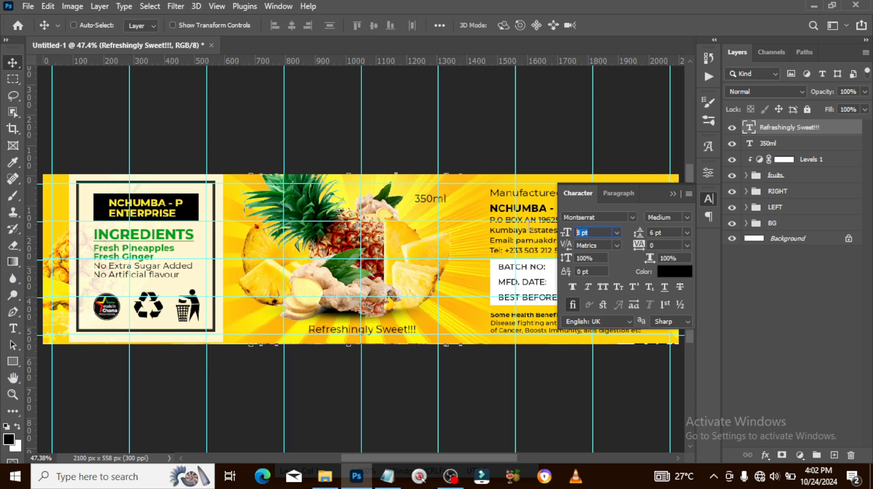
pyautogui.write('6')
pyautogui.press('Return')
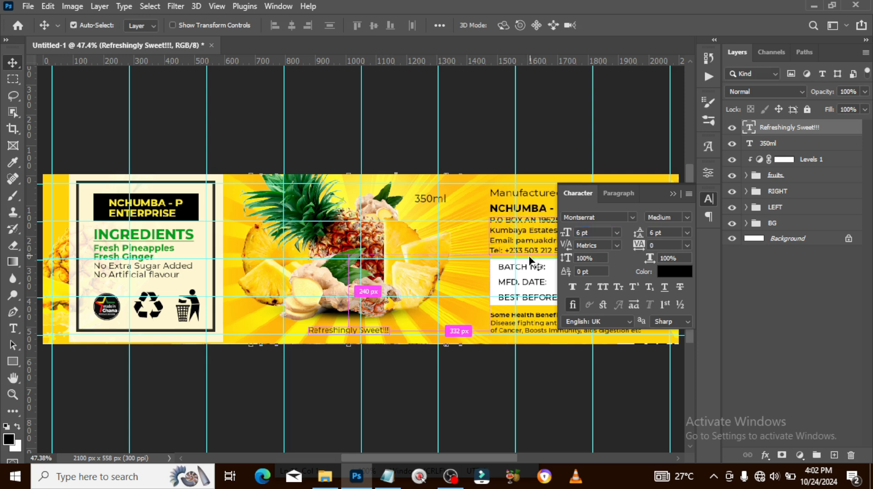
pyautogui.hotkey('ctrl', 't')
pyautogui.moveTo(368, 336); pyautogui.dragTo(381, 336)
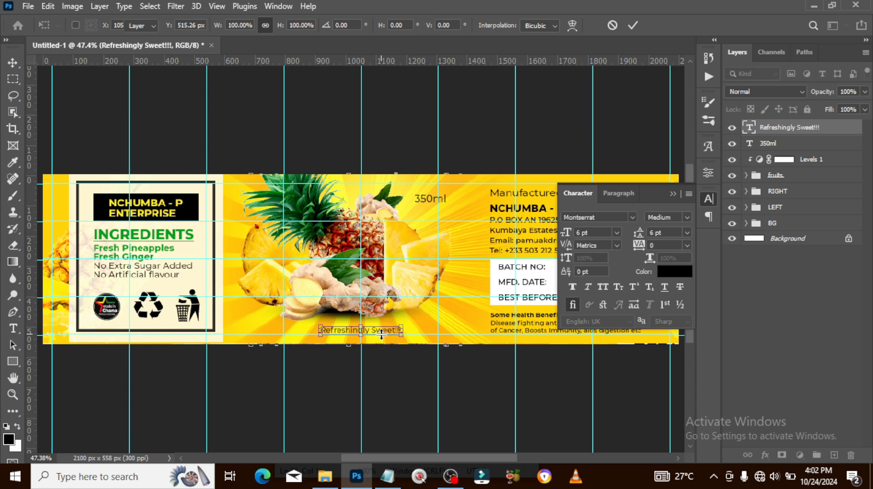
pyautogui.press('Return')
pyautogui.click(672, 194)
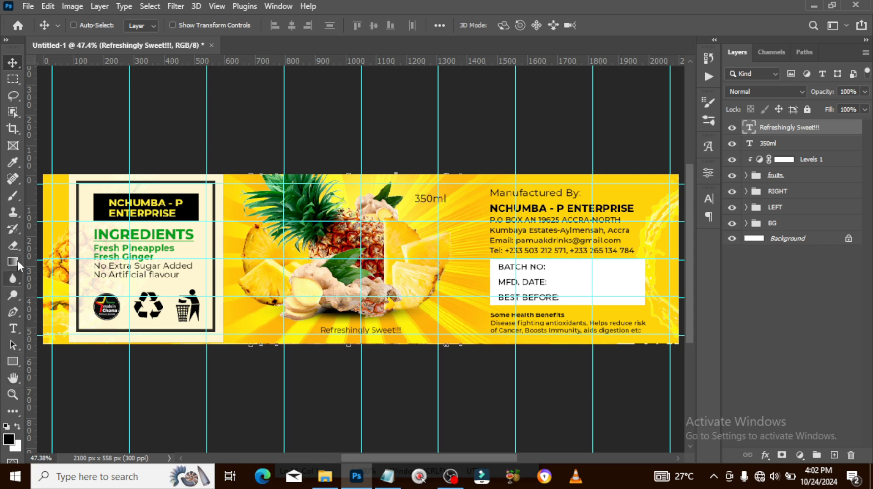
# Draw a wavy pen path across the middle of the fruits, rising toward the manufacturer details
pyautogui.click(15, 310)
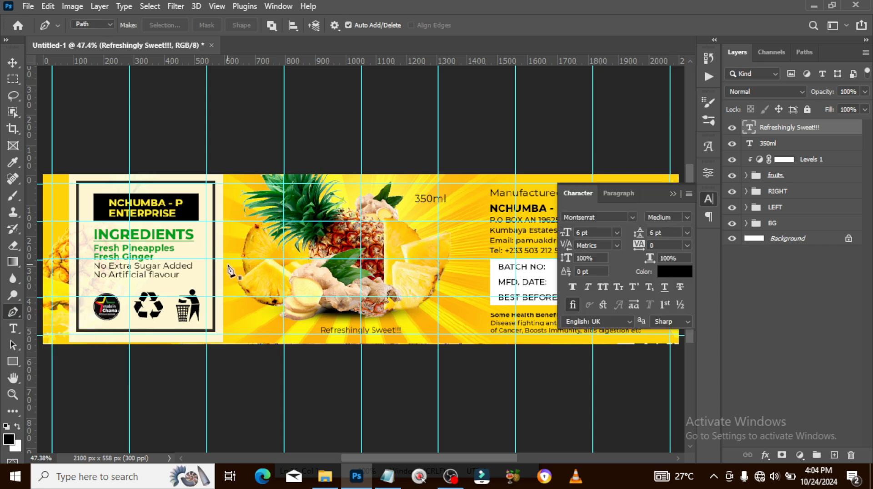
pyautogui.click(229, 267)
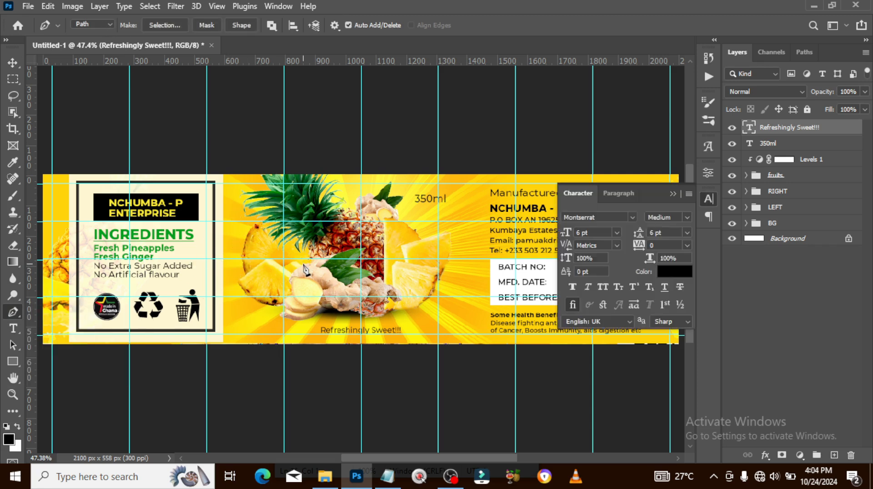
pyautogui.moveTo(340, 266); pyautogui.dragTo(388, 281)
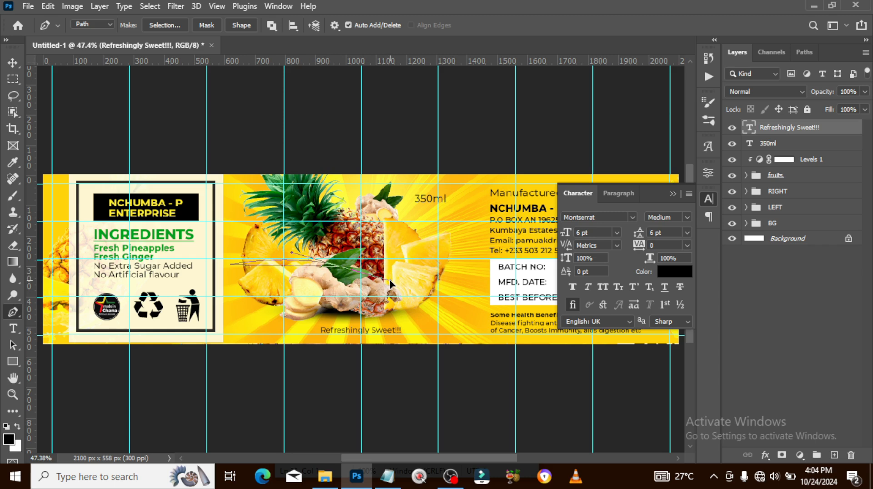
pyautogui.moveTo(457, 252); pyautogui.dragTo(527, 213)
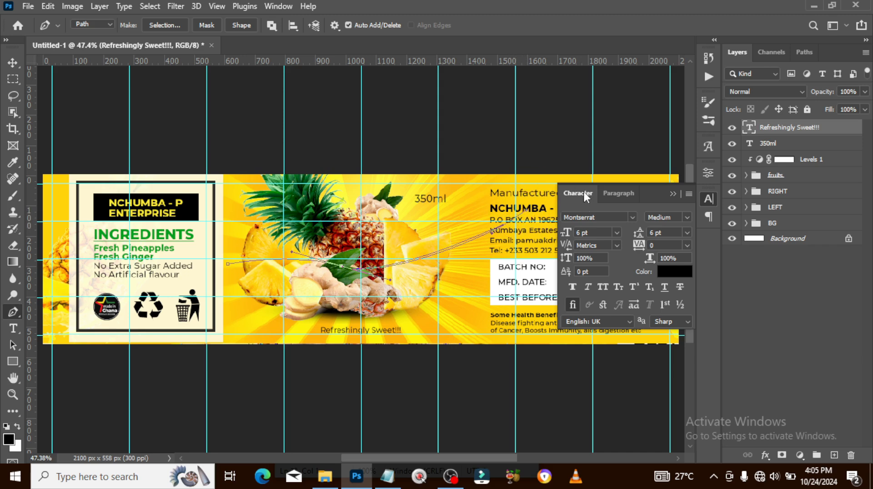
pyautogui.hotkey('ctrl', 'z')
pyautogui.moveTo(457, 239); pyautogui.dragTo(492, 231)
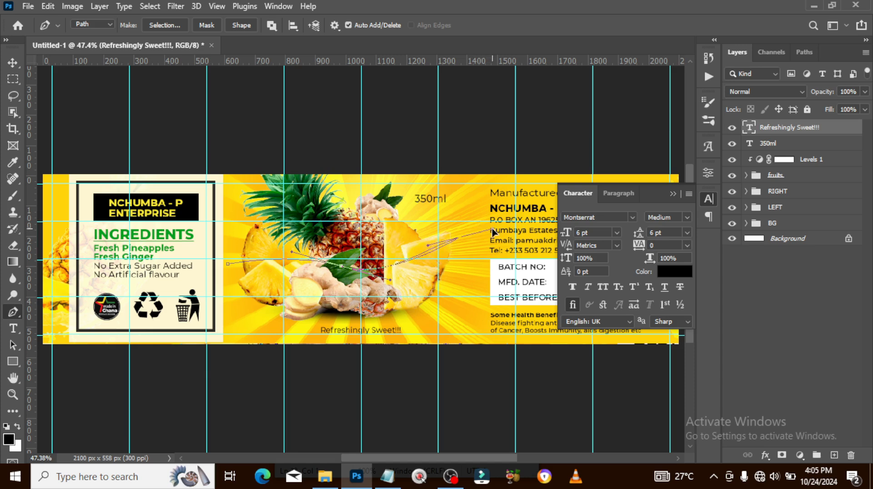
pyautogui.moveTo(493, 231); pyautogui.dragTo(514, 239)
pyautogui.hotkey('ctrl', 'z')
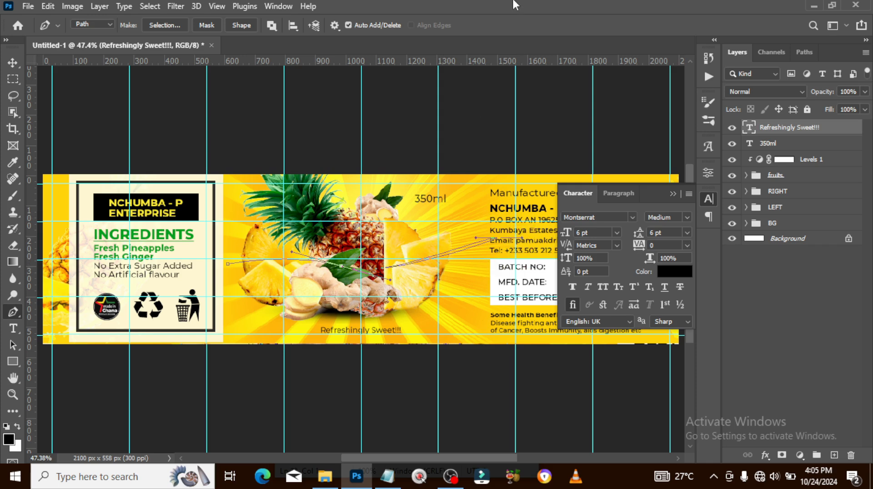
# Add the text Pineapple with ginger along the wavy path over the fruits
pyautogui.press('t')
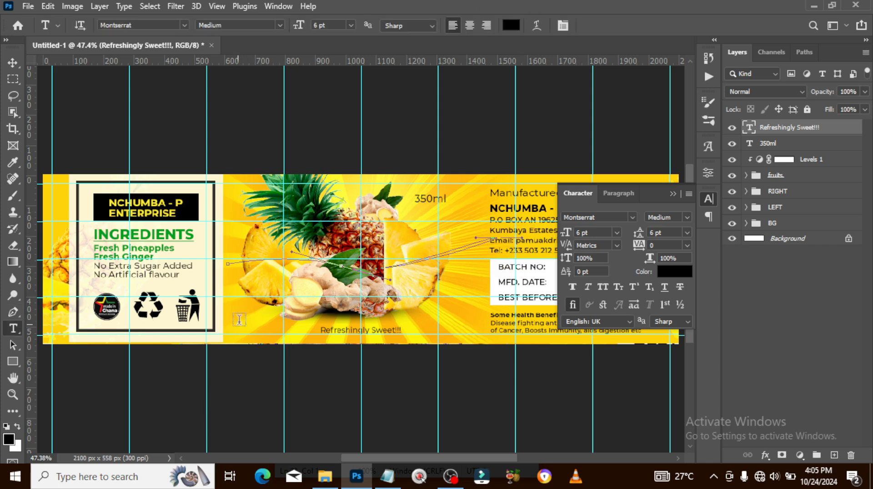
pyautogui.click(239, 269)
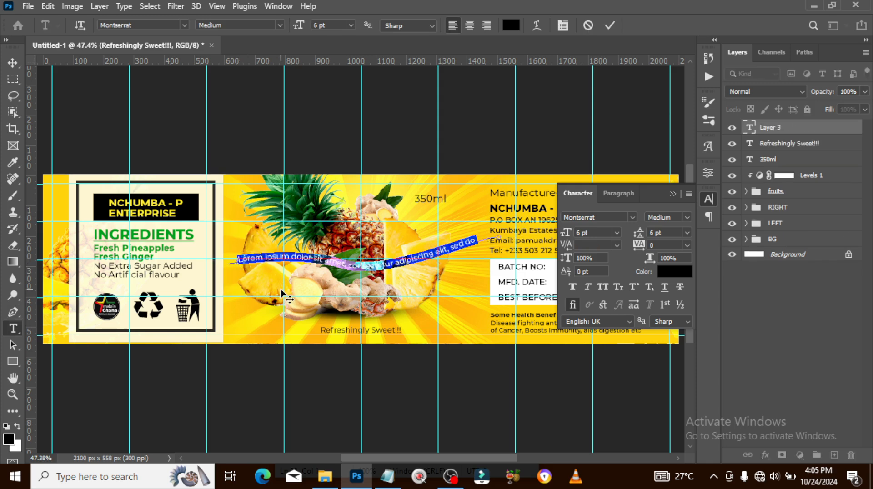
pyautogui.write('Pineapple with ginger')
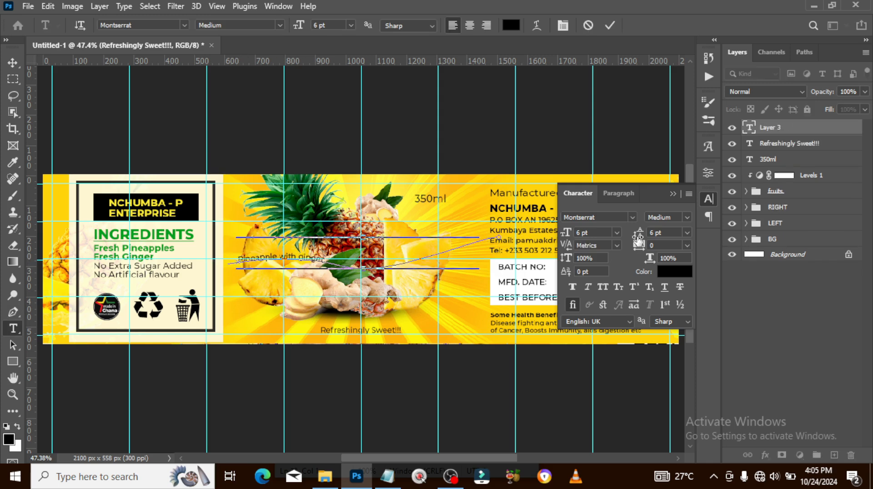
pyautogui.click(769, 128)
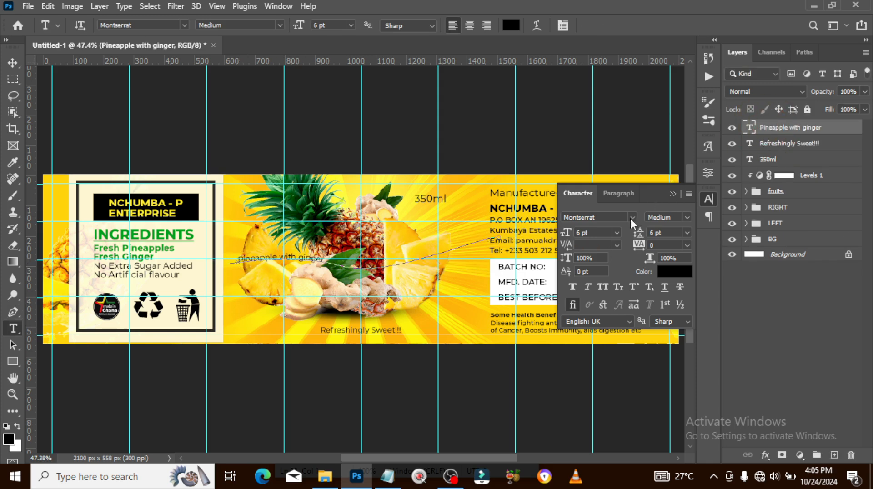
# Set the Pineapple with ginger text to the Bitcheese font at 20 pt
pyautogui.click(630, 216)
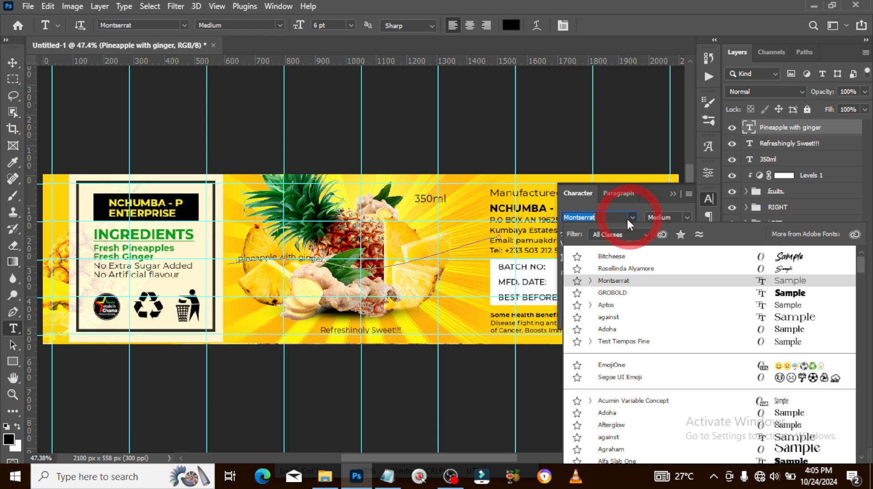
pyautogui.click(612, 256)
pyautogui.click(600, 233)
pyautogui.write('20')
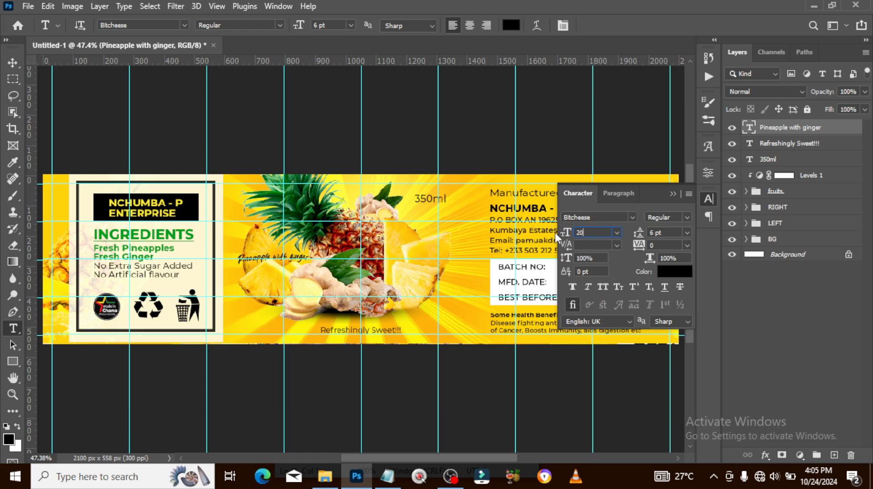
pyautogui.press('Return')
pyautogui.click(673, 194)
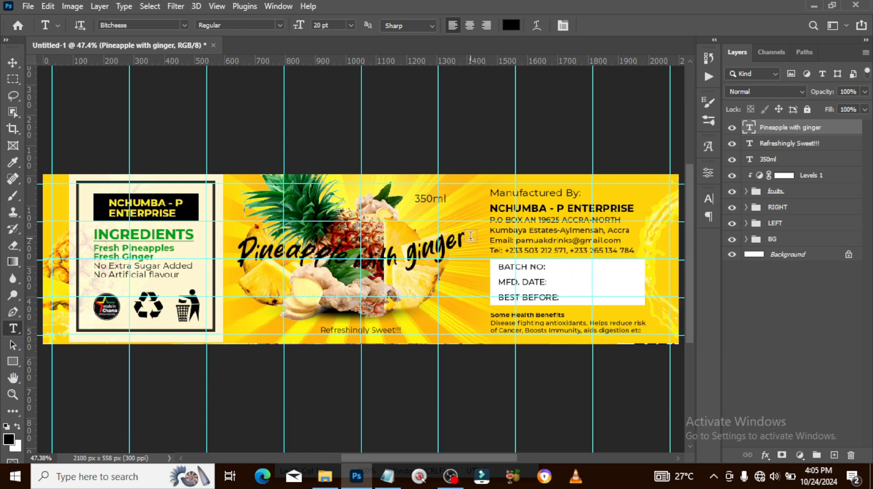
# Add a gradient overlay to the Pineapple with ginger text and set its starting colour stop to 054510
pyautogui.doubleClick(847, 130)
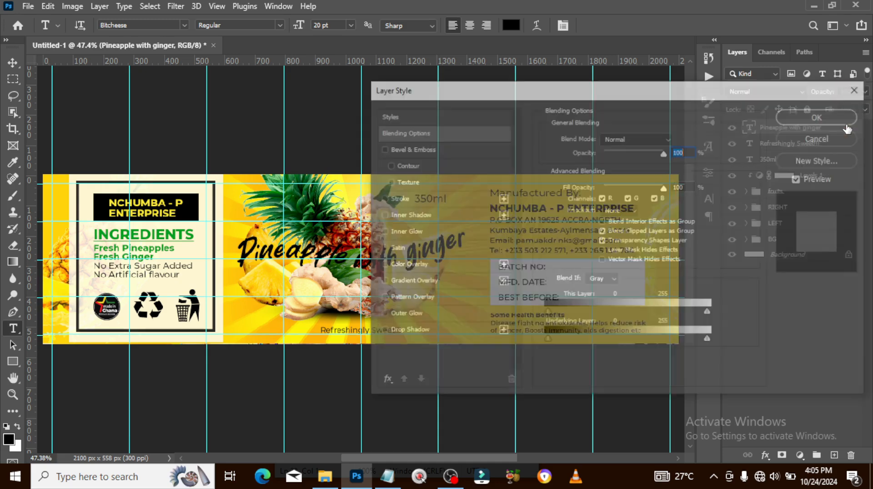
pyautogui.click(416, 281)
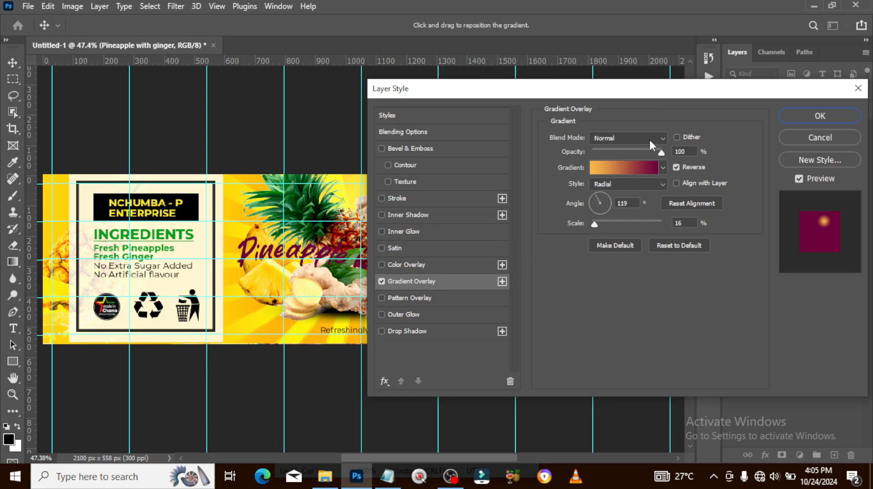
pyautogui.click(639, 168)
pyautogui.doubleClick(546, 266)
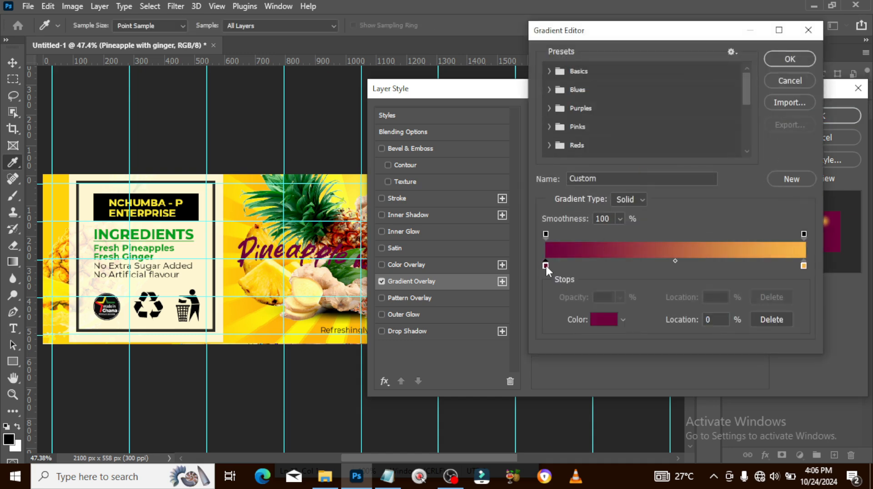
pyautogui.write('054')
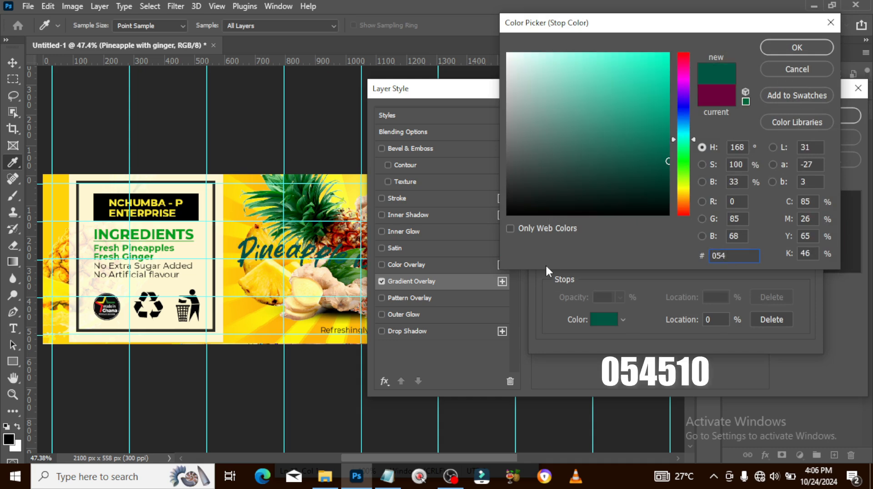
pyautogui.write('510')
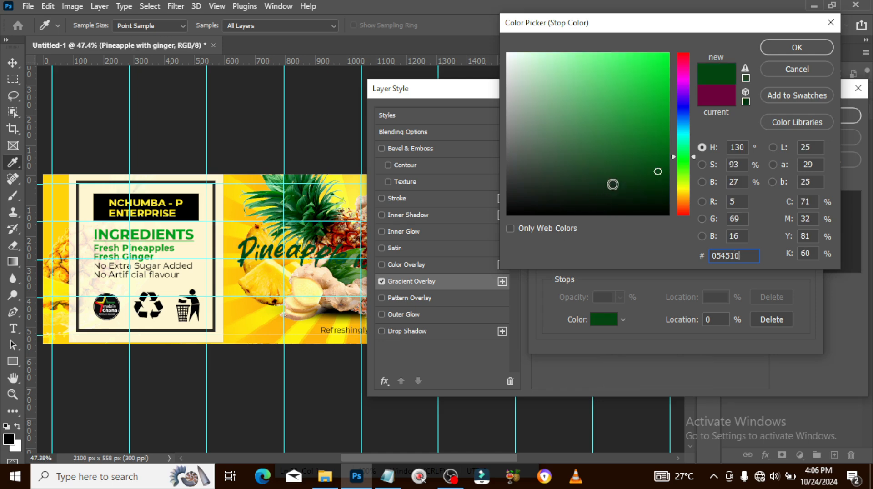
pyautogui.click(775, 49)
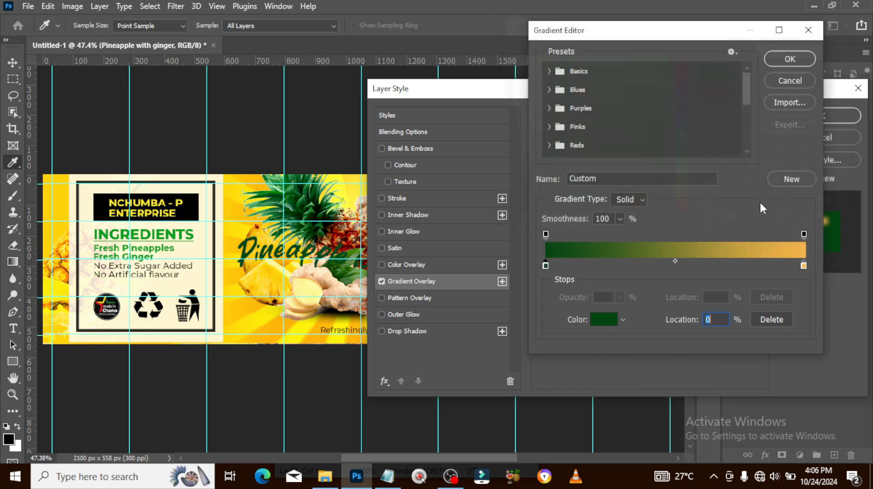
# Set the ending colour stop of the text's gradient to 00f022 and accept the gradient
pyautogui.doubleClick(803, 267)
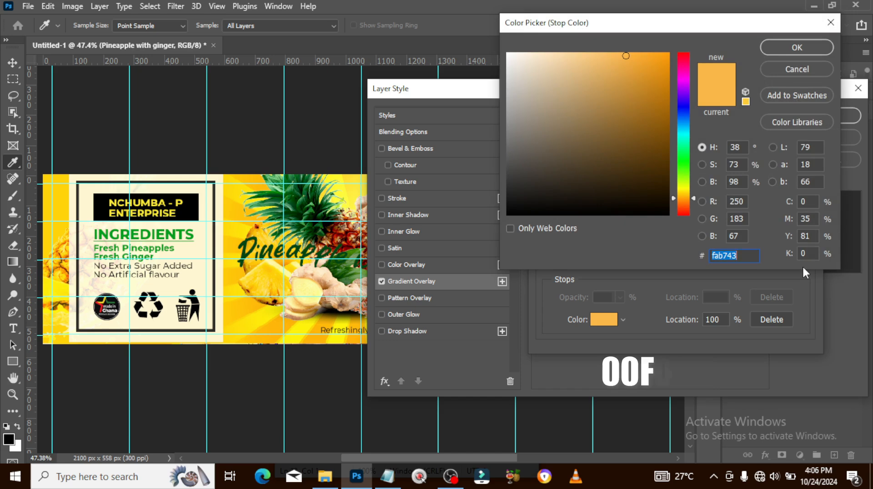
pyautogui.write('00f')
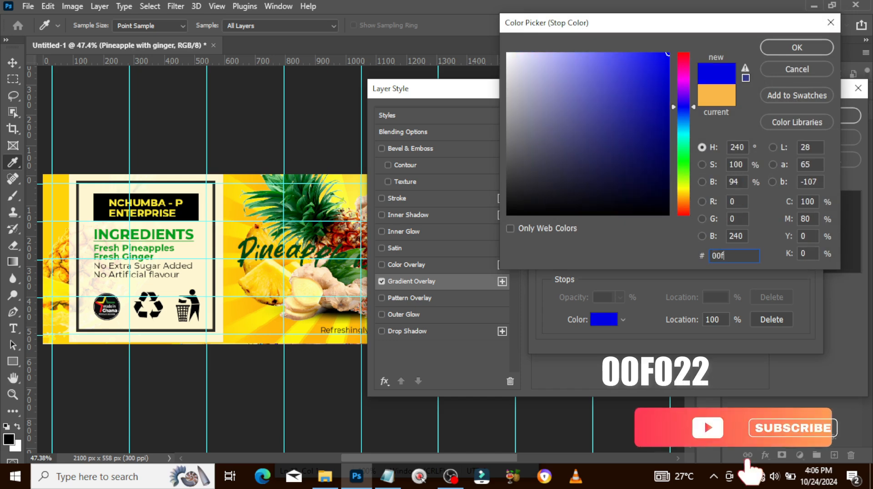
pyautogui.write('022')
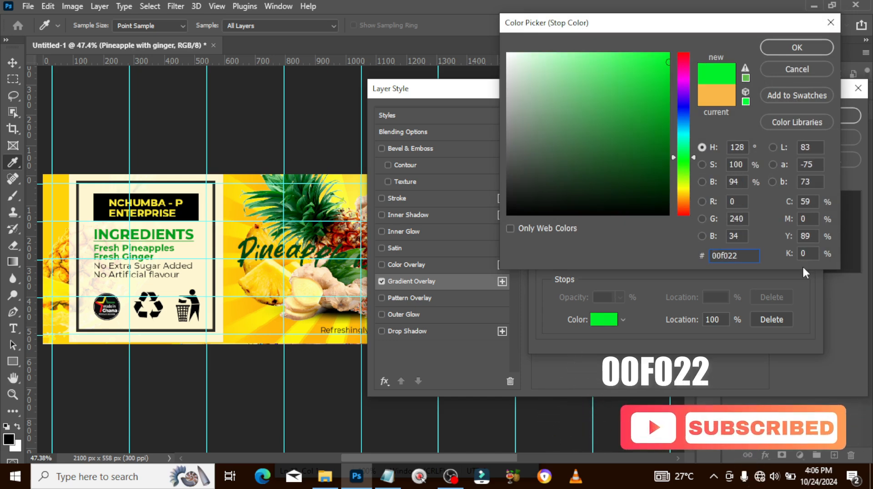
pyautogui.click(796, 47)
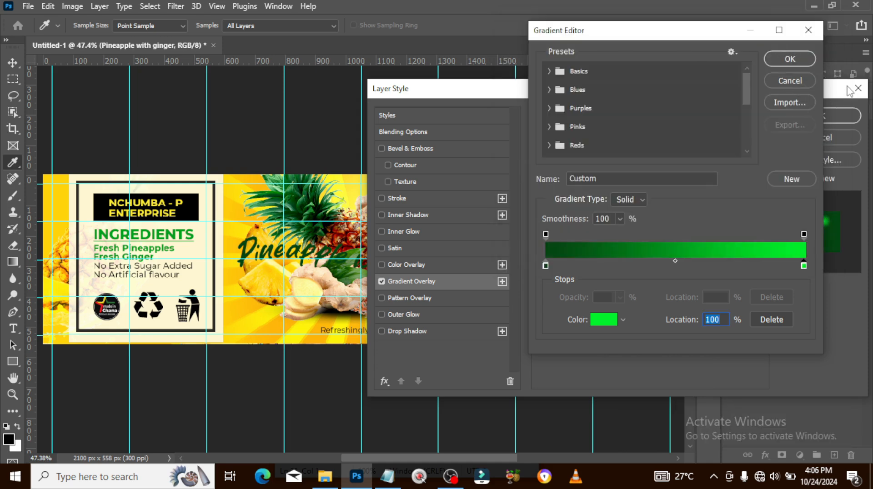
pyautogui.click(790, 58)
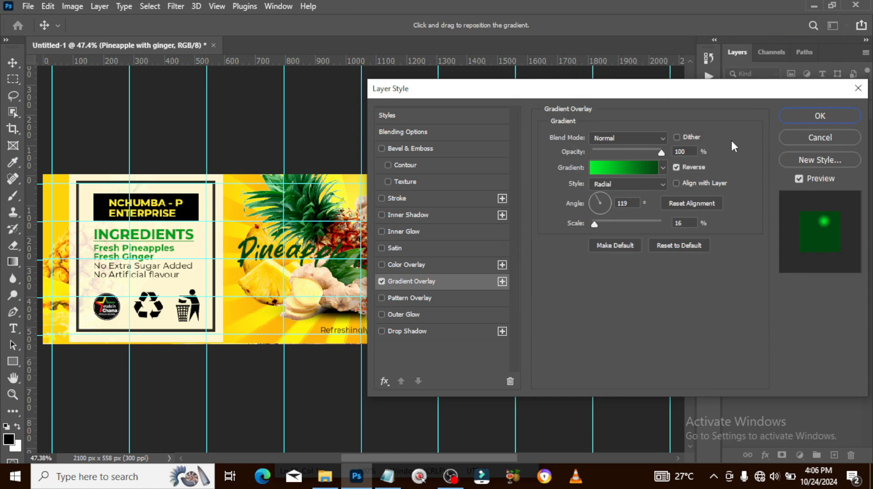
# Set the gradient overlay to Linear style with an angle of -97° and a scale of 10%
pyautogui.click(618, 187)
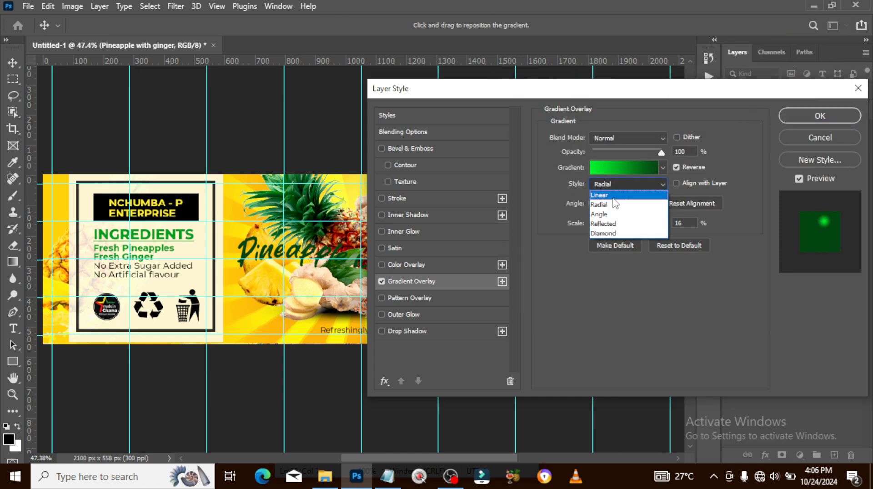
pyautogui.click(613, 197)
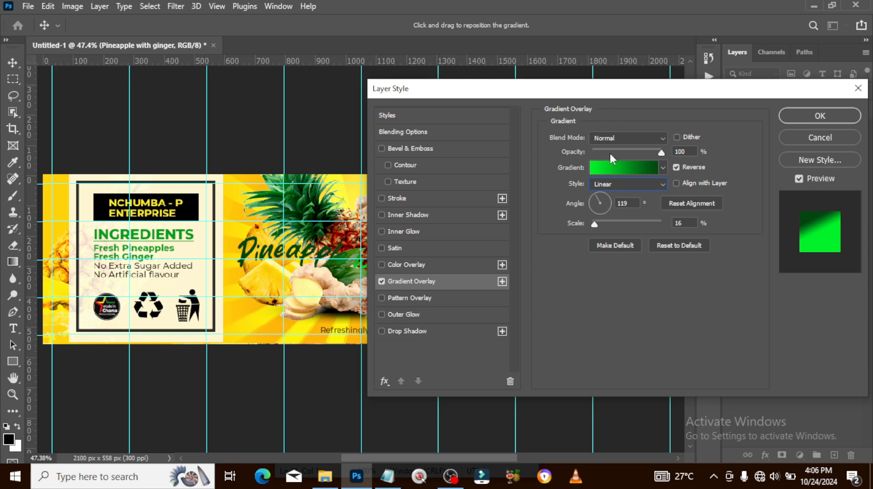
pyautogui.moveTo(630, 203); pyautogui.dragTo(578, 206)
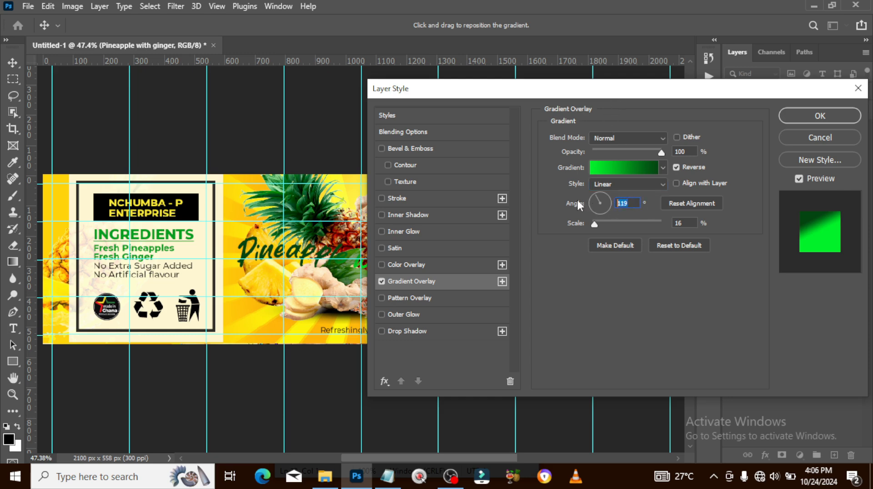
pyautogui.write('-97')
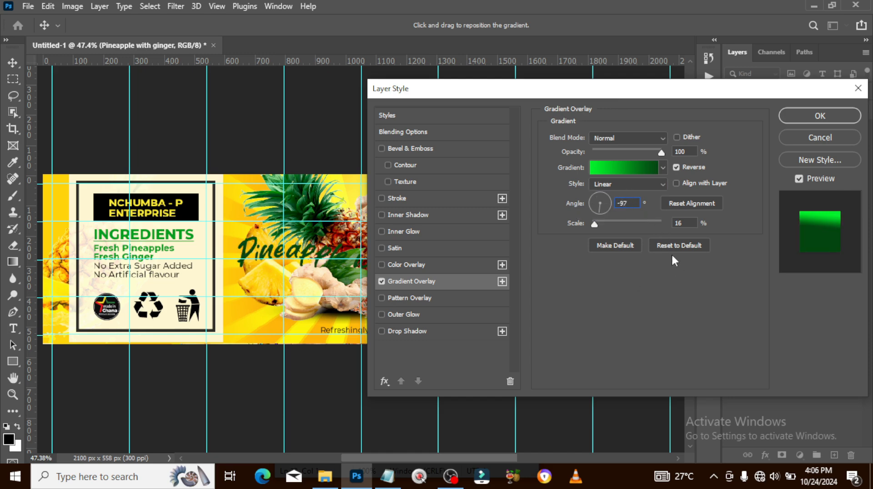
pyautogui.moveTo(680, 224); pyautogui.dragTo(654, 220)
pyautogui.write('10')
pyautogui.moveTo(706, 104); pyautogui.dragTo(541, 327)
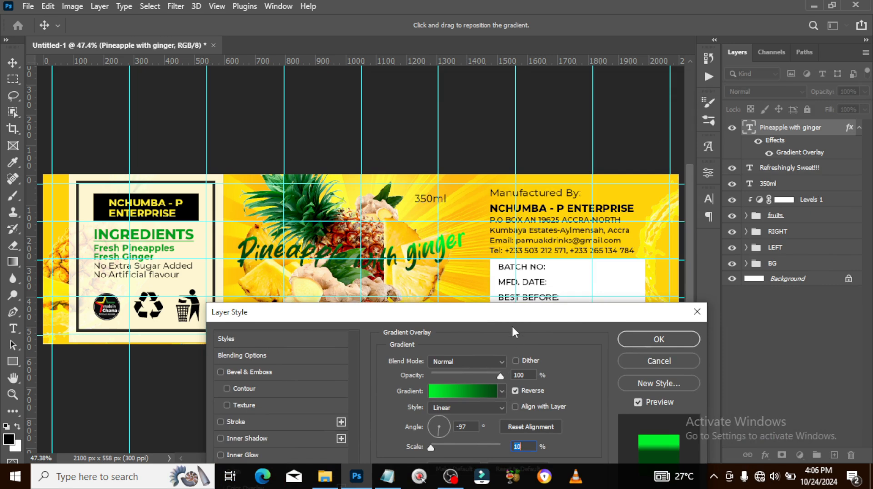
pyautogui.moveTo(498, 312); pyautogui.dragTo(543, 297)
pyautogui.moveTo(424, 248); pyautogui.dragTo(424, 246)
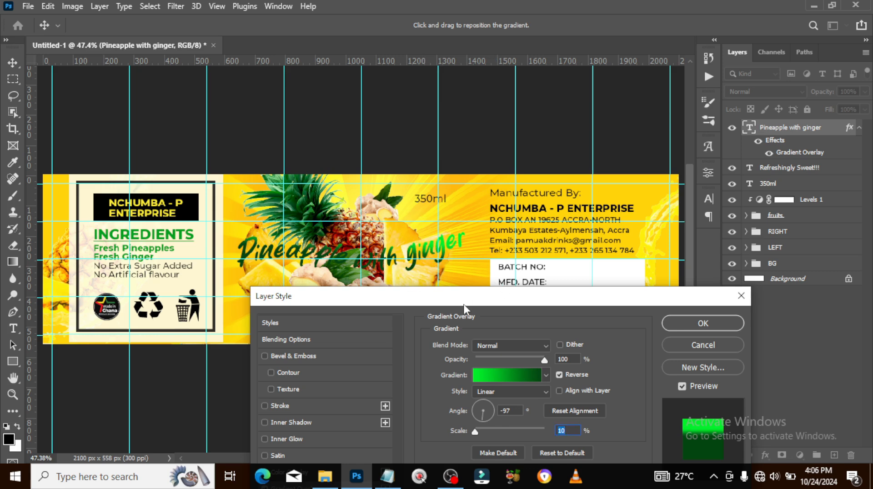
pyautogui.moveTo(464, 305); pyautogui.dragTo(476, 230)
pyautogui.moveTo(555, 226); pyautogui.dragTo(623, 191)
# Add a white stroke with a size of 6 px to the Pineapple with ginger text
pyautogui.click(363, 297)
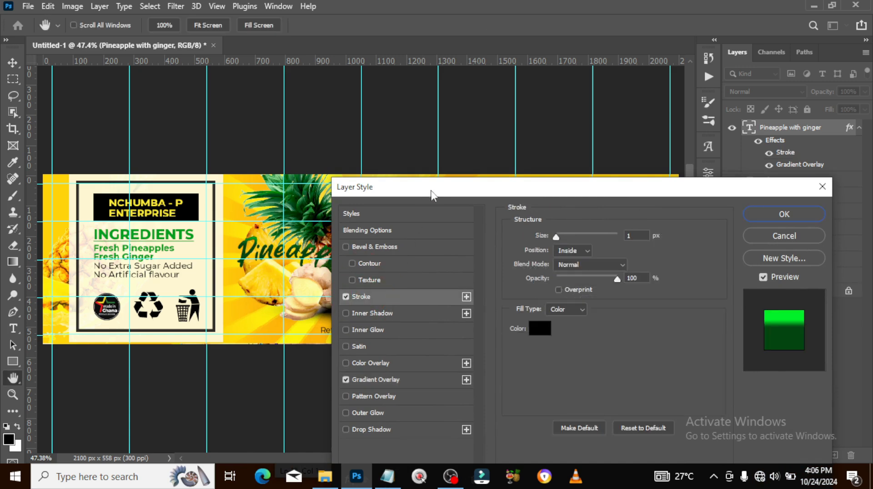
pyautogui.click(540, 328)
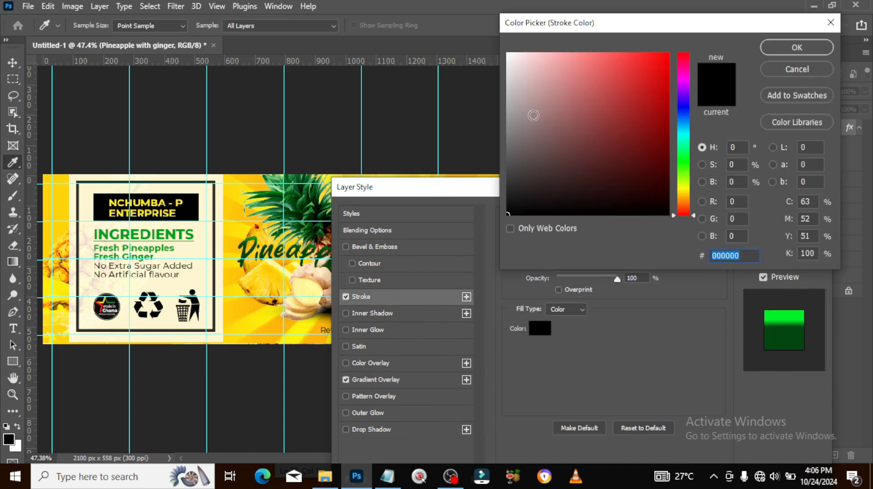
pyautogui.click(508, 53)
pyautogui.click(787, 47)
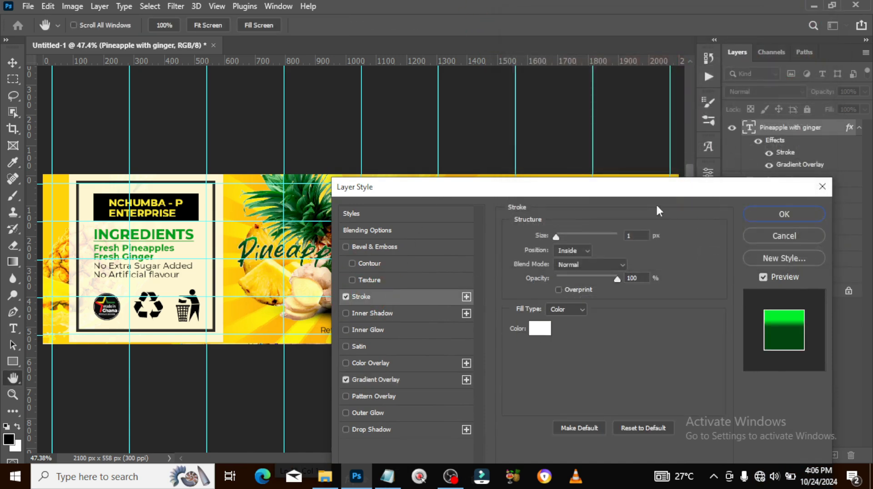
pyautogui.moveTo(642, 236); pyautogui.dragTo(591, 232)
pyautogui.write('6')
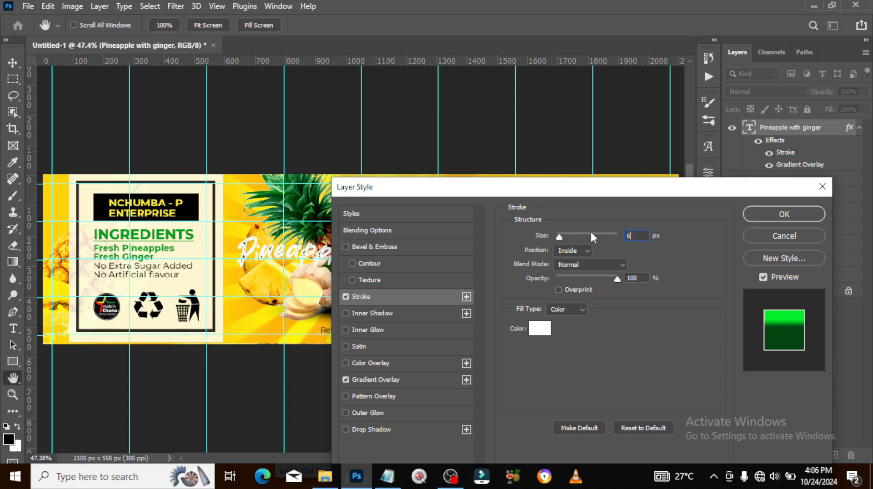
# Position the text's stroke Outside and enable Overprint for it
pyautogui.click(573, 250)
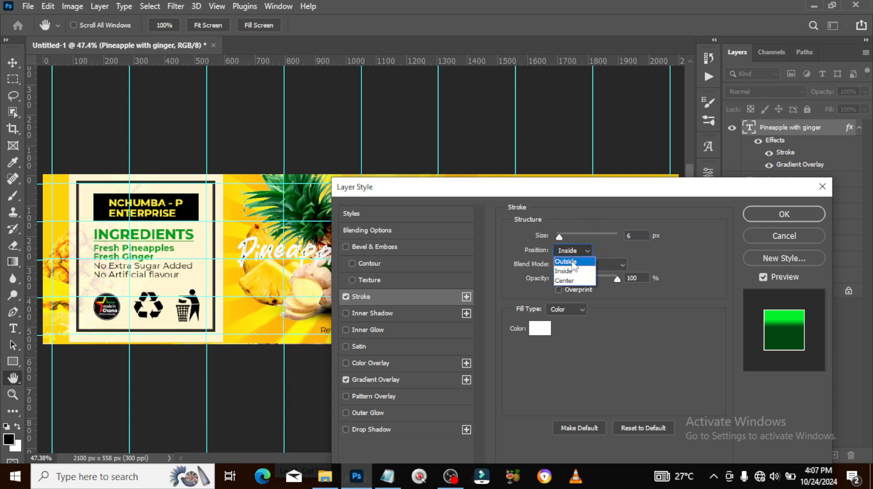
pyautogui.click(571, 261)
pyautogui.moveTo(609, 188); pyautogui.dragTo(687, 215)
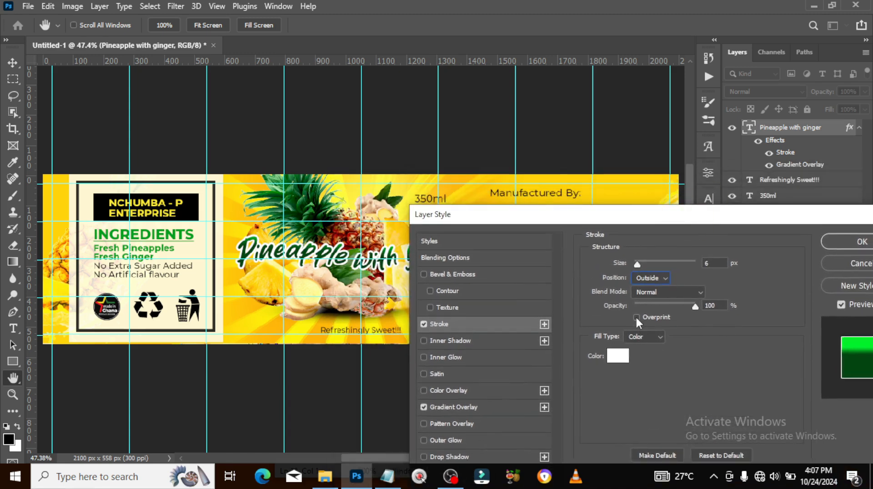
pyautogui.click(637, 317)
pyautogui.moveTo(643, 223); pyautogui.dragTo(614, 74)
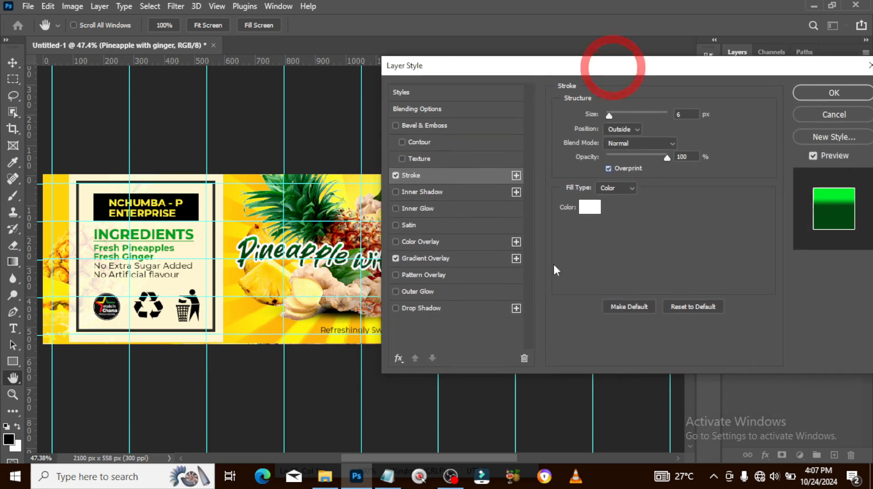
# Add a drop shadow in colour 430026 with 66% opacity to the Pineapple with ginger text
pyautogui.click(416, 309)
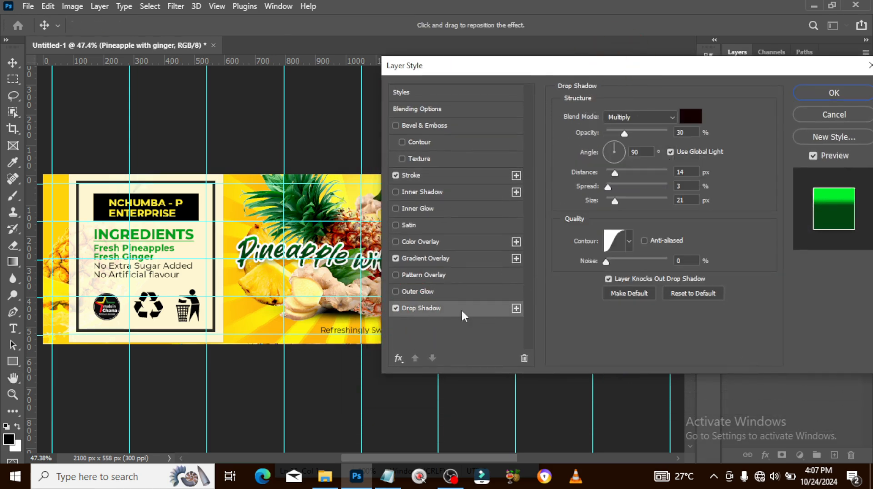
pyautogui.click(690, 116)
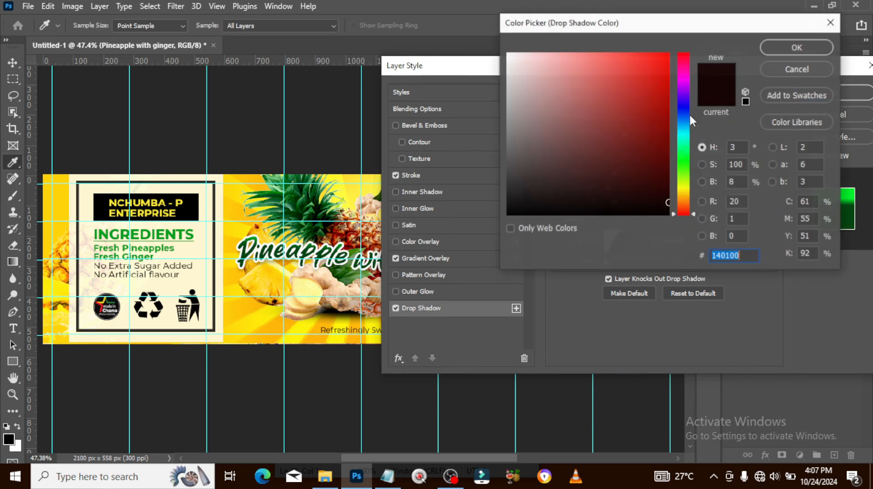
pyautogui.write('43')
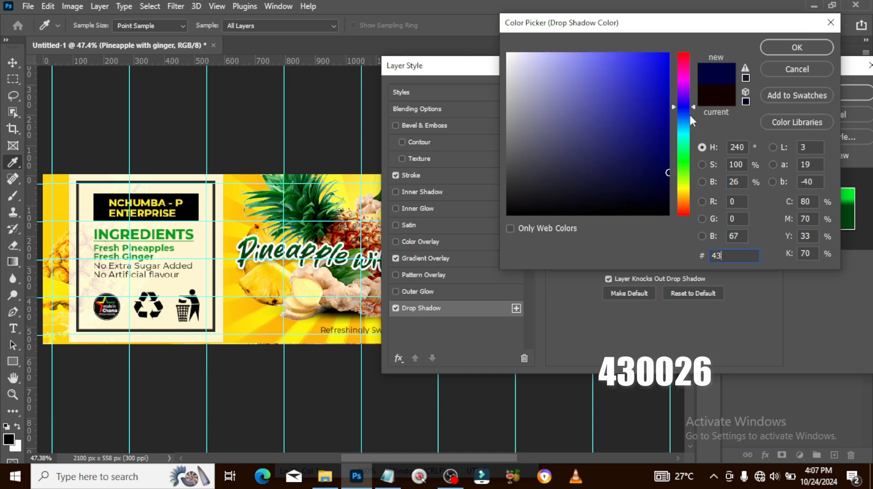
pyautogui.write('0026')
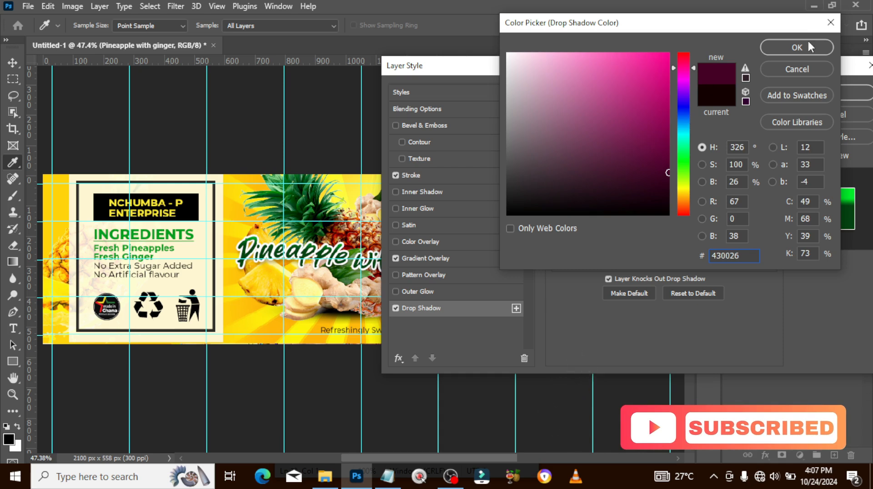
pyautogui.click(798, 46)
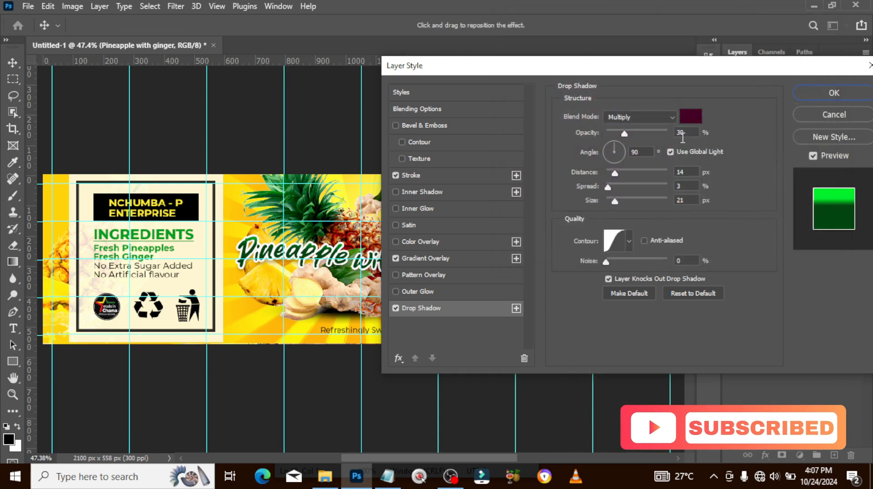
pyautogui.click(644, 133)
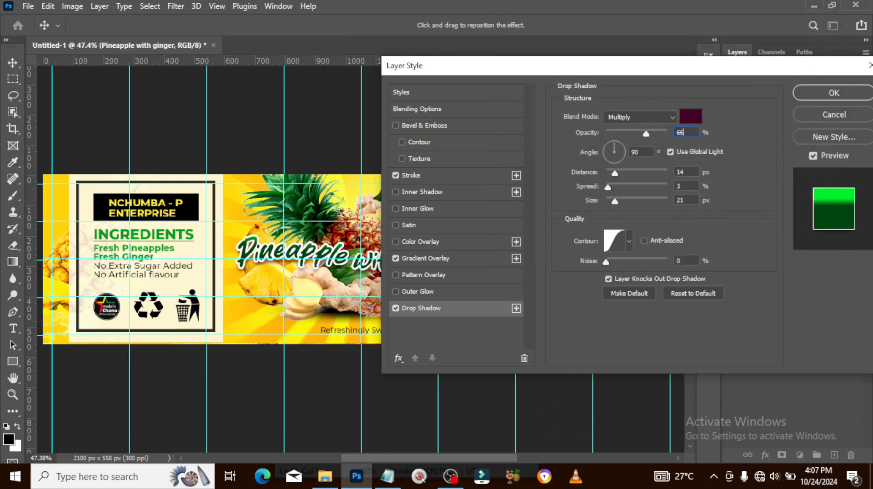
# Set the drop shadow's angle to 30°, distance to 15 px, spread to 6% and size to 3 px
pyautogui.moveTo(693, 172); pyautogui.dragTo(637, 169)
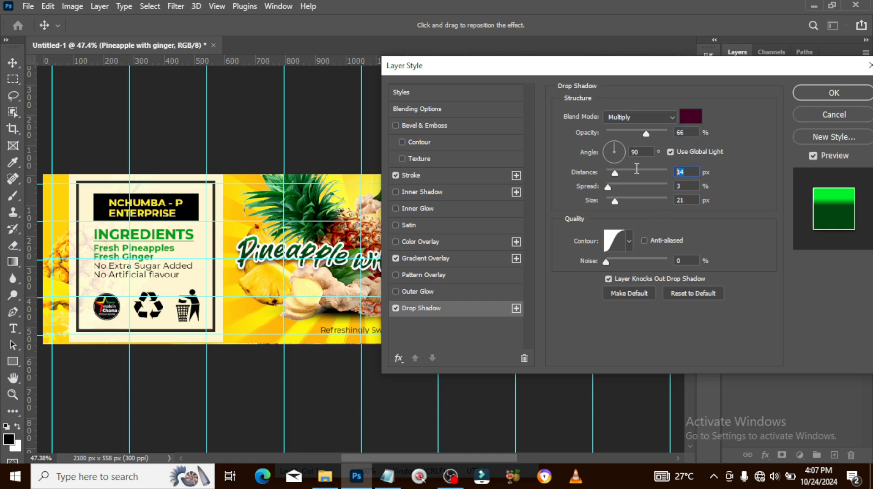
pyautogui.write('30')
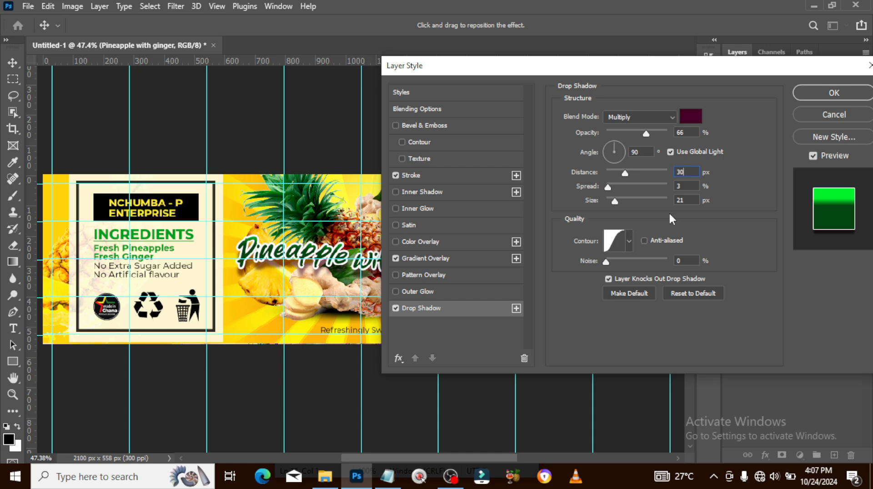
pyautogui.moveTo(660, 154); pyautogui.dragTo(612, 152)
pyautogui.write('30')
pyautogui.moveTo(688, 172); pyautogui.dragTo(646, 174)
pyautogui.write('15')
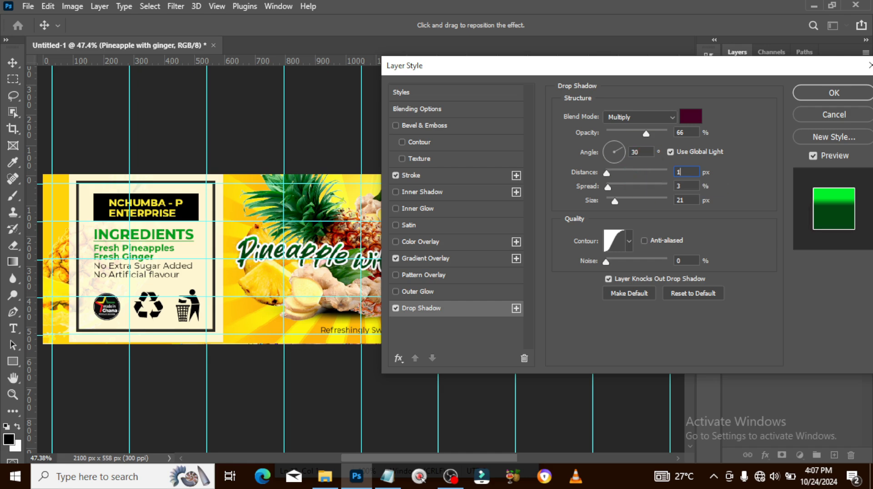
pyautogui.moveTo(684, 184)
pyautogui.mouseDown()
pyautogui.moveTo(663, 181)
pyautogui.moveTo(683, 201)
pyautogui.mouseUp()
pyautogui.write('6')
pyautogui.press('Tab')
pyautogui.write('3')
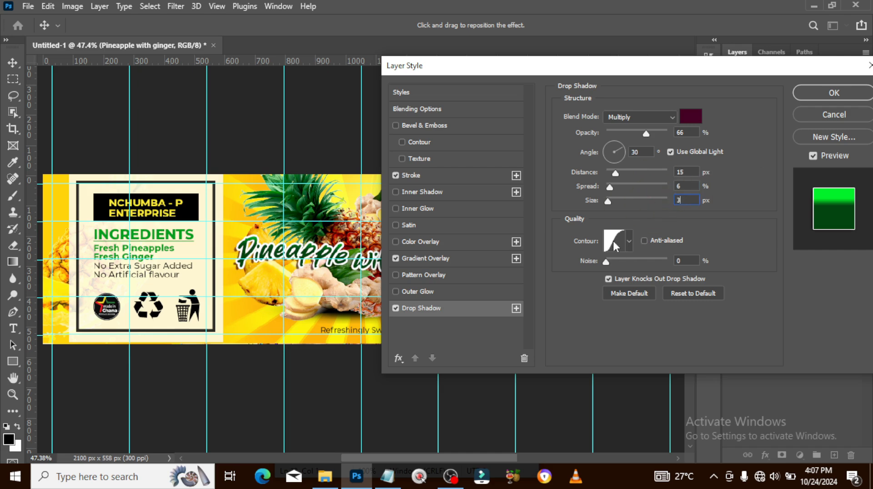
# Choose a contour preset for the drop shadow and apply the layer style to the Pineapple with ginger text
pyautogui.click(628, 242)
pyautogui.click(551, 269)
pyautogui.click(756, 209)
pyautogui.click(822, 90)
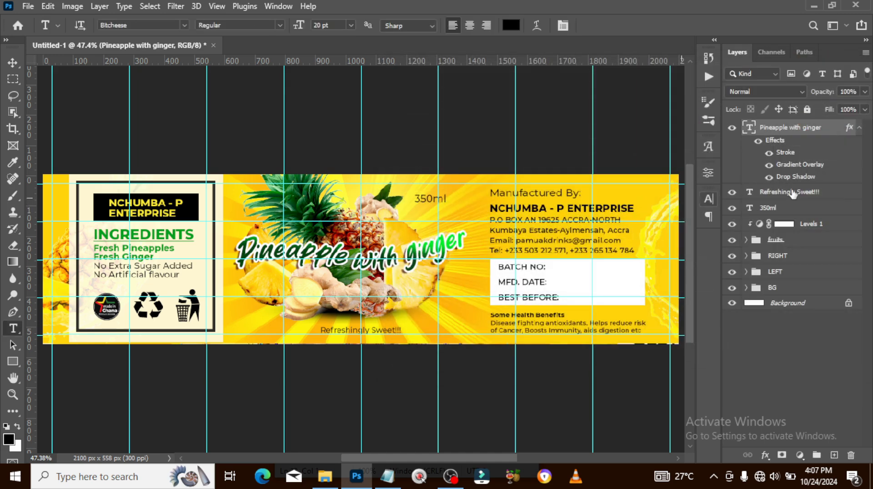
# Duplicate the Pineapple with ginger text layer and place the copy directly below the original on the label
pyautogui.click(860, 128)
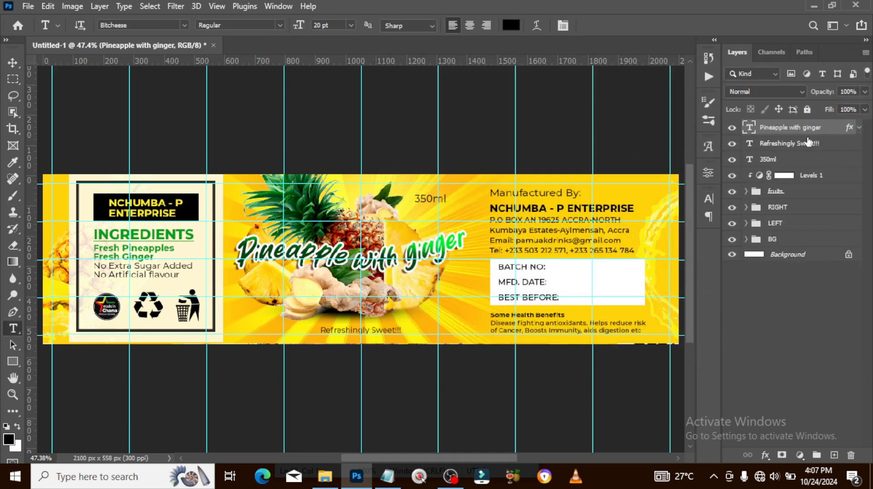
pyautogui.hotkey('ctrl', 'j')
pyautogui.press('v')
pyautogui.moveTo(377, 237); pyautogui.dragTo(378, 269)
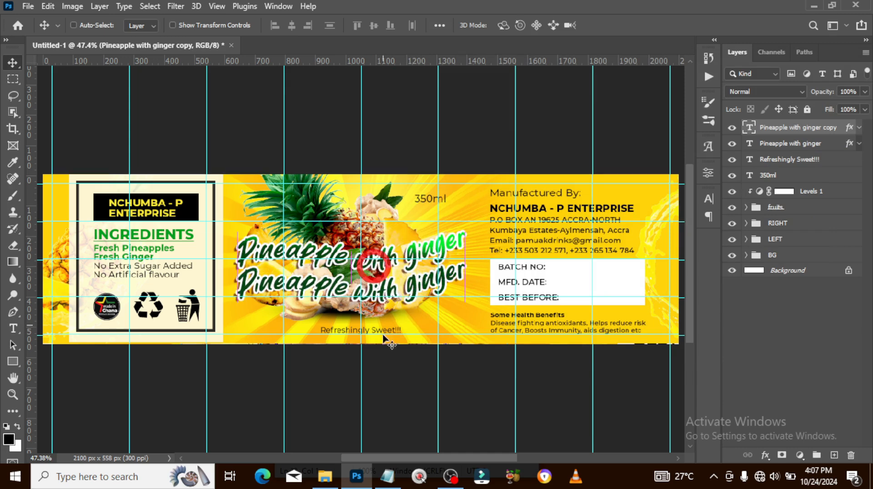
# Copy "Fruit Juice" from the Notepad file and replace the duplicated product name's wording with it
pyautogui.click(386, 477)
pyautogui.moveTo(335, 396); pyautogui.dragTo(264, 397)
pyautogui.hotkey('ctrl', 'c')
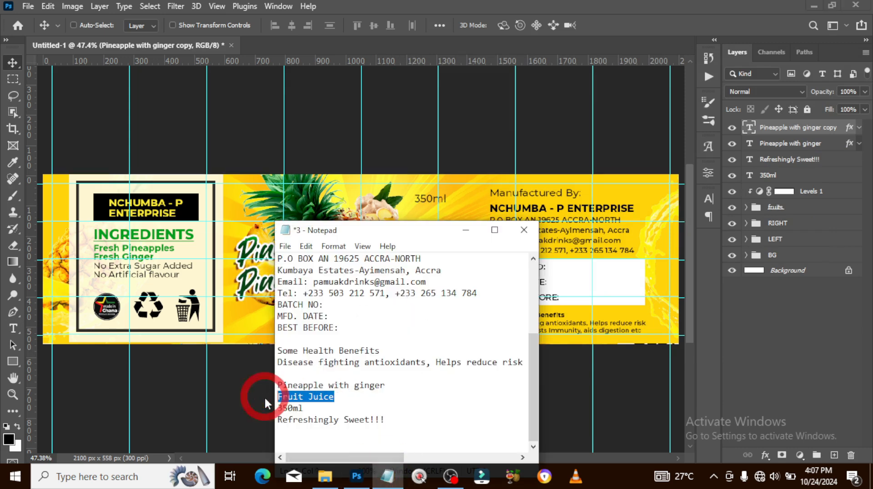
pyautogui.click(498, 2)
pyautogui.doubleClick(750, 129)
pyautogui.hotkey('ctrl', 'v')
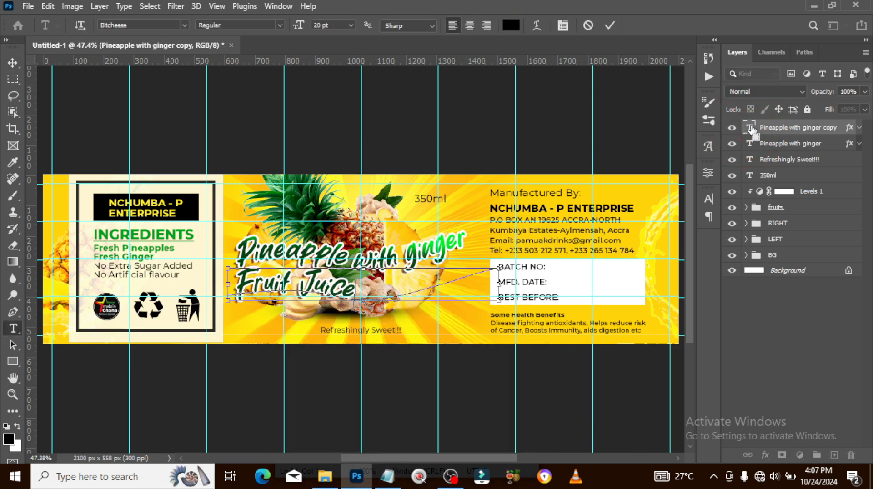
pyautogui.hotkey('ctrl', 'Return')
pyautogui.press('v')
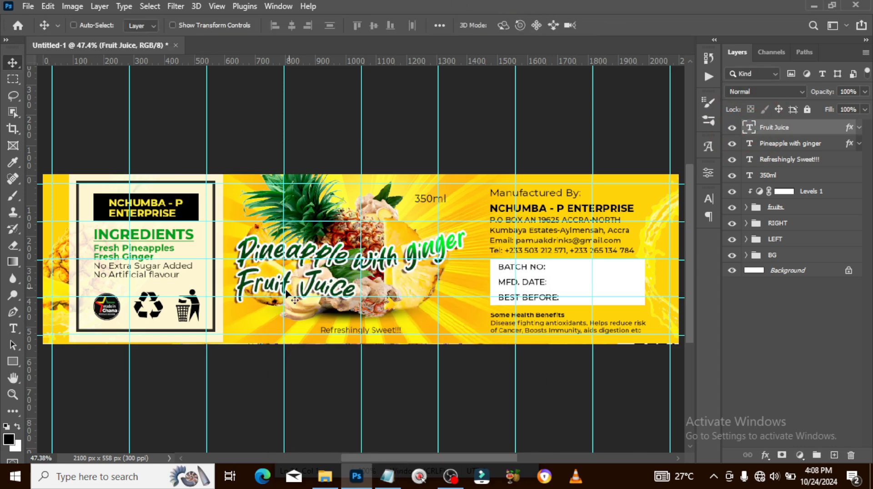
# Indent the Fruit Juice text with leading spaces to centre it under the product name, and hide the guides
pyautogui.doubleClick(750, 127)
pyautogui.click(237, 289)
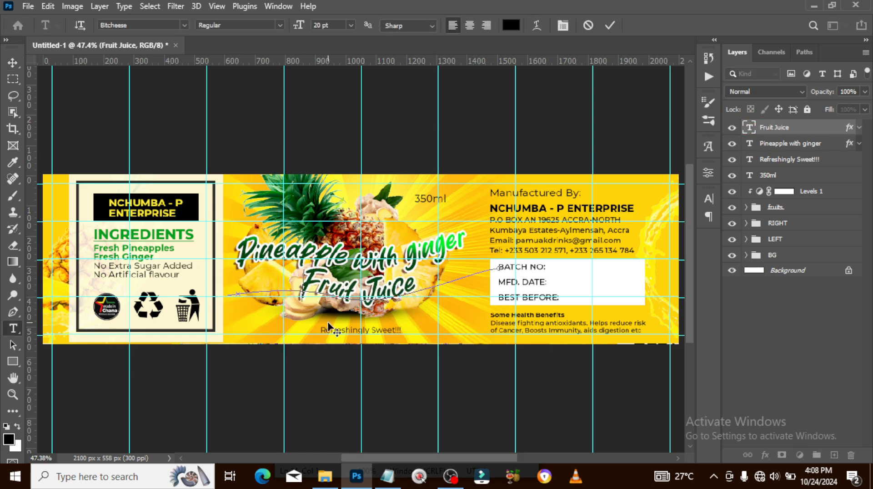
pyautogui.hotkey('ctrl', 'Return')
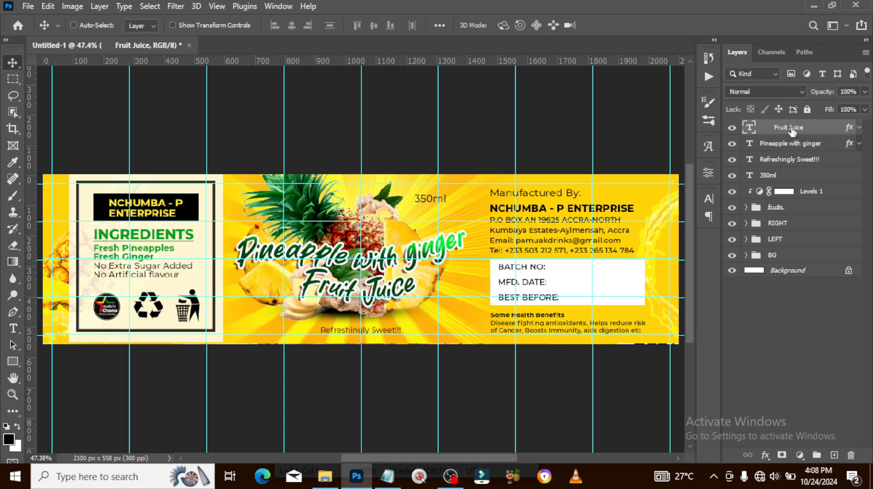
pyautogui.hotkey('ctrl', ';')
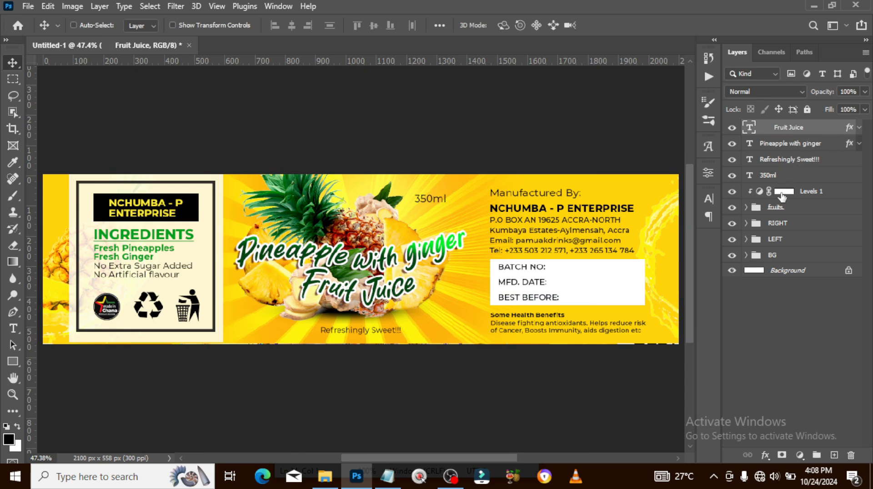
# Group the layers from Fruit Juice down to the fruits group and name the new group MIDDLE
pyautogui.keyDown('shift'); pyautogui.click(777, 208); pyautogui.keyUp('shift')
pyautogui.hotkey('ctrl', 'g')
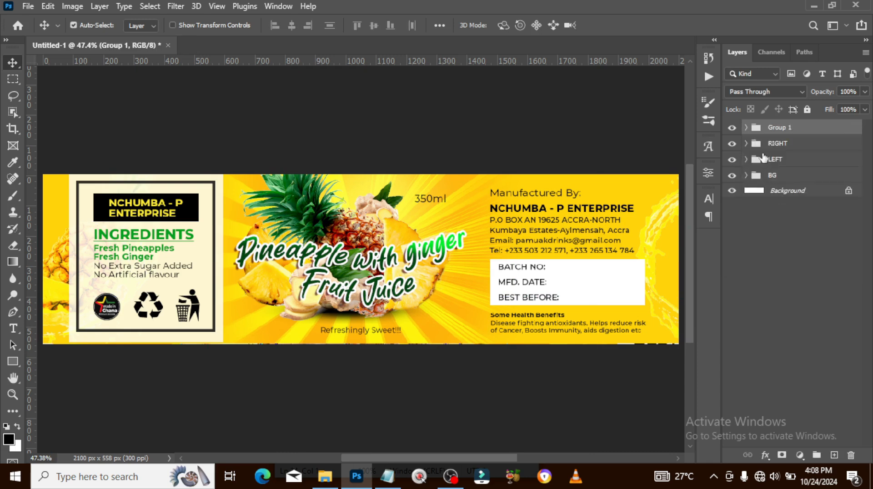
pyautogui.doubleClick(780, 129)
pyautogui.write('m')
pyautogui.write('MIDD')
pyautogui.press('Return')
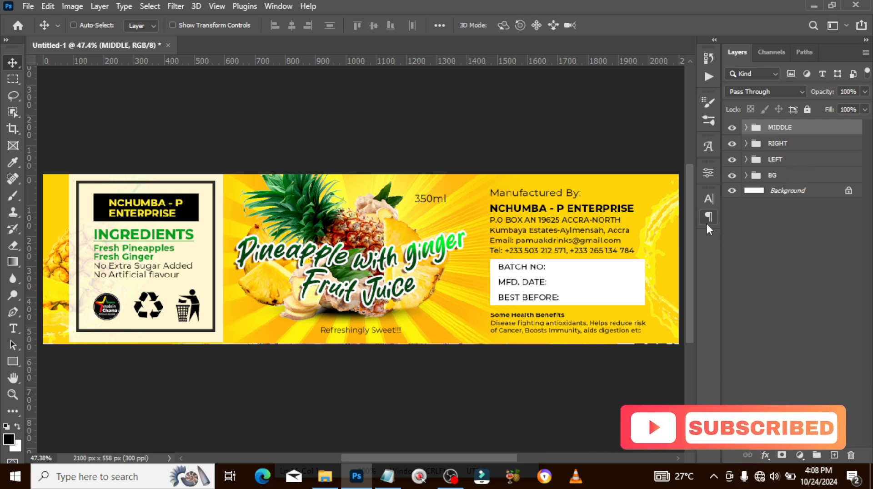
# Check the MIDDLE group's bounds and placement on the label against the guides
pyautogui.hotkey('ctrl', '-')
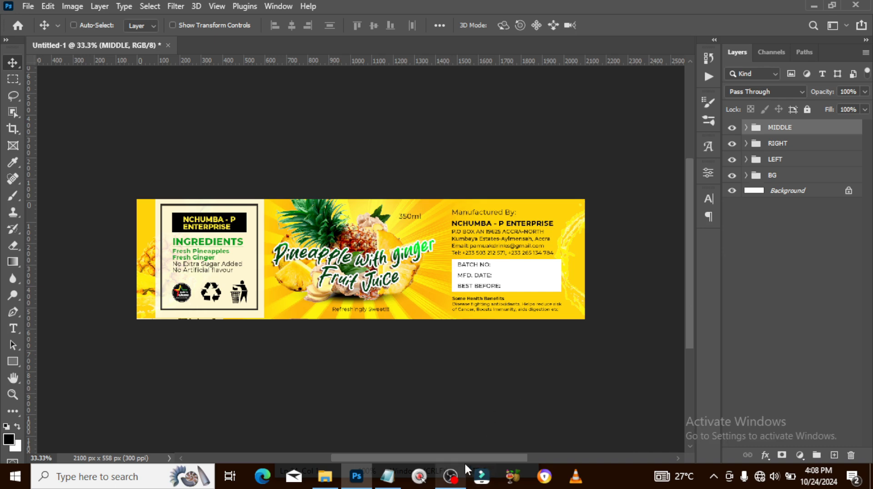
pyautogui.hotkey('ctrl', '+')
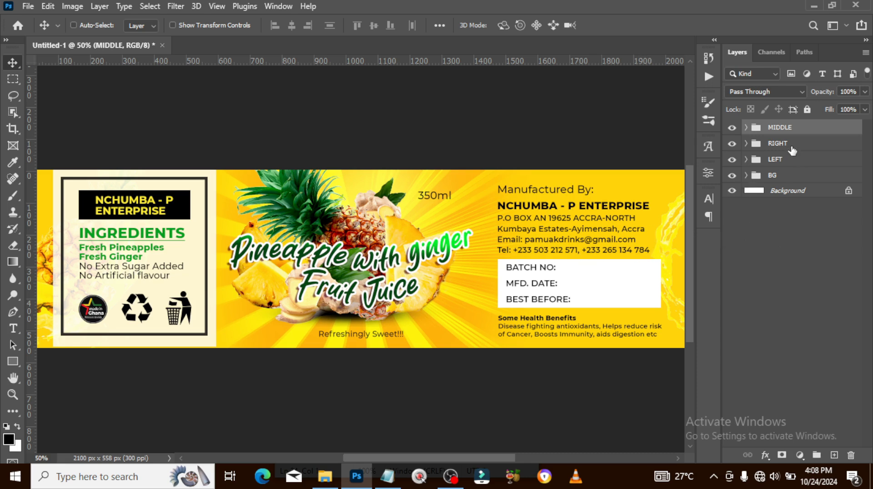
pyautogui.click(776, 129)
pyautogui.hotkey('ctrl', 't')
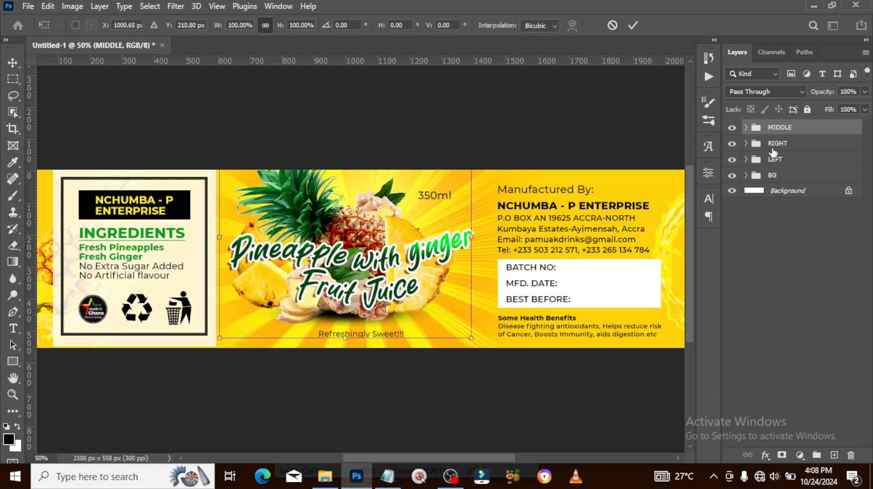
pyautogui.hotkey('ctrl', ';')
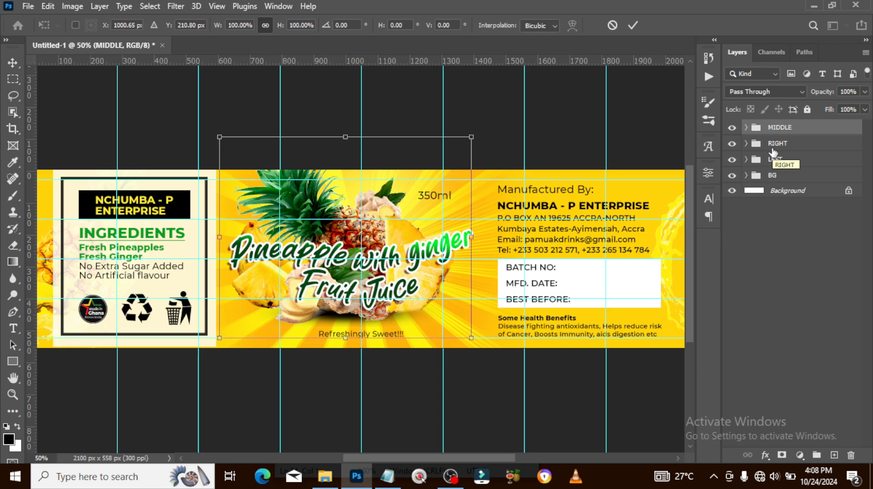
pyautogui.press('Return')
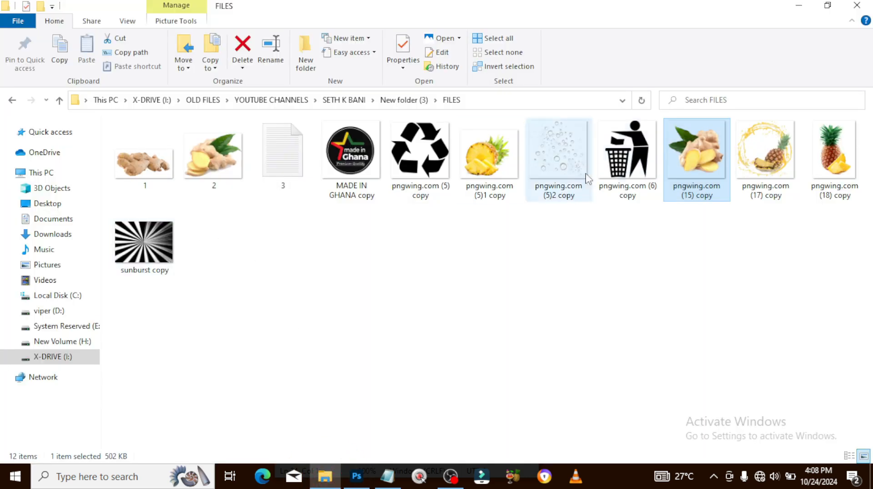
# Place the droplets image pngwing.com (5)2 copy from the FILES folder over the label's left end and hide the guides
pyautogui.moveTo(557, 164); pyautogui.dragTo(248, 282)
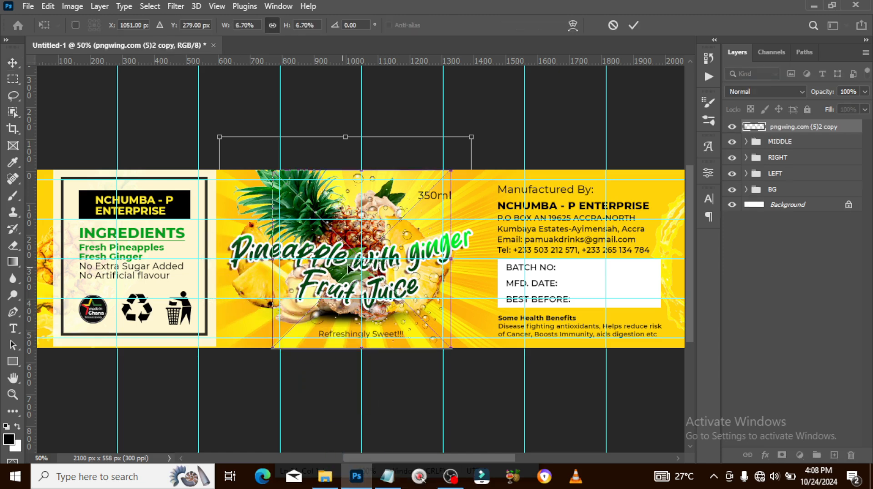
pyautogui.moveTo(396, 245); pyautogui.dragTo(94, 275)
pyautogui.press('Return')
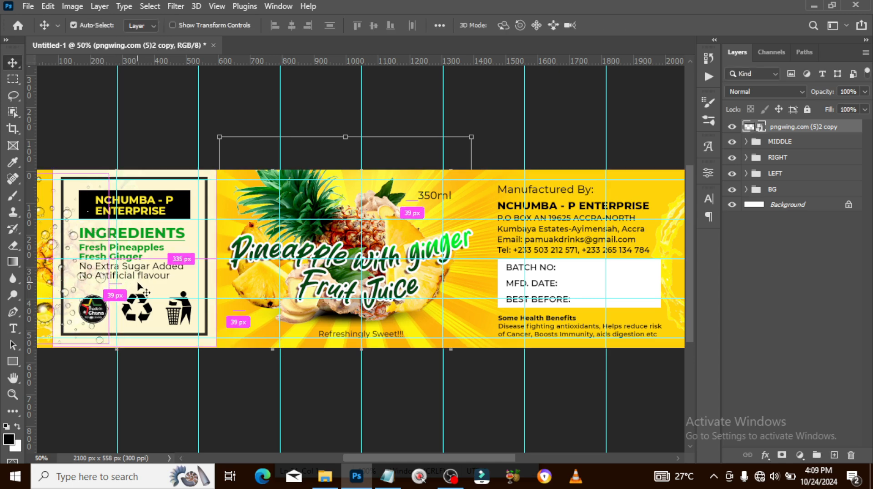
pyautogui.hotkey('ctrl', 'h')
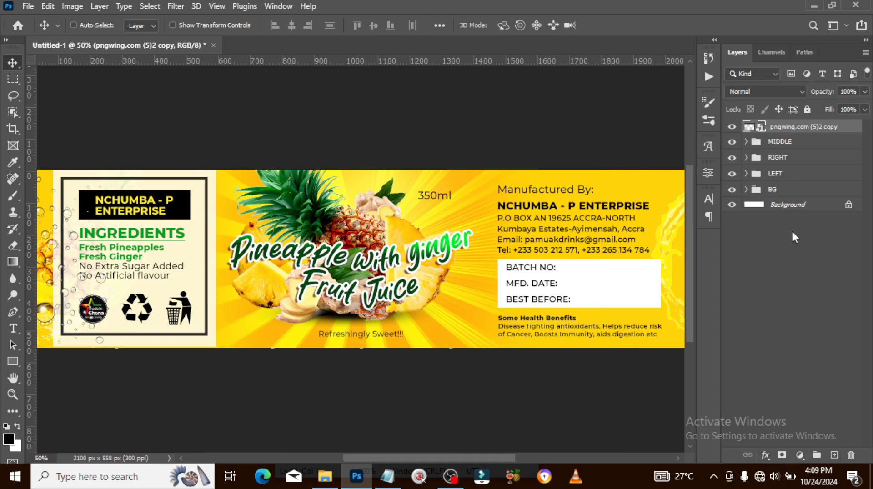
# Set the droplets layer's blend mode to Vivid Light and place a duplicate of it over the label's right end
pyautogui.click(779, 128)
pyautogui.click(741, 92)
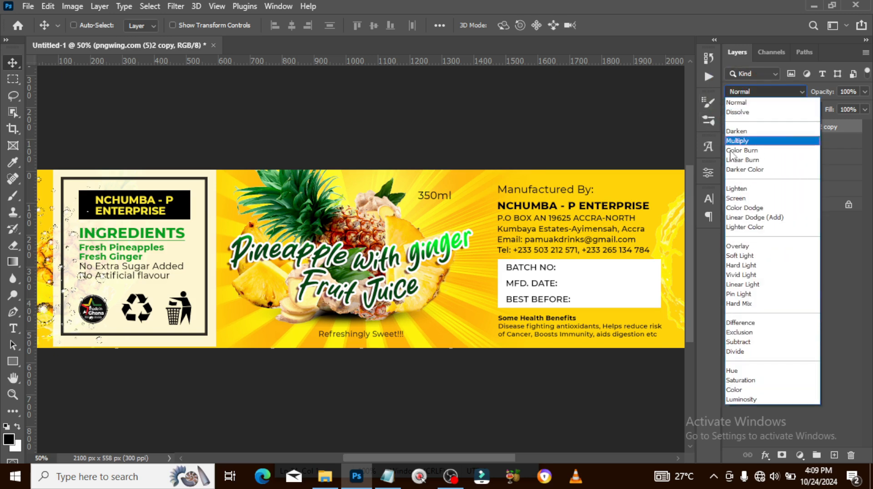
pyautogui.click(744, 277)
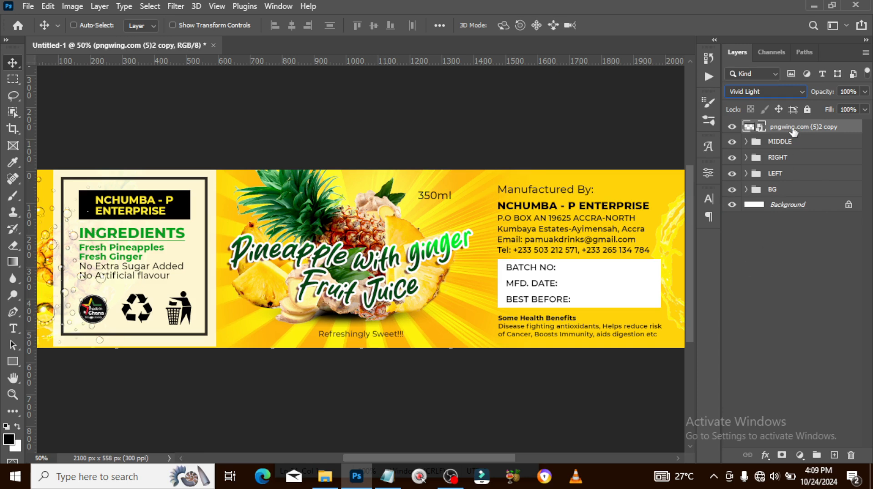
pyautogui.hotkey('ctrl', 'j')
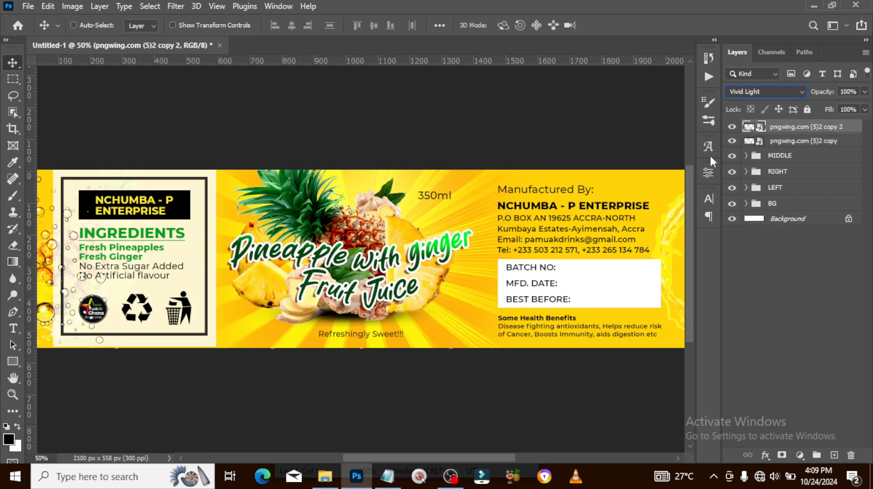
pyautogui.moveTo(166, 238); pyautogui.dragTo(681, 225)
# Group the two droplets layers and name the group CHILLED
pyautogui.keyDown('shift'); pyautogui.click(780, 142); pyautogui.keyUp('shift')
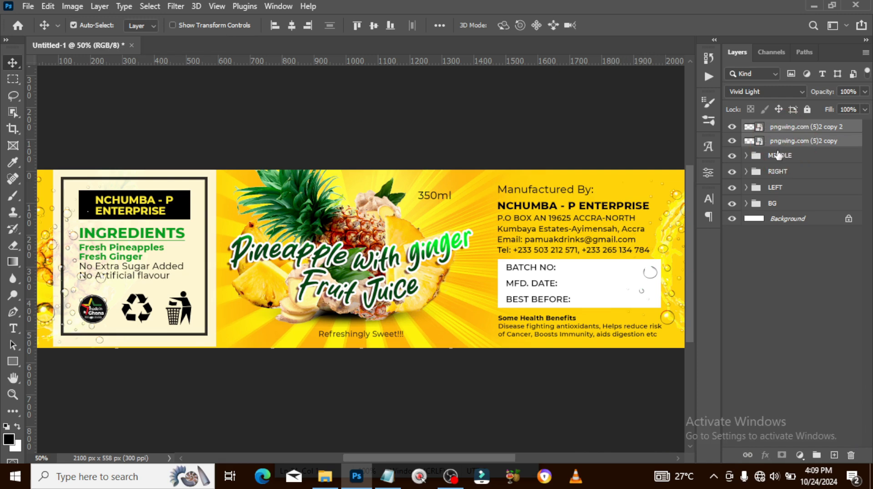
pyautogui.hotkey('ctrl', 'g')
pyautogui.doubleClick(779, 128)
pyautogui.write('CHILLED')
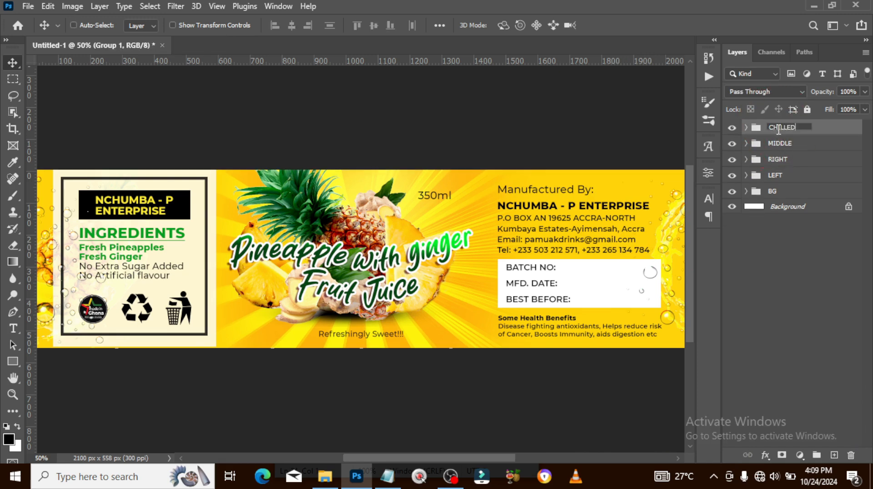
pyautogui.press('Return')
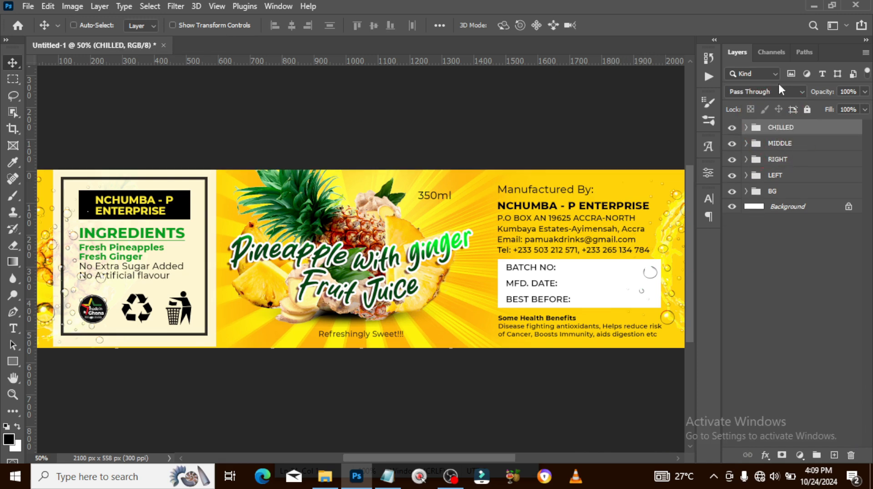
pyautogui.hotkey('ctrl', '-')
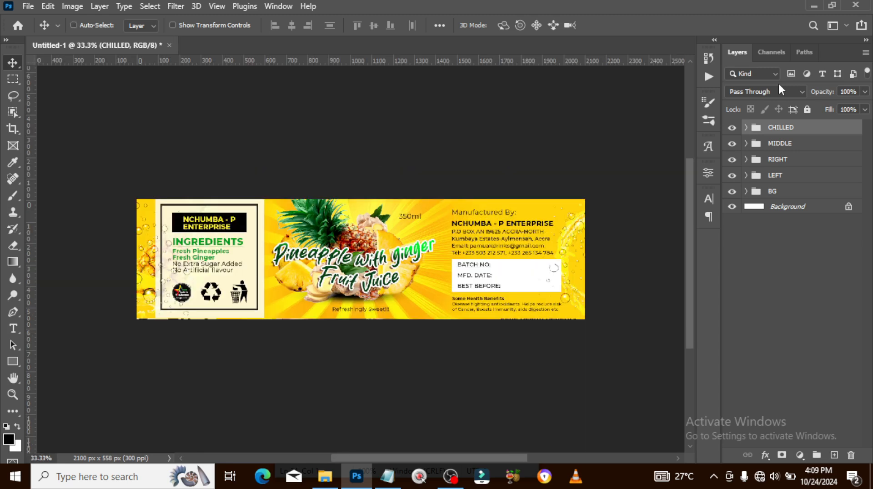